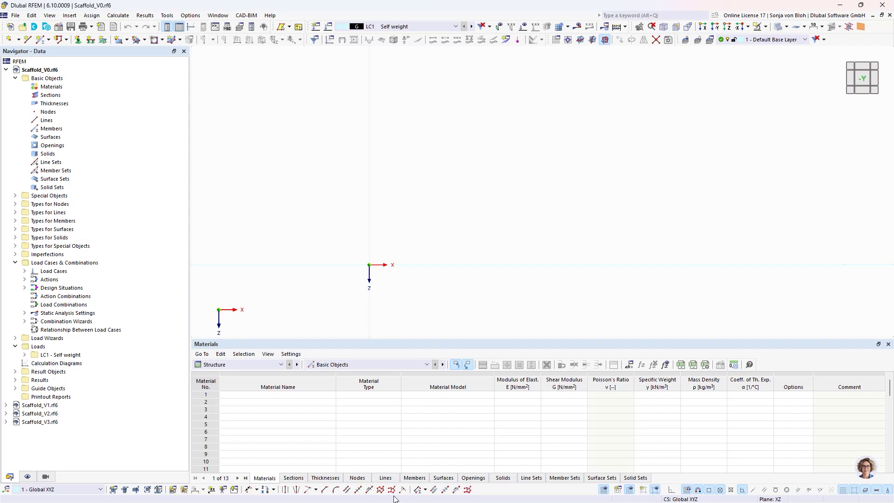
Review the coordinate, label and origin settings for a new Cartesian building grid, then leave without creating one
left_click(16, 389)
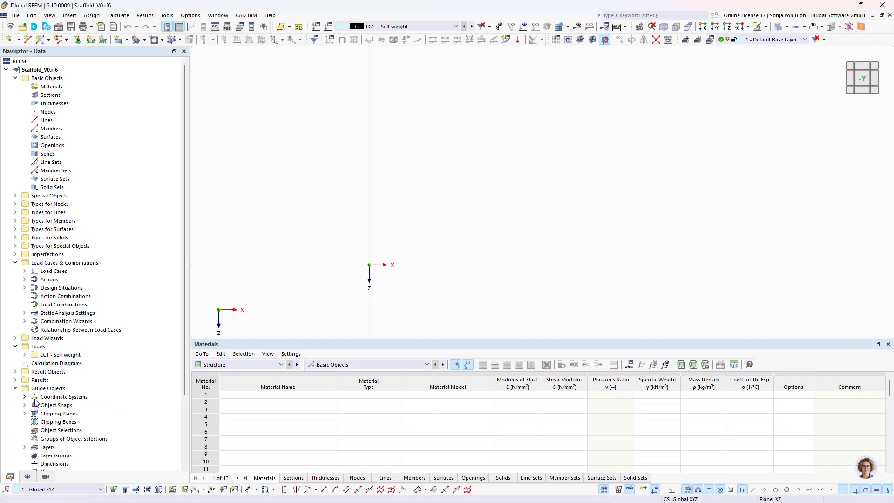
scroll(55, 426, "down", 1)
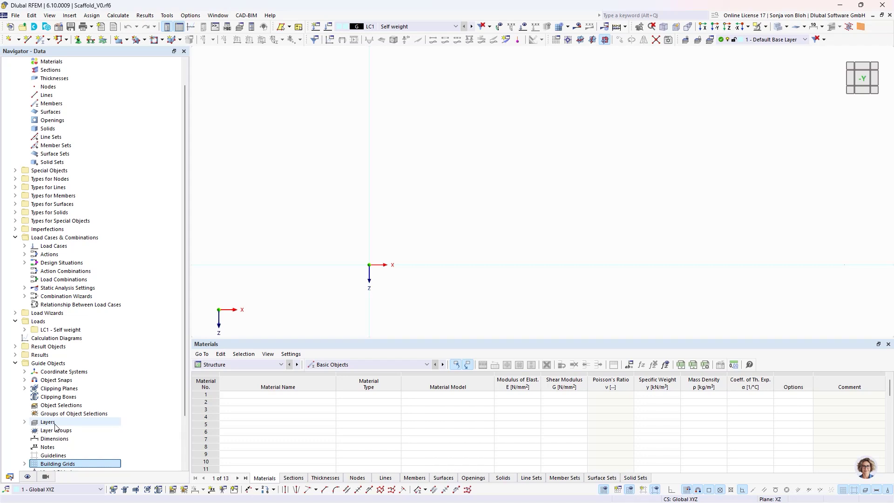
scroll(55, 426, "down", 1)
right_click(53, 439)
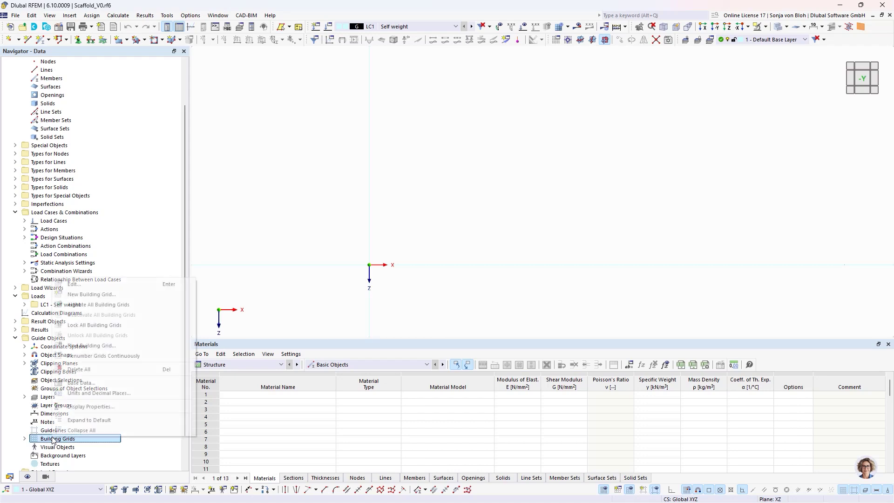
left_click(106, 295)
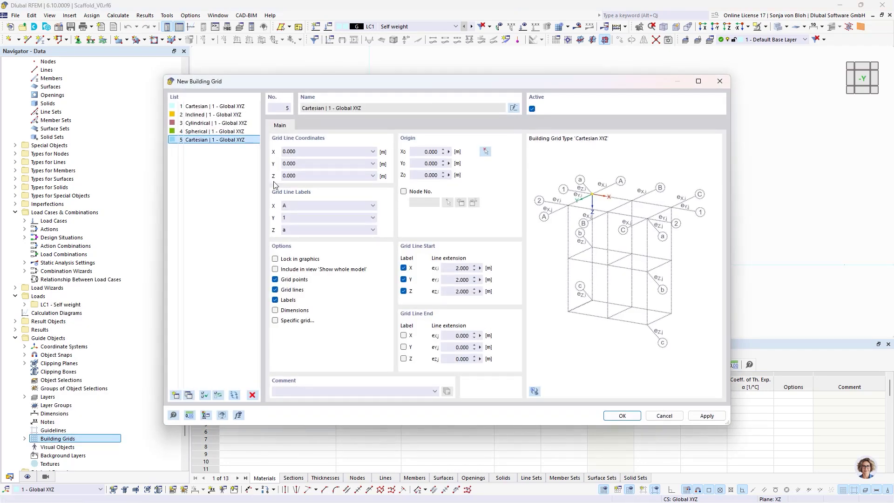
left_click(311, 153)
left_click(659, 418)
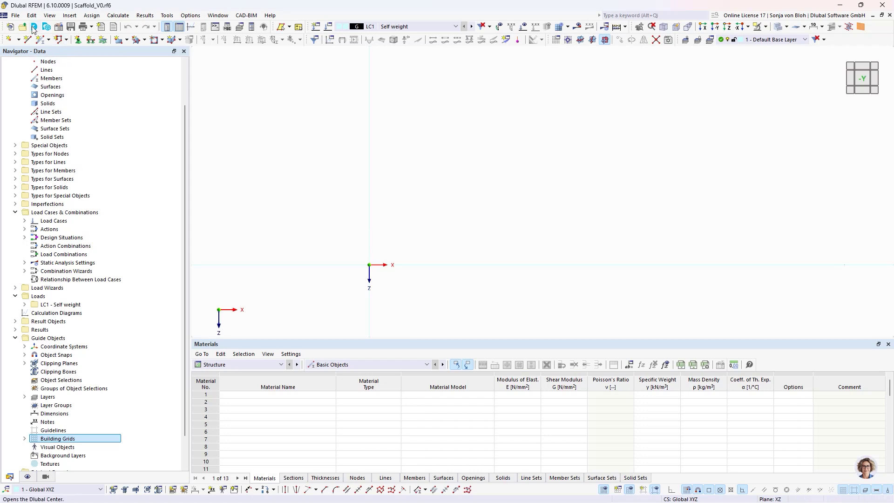
Look through the file formats available for importing a model, without importing anything
left_click(16, 15)
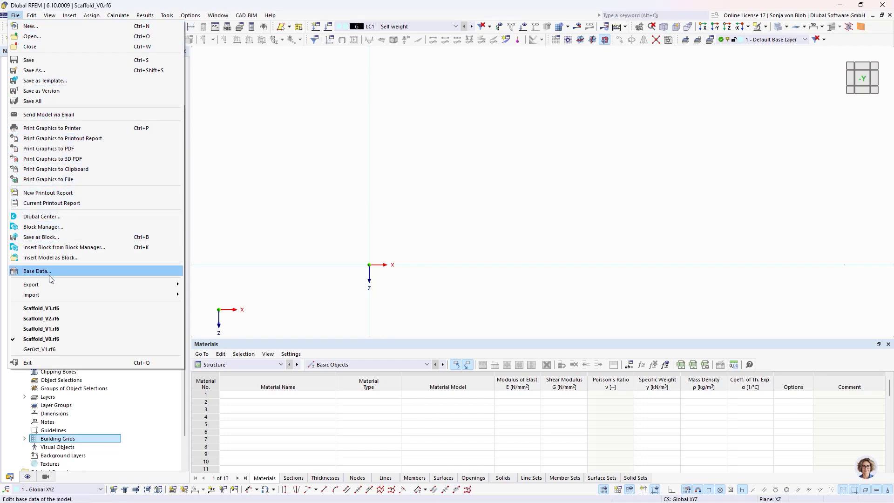
mouse_move(50, 298)
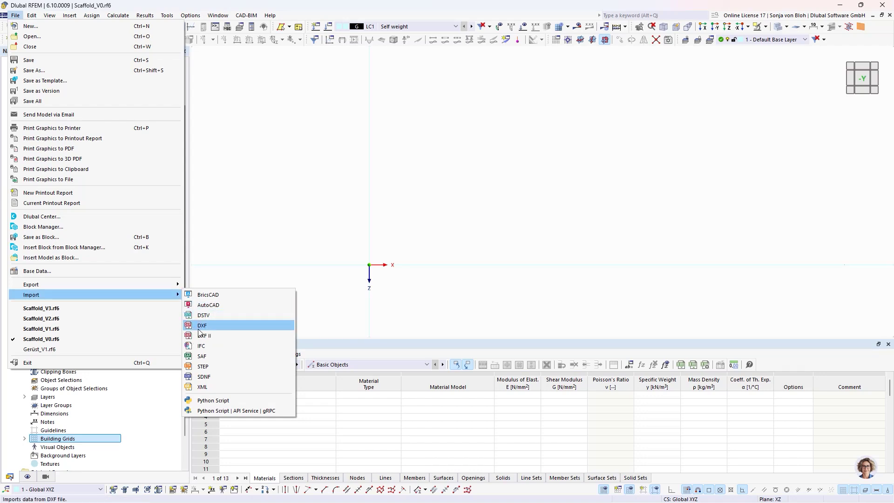
left_click(433, 247)
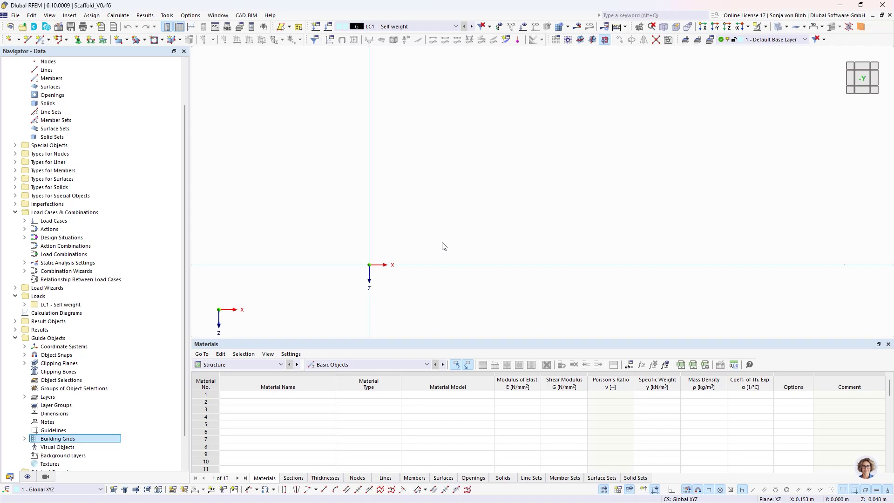
Browse the Columns category under Beams in the Block Manager, then close the manager
left_click(47, 27)
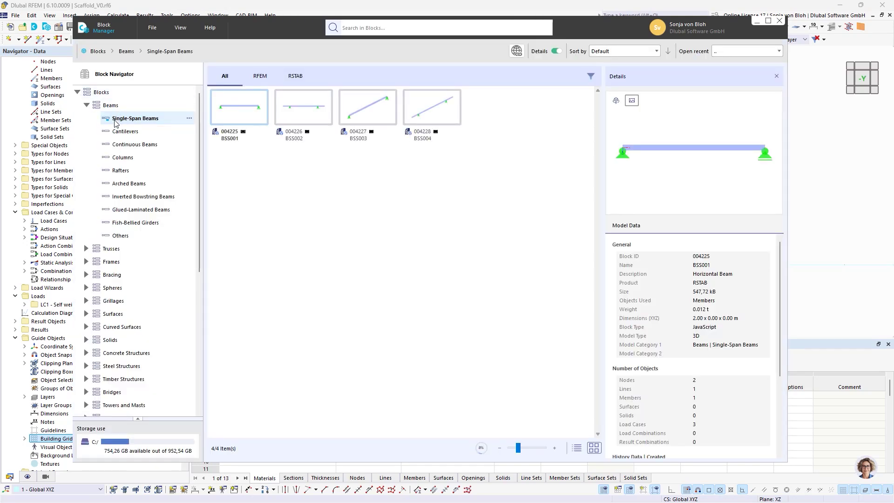
left_click(117, 161)
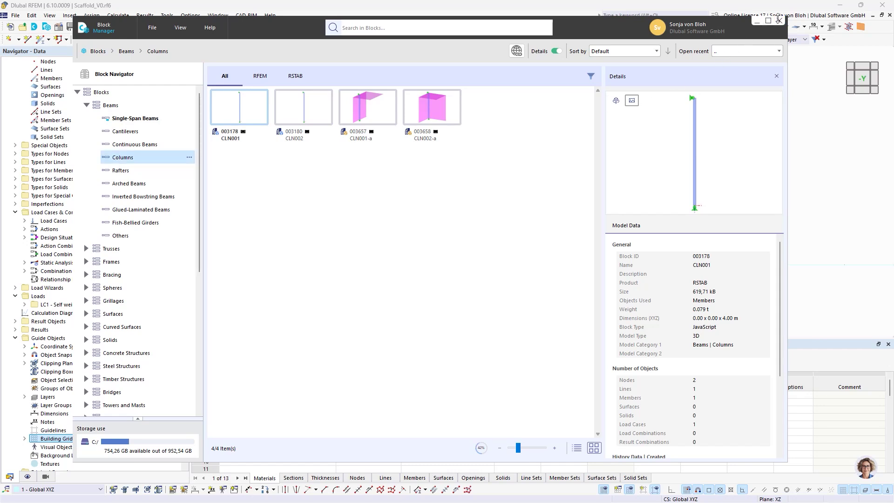
left_click(778, 19)
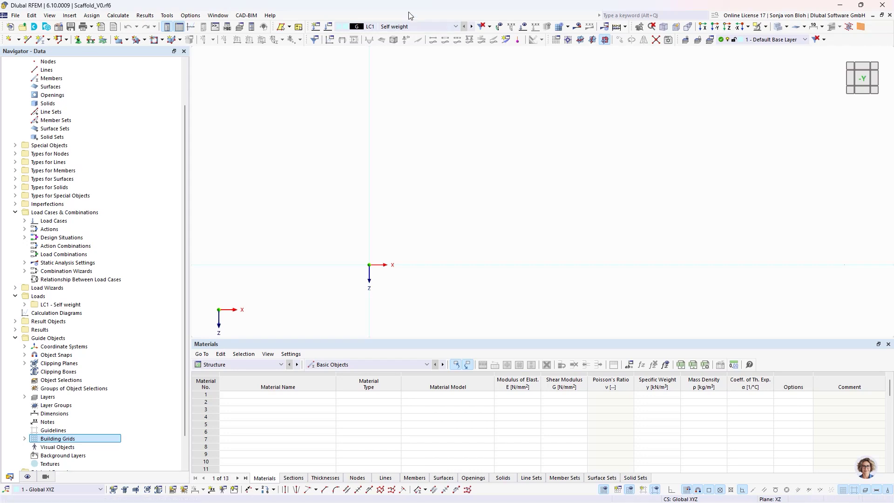
Create a new material from the library, searching for 6082 and choosing EN AW-6082 (EP) T5 from Aluminum EN AW, EN 1999-1-1:2007
scroll(98, 142, "up", 2)
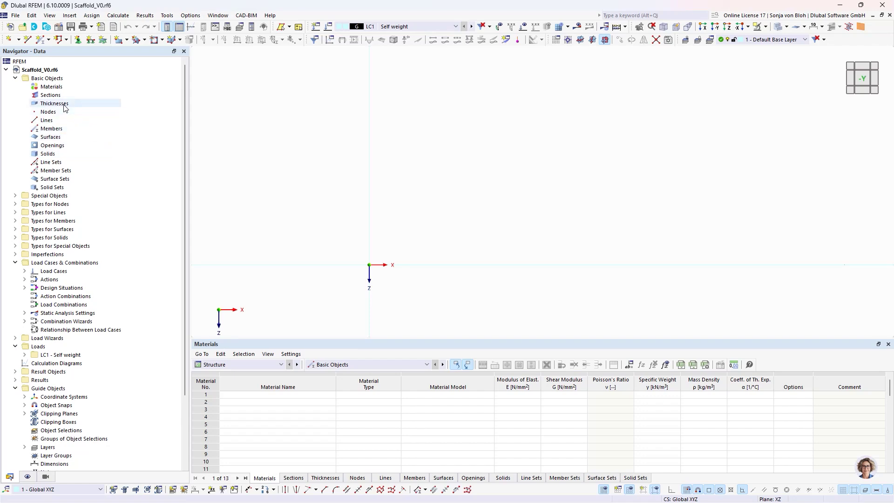
right_click(61, 88)
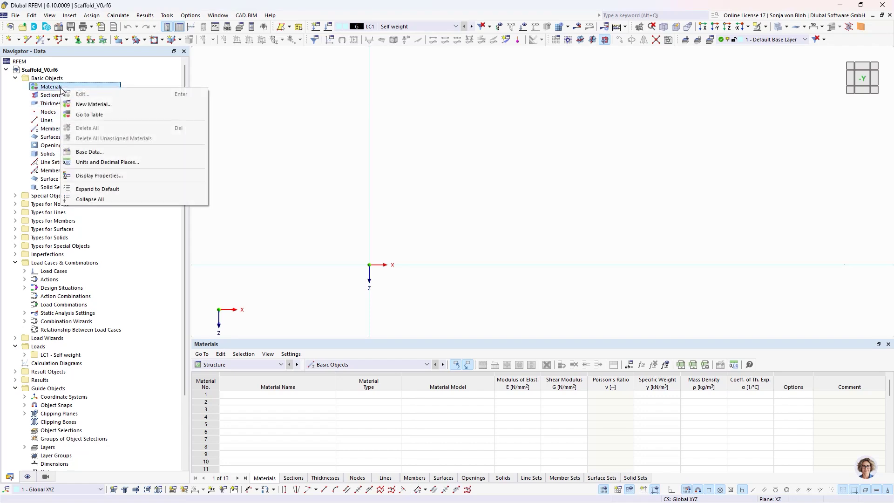
left_click(91, 105)
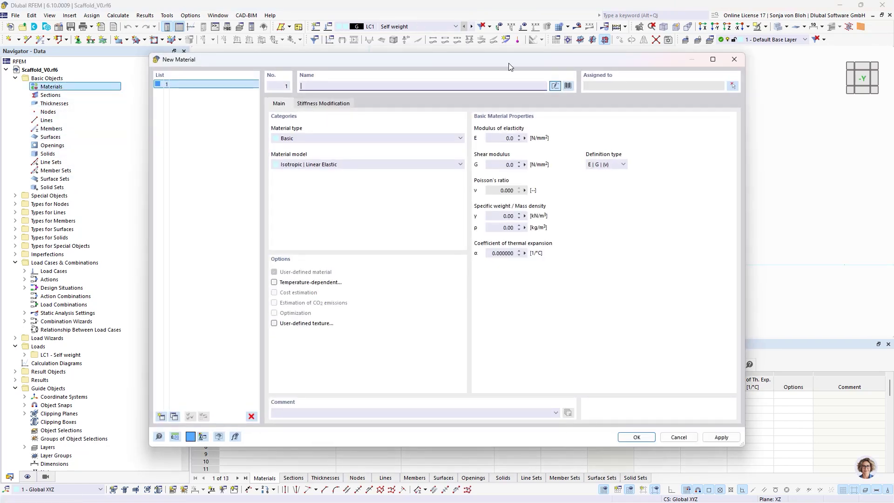
left_click(568, 86)
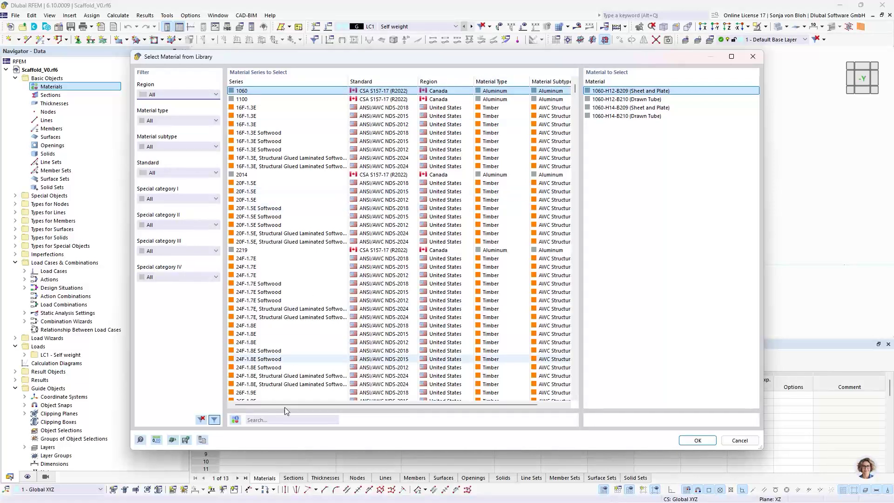
left_click(269, 419)
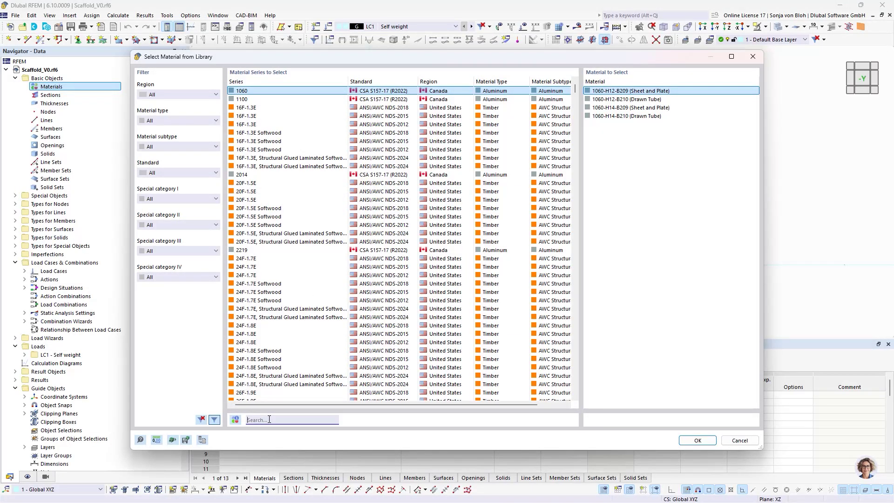
type("60")
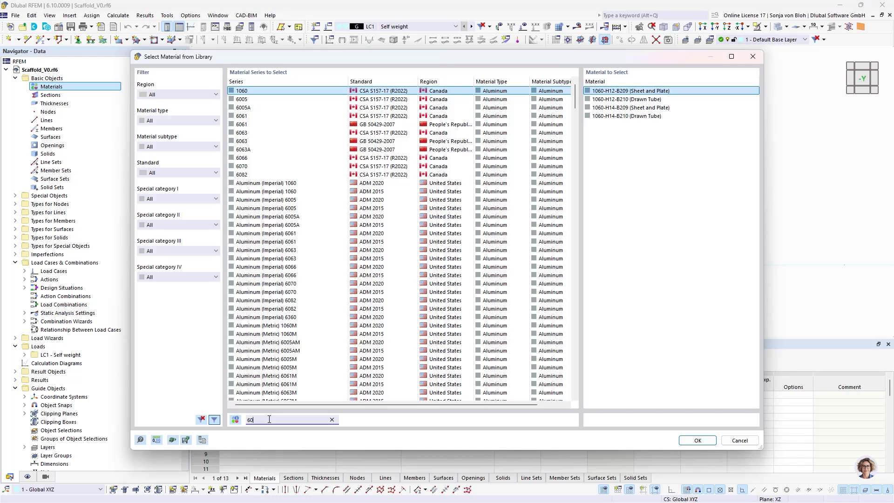
type("82")
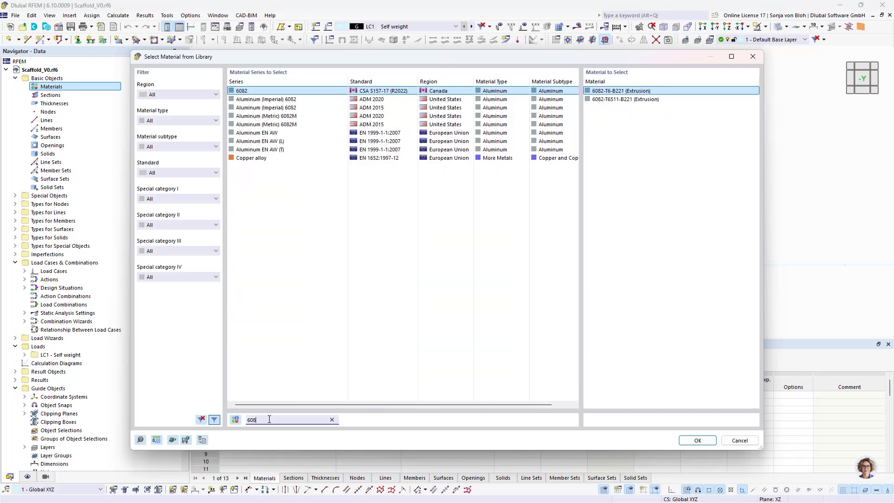
left_click(381, 134)
left_click(610, 150)
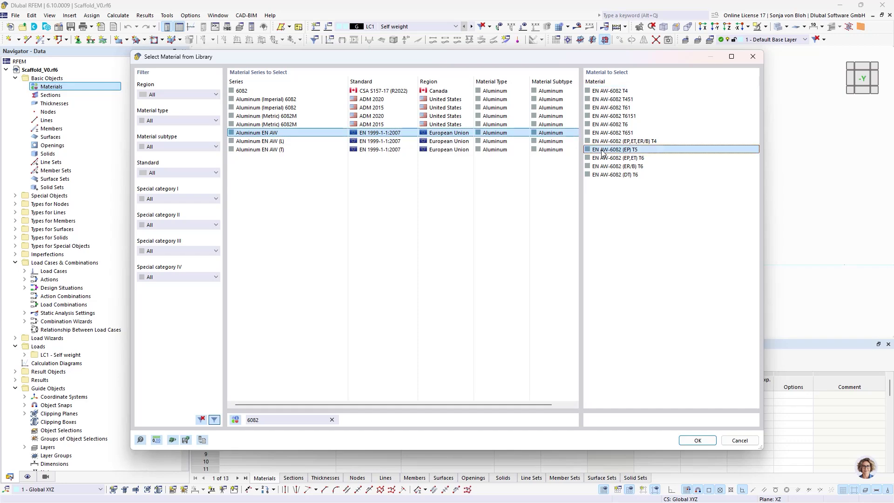
left_click(697, 441)
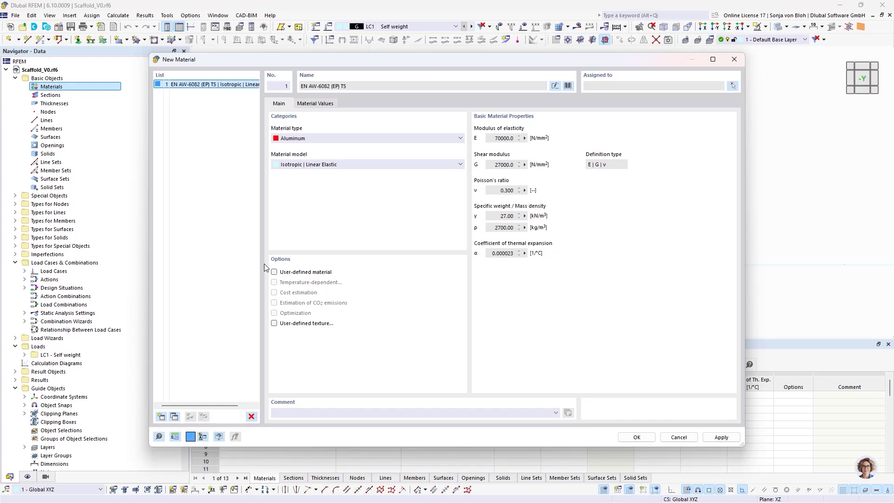
Add a second material from the library, steel S235 according to EN 1993-1-1:2005-05
left_click(161, 416)
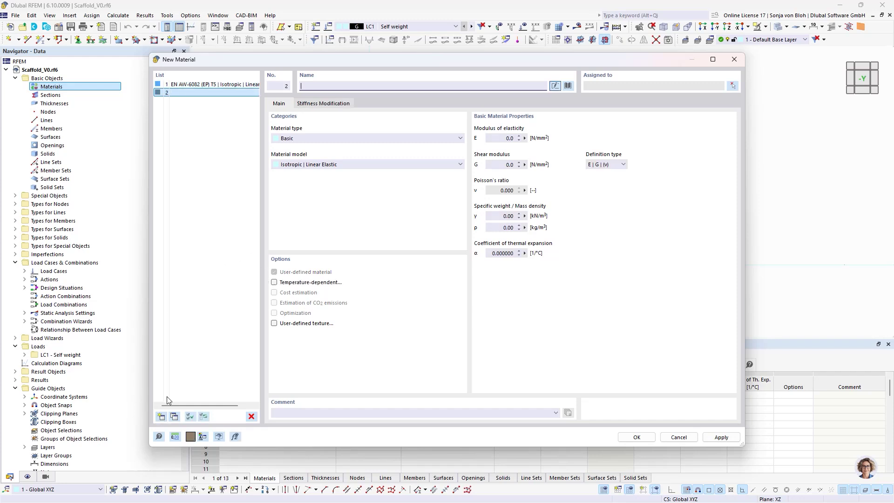
left_click(568, 86)
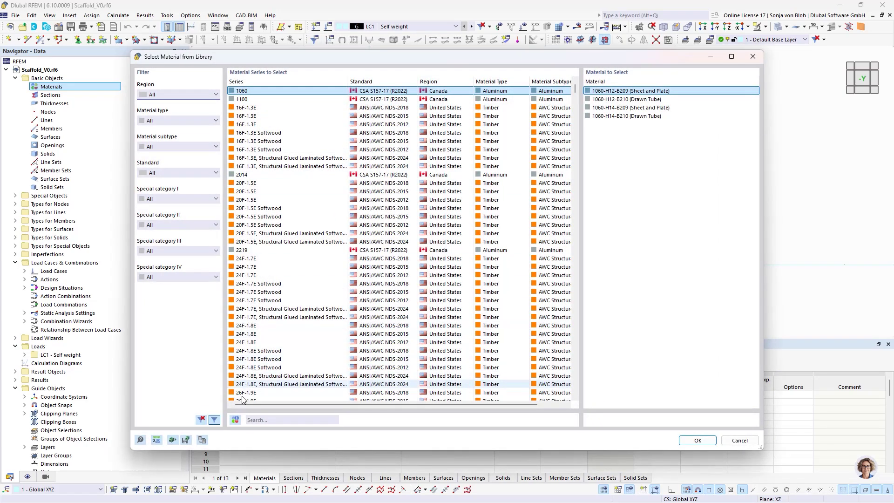
left_click(256, 420)
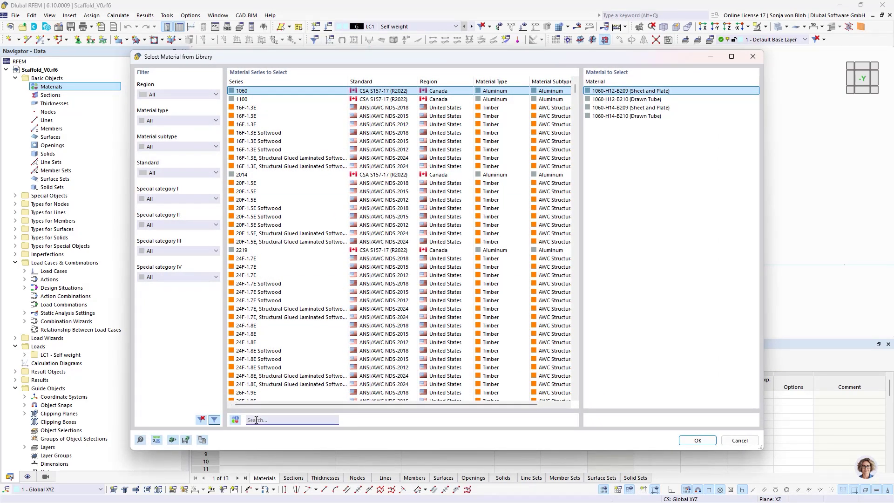
type("s235")
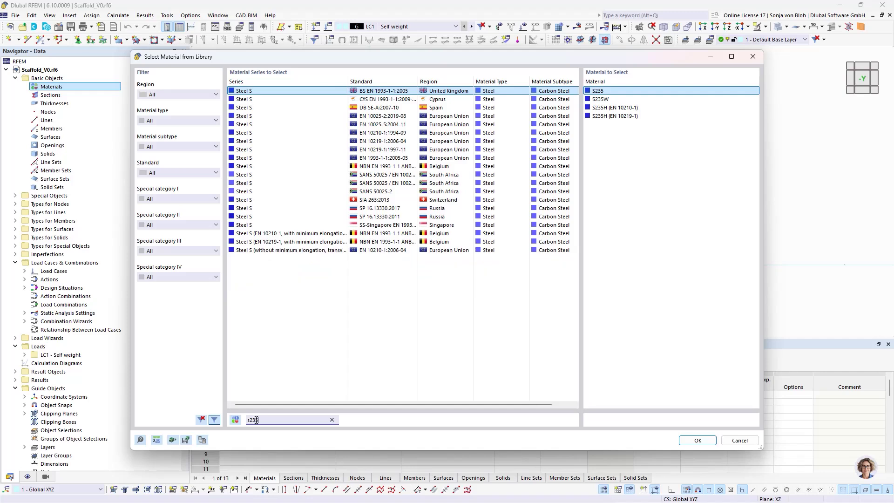
left_click(399, 159)
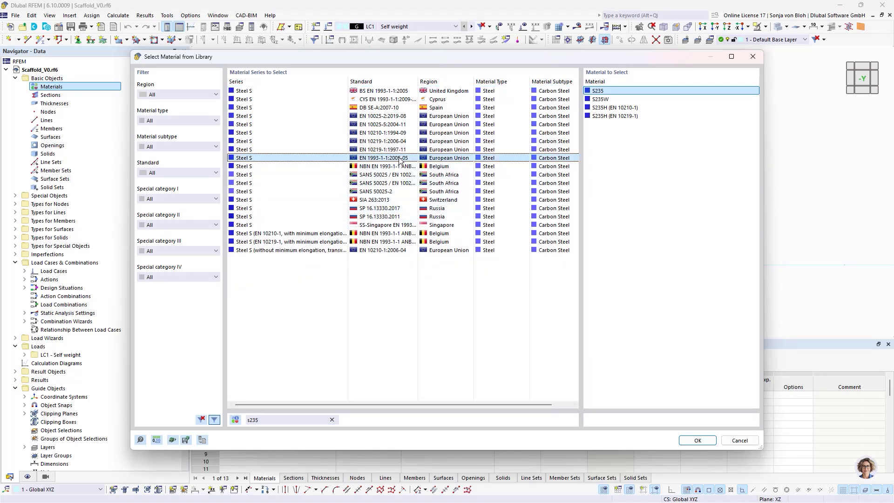
left_click(698, 441)
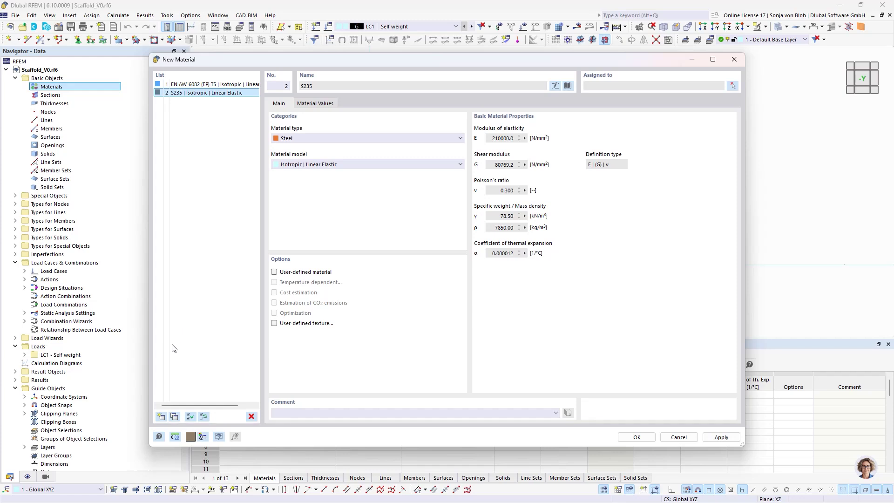
Add softwood timber C24 according to EN 338:2016-04 as the third material and save the material definitions
left_click(161, 417)
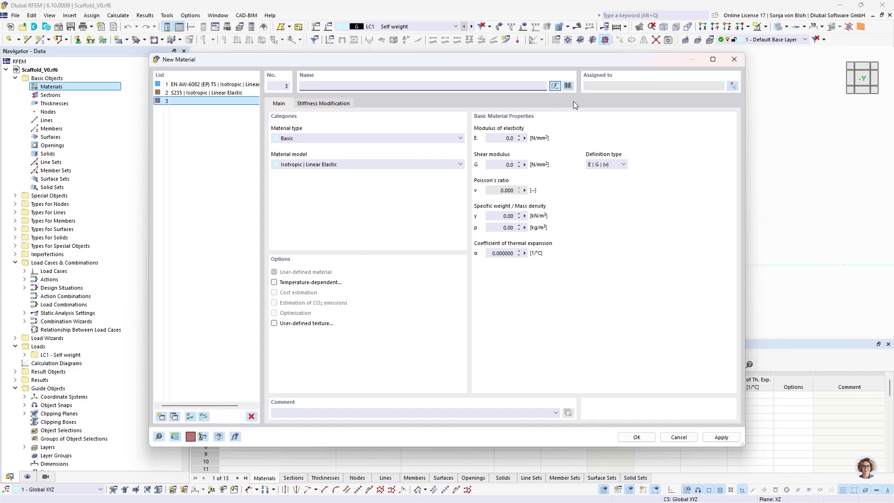
left_click(569, 86)
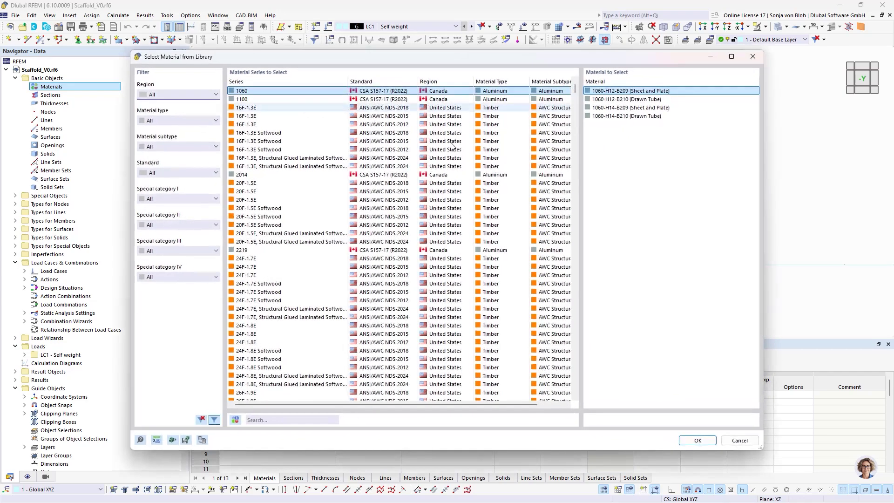
type("d")
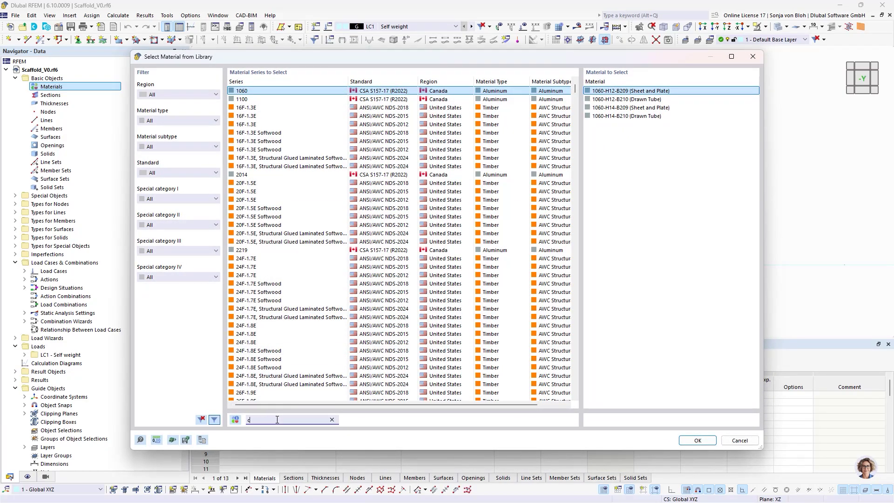
type("24")
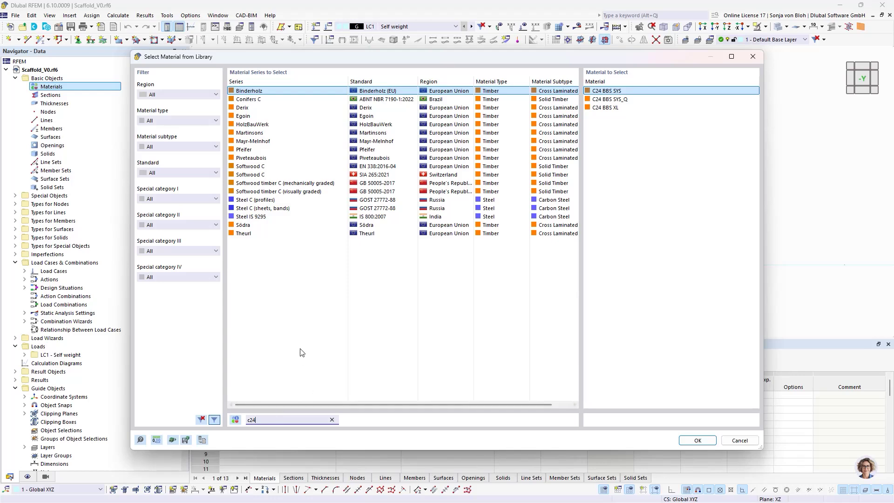
left_click(382, 166)
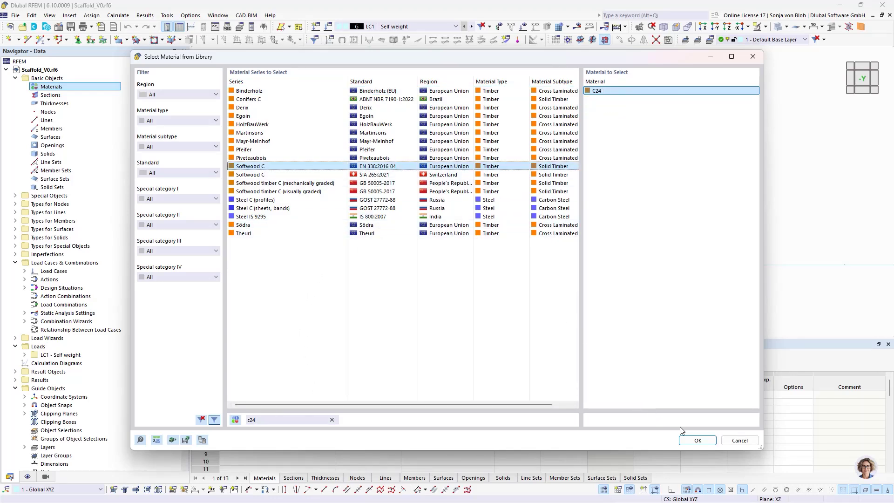
left_click(697, 440)
left_click(643, 436)
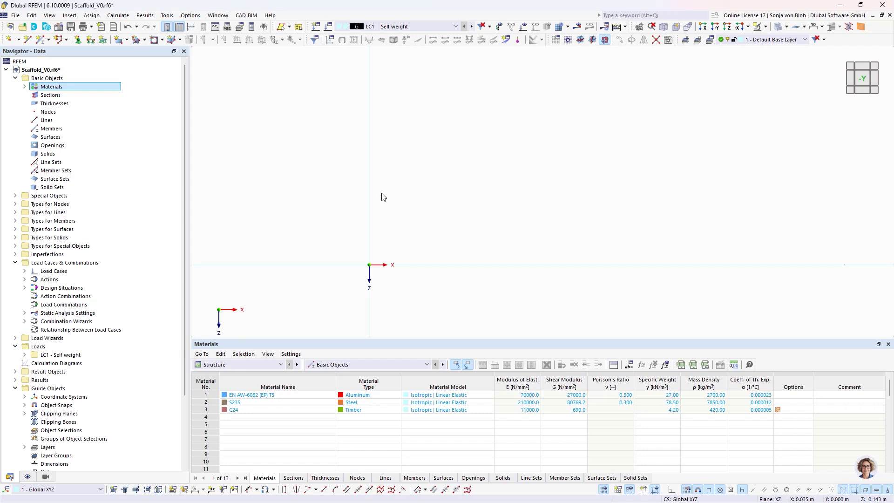
Create a new section from the standardized circular hollow sections, searching for 48.3x4 and choosing Celsius 355 CHS 48.3x4 with material EN AW-6082 (EP) T5
right_click(63, 97)
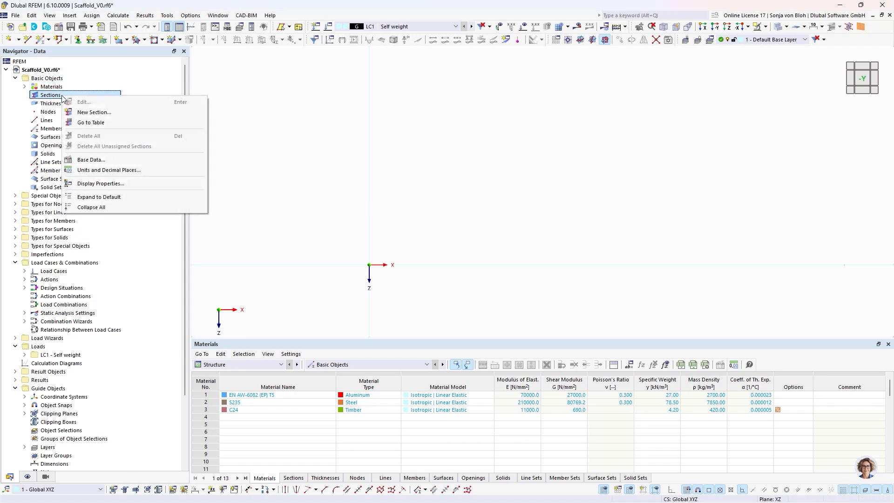
left_click(83, 113)
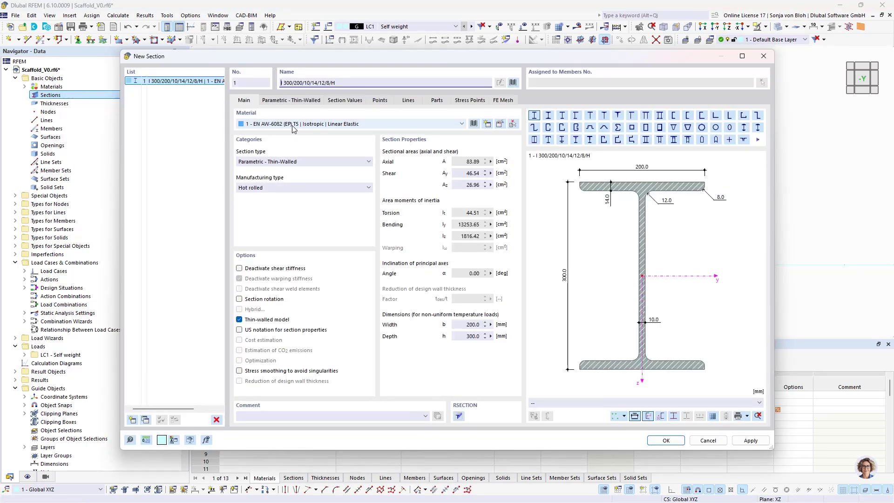
left_click(513, 82)
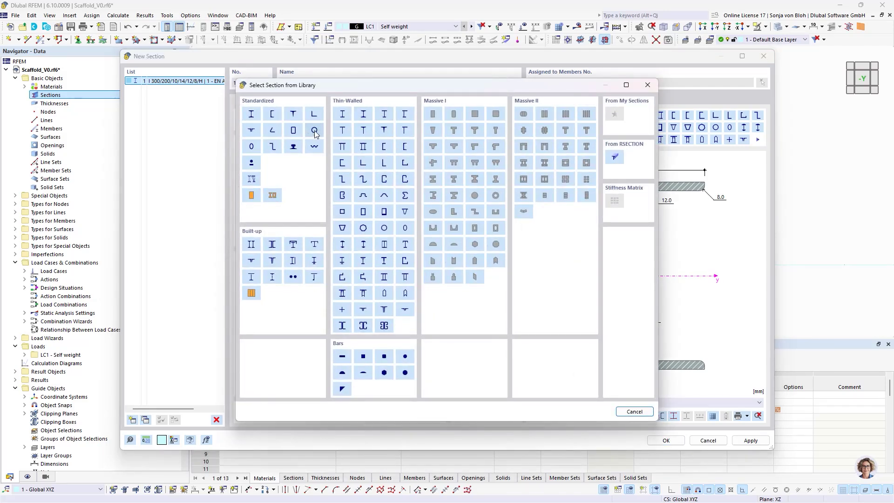
left_click(315, 132)
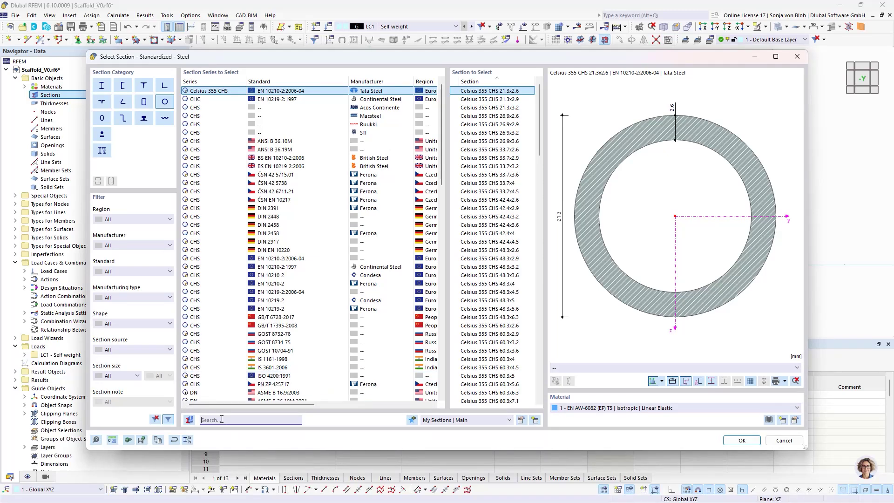
type("48.3")
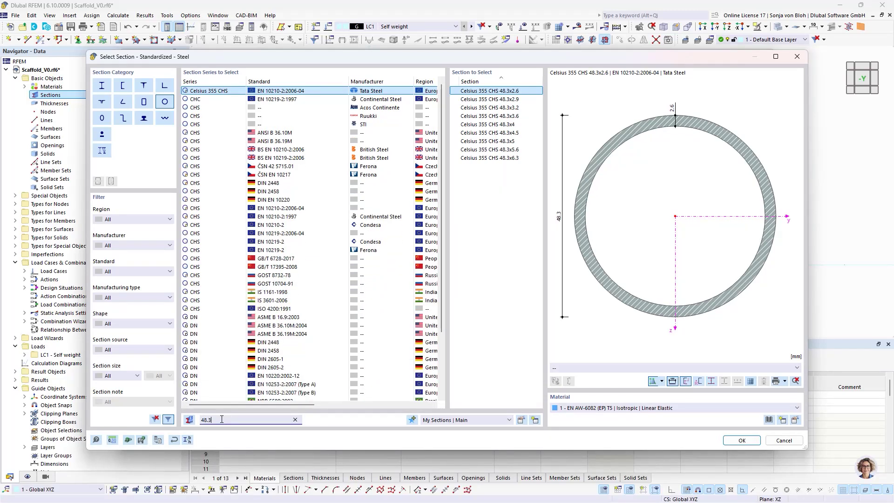
type("x4")
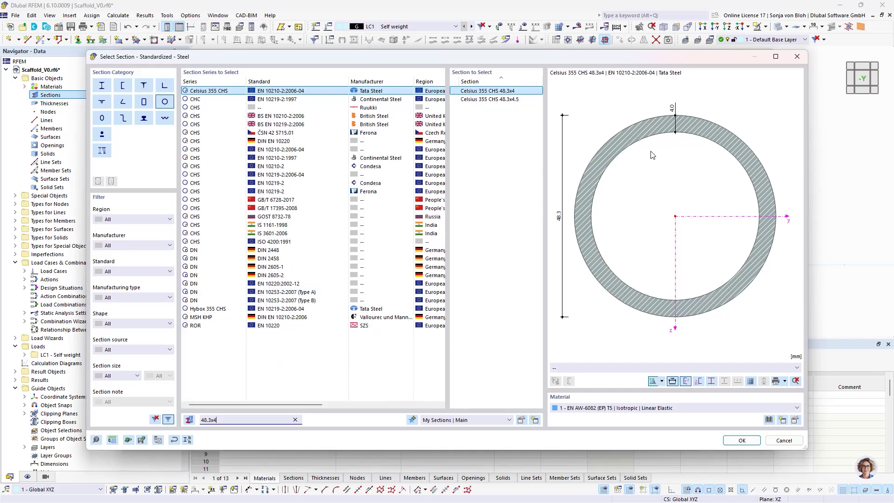
left_click(739, 441)
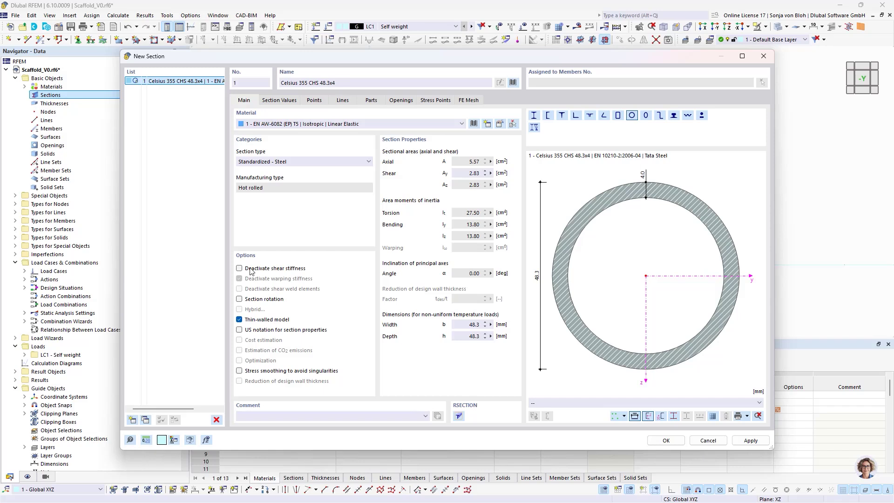
Add a second section from the standardized circular hollow sections, searching for 48.3x3.2 and choosing Celsius 355 CHS 48.3x3.2
left_click(130, 420)
left_click(512, 83)
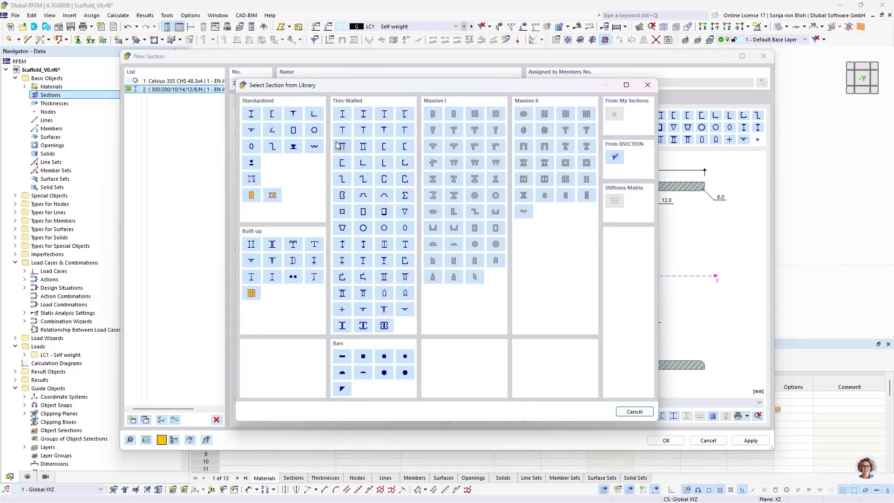
left_click(315, 132)
left_click(215, 420)
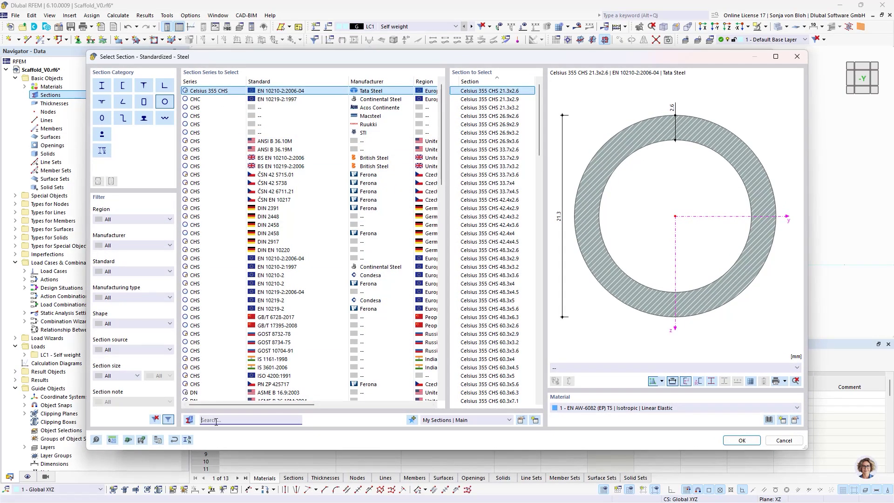
type("48")
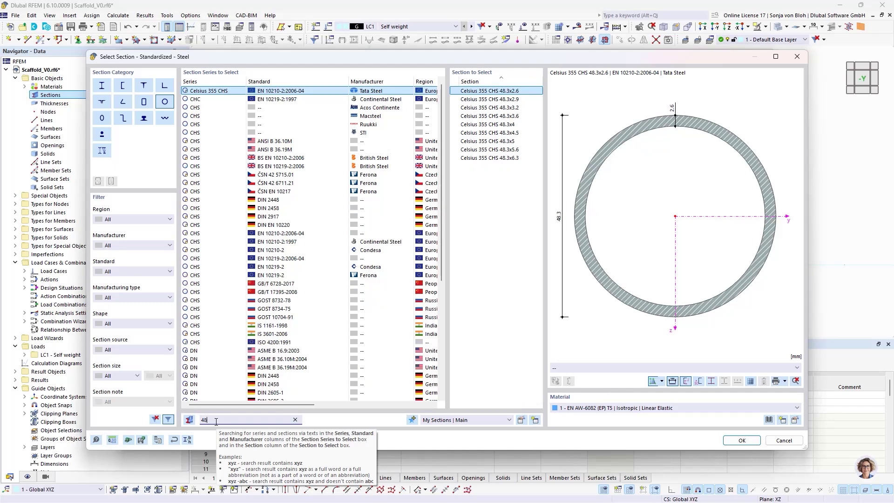
type(".")
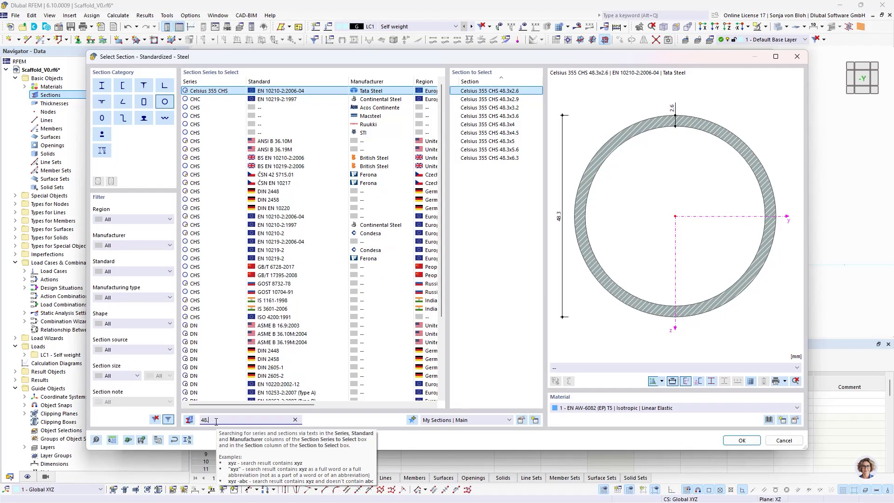
type("3x")
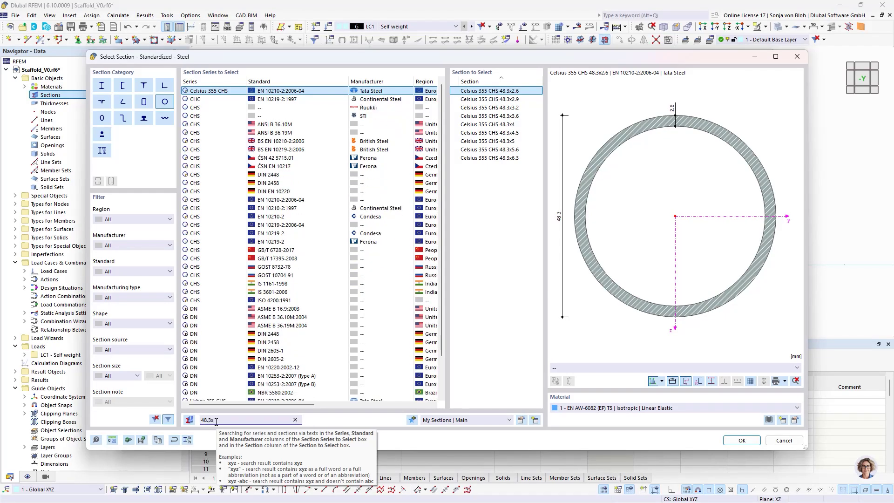
type("3.2")
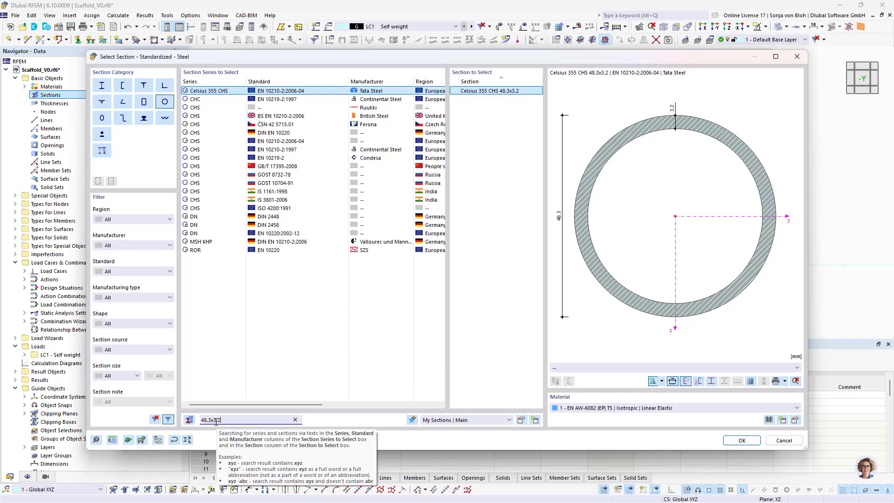
left_click(742, 440)
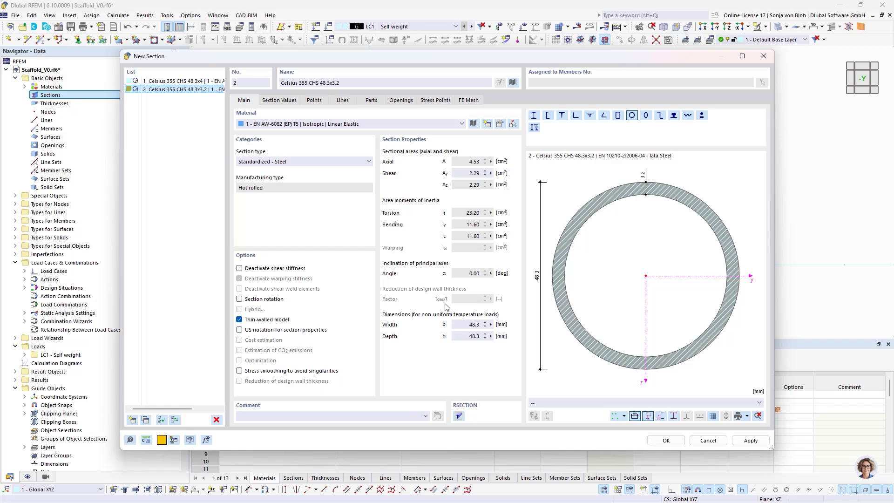
Add a third section with material S235 and choose the parametric thin-walled circular hollow section shape
left_click(132, 420)
left_click(264, 125)
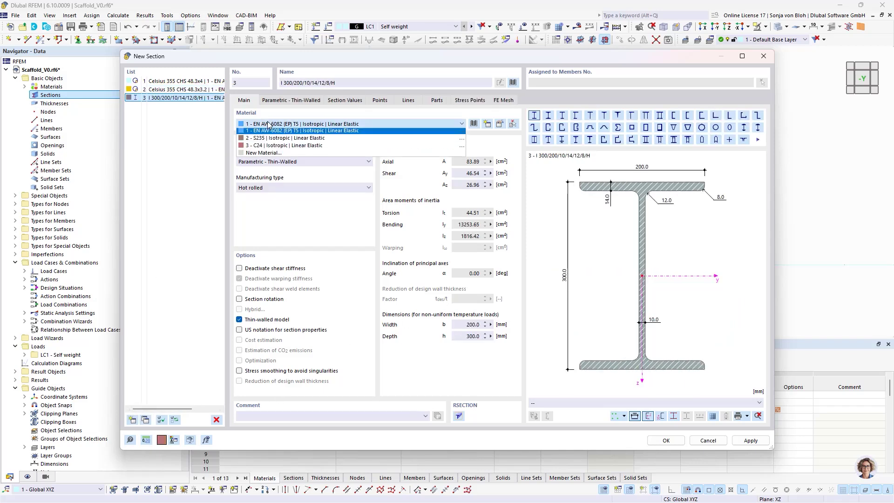
left_click(259, 140)
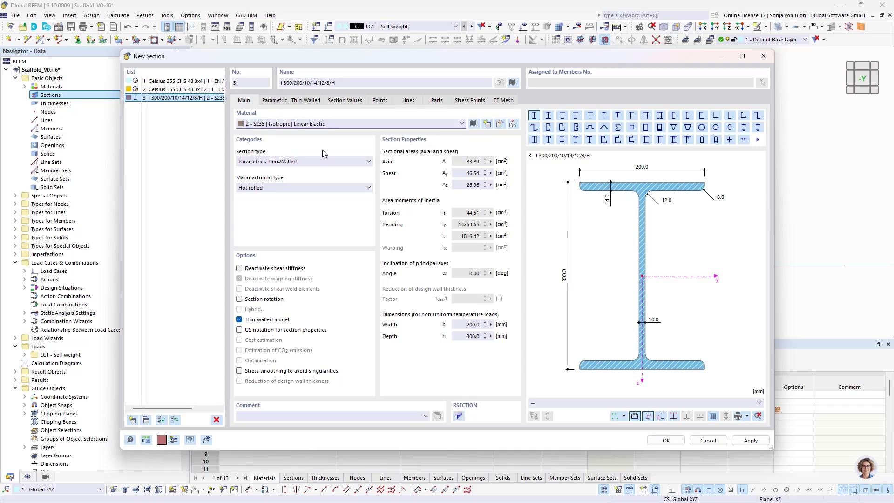
left_click(513, 83)
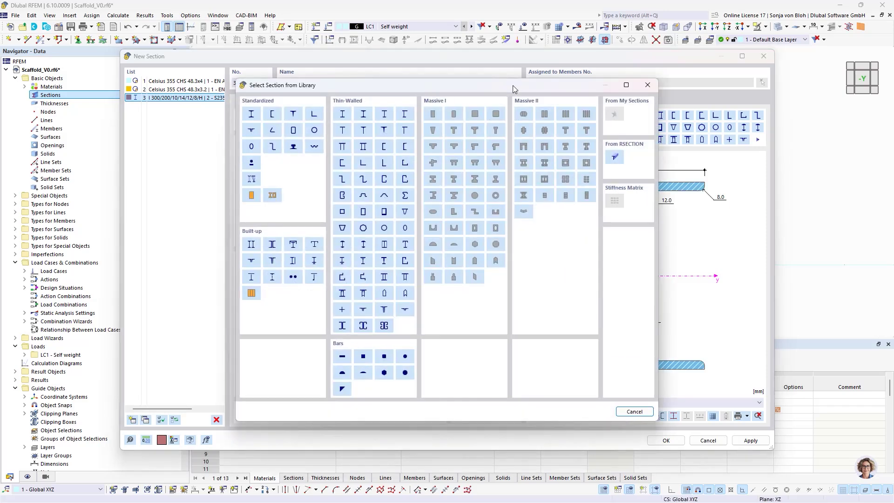
left_click(384, 228)
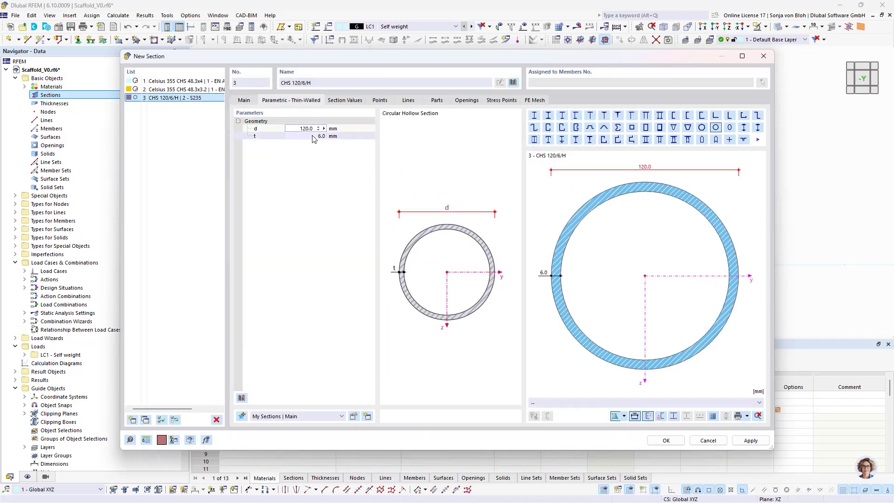
Set the circular hollow section's diameter d to 38 mm and thickness t to 4 mm, with manufacturing type Cold formed
left_click(297, 128)
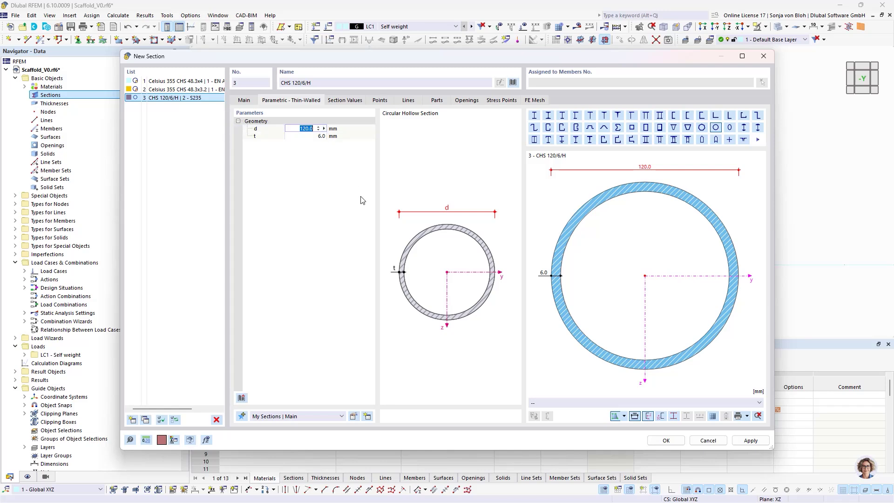
type("38")
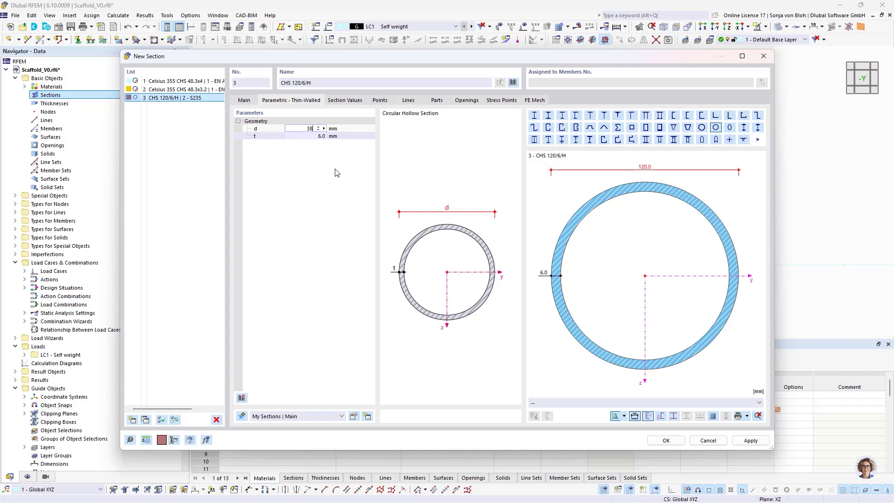
key("Tab")
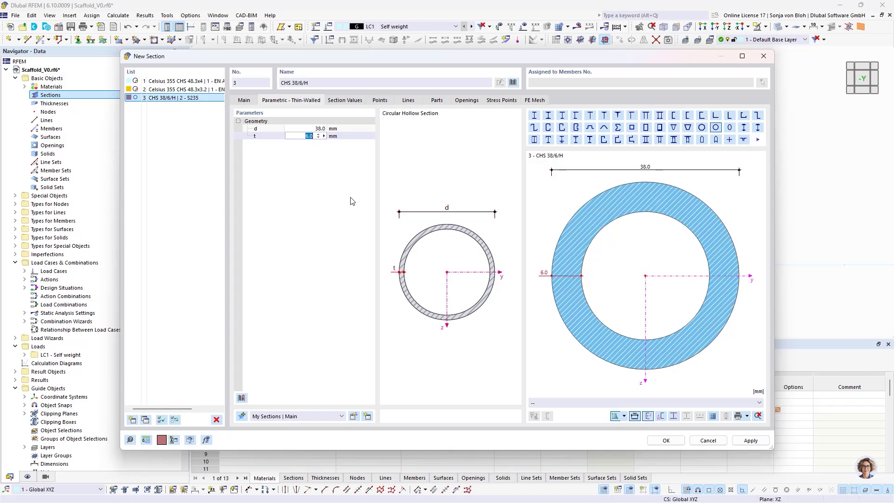
type("4")
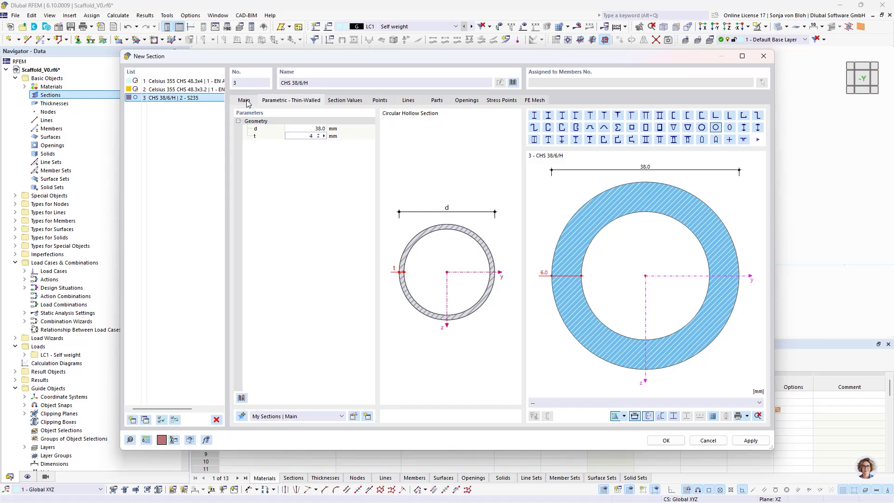
left_click(247, 102)
left_click(268, 187)
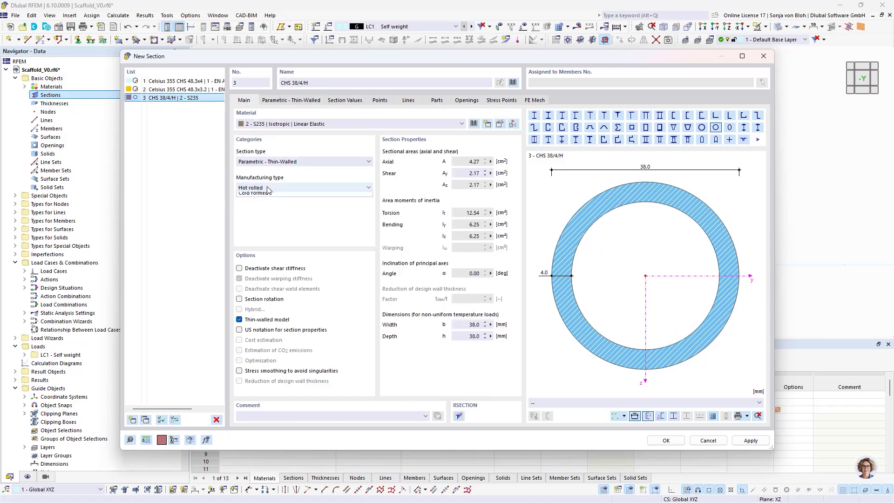
left_click(260, 203)
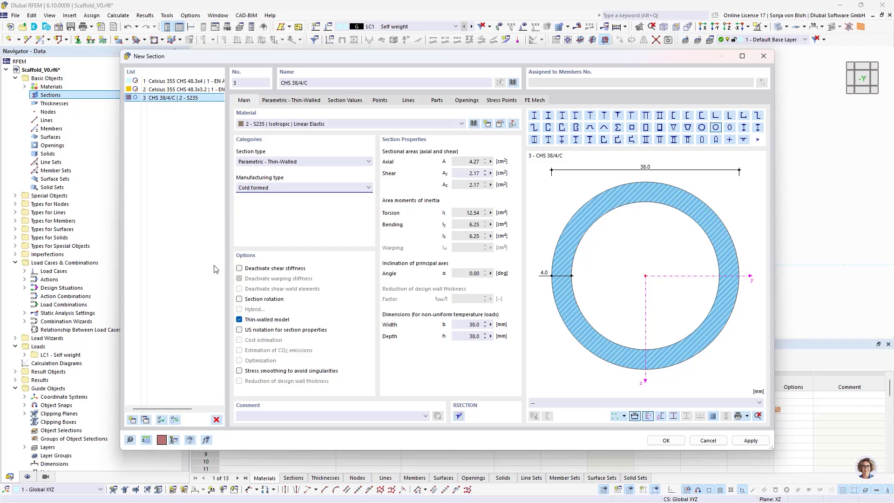
Add a fourth section with timber material C24 and choose the Massive Rectangle shape from the parametric massive sections
left_click(132, 420)
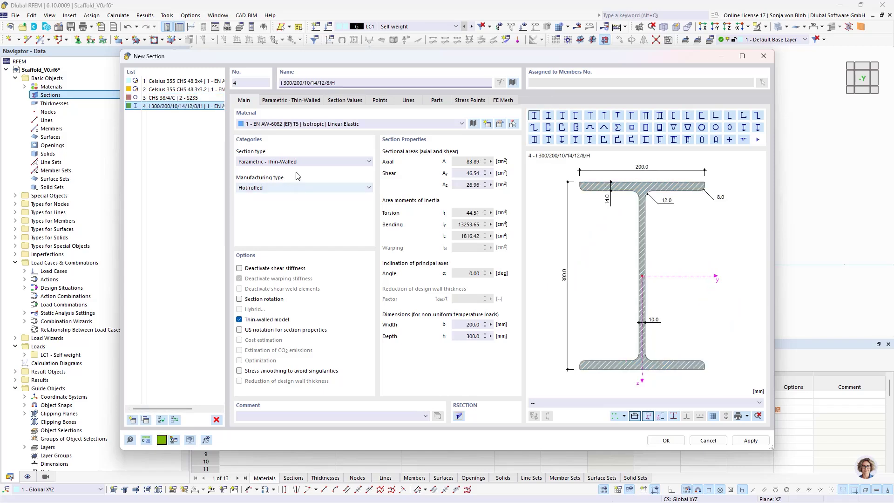
left_click(295, 125)
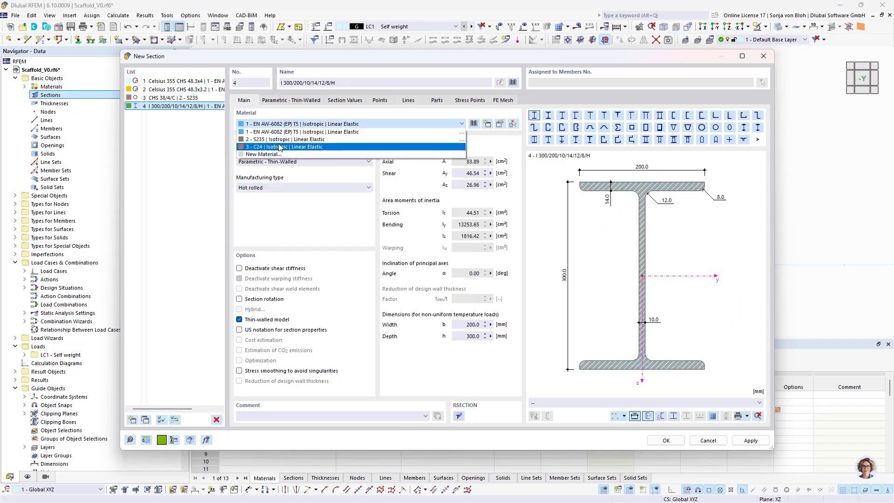
left_click(276, 147)
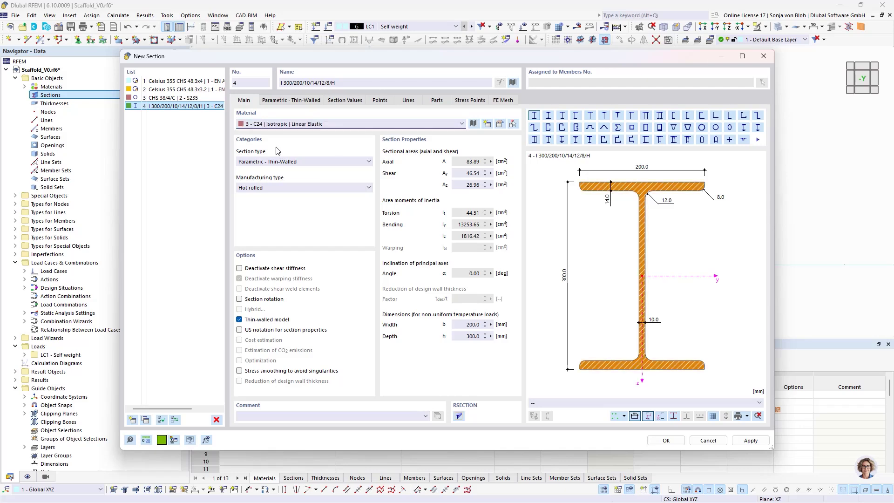
left_click(514, 83)
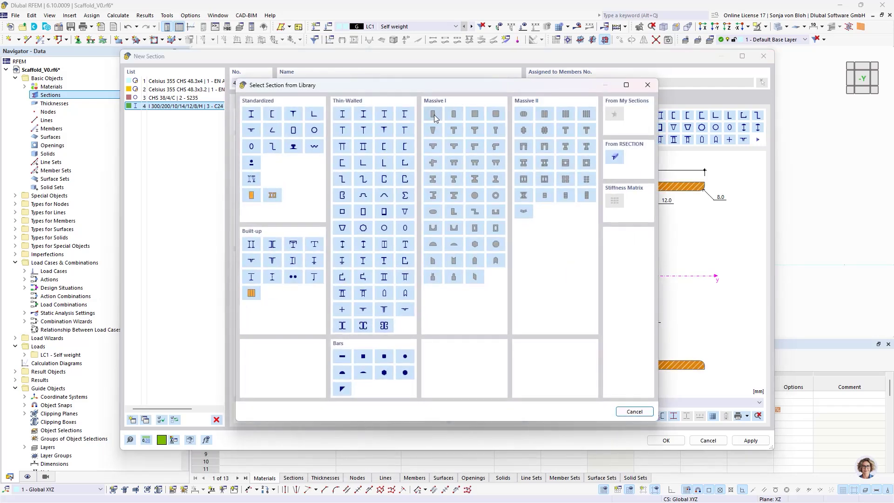
key("Escape")
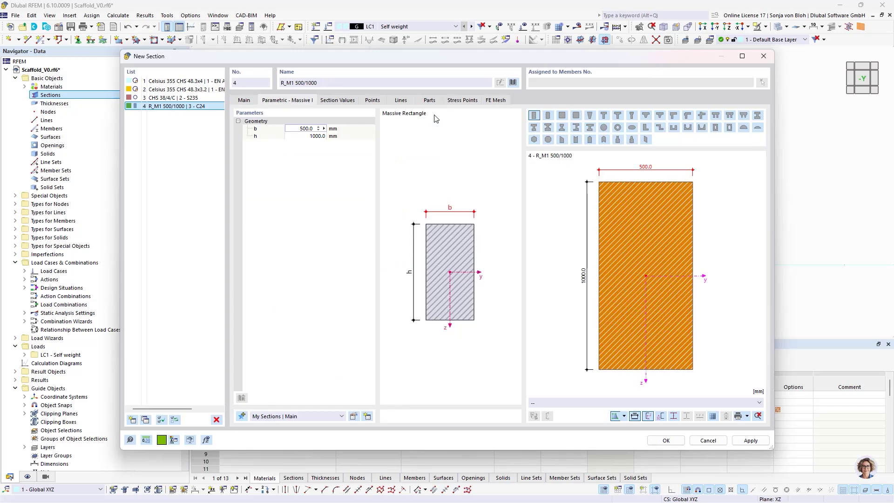
Set the timber rectangle's width b to 320 mm and height h to 40 mm, and save all section definitions
left_click_drag(300, 129, 317, 128)
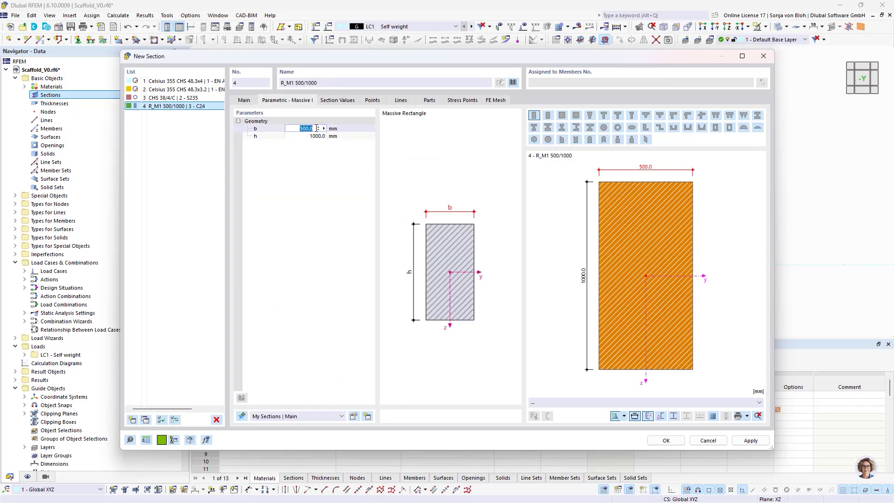
type("320")
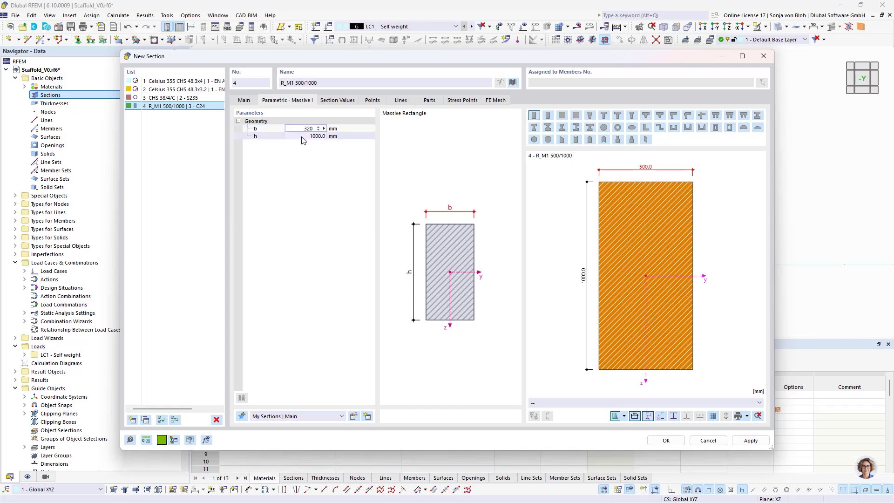
key("Tab")
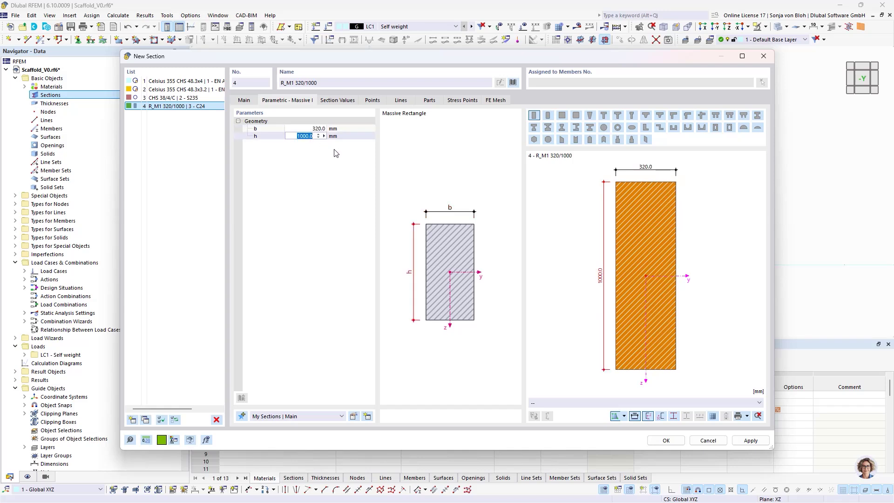
type("40")
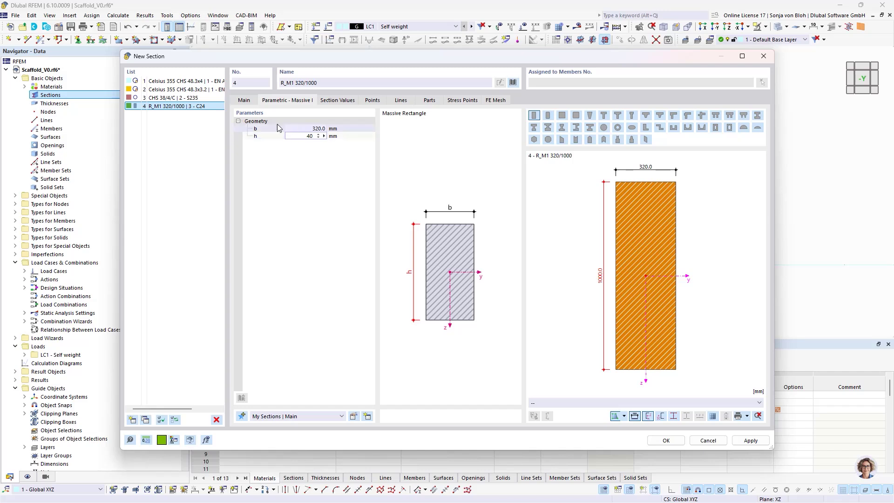
key("Return")
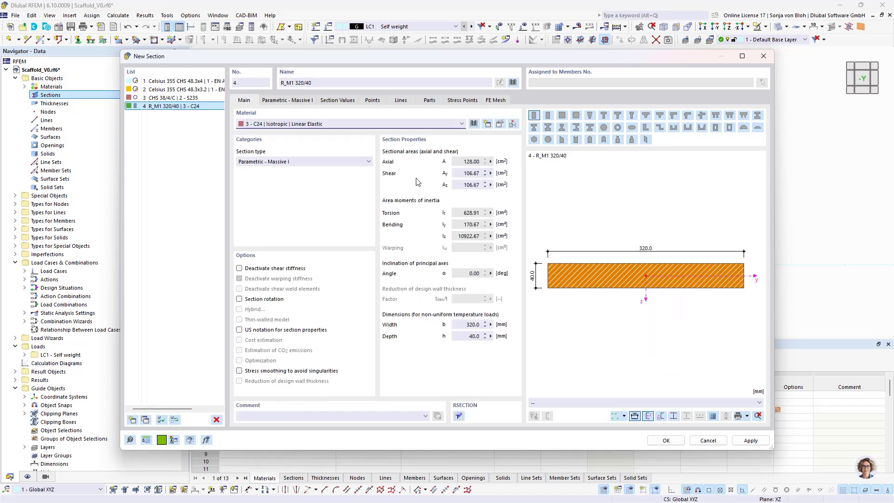
left_click(664, 442)
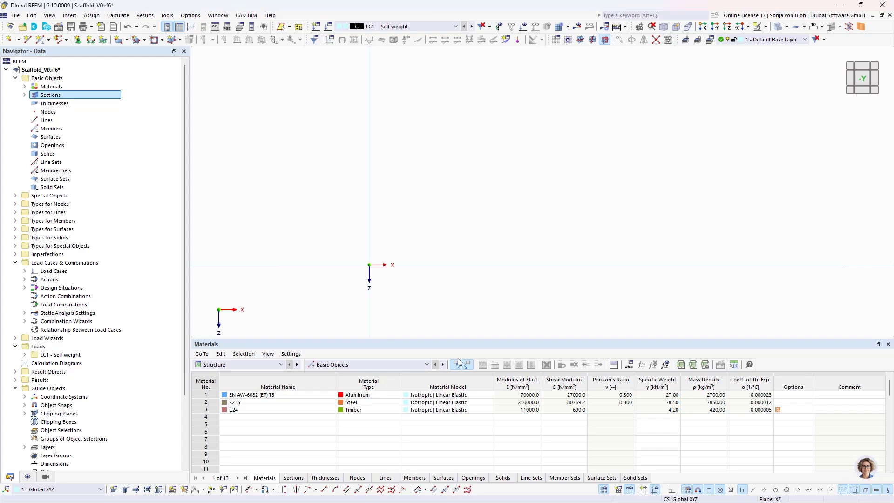
Set up a new general single beam member with comment Base Jack and section 3 - CHS 38/4/C in S235
left_click(49, 39)
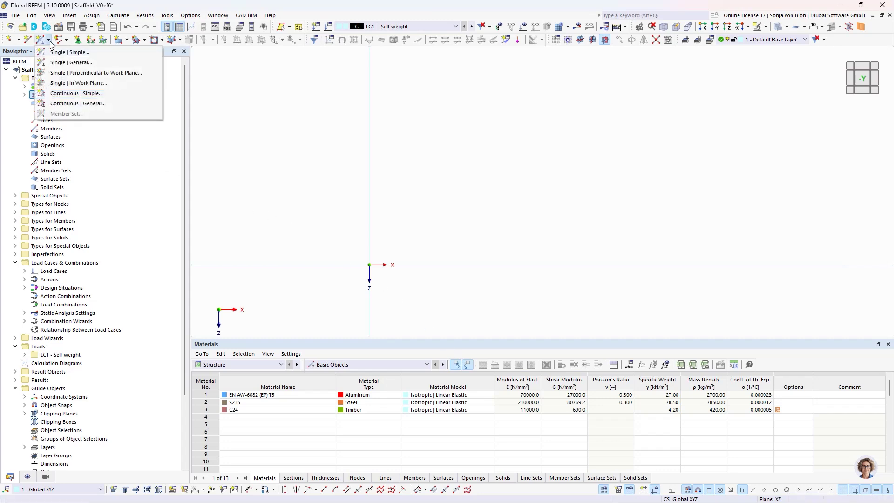
left_click(54, 63)
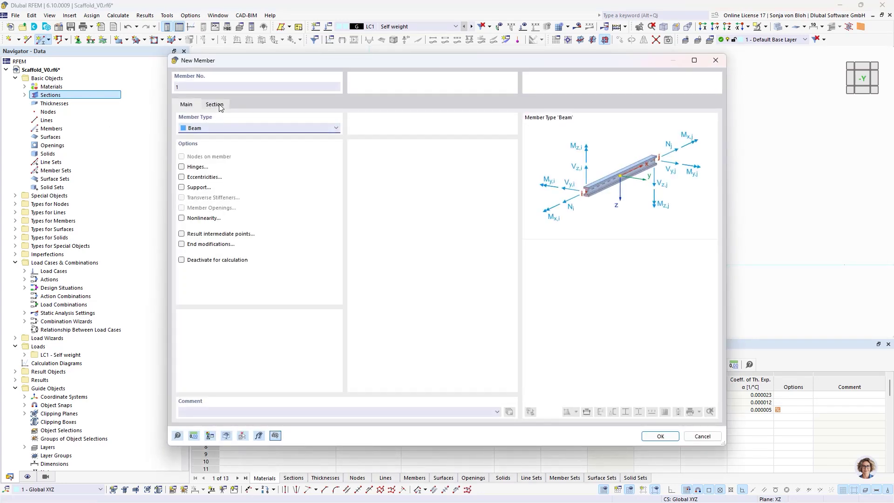
left_click(189, 410)
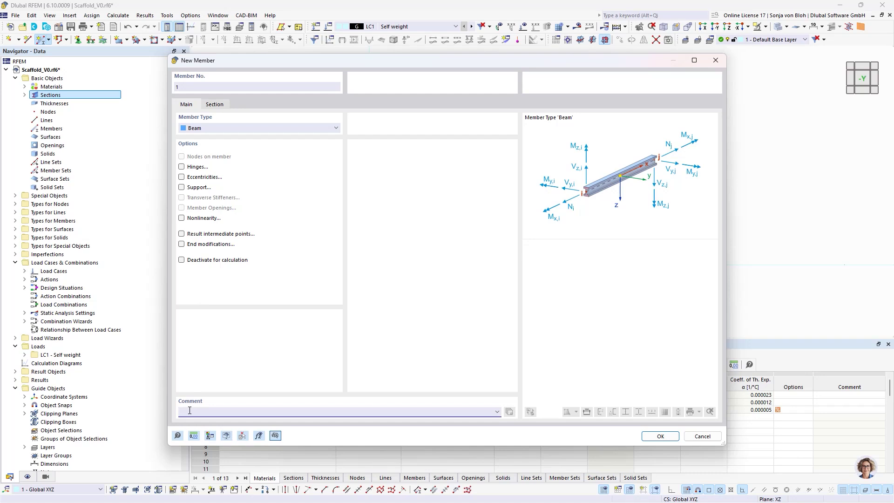
type("Base Jack")
left_click(219, 107)
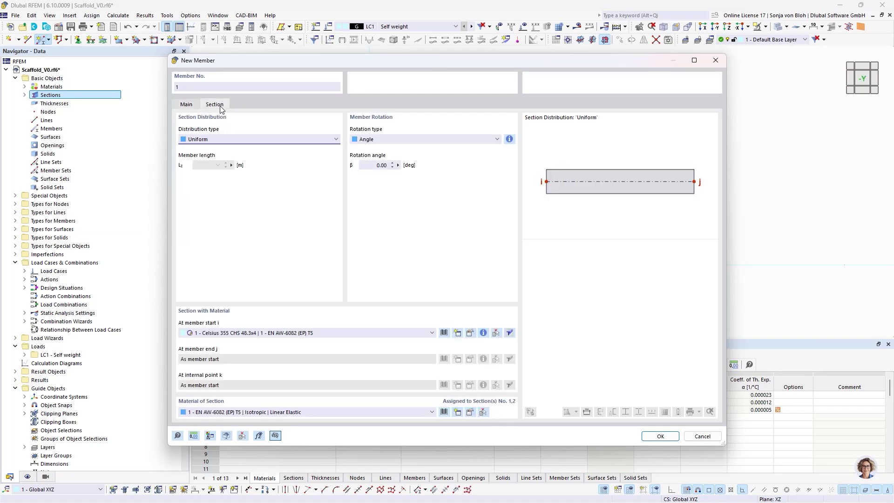
left_click(296, 332)
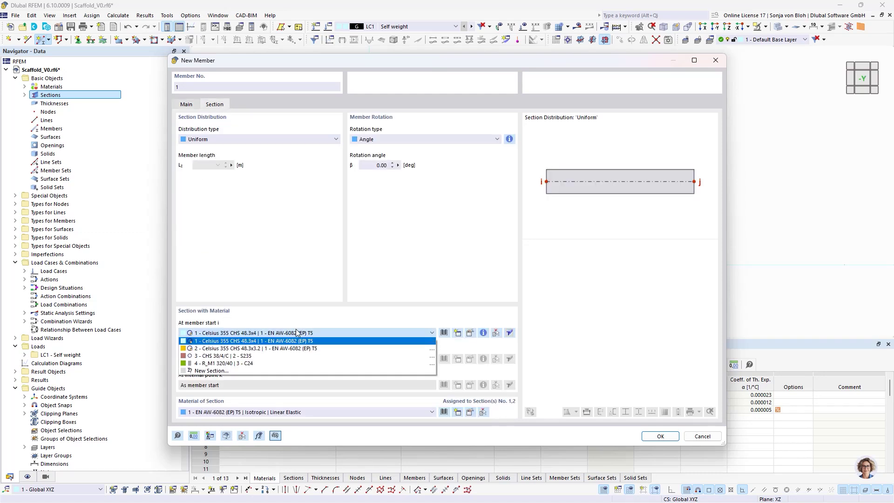
left_click(258, 356)
left_click(661, 436)
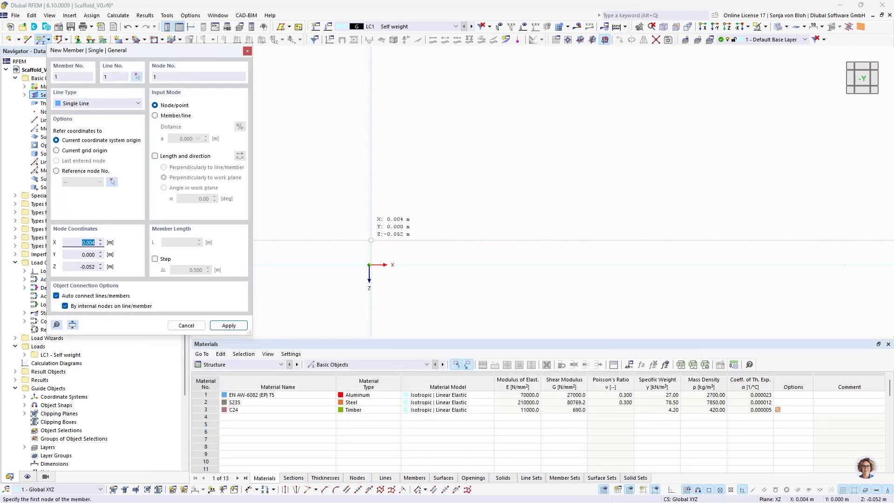
Place the base jack upward from the origin by length and direction, using an angle in the work plane and a 0.4 m length
left_click(155, 157)
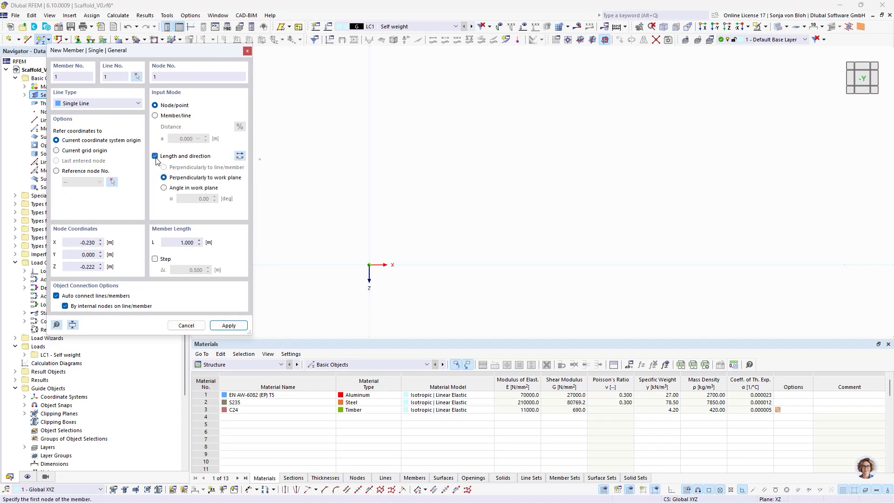
left_click(163, 189)
double_click(187, 243)
type("0,4")
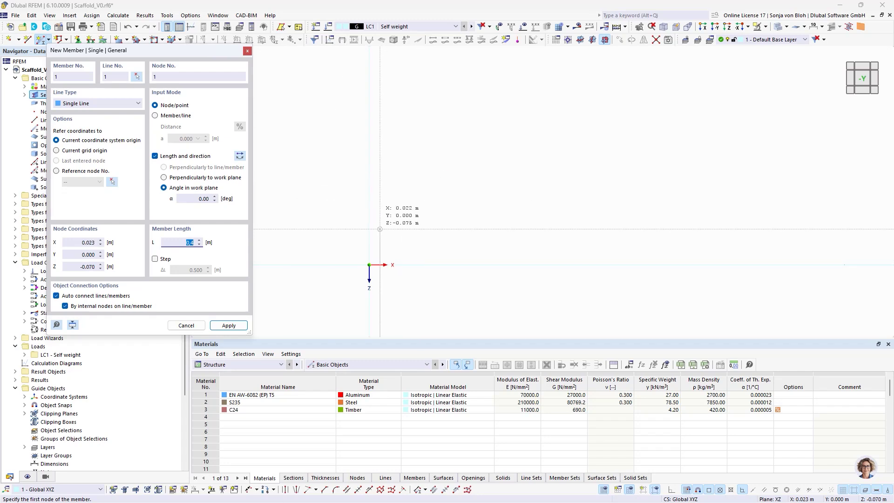
left_click(240, 157)
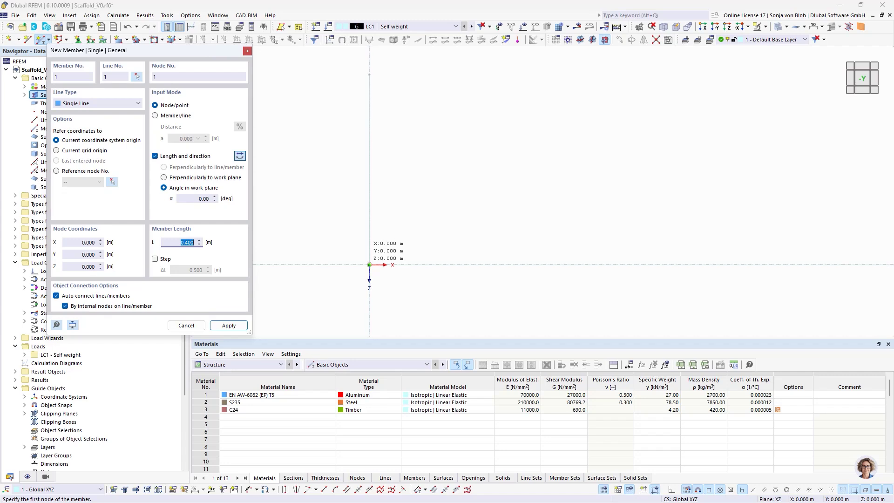
left_click(370, 264)
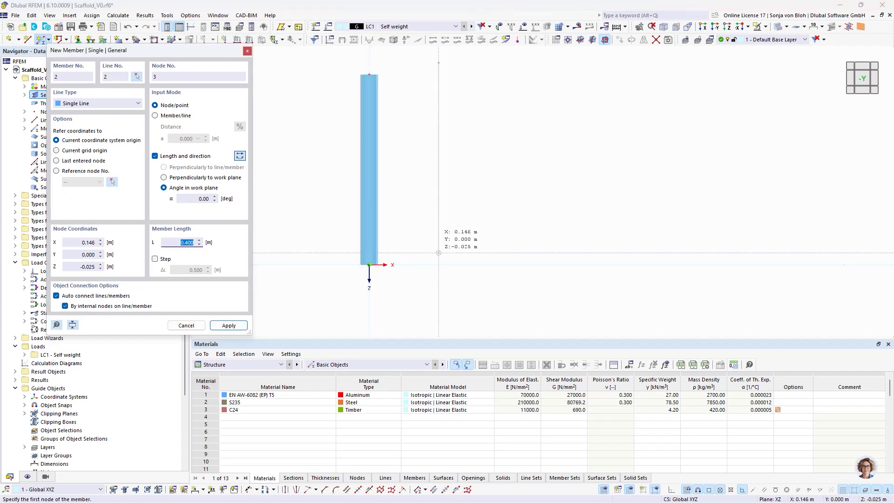
key("Escape")
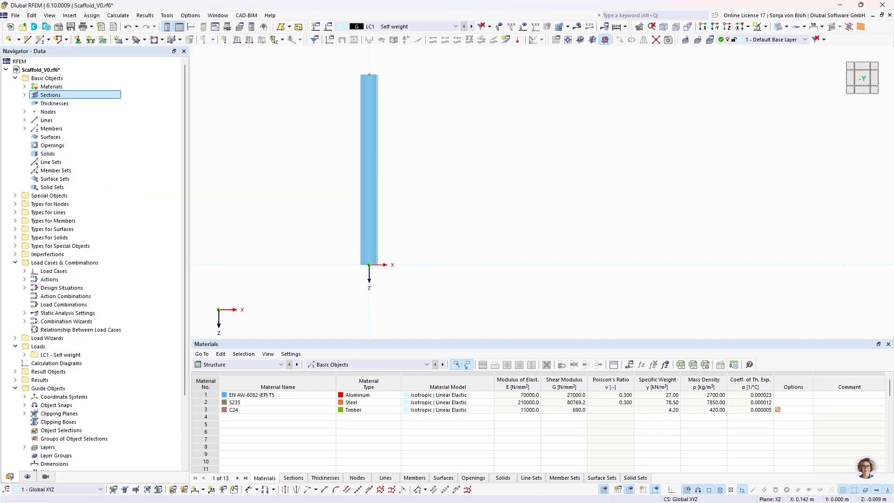
Create a nodal support at the member's base node with the uZ nonlinearity Failure all if negative PZ
double_click(370, 266)
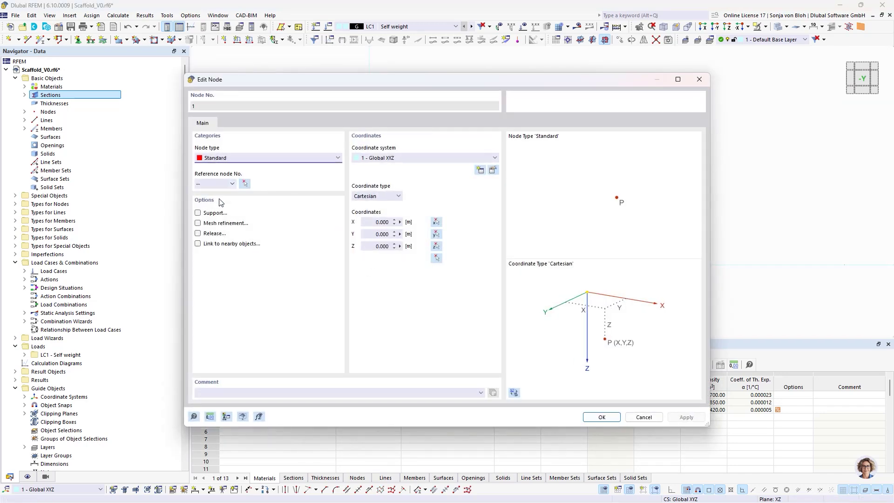
left_click(197, 213)
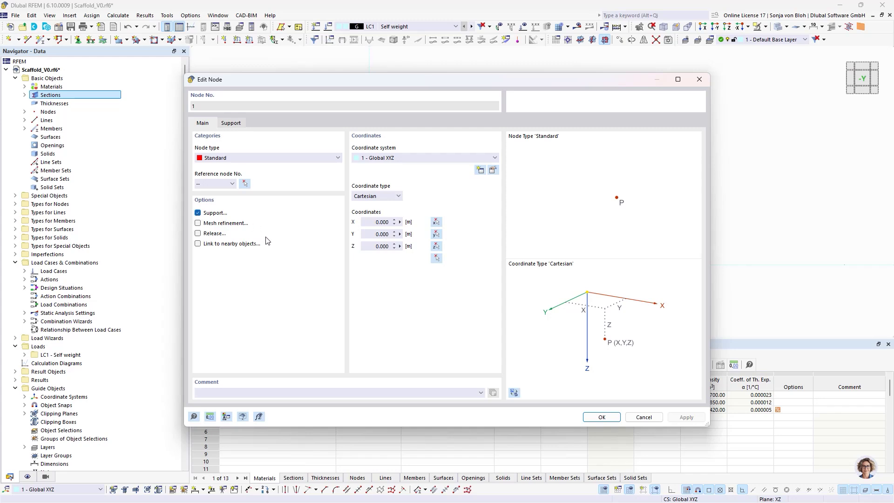
left_click(231, 123)
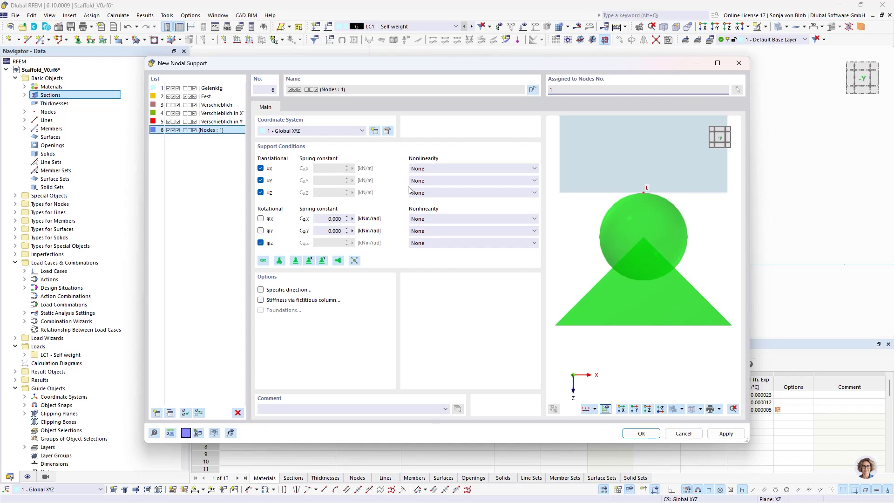
left_click(502, 193)
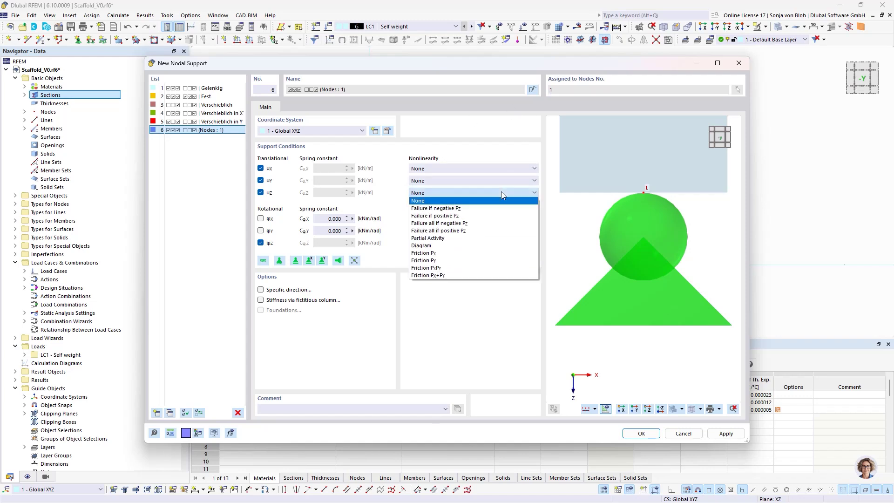
left_click(477, 224)
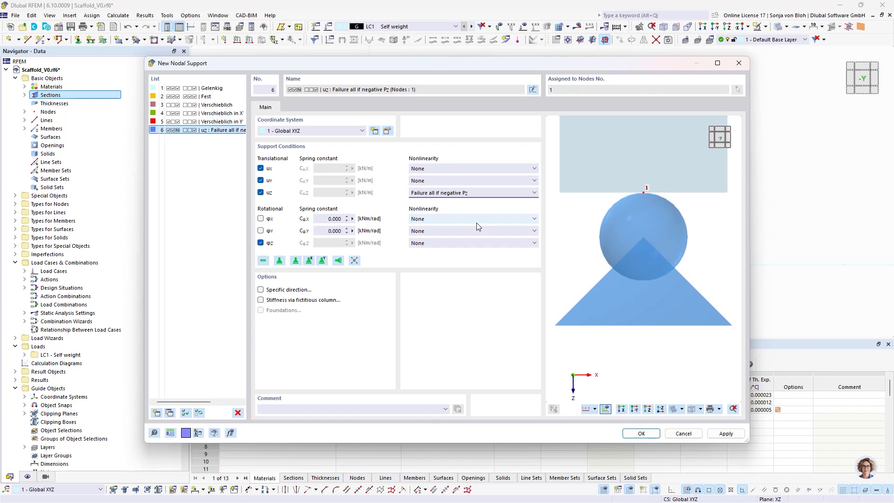
Assign the Friction PZ nonlinearity to the support's uX and uY translations
left_click(503, 169)
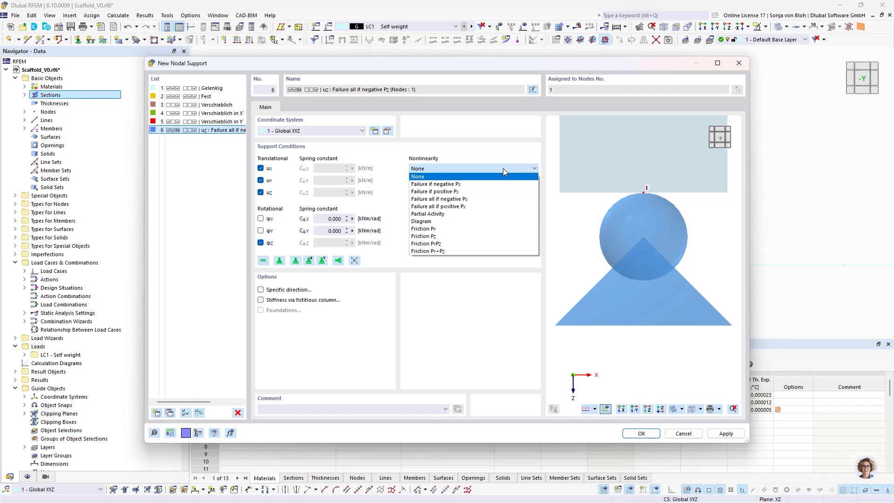
left_click(470, 236)
left_click(449, 181)
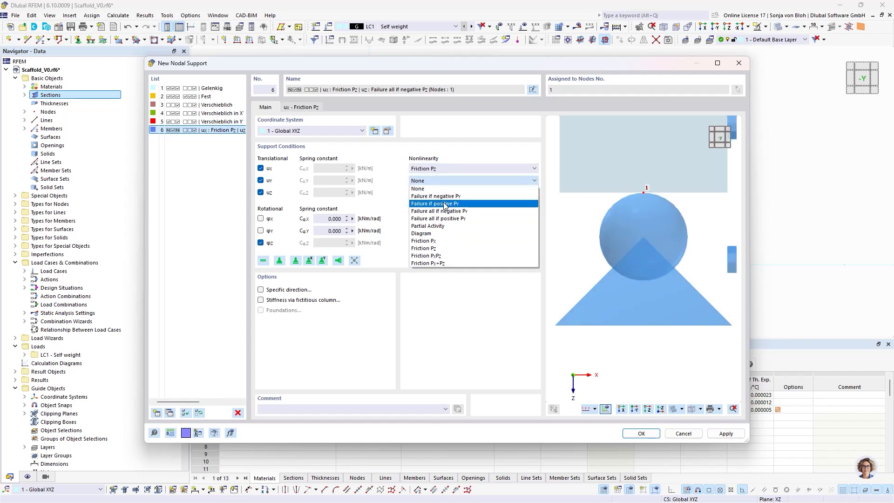
left_click(438, 248)
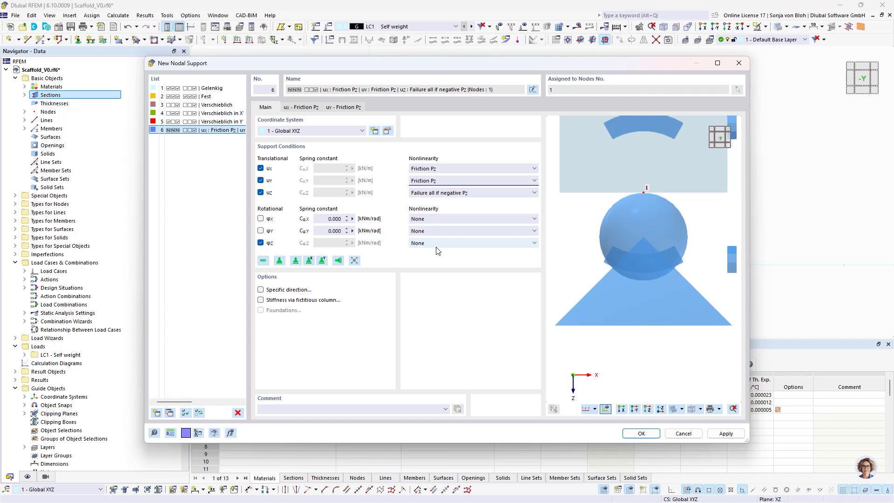
Set the support's friction coefficients μX and μY to 0.85 each
left_click(306, 108)
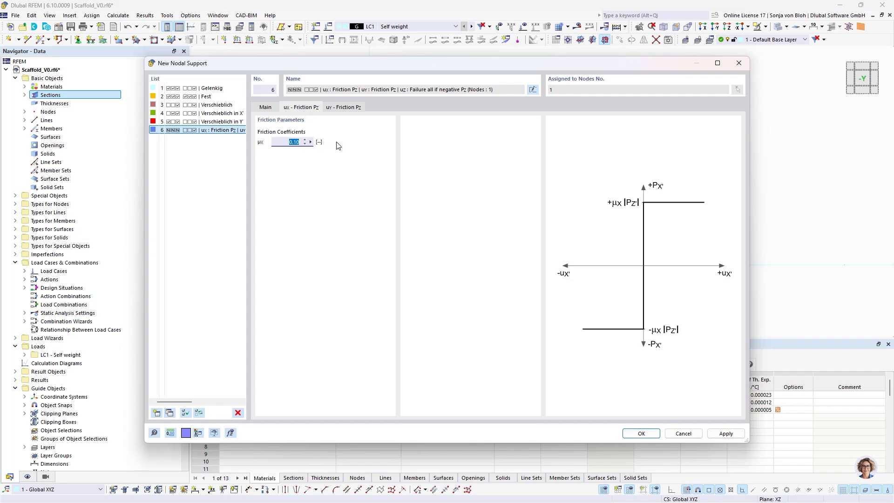
type("0,85")
left_click(347, 108)
type("0,8")
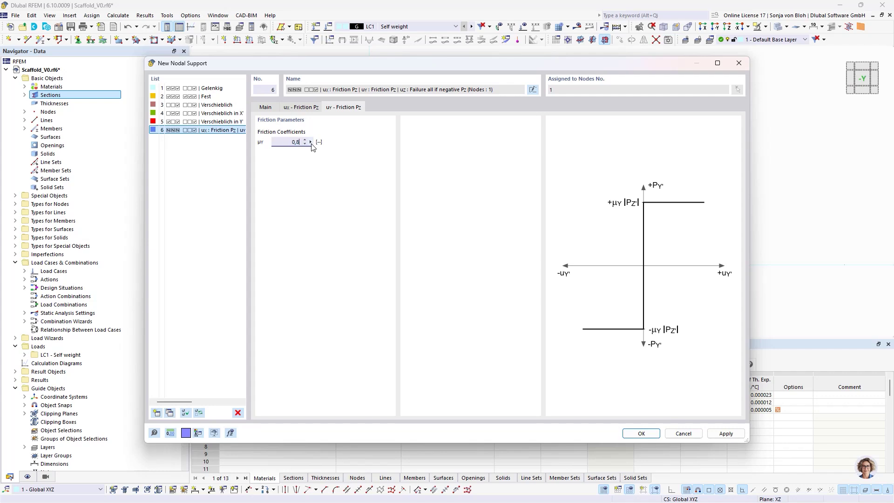
type("5")
left_click(266, 108)
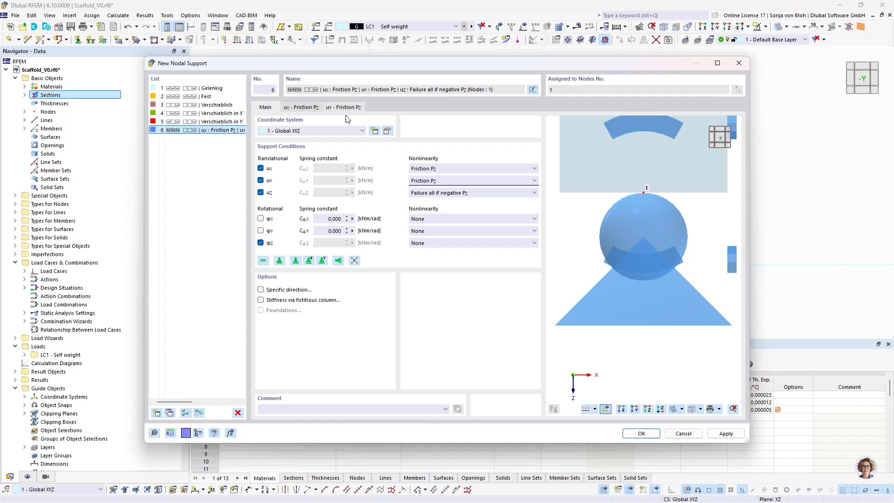
Apply the Scaffolding Hinge nonlinearity to the support's φX and φY rotations, with slip PI/180*1000 mrad and stiffness 30 kNm/rad
left_click(466, 217)
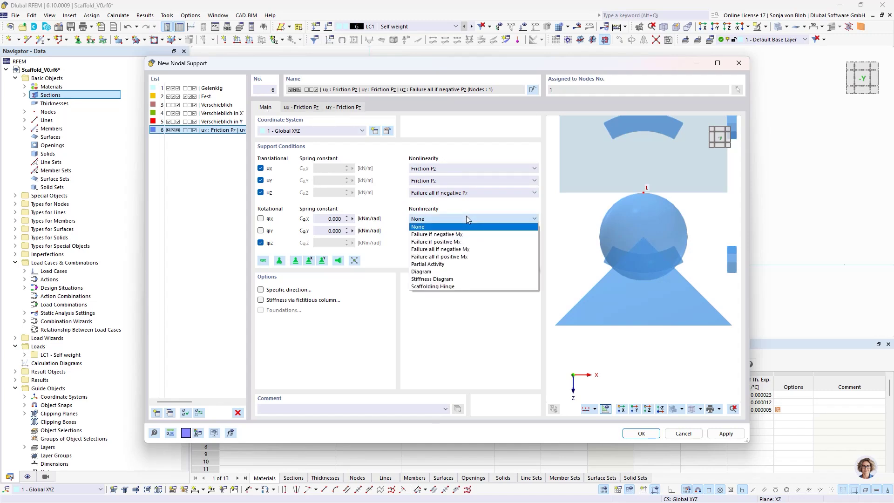
left_click(447, 286)
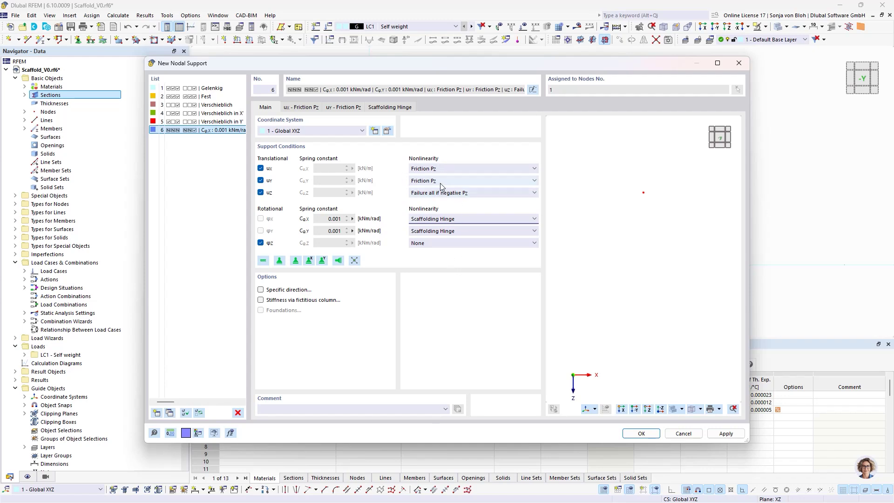
left_click(397, 109)
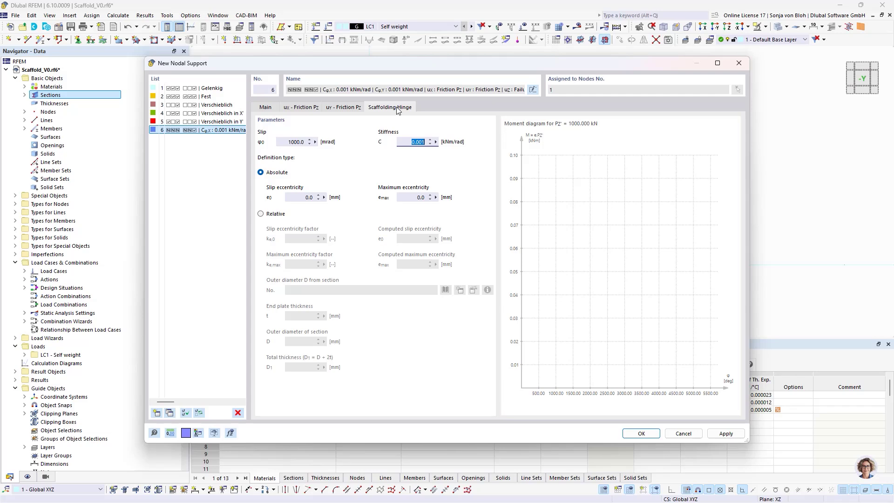
left_click(288, 142)
type("PI/180*1000")
left_click(410, 145)
double_click(401, 145)
type("30")
Define the scaffolding hinge eccentricities as Relative, taking the outer diameter from section 3 - CHS 38/4/C with a 10 mm end plate thickness
left_click(267, 215)
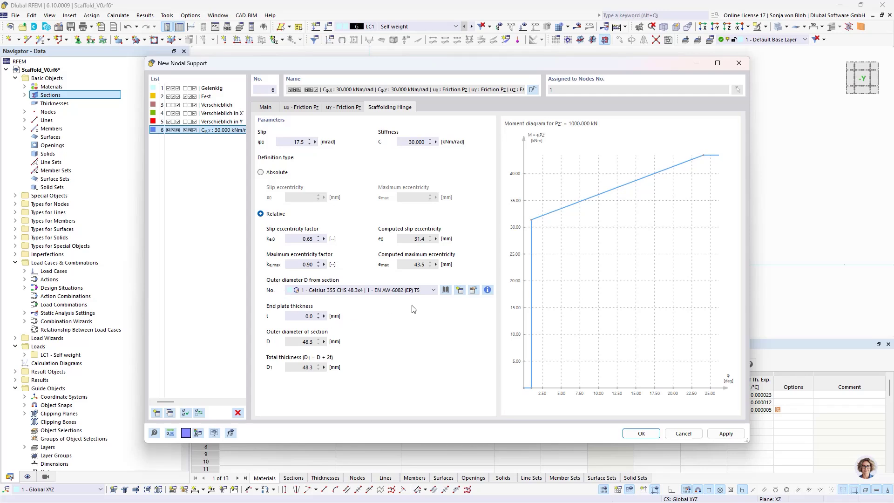
left_click(433, 290)
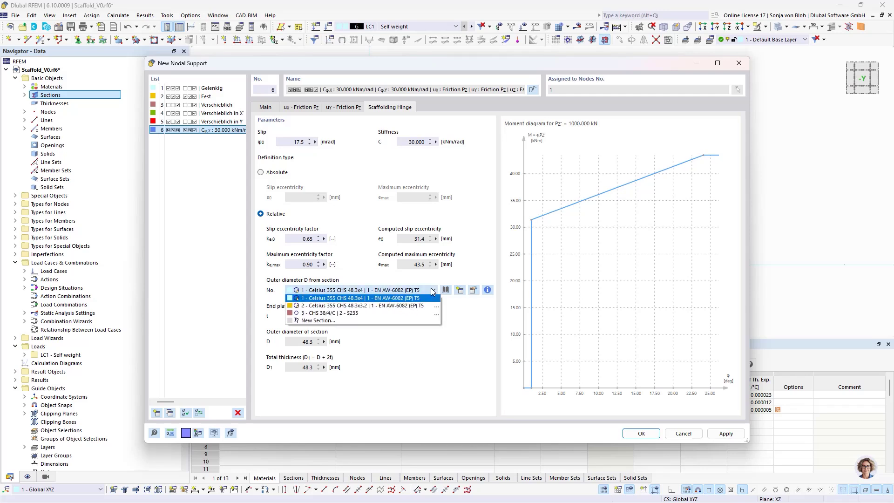
left_click(349, 313)
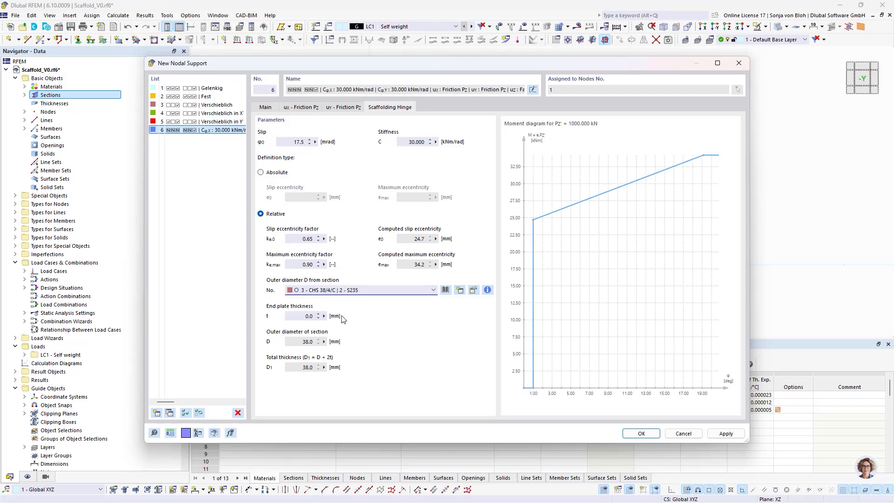
left_click(289, 317)
double_click(289, 317)
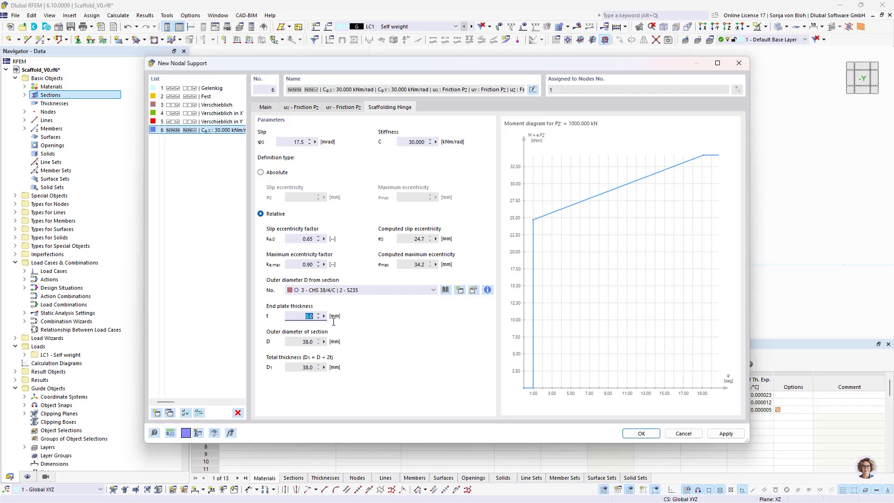
type("10")
Check the hinge's eccentricity factors and total thickness, and save the nodal support on the base node
left_click(303, 368)
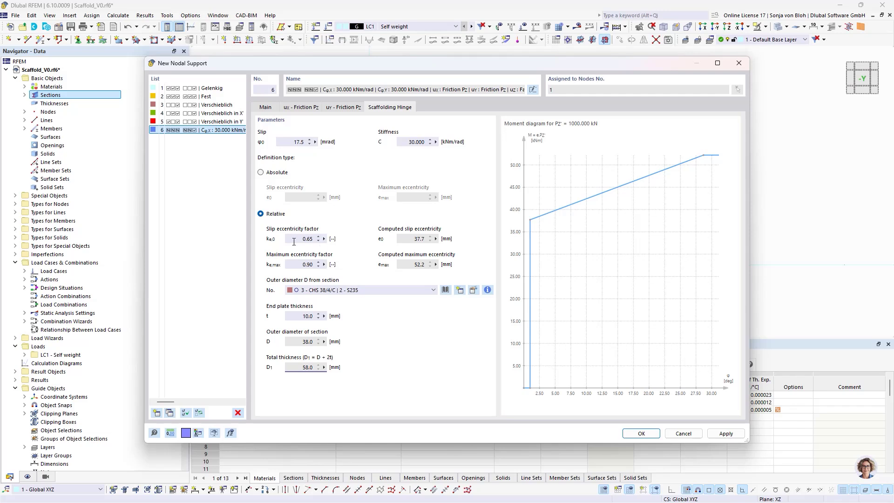
left_click(308, 239)
left_click(307, 368)
left_click(318, 264)
left_click(294, 368)
left_click(642, 434)
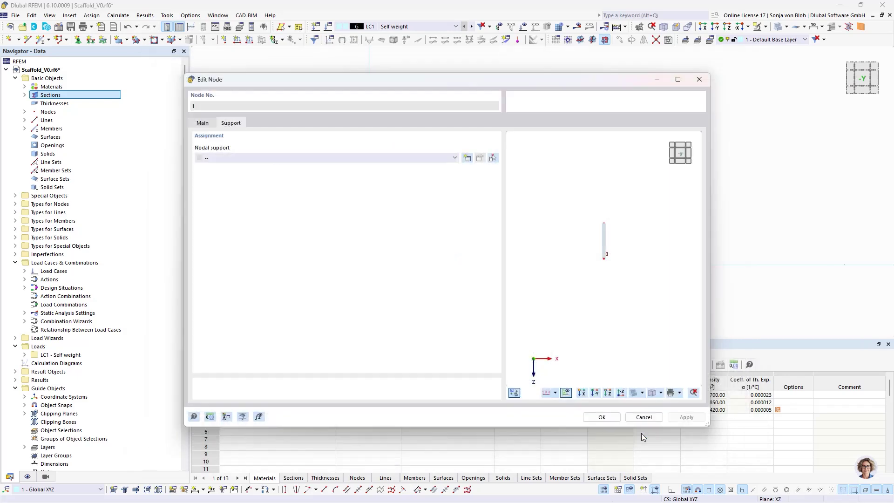
left_click(601, 416)
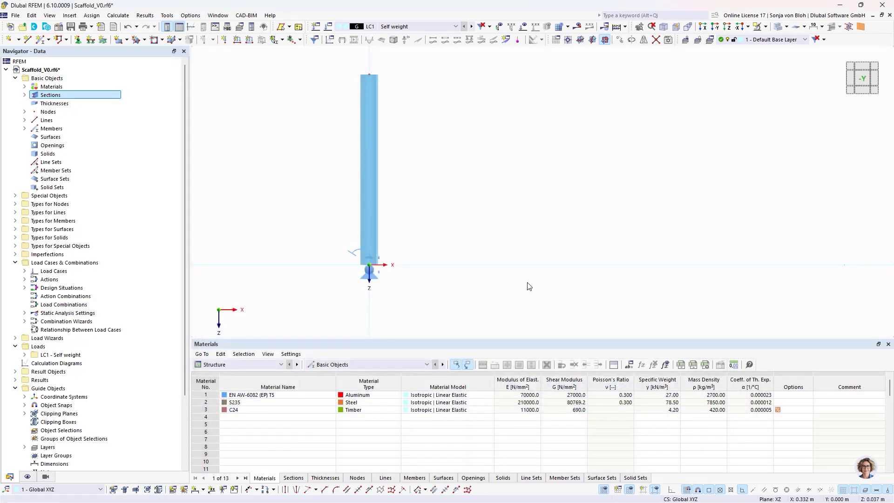
Define a new beam member with the comment Standard and section 1 - Celsius 355 CHS 48.3x4 in EN AW-6082 (EP) T5
left_click(41, 41)
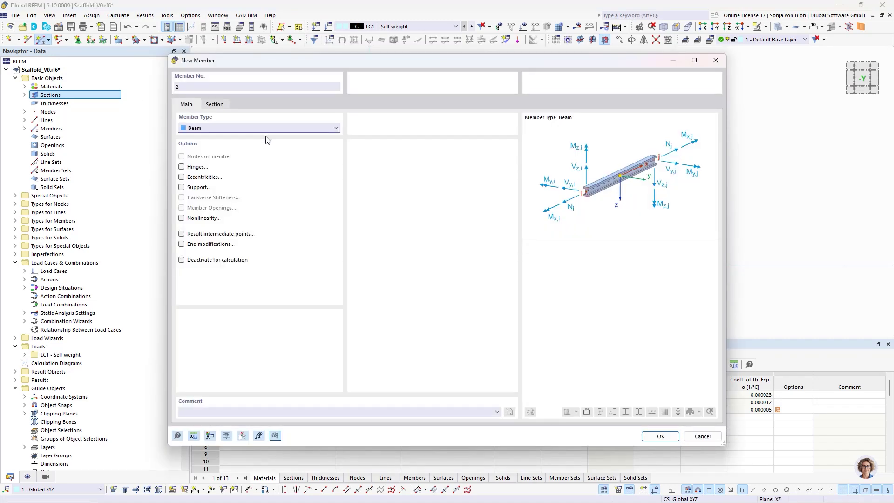
left_click(195, 414)
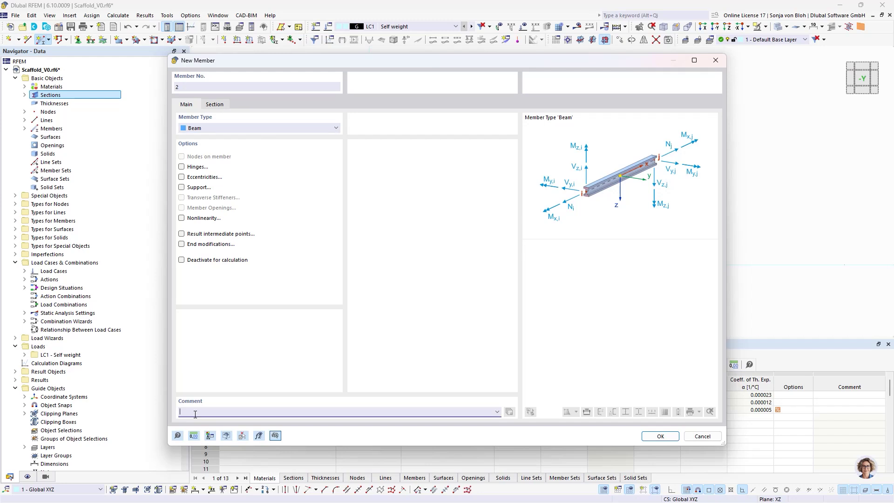
type("Standard")
left_click(223, 107)
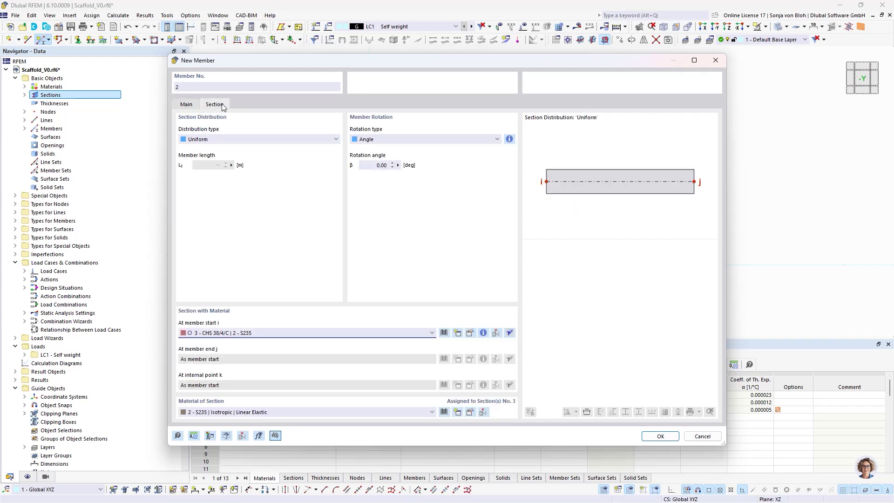
left_click(271, 333)
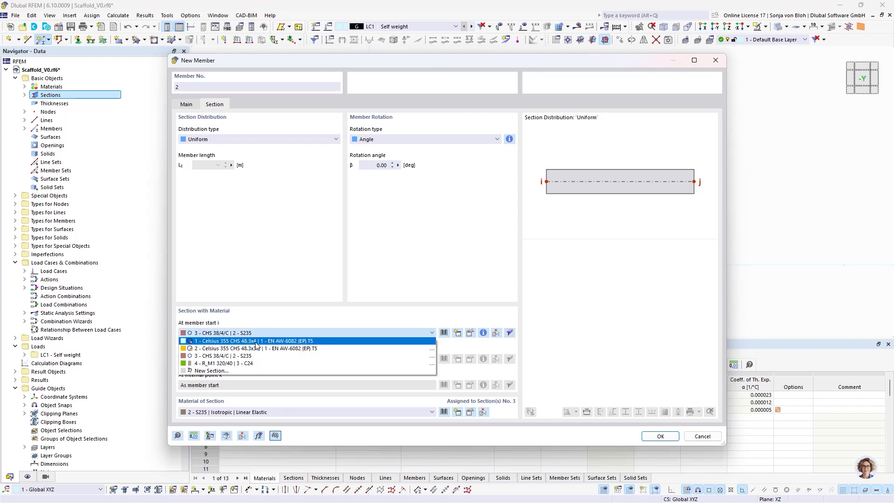
left_click(256, 342)
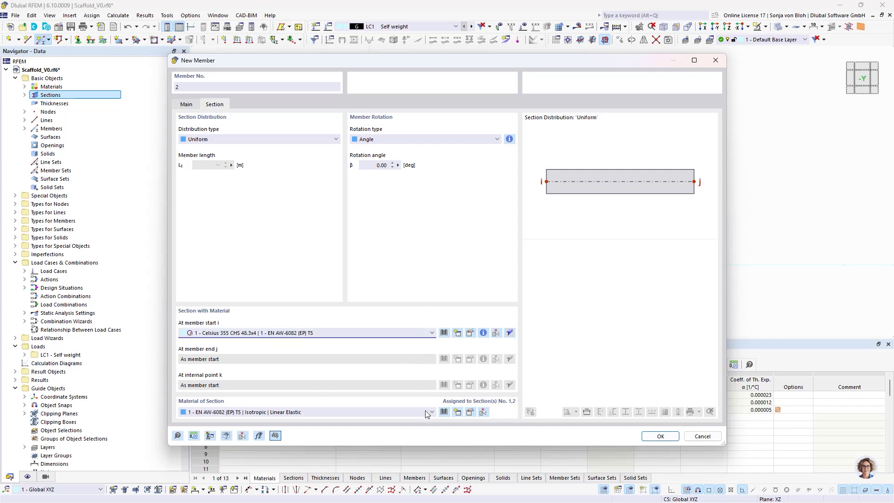
left_click(656, 436)
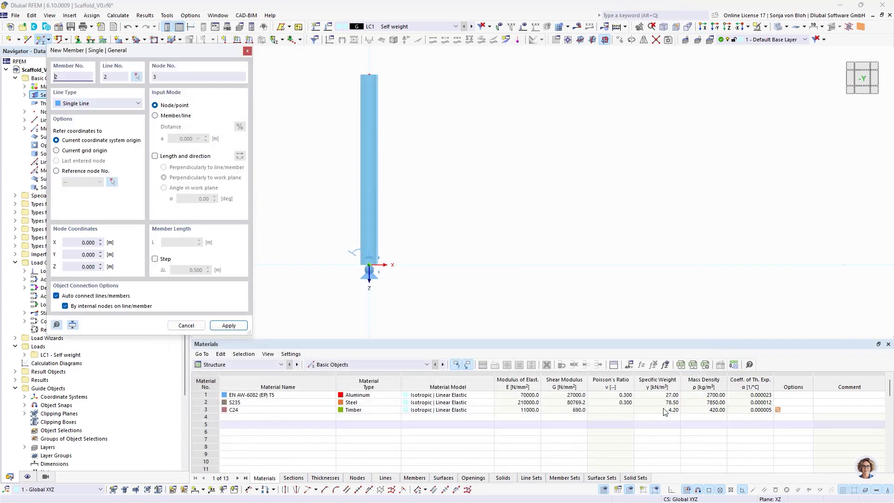
Place the standard vertically upward from the base jack's top node, using a 2 m length with Angle in work plane at 0°
scroll(506, 243, "down", 2)
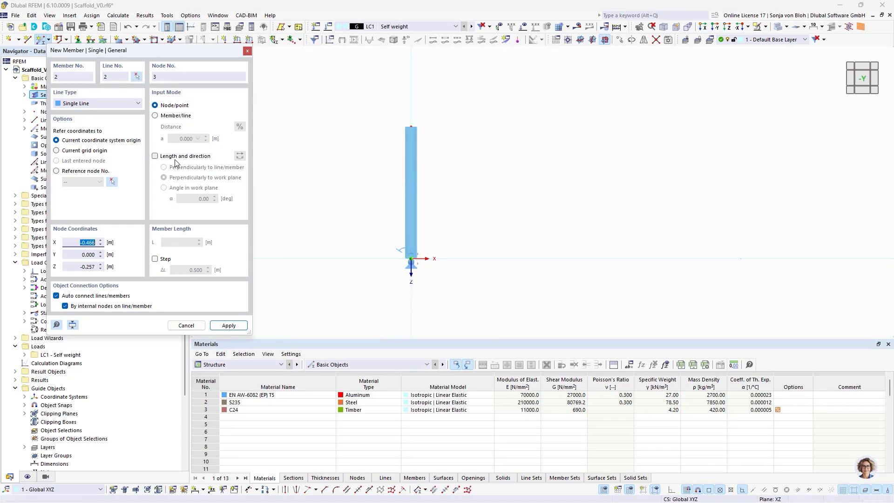
left_click(154, 156)
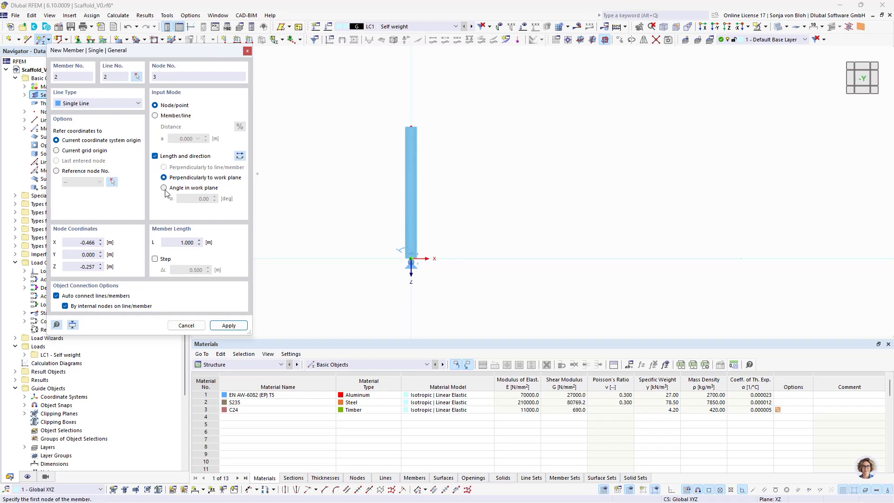
left_click(166, 188)
double_click(174, 241)
type("2")
left_click(241, 159)
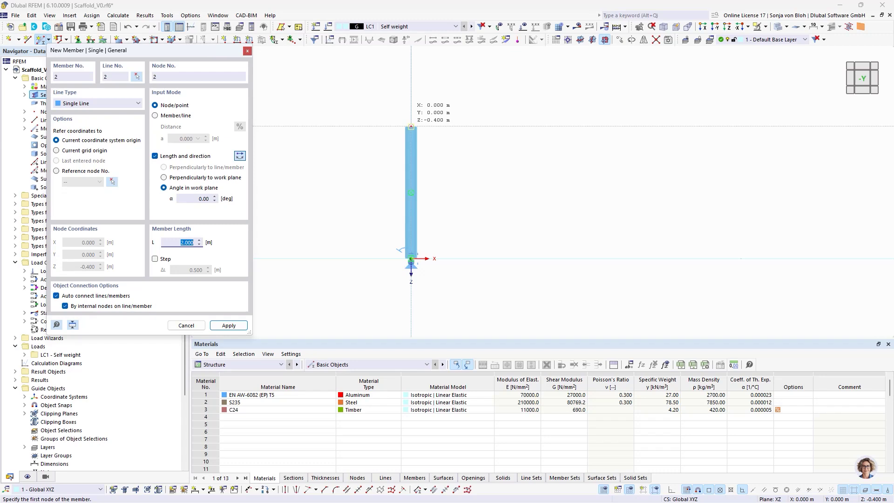
left_click(411, 127)
scroll(430, 182, "down", 5)
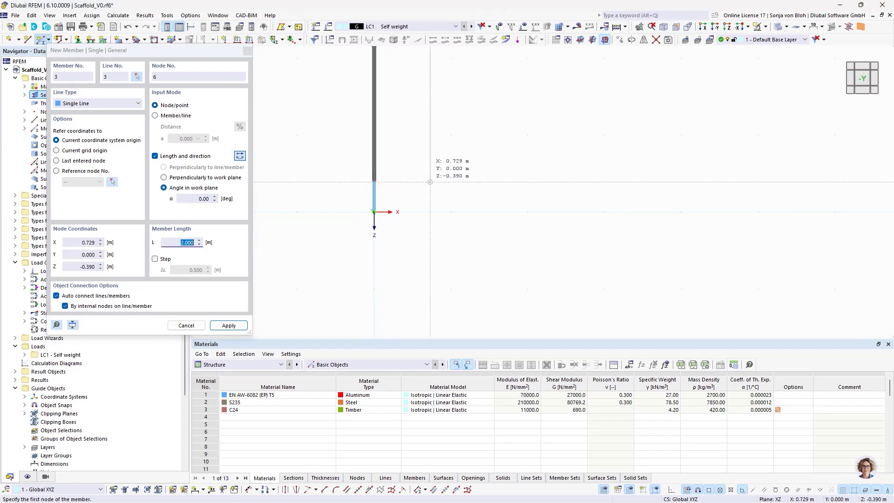
key("Escape")
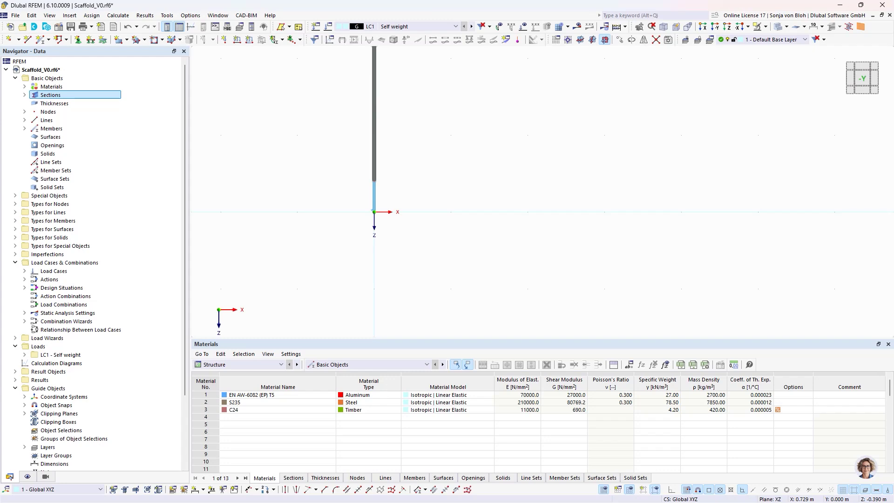
Try the Scaffolding N | φyφz nonlinearity for ux in a new member hinge at the standard's start
middle_click_drag(440, 139, 464, 200)
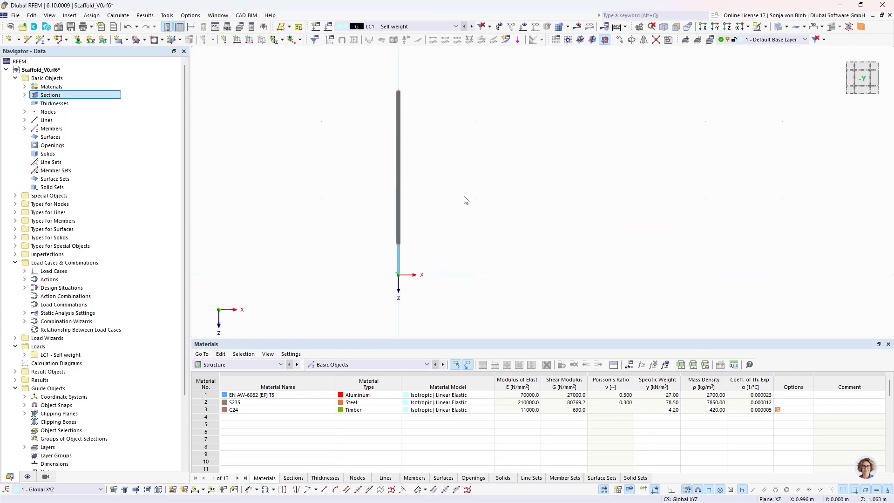
double_click(397, 209)
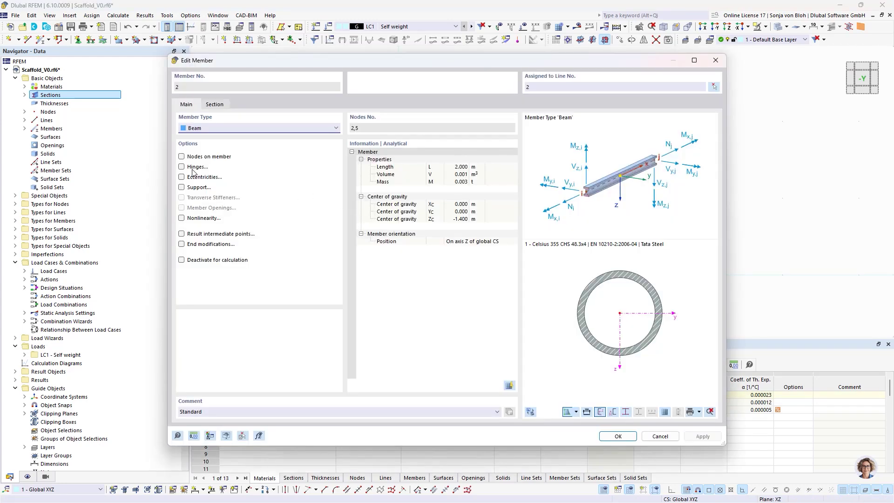
left_click(182, 167)
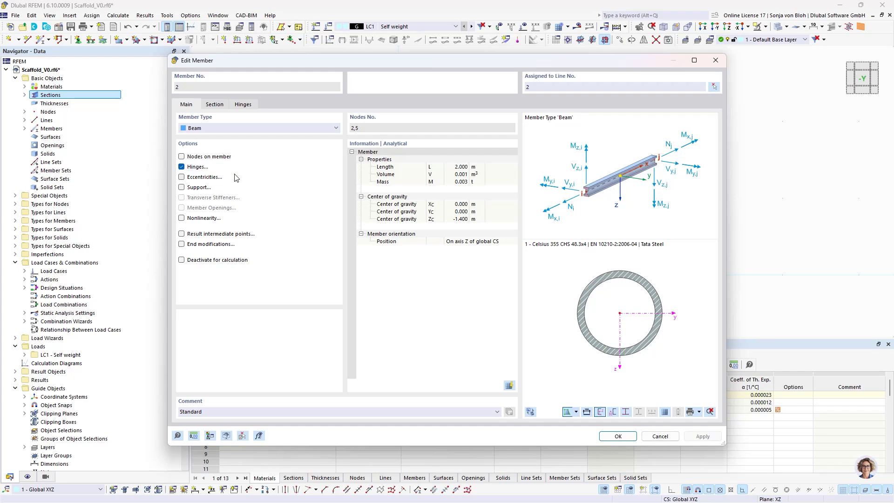
left_click(244, 104)
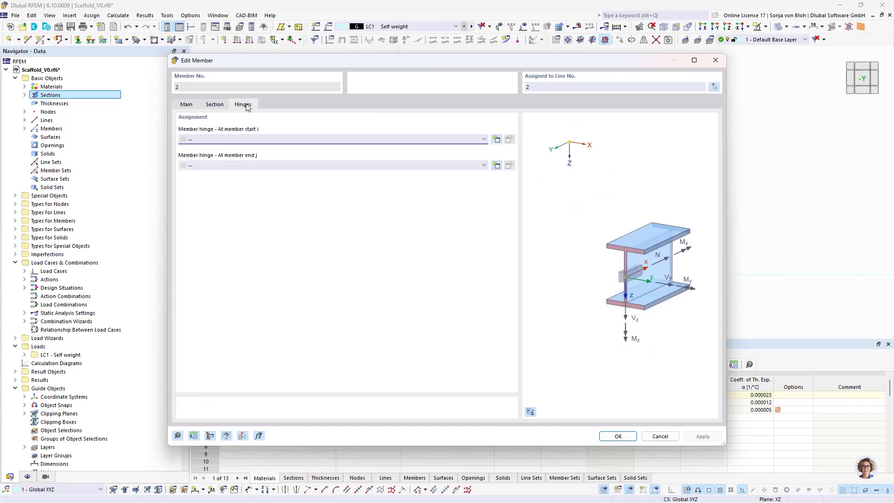
left_click(497, 140)
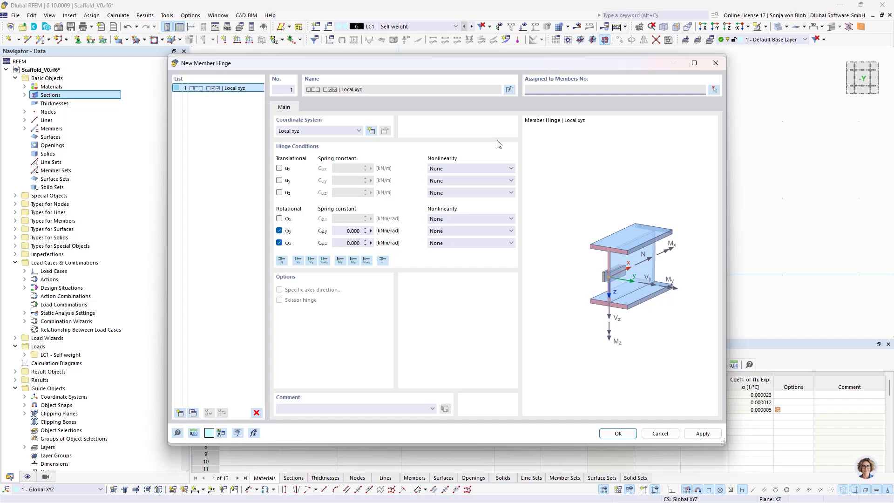
left_click(456, 168)
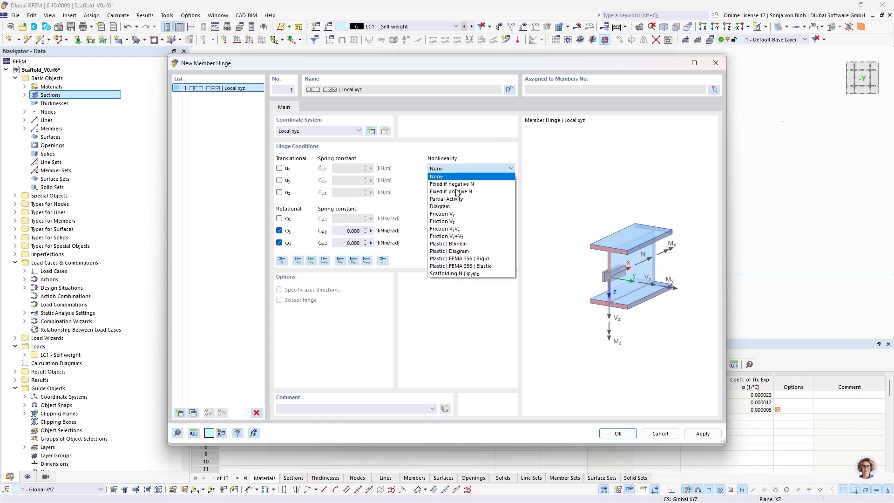
left_click(449, 282)
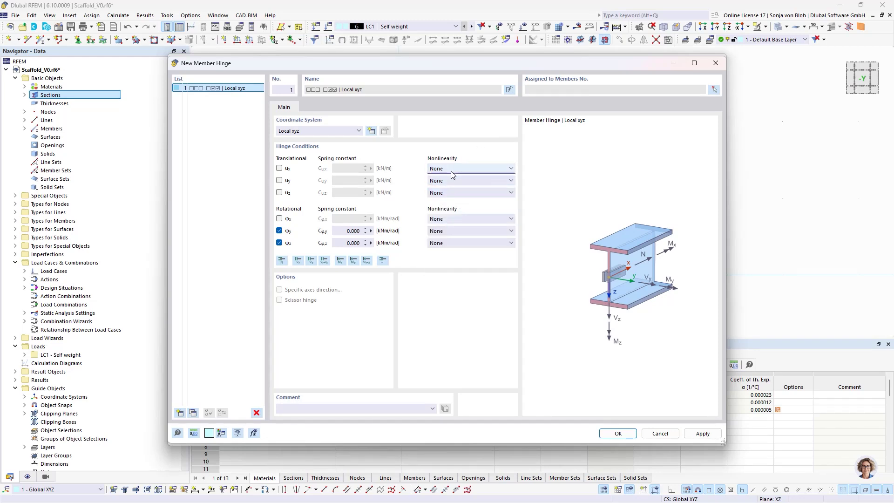
left_click(451, 171)
left_click(443, 274)
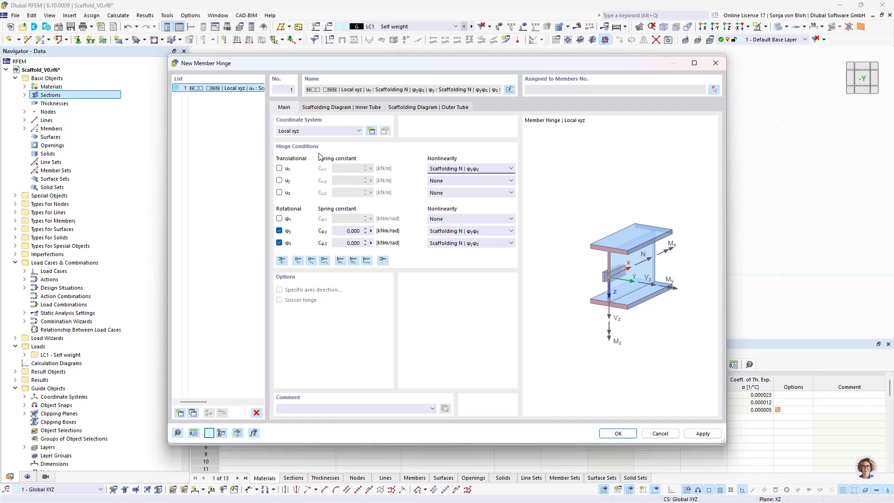
Examine the inner tube and outer tube scaffolding diagrams, and discard the new hinge and the member changes
left_click(329, 108)
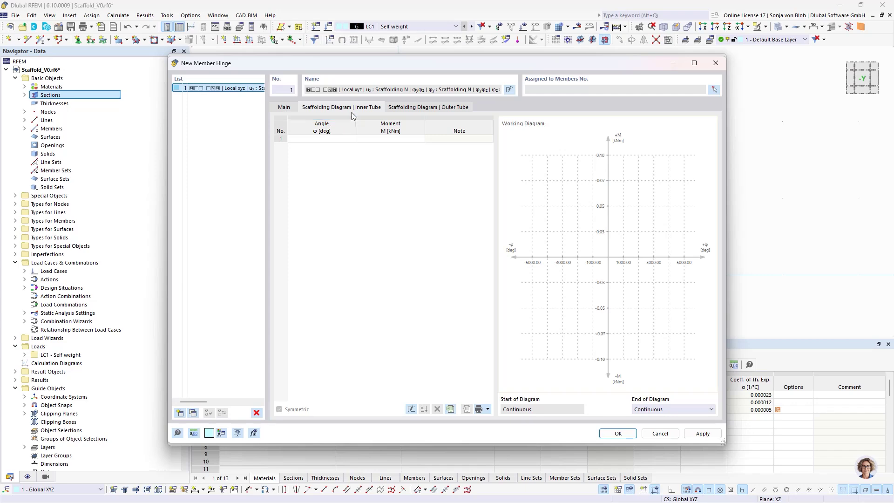
left_click(417, 109)
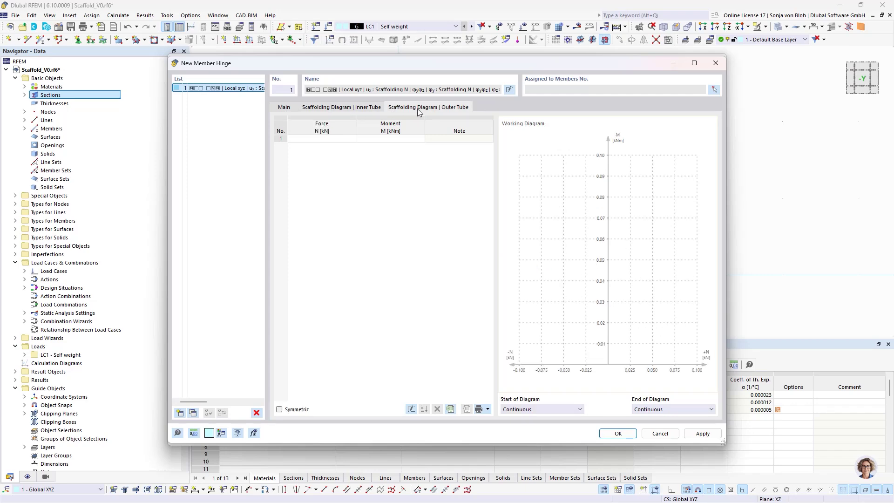
left_click(659, 434)
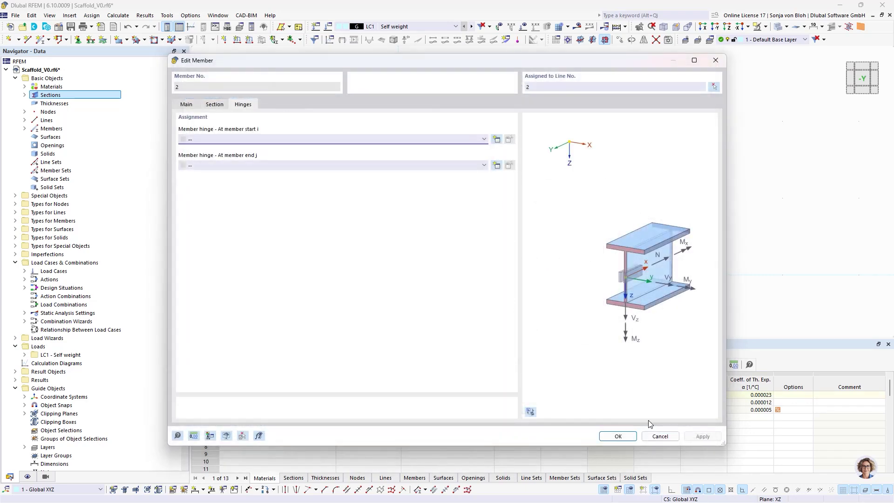
left_click(660, 436)
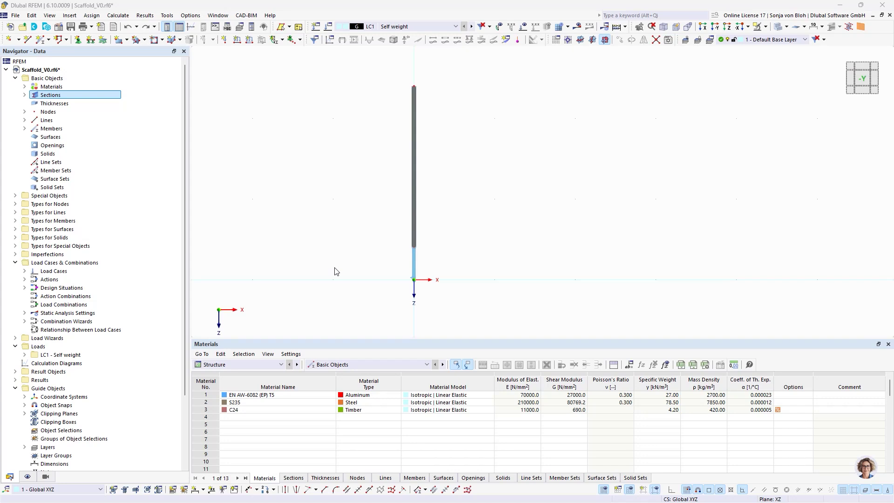
Copy the base jack and standard once by 2.57 m in the X direction
left_click_drag(373, 68, 484, 318)
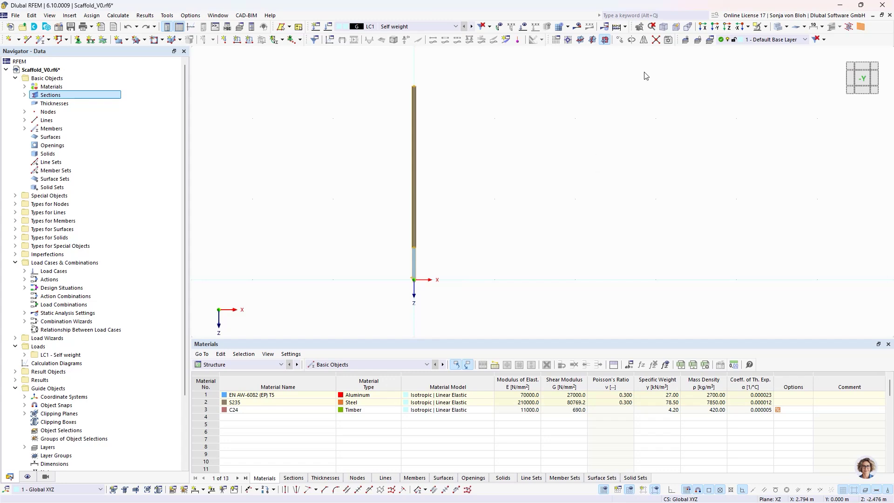
left_click(620, 40)
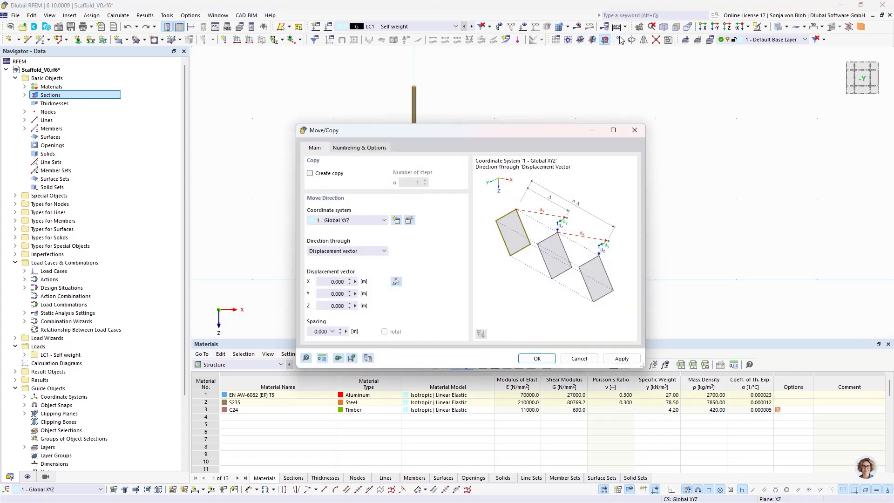
left_click(310, 173)
left_click(326, 283)
type("2")
type(",57")
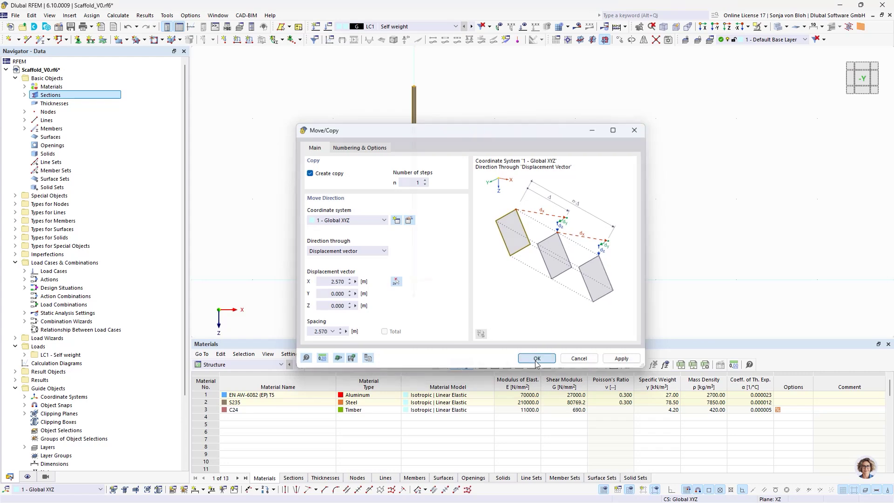
left_click(537, 358)
left_click(501, 269)
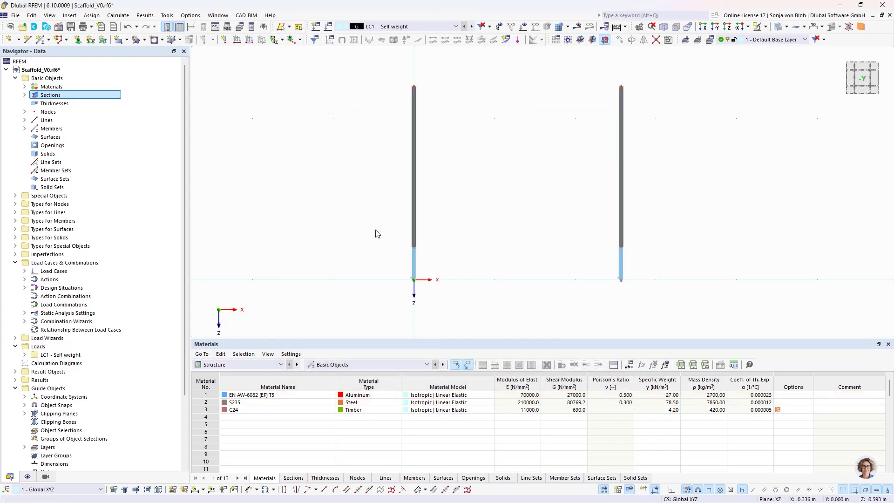
Start a new beam member with the comment Ledger, using section 1 - Celsius 355 CHS 48.3x4
left_click(42, 39)
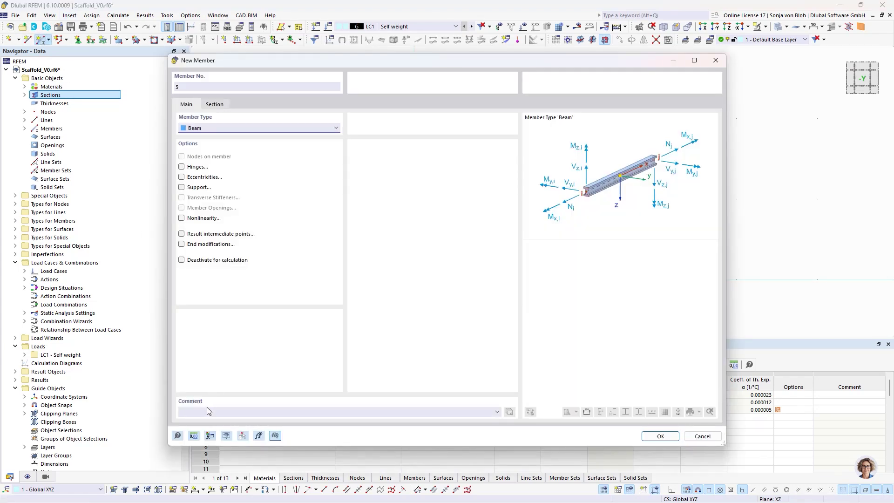
left_click(207, 411)
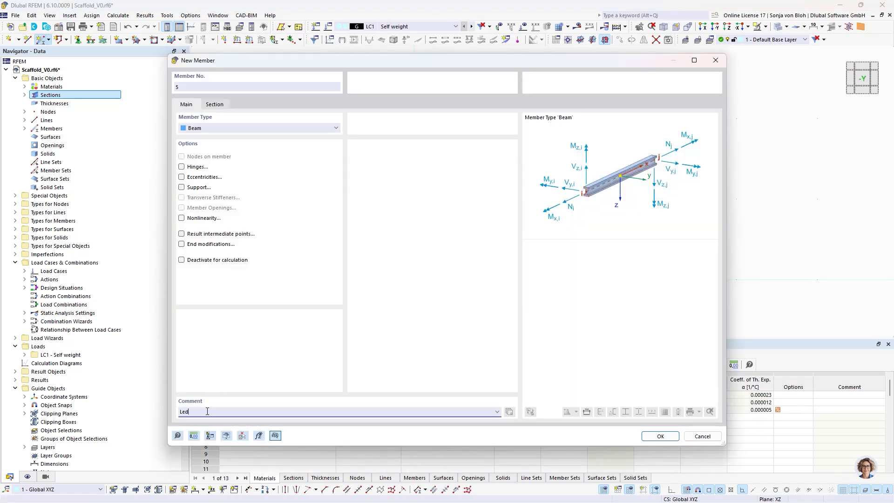
left_click(214, 105)
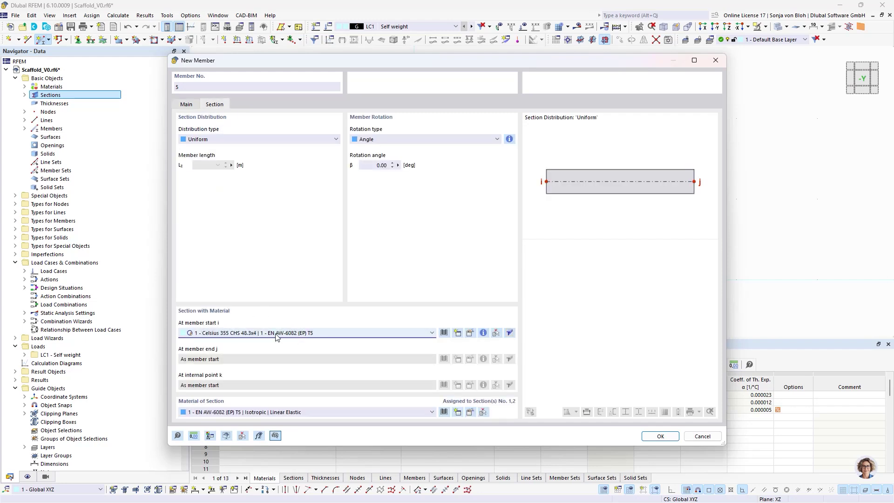
Enable hinges for the ledger and create a start hinge with the Diagram nonlinearity for the φy rotation
left_click(186, 105)
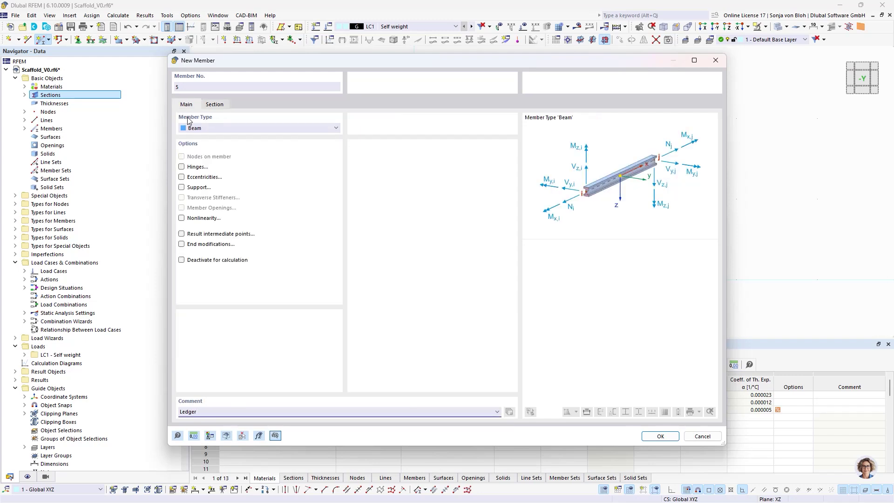
left_click(182, 167)
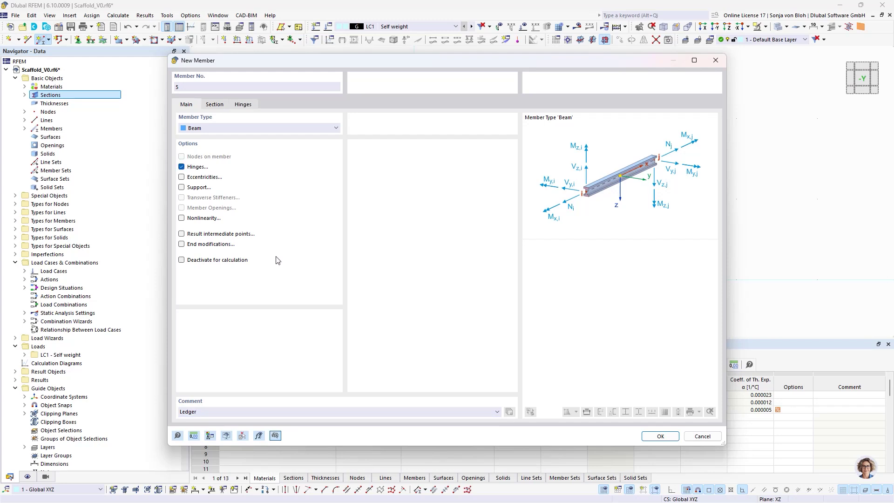
left_click(249, 106)
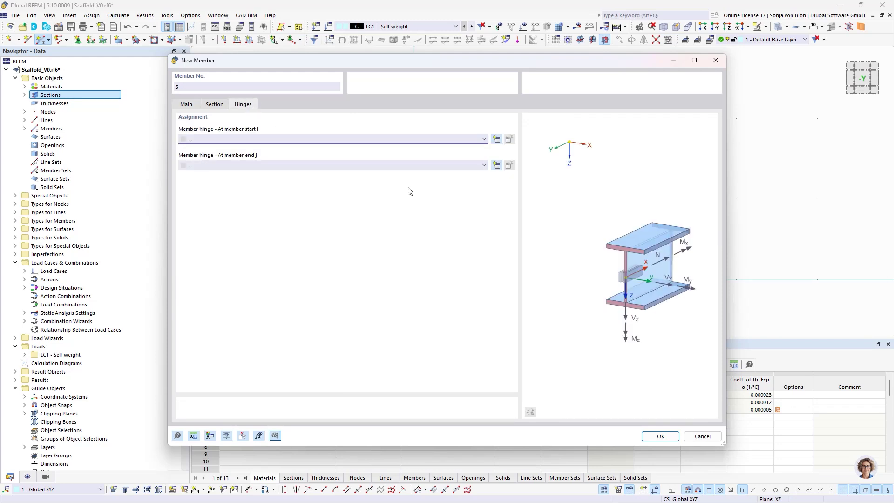
left_click(496, 139)
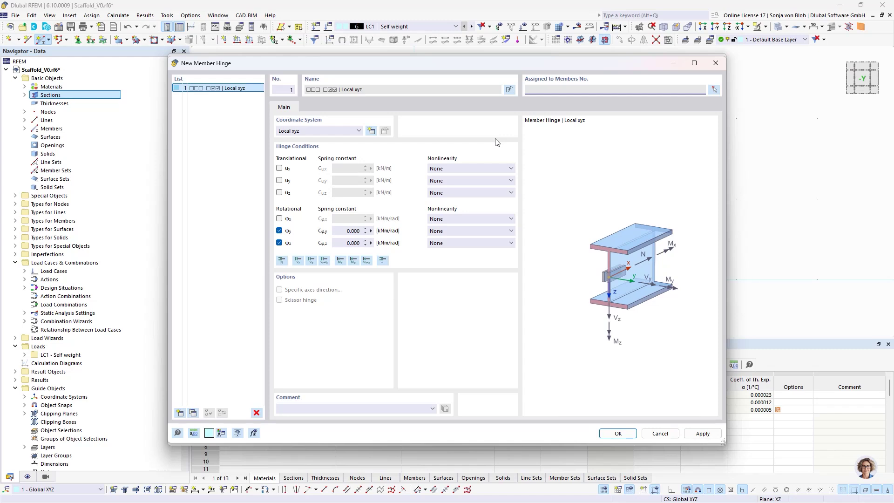
left_click(496, 231)
left_click(465, 269)
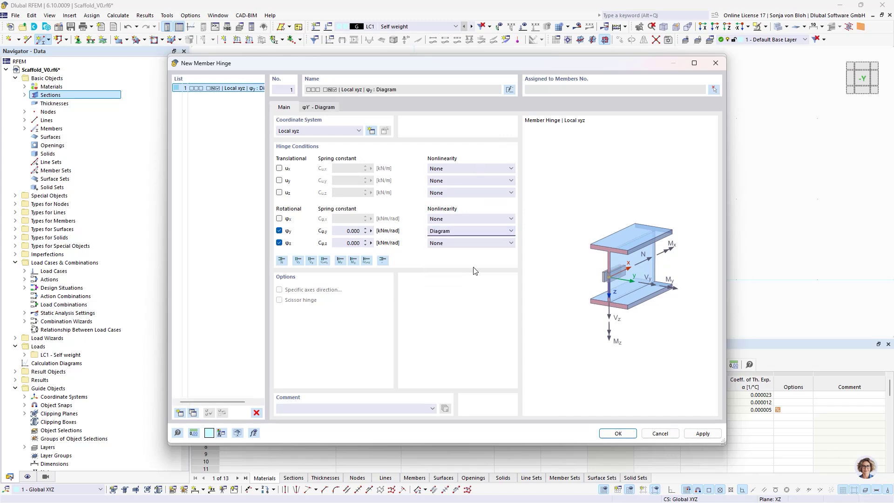
Import the φy hinge diagram values from Scaffold.xlsx and set the diagram end to Yielding
left_click(326, 108)
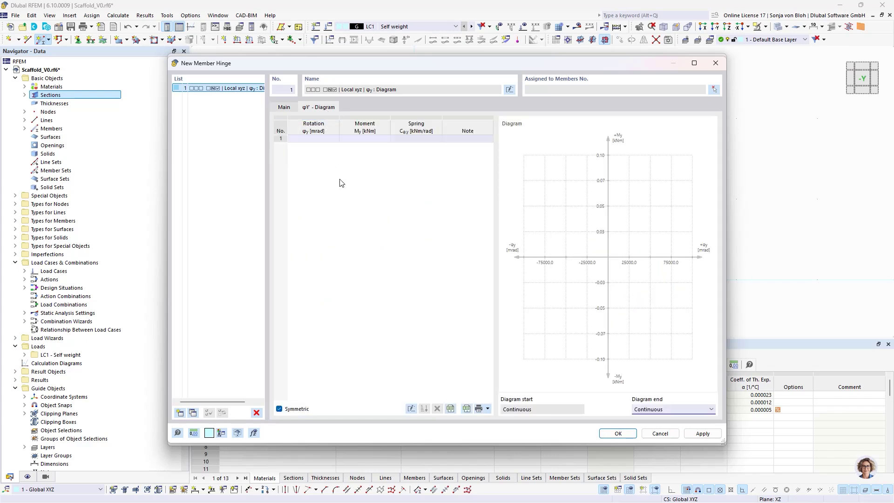
left_click(466, 409)
left_click(275, 146)
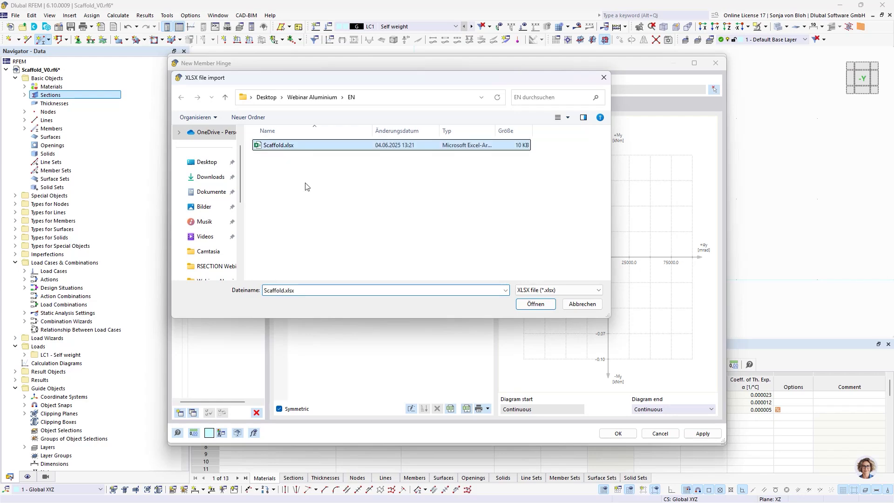
left_click(536, 304)
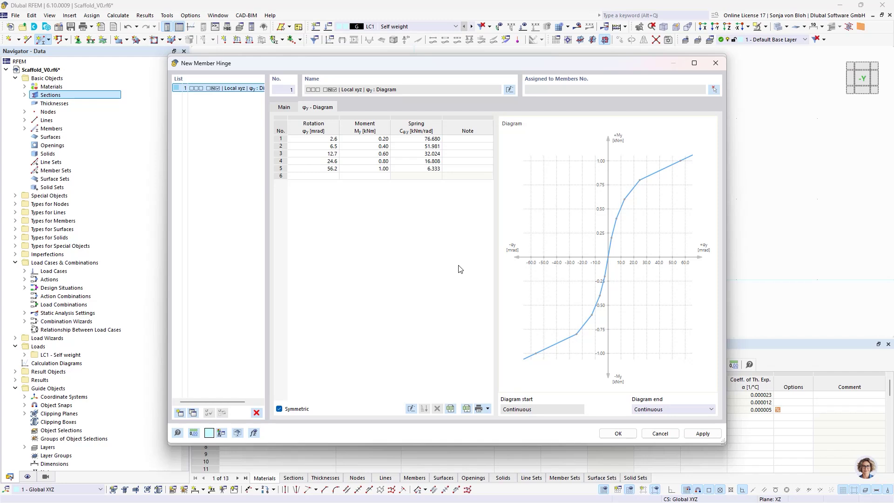
left_click(657, 410)
left_click(649, 425)
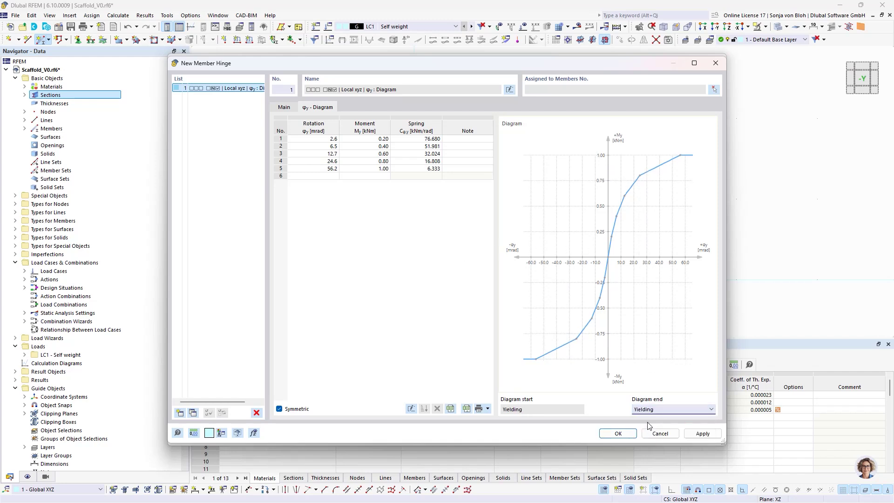
Set the hinge's φz spring constant to 5.1 kNm/rad and assign the same hinge to the ledger's end j
left_click(282, 107)
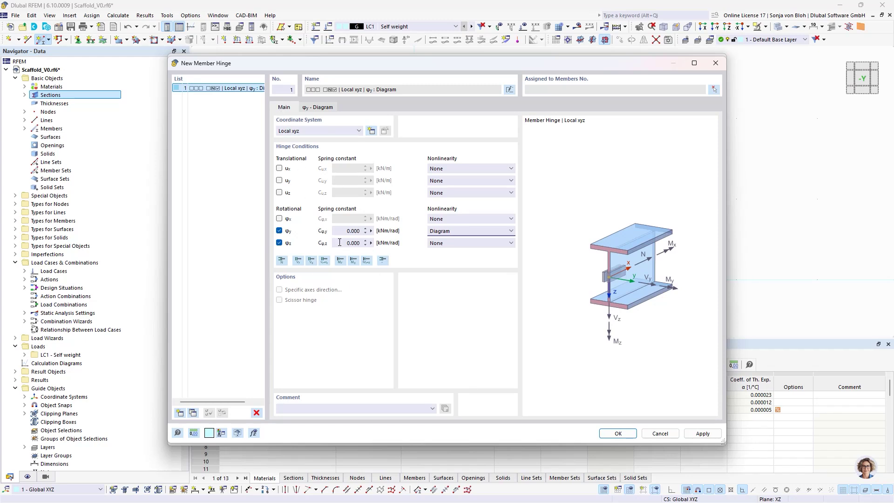
double_click(356, 246)
type("5,1")
left_click(611, 433)
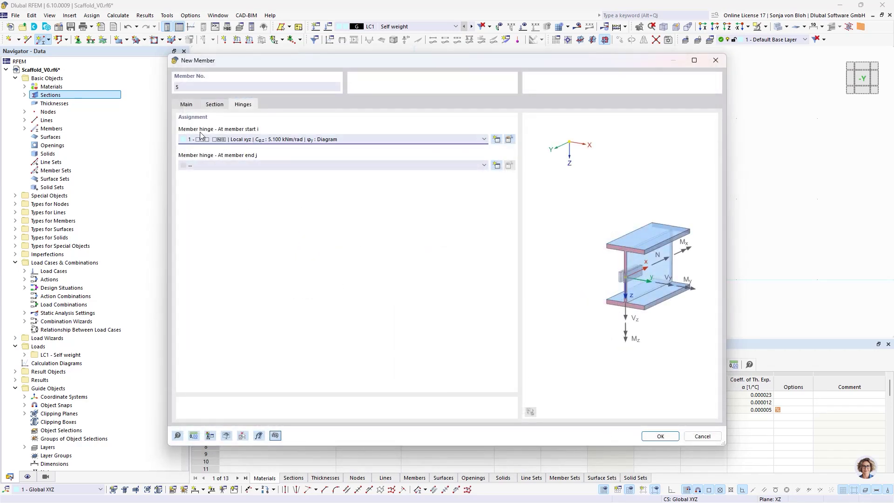
left_click(295, 164)
left_click(272, 181)
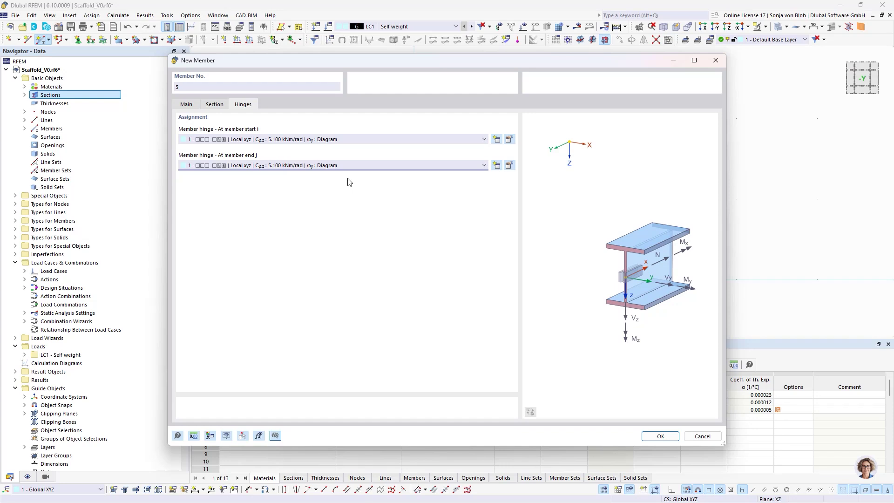
Enable eccentricities for the ledger and create an Absolute start eccentricity with ex of 25 mm in Local xyz
left_click(187, 104)
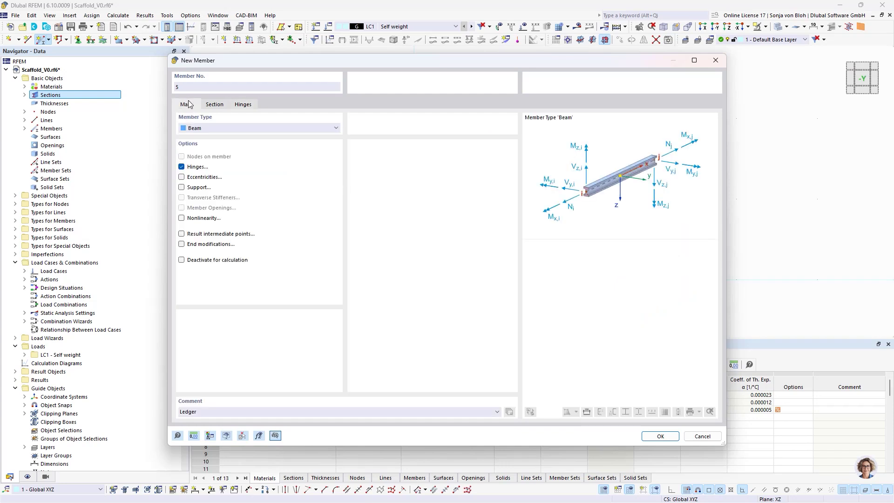
left_click(184, 180)
left_click(284, 106)
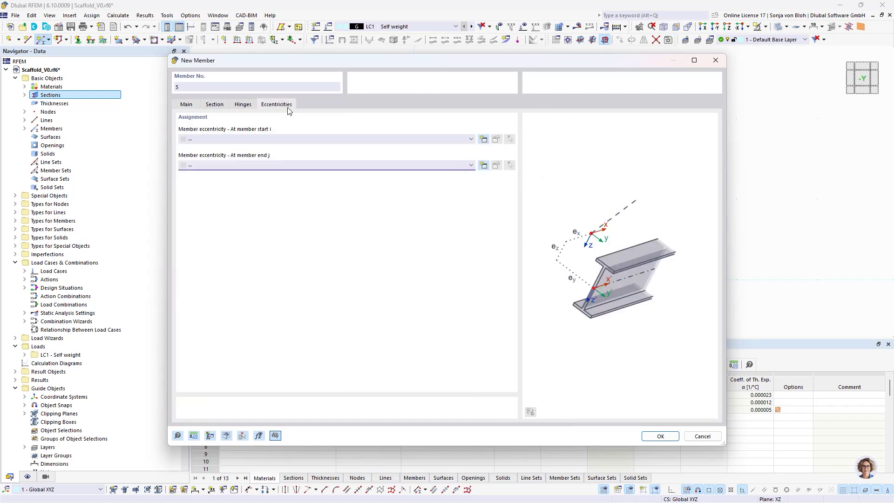
left_click(482, 139)
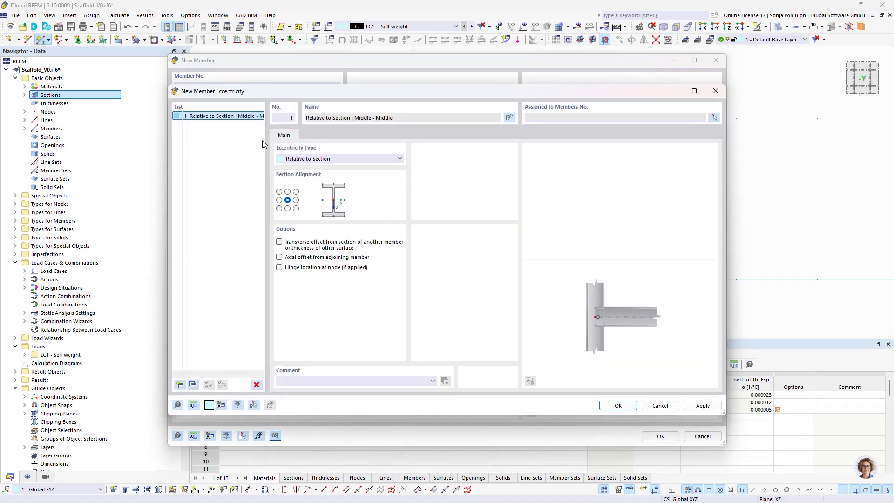
left_click(332, 160)
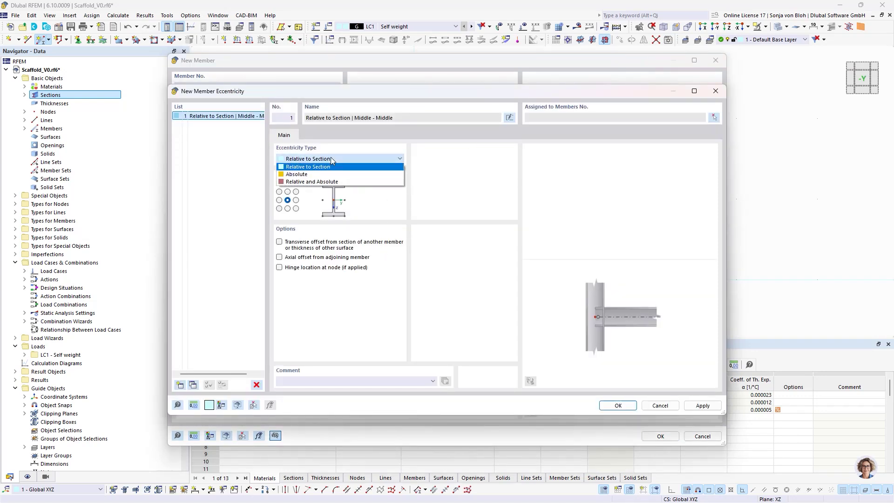
left_click(312, 176)
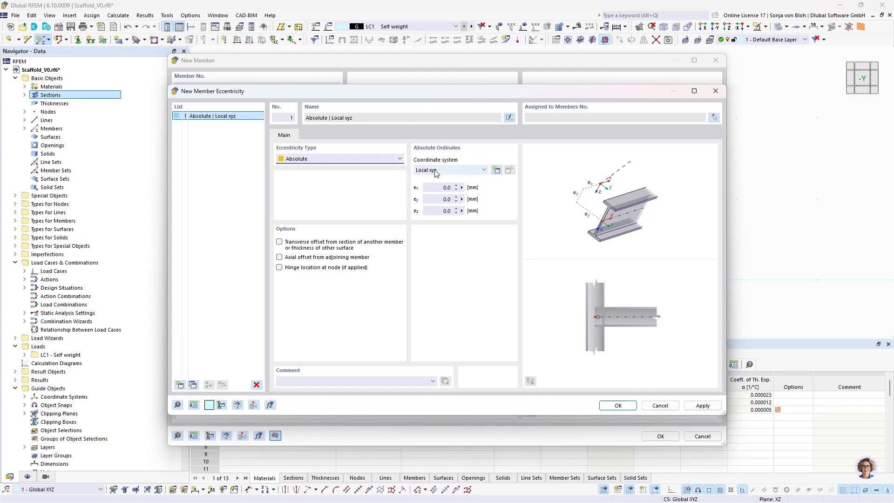
left_click(438, 188)
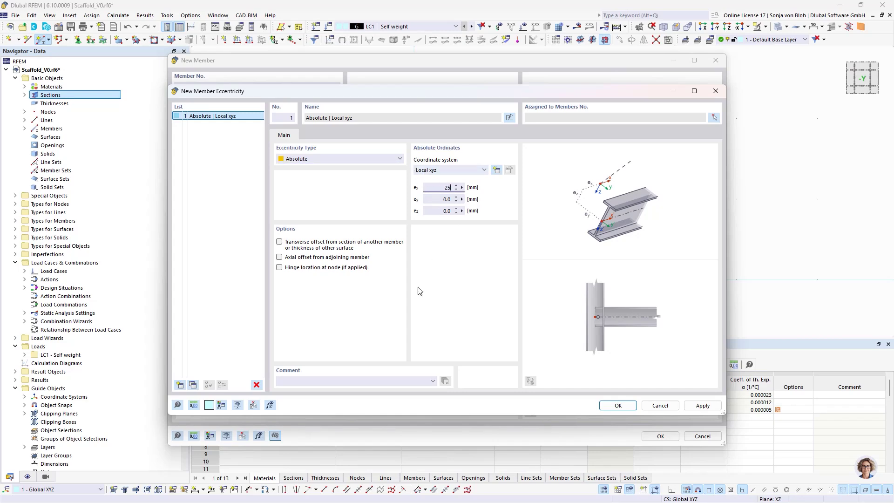
left_click(618, 406)
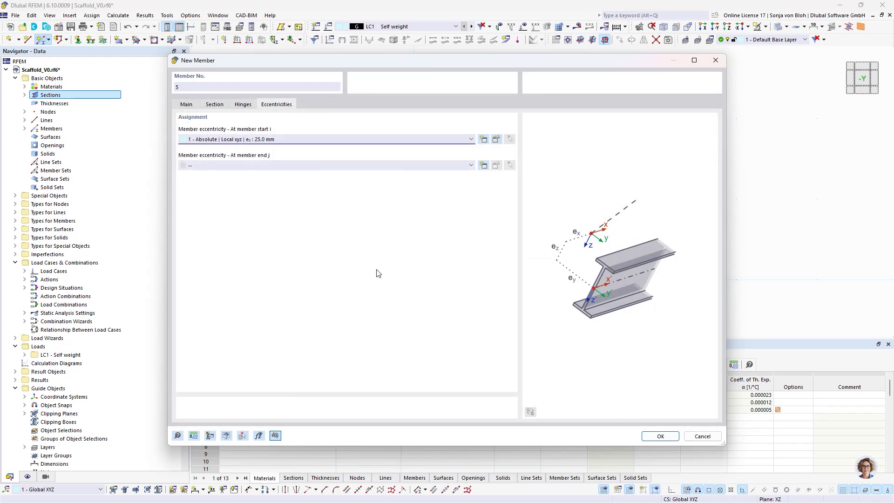
Create an Absolute eccentricity with ex of -25 mm in Local xyz at the ledger's end j
left_click(483, 166)
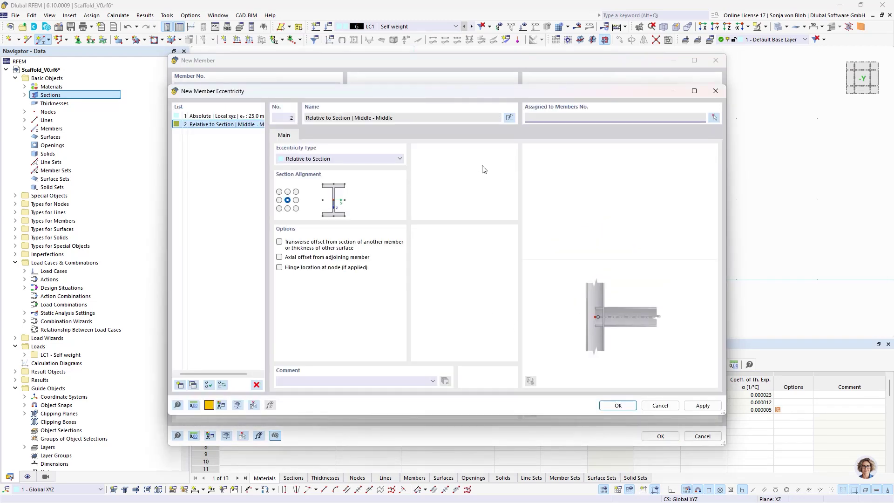
left_click(316, 159)
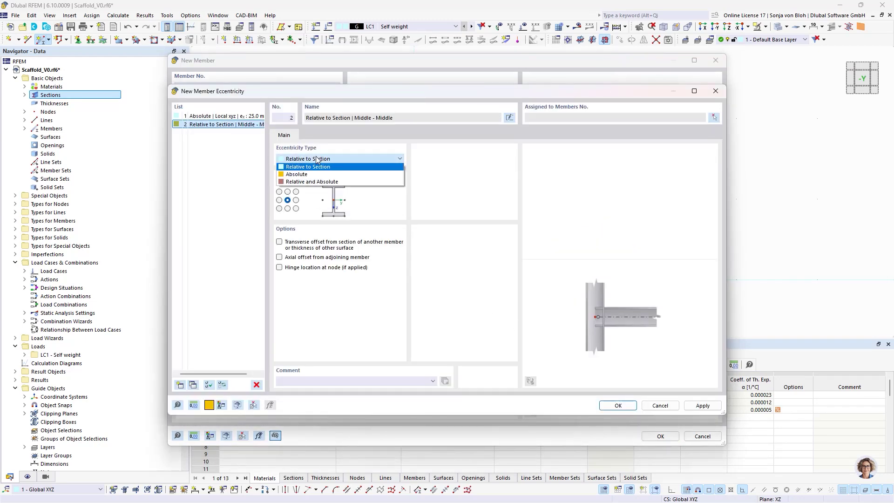
left_click(310, 174)
left_click(446, 187)
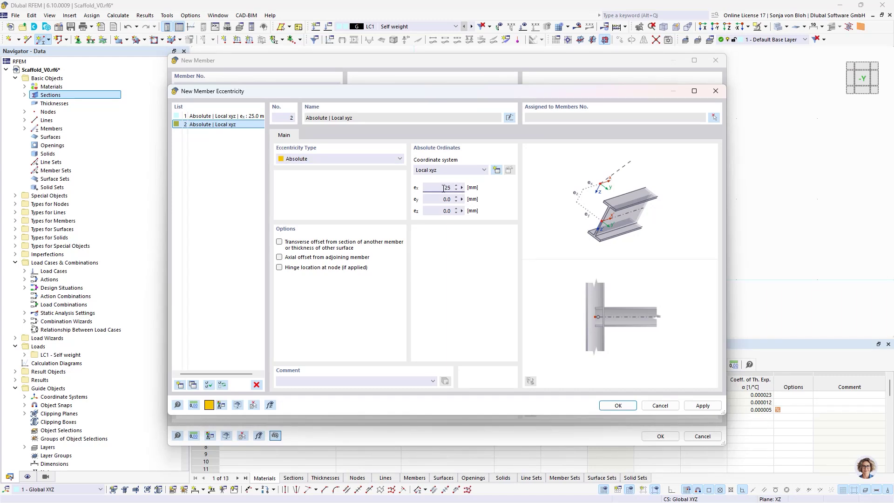
left_click(615, 406)
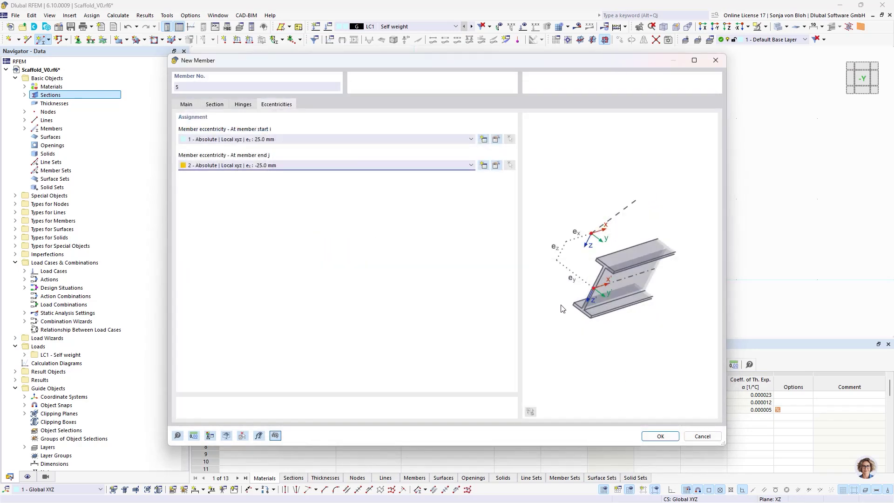
Draw the ledger between the two standards at the nodes where the base jacks meet them
left_click(660, 436)
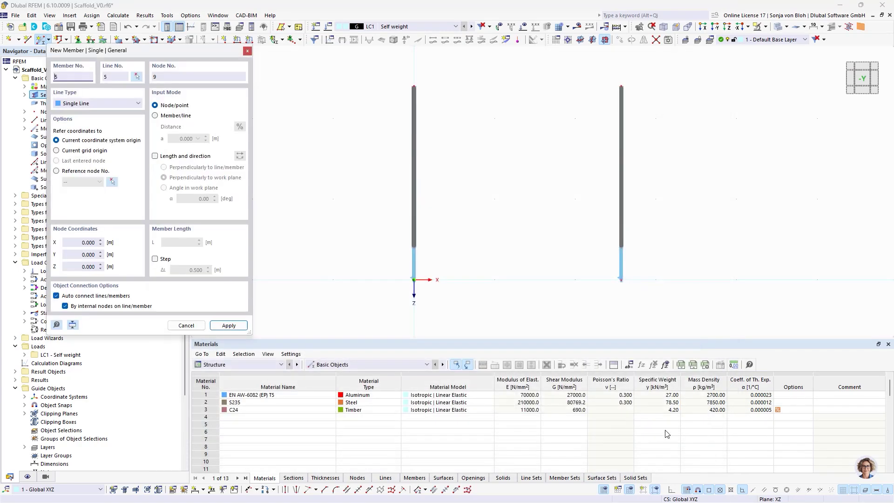
left_click(414, 247)
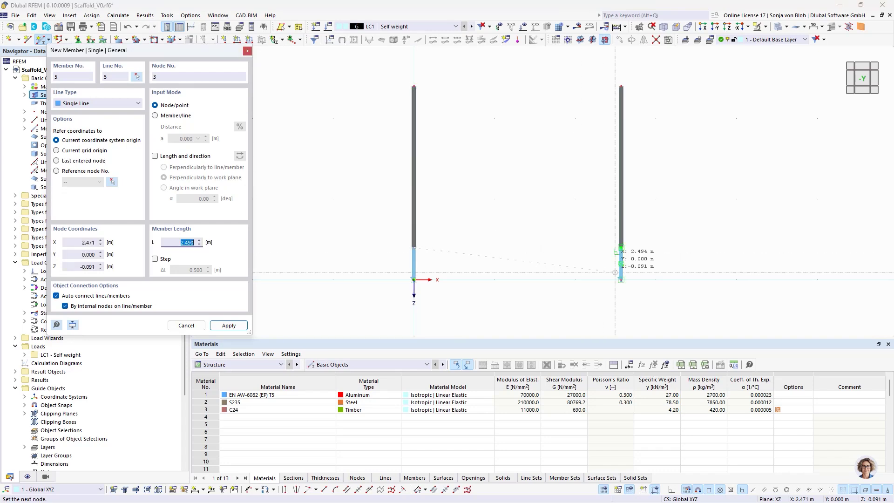
left_click(621, 247)
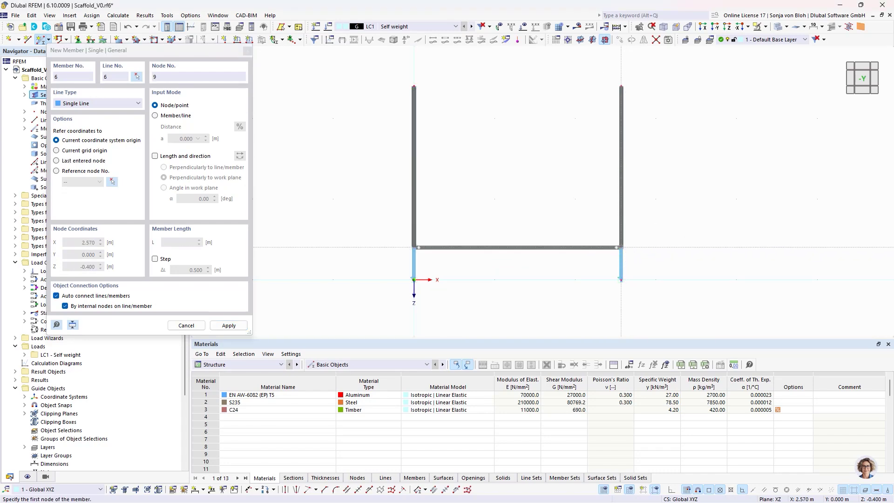
key("Escape")
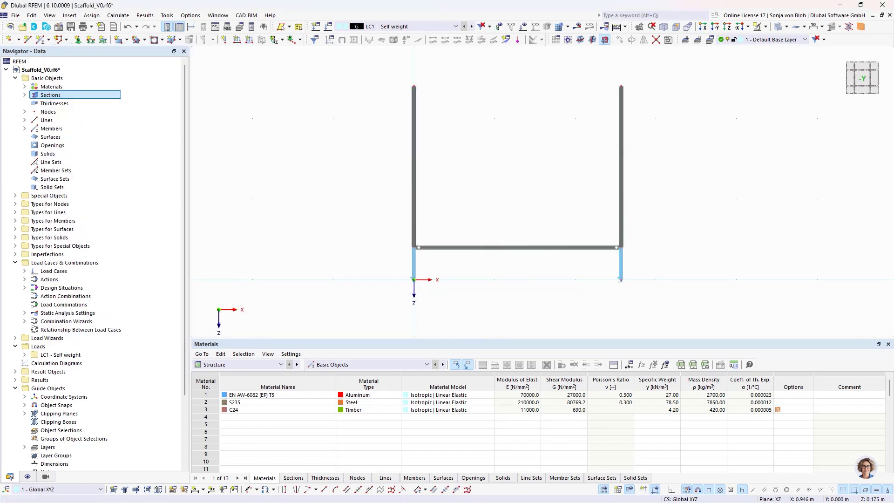
Copy the whole frame once in the Y direction, with the X displacement set to 0
left_click_drag(371, 71, 671, 311)
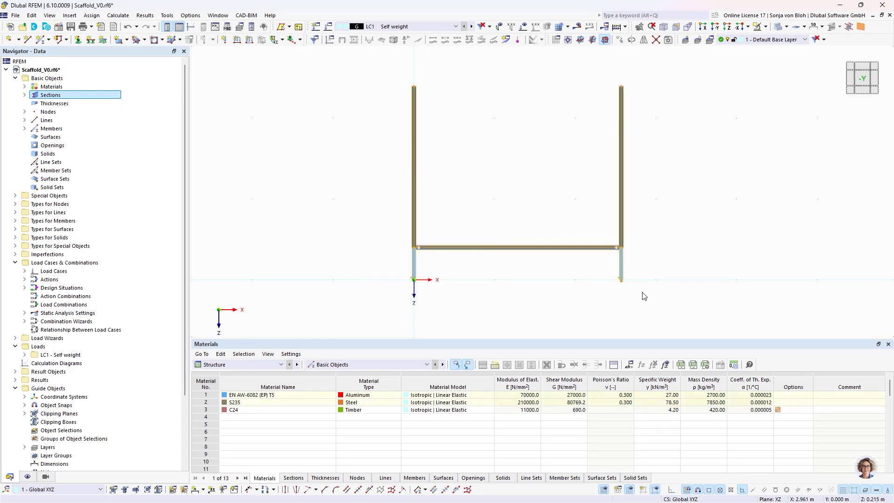
left_click(619, 40)
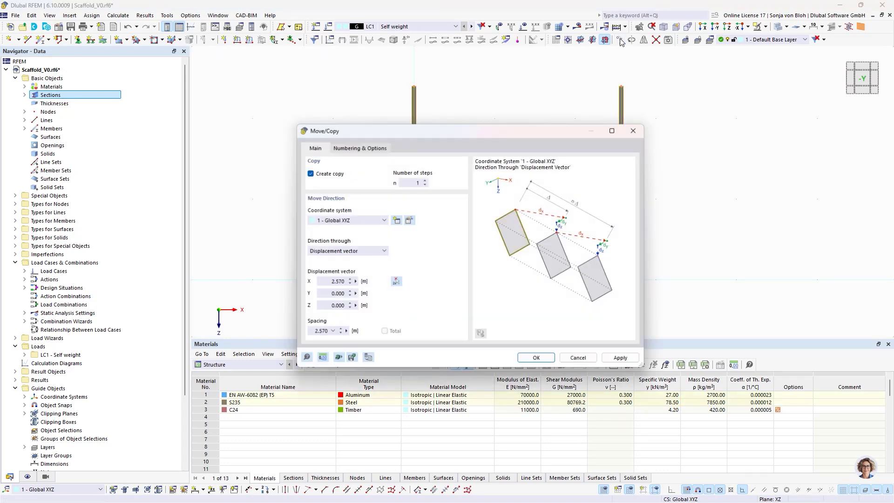
double_click(325, 282)
type("0")
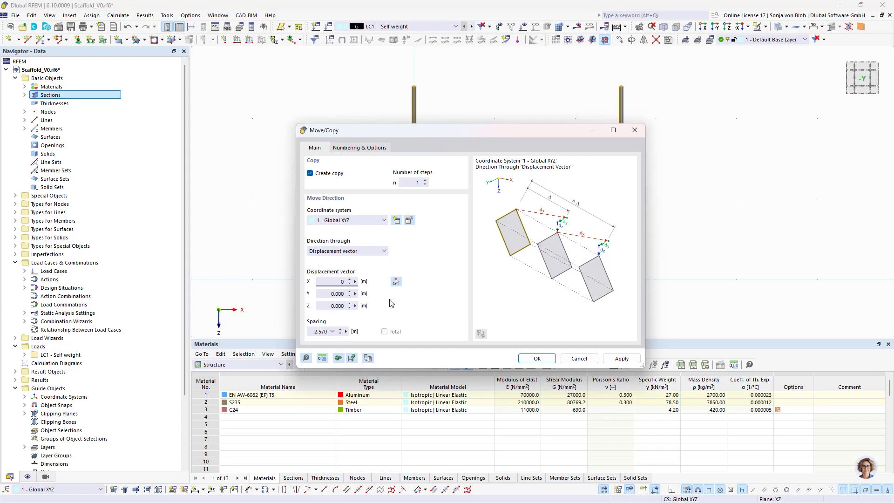
double_click(325, 294)
type("0")
type("3")
left_click(537, 358)
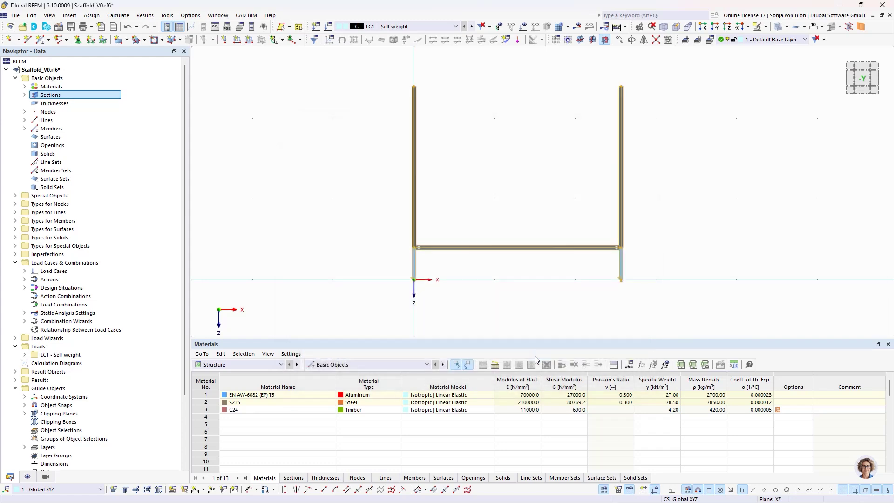
middle_click_drag(388, 260, 452, 292, "ctrl")
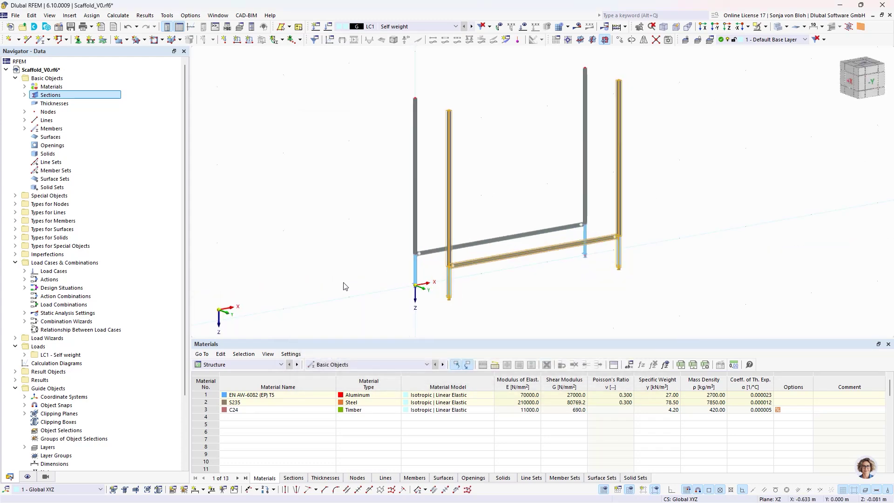
left_click(343, 286)
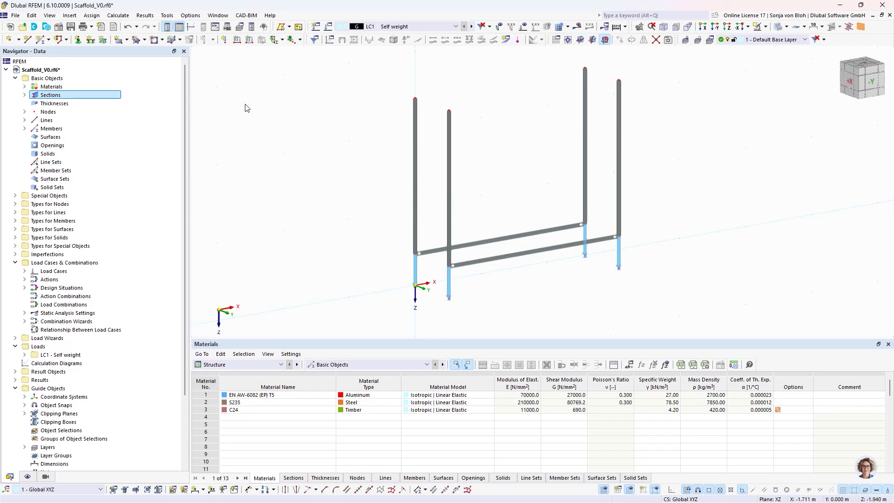
Start a new beam member with the comment Transom, keeping section 1 - Celsius 355 CHS 48.3x4 and the ledger's hinges and eccentricities
left_click(41, 40)
left_click(201, 412)
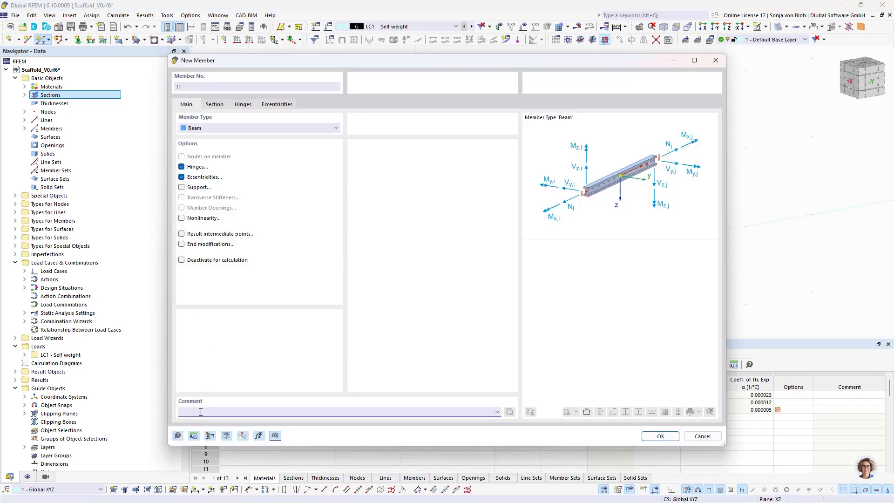
type("Transom")
left_click(215, 104)
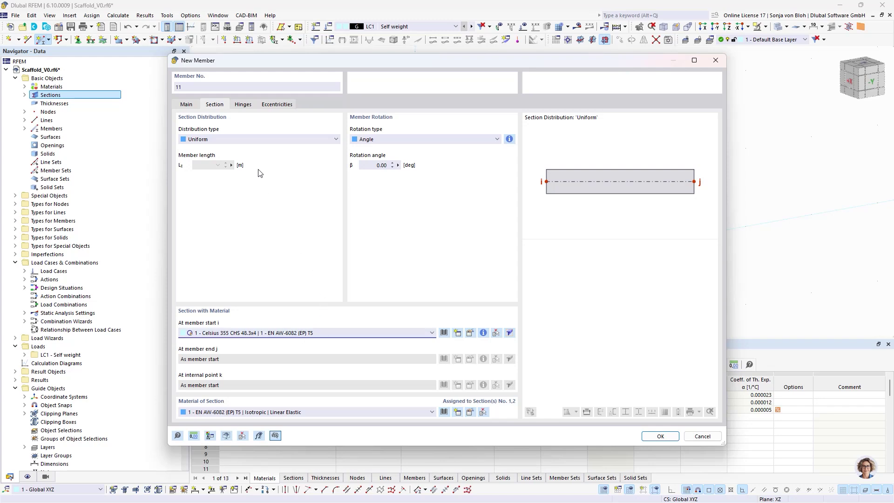
left_click(242, 104)
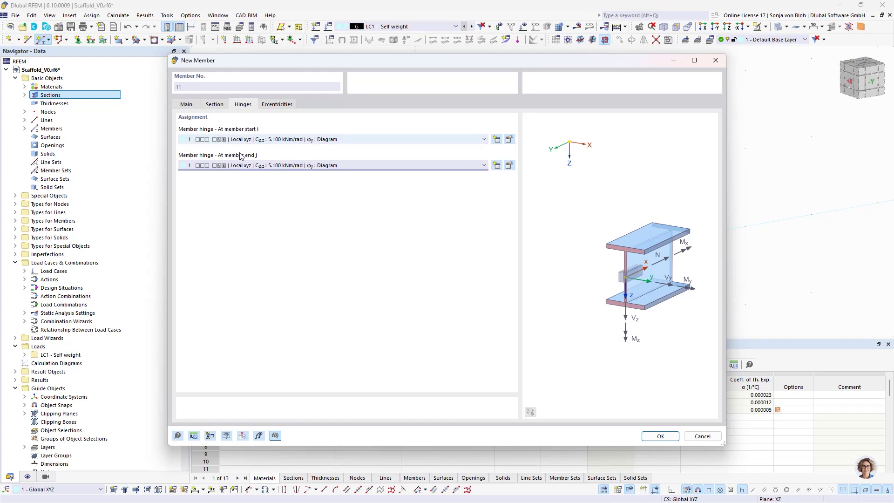
left_click(285, 105)
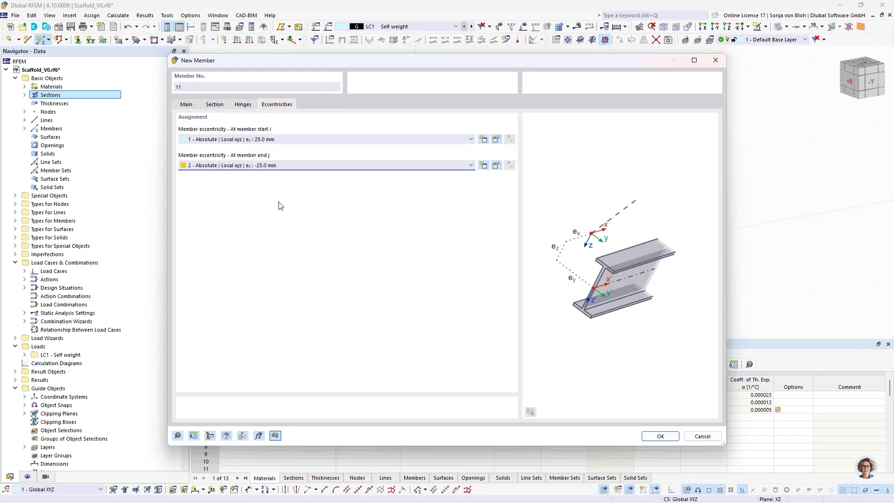
left_click(660, 436)
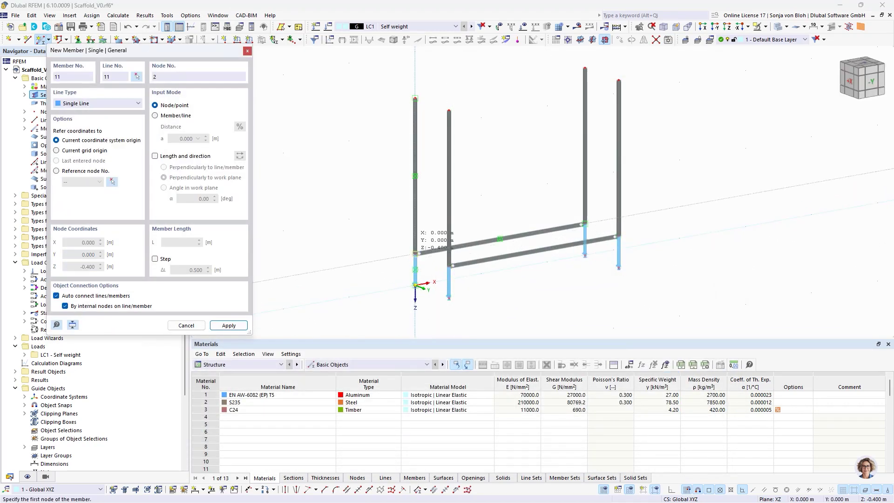
Draw two transoms across the frames at ledger level, one joining each pair of standards in the Y direction
left_click(416, 253)
left_click(449, 266)
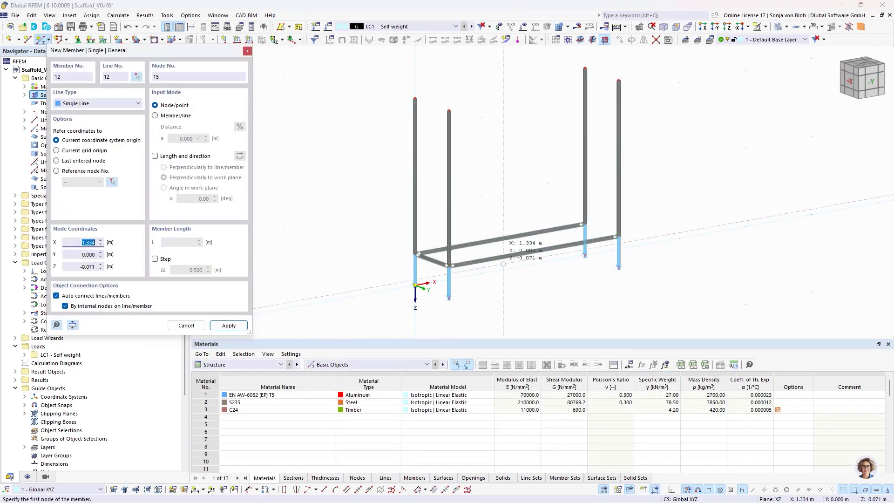
left_click(585, 224)
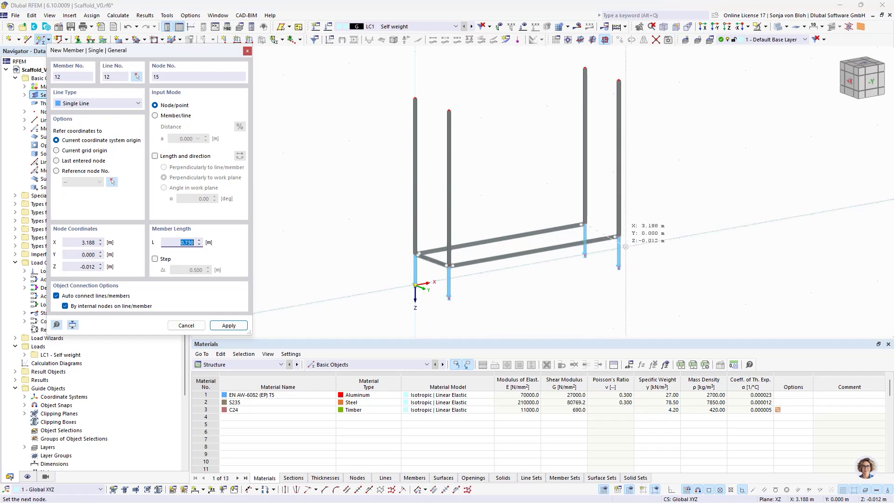
left_click(616, 237)
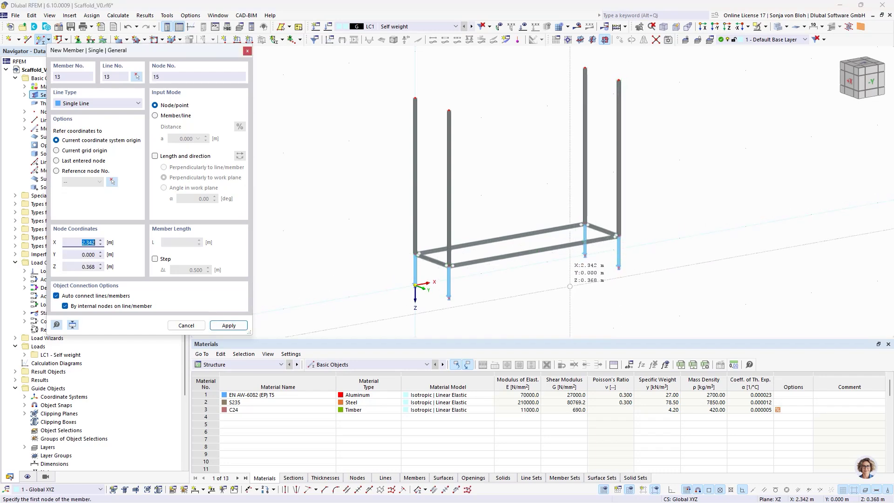
key("Escape")
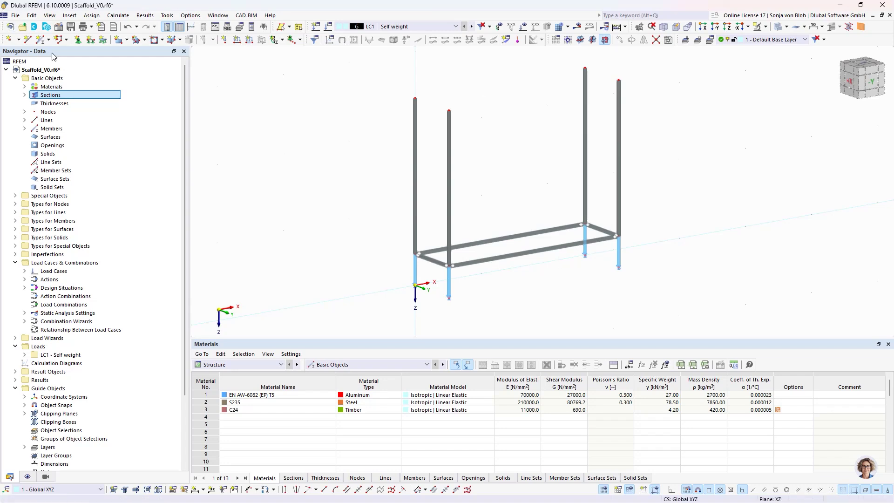
Start a new beam member with the comment Longitudinal diagonal and section 2 - Celsius 355 CHS 48.3x3.2
left_click(42, 40)
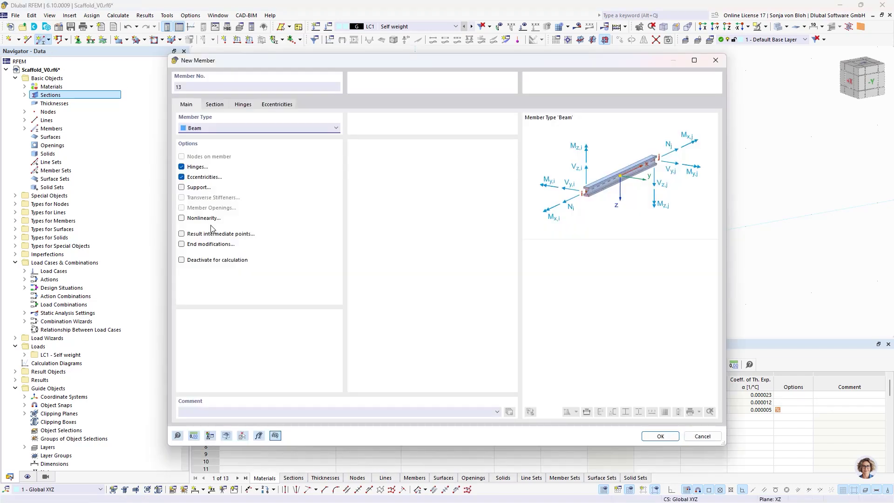
left_click(195, 411)
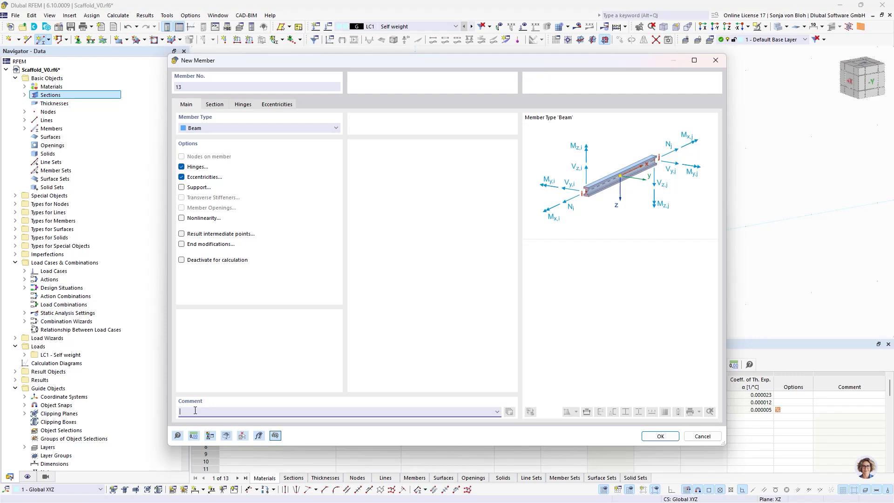
type("Longitudianl diagonal")
left_click(215, 104)
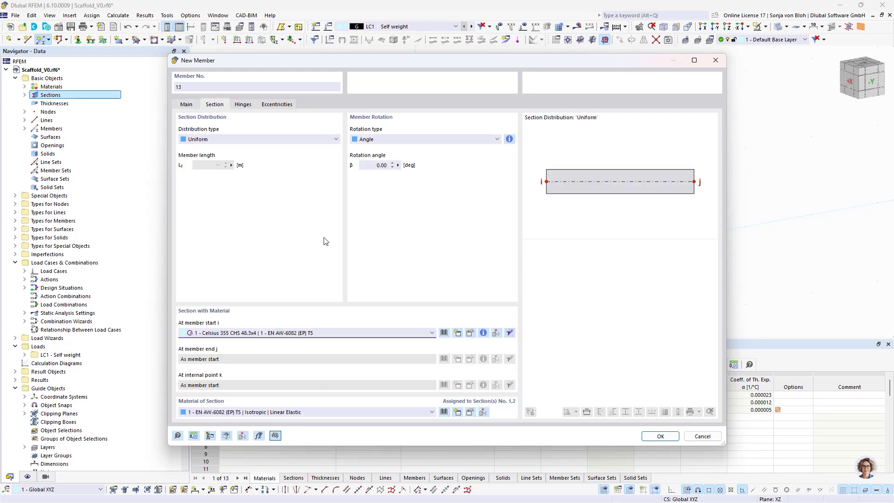
left_click(272, 335)
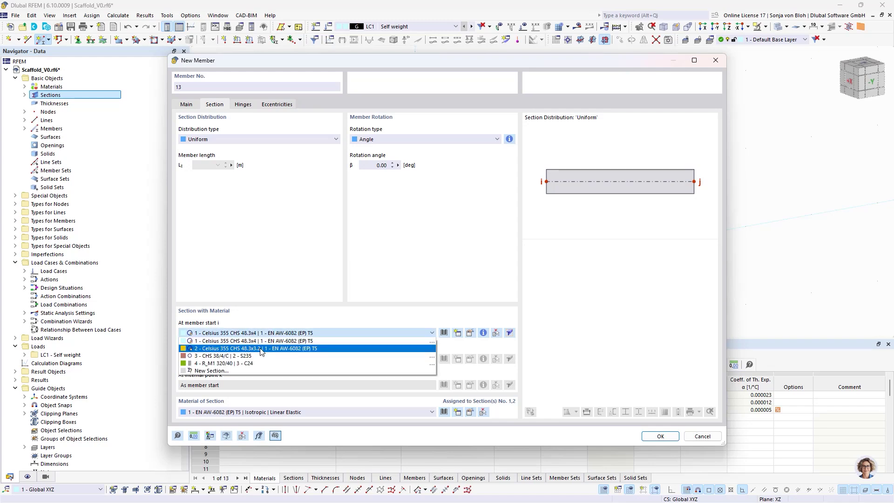
left_click(209, 349)
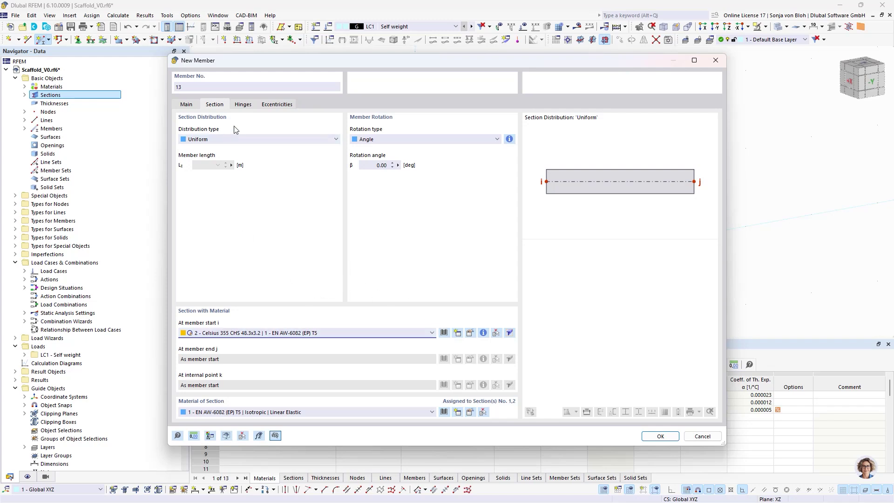
Create a new member hinge for the diagonal's start i, releasing ux with the Diagram nonlinearity
left_click(243, 105)
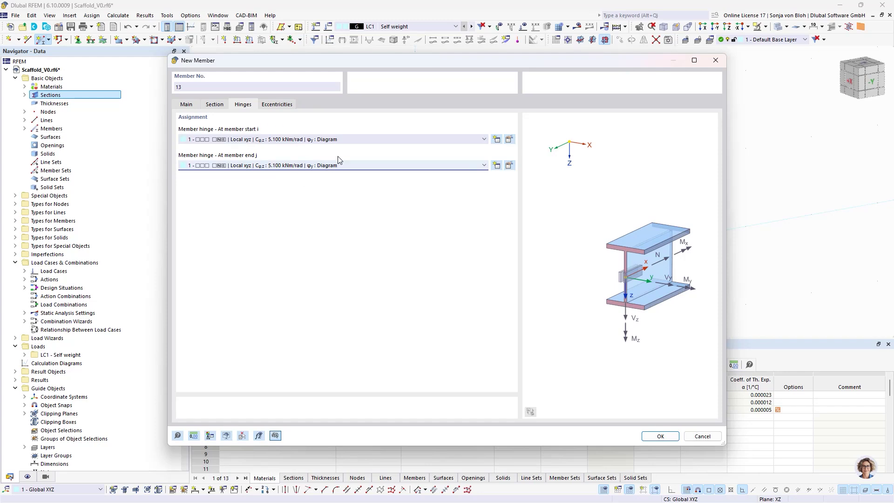
left_click(496, 139)
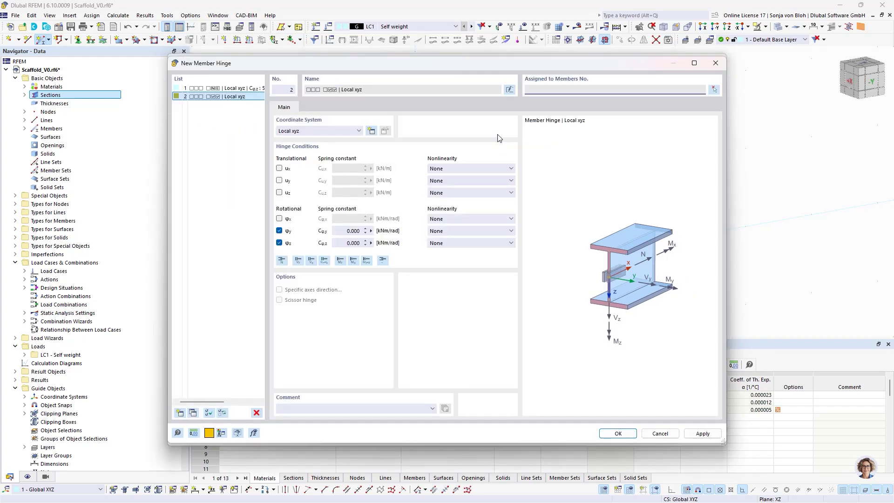
left_click(279, 168)
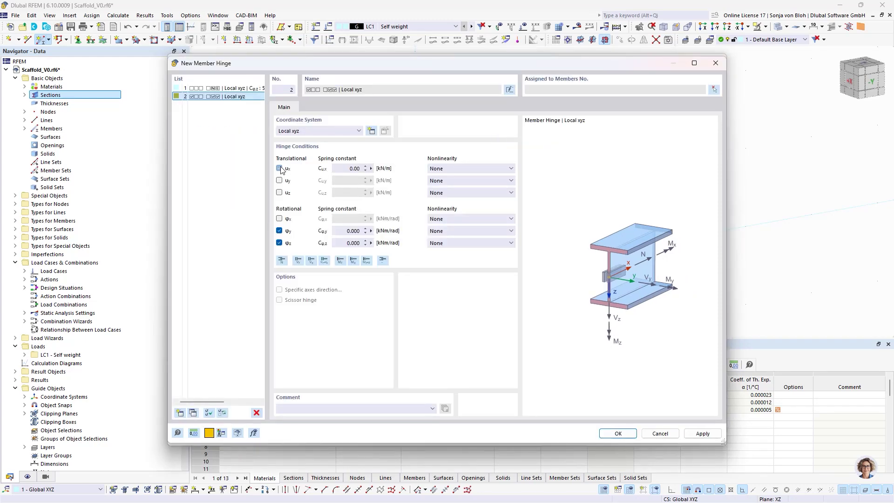
left_click(459, 168)
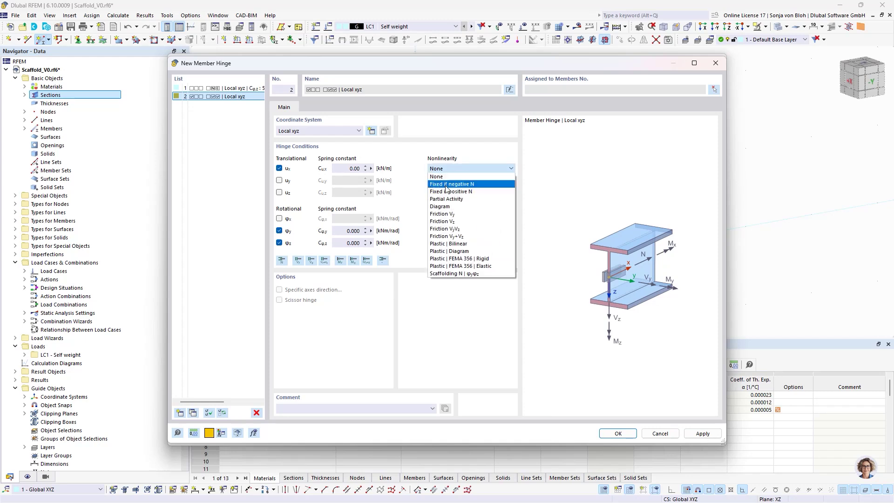
left_click(446, 207)
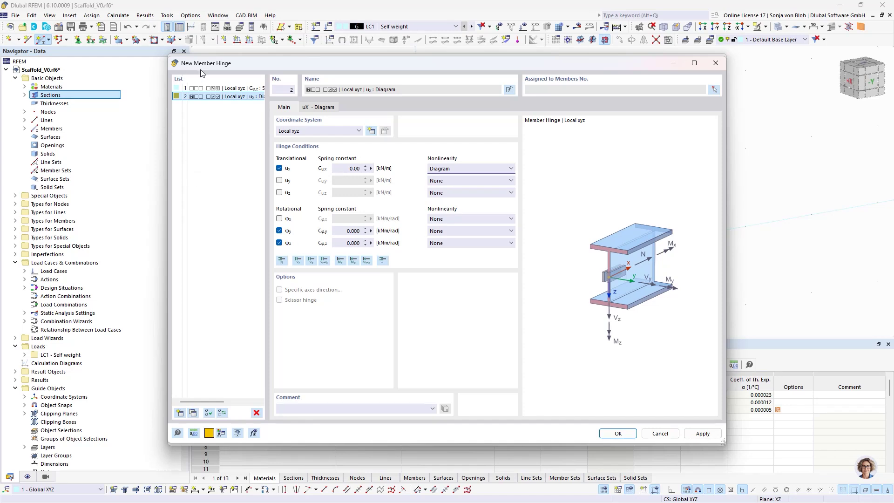
Make the hinge's ux diagram non-symmetric and enter its first point as -10.2 mm displacement with -16.6 kN force
left_click(316, 108)
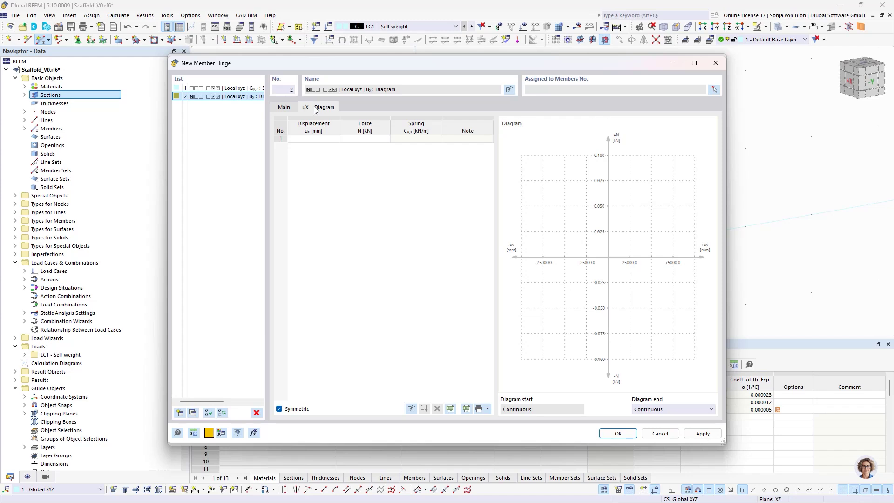
left_click(279, 409)
left_click(310, 140)
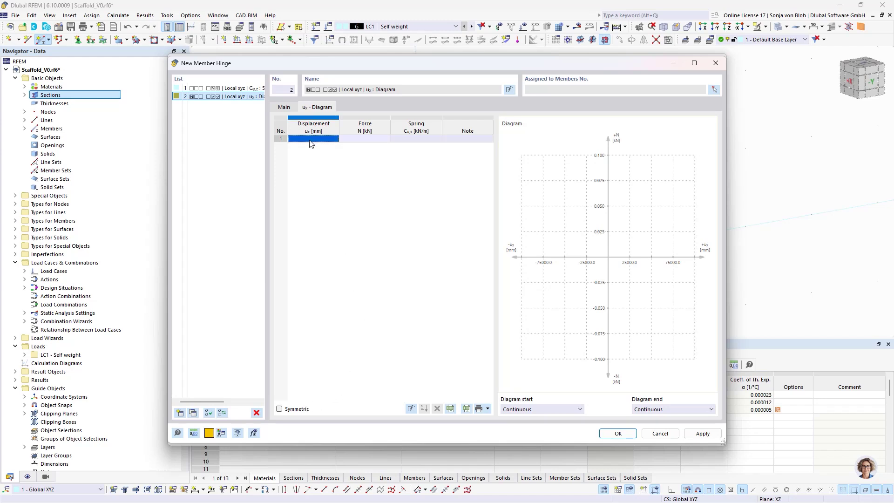
left_click(311, 139)
type("-10,2")
left_click(361, 140)
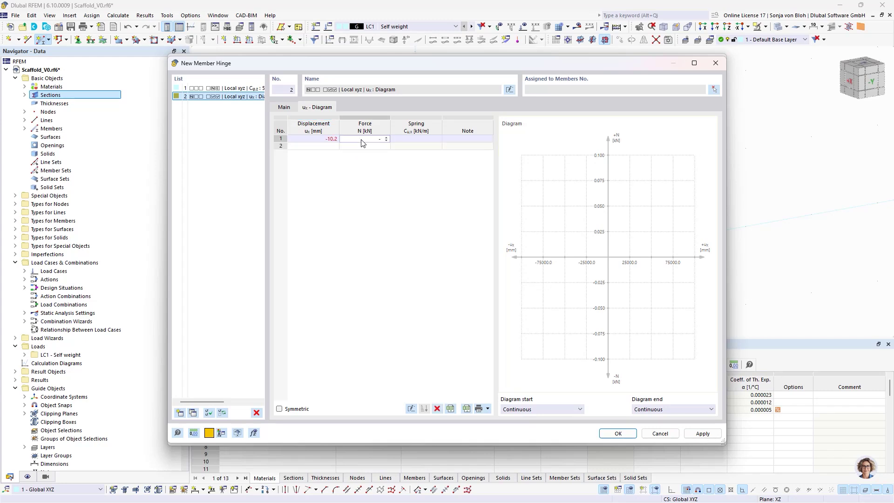
type("-16,6")
Add two more points to the ux diagram: 0 mm with 0 kN, and 12.9 mm with 18 kN
left_click(325, 147)
type("0")
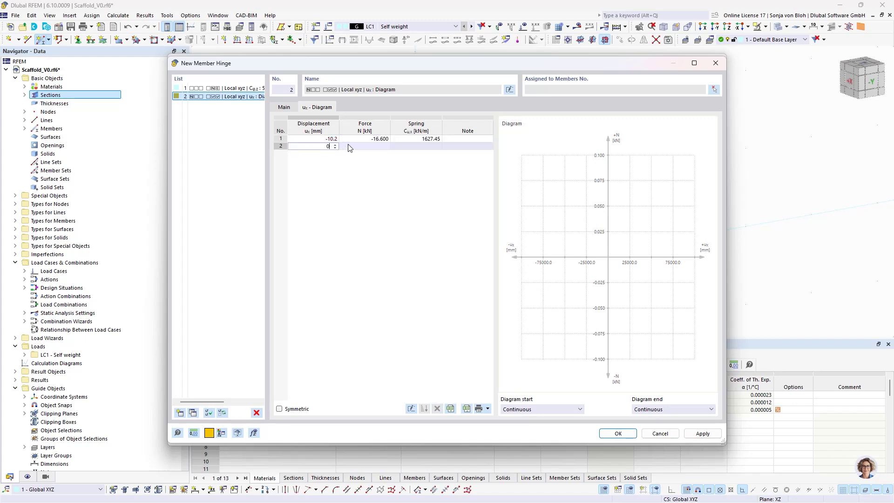
left_click(362, 147)
type("0")
left_click(328, 154)
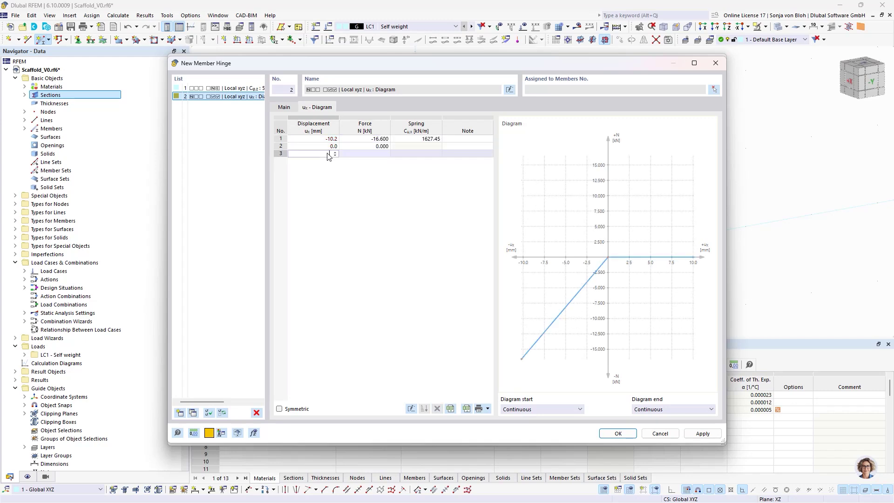
type("12,9")
left_click(365, 154)
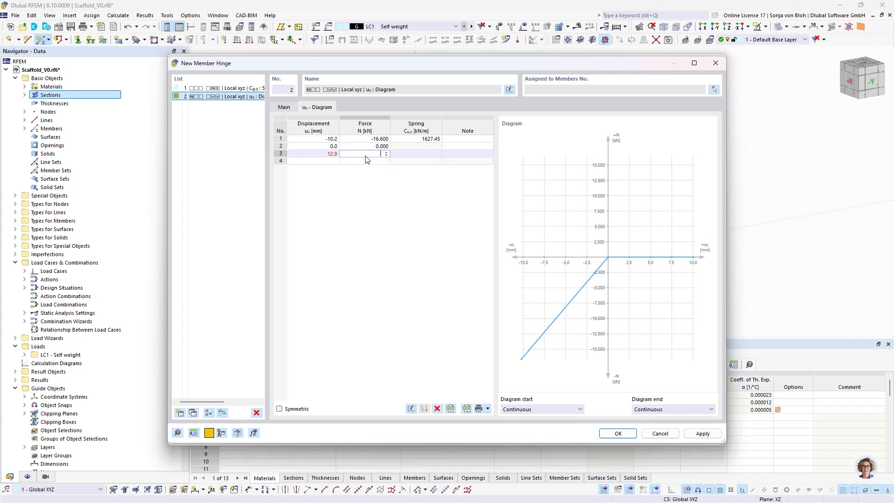
type("18")
key("Return")
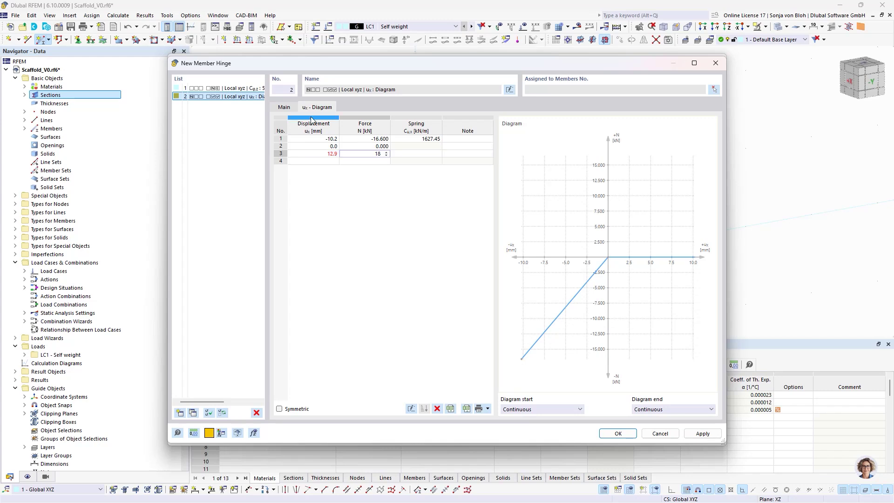
Remove the hinge's φz release, save the hinge, and assign it to the diagonal's end j as well
left_click(284, 107)
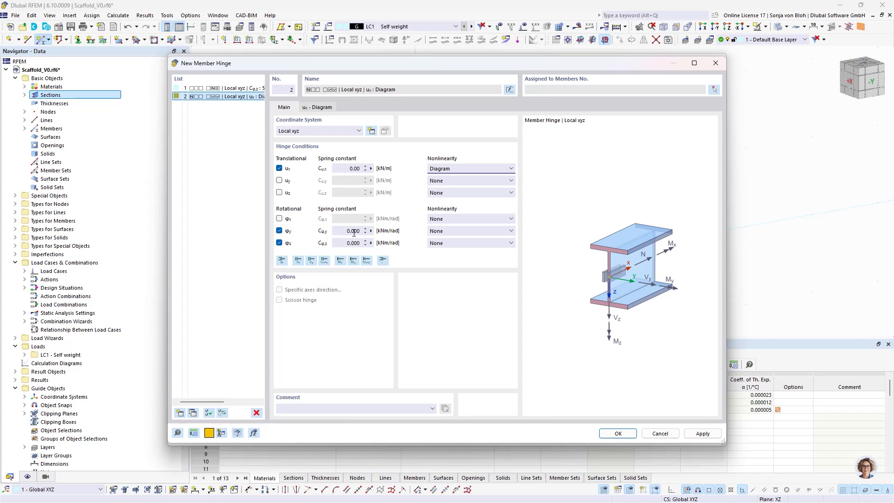
left_click(279, 242)
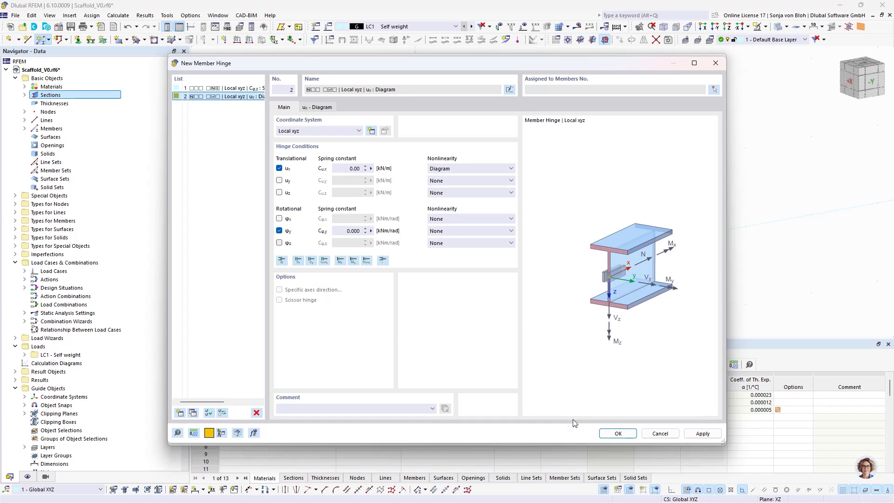
left_click(616, 433)
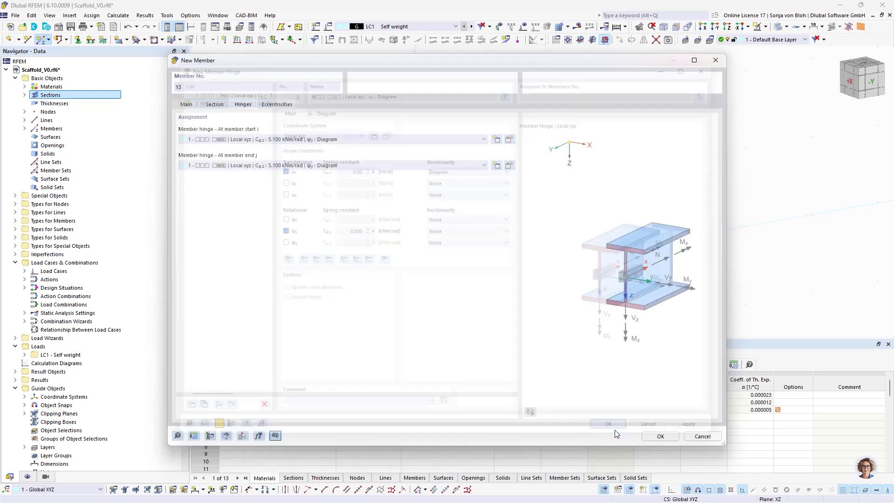
left_click(429, 169)
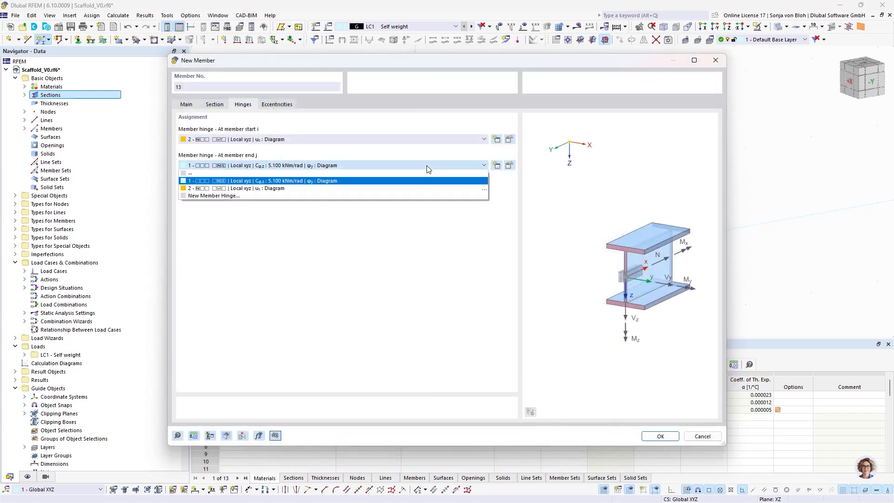
left_click(394, 185)
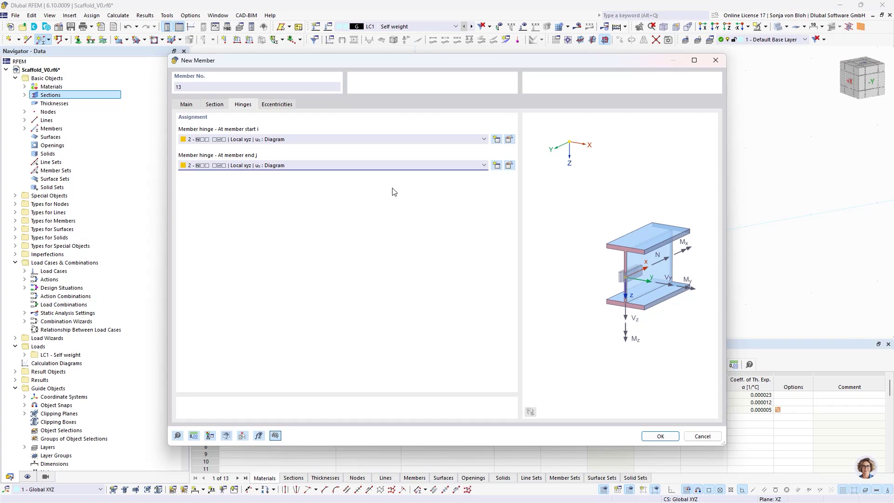
Create an Absolute eccentricity in 1 - Global XYZ at the diagonal's start i, with eX of -77 mm and eY of 50 mm
left_click(288, 105)
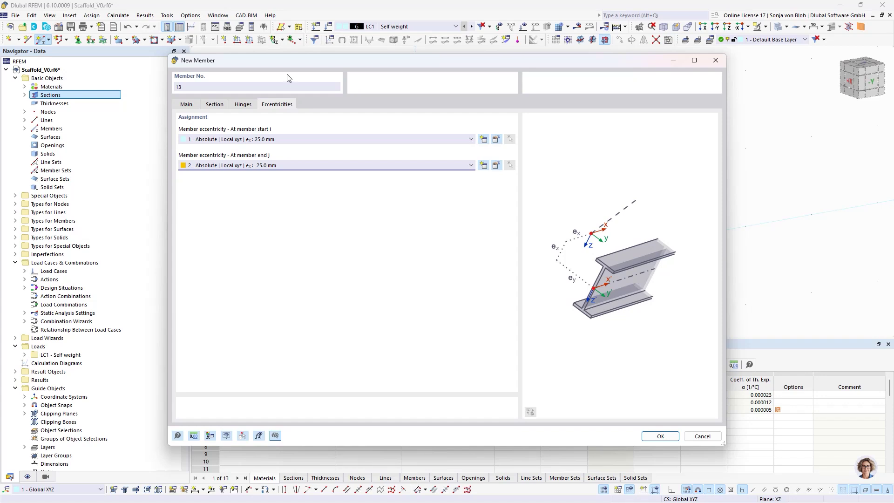
left_click(485, 139)
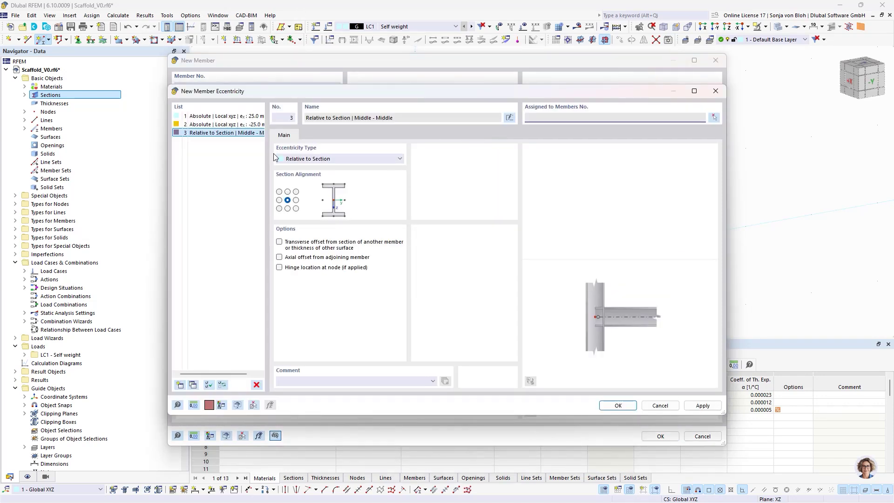
left_click(329, 159)
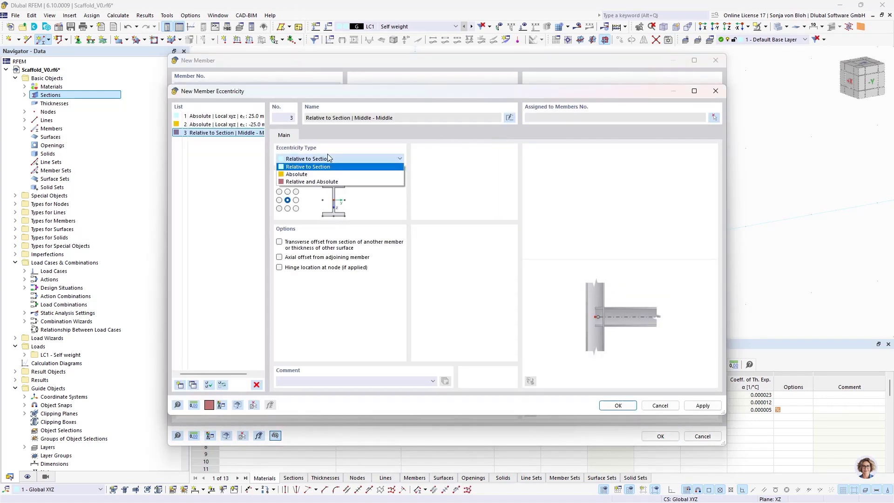
left_click(305, 175)
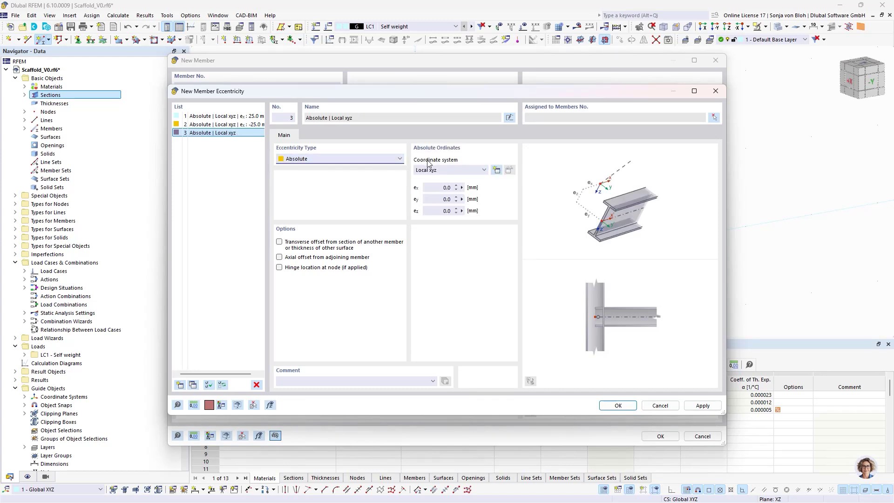
left_click(449, 171)
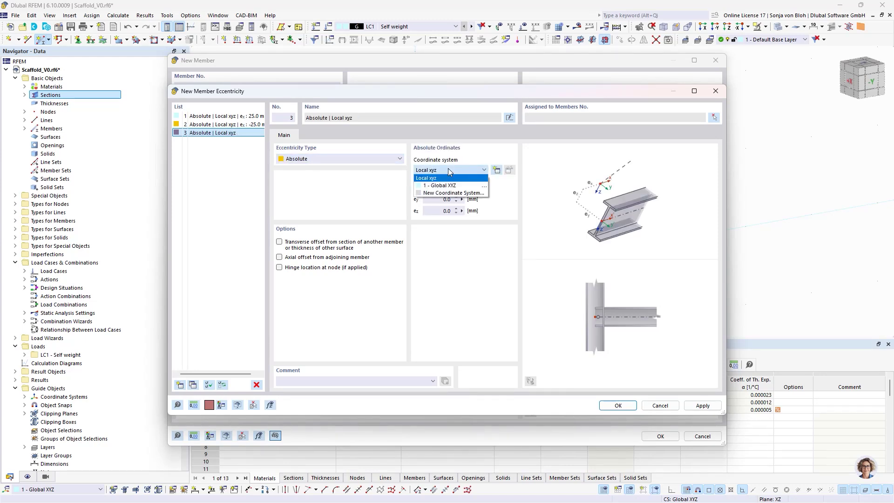
left_click(434, 185)
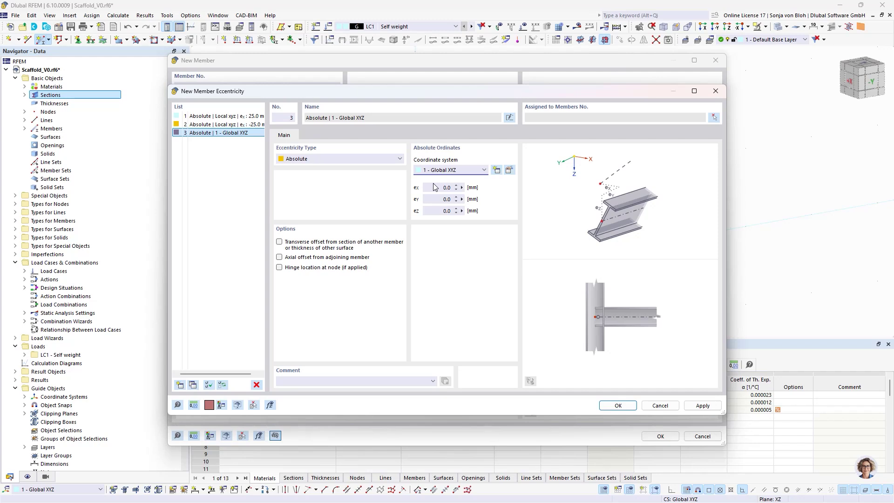
left_click(442, 187)
type("-77")
key("Tab")
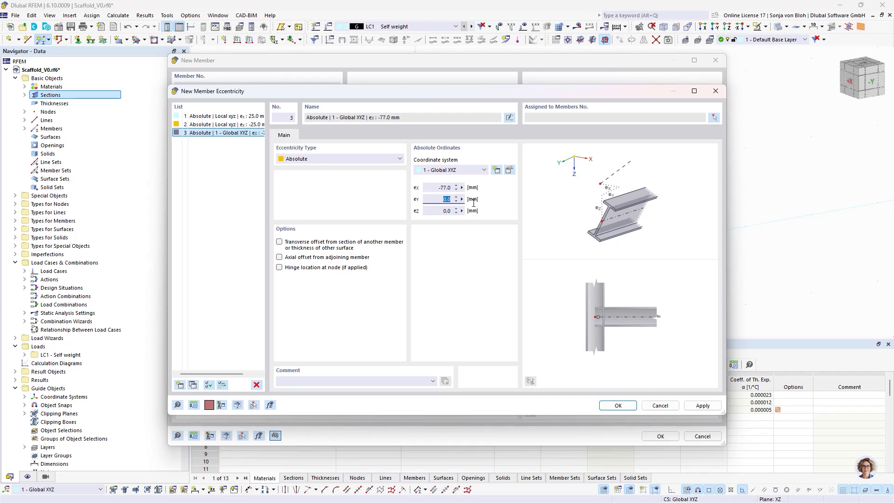
type("5")
left_click(618, 405)
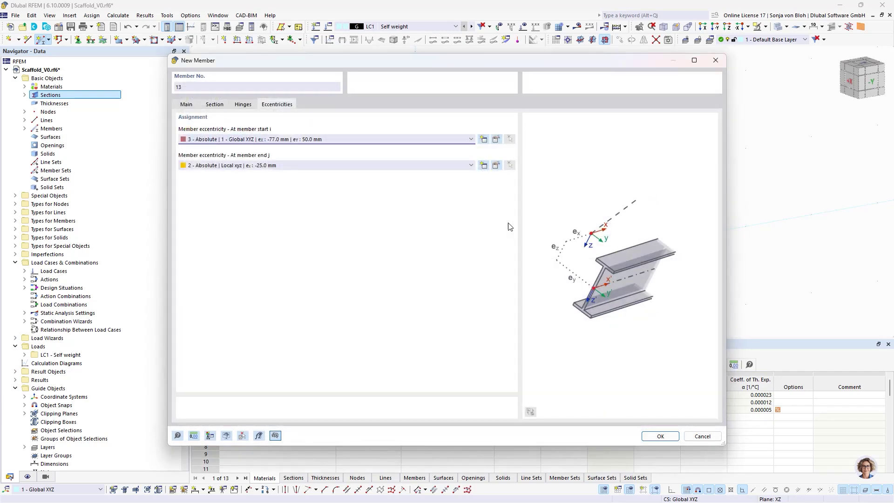
Create an Absolute eccentricity in 1 - Global XYZ at the diagonal's end j, with eX of 77 mm and eY of 50 mm
left_click(483, 166)
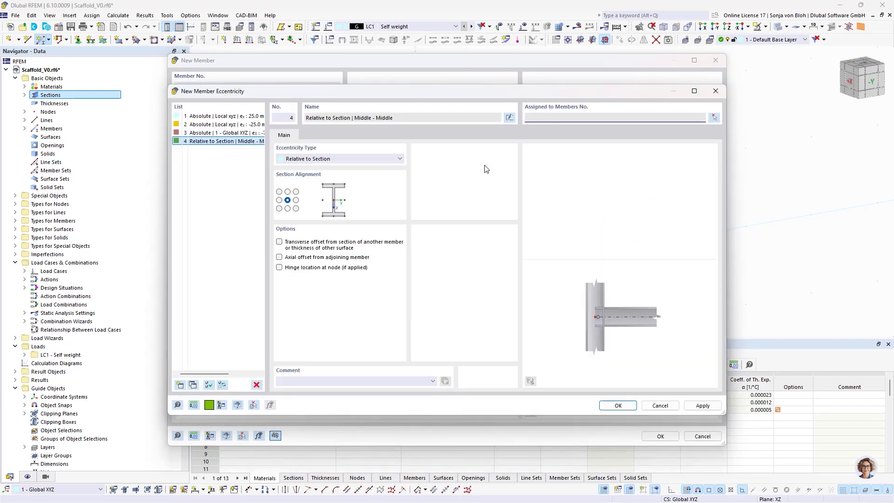
left_click(335, 158)
left_click(317, 173)
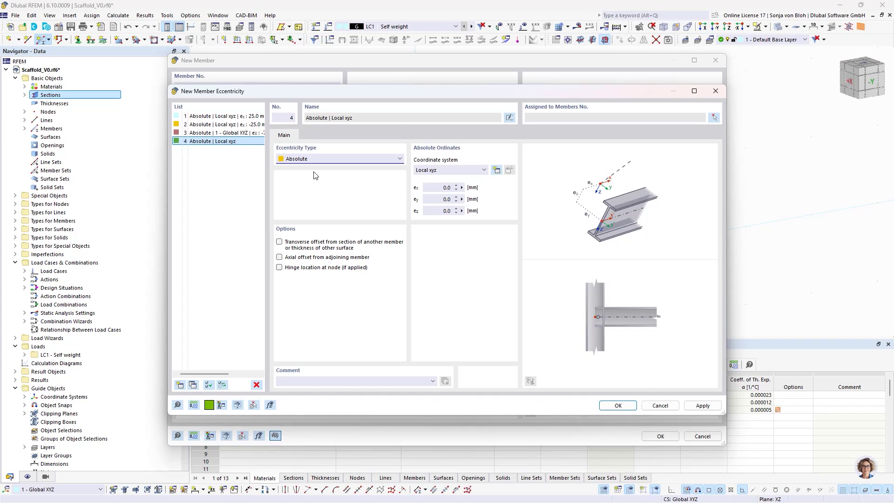
left_click(422, 169)
left_click(430, 186)
left_click(436, 188)
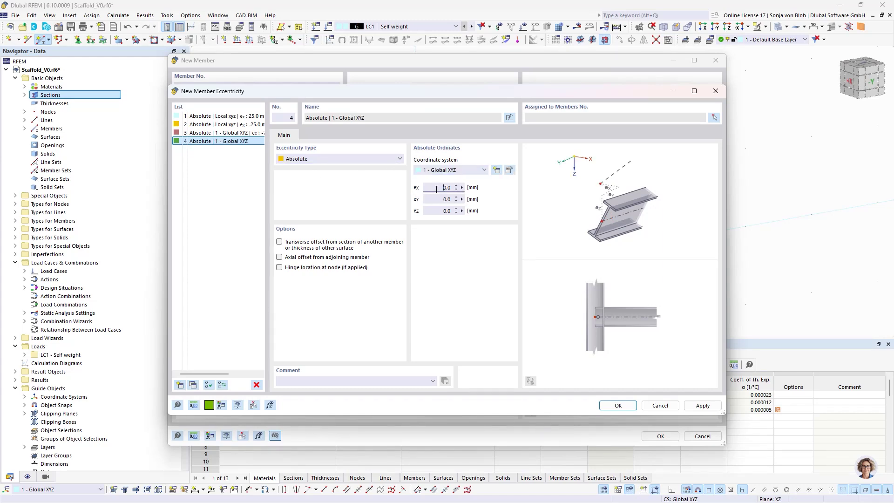
double_click(436, 189)
type("77")
double_click(435, 200)
type("50")
left_click(617, 406)
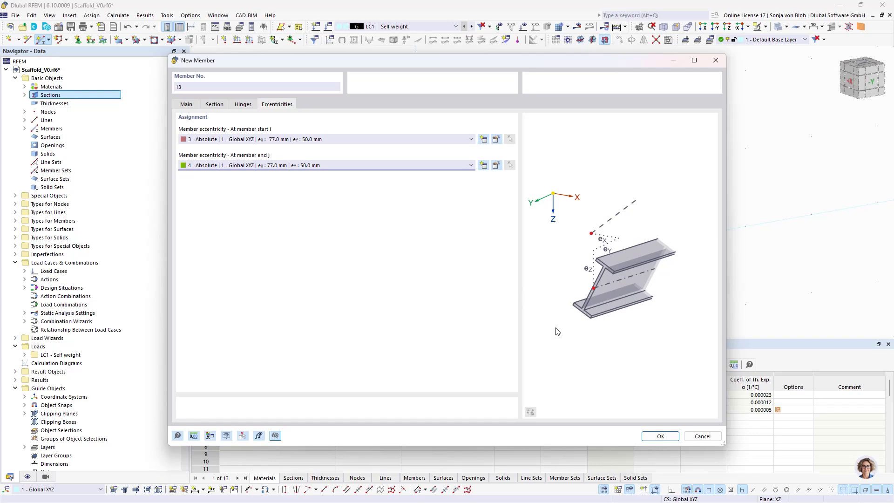
Place the longitudinal diagonal from the node at X 2.570, Y 0.730, Z -0.400 m to the standard's top at 0, 0.730, -2.400 m
left_click(660, 437)
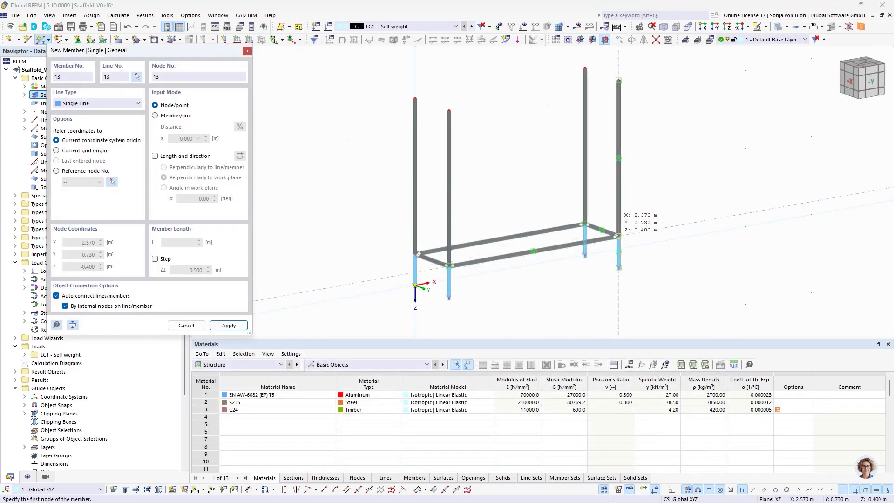
left_click(619, 231)
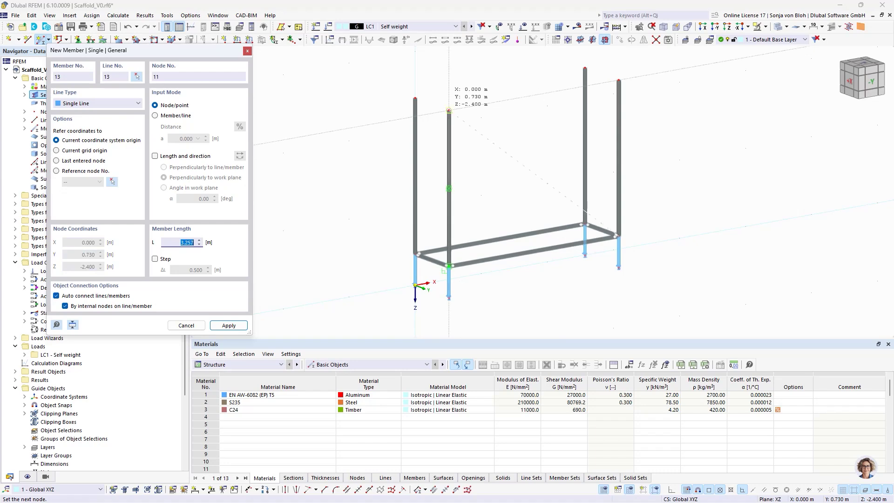
left_click(449, 110)
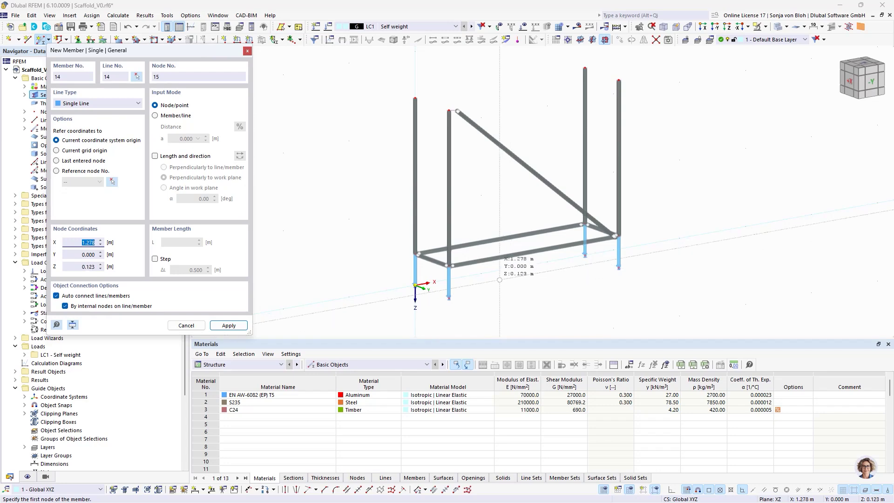
key("Escape")
Set up a new single member with the comment "Transverse diagonal" and review its section, hinges and eccentricities
left_click(41, 39)
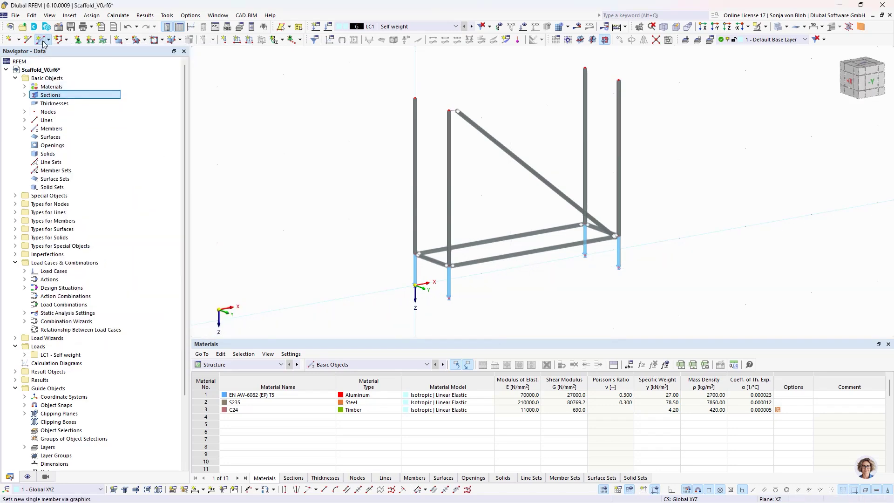
left_click(216, 412)
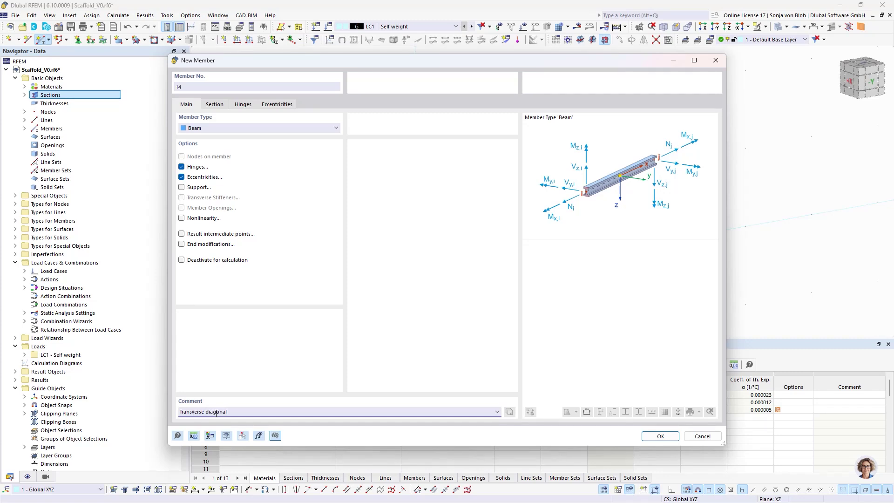
left_click(218, 105)
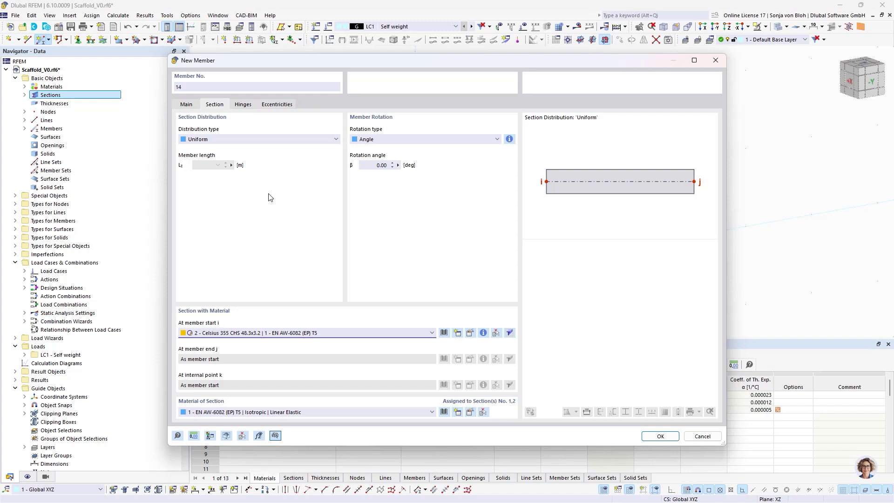
left_click(243, 105)
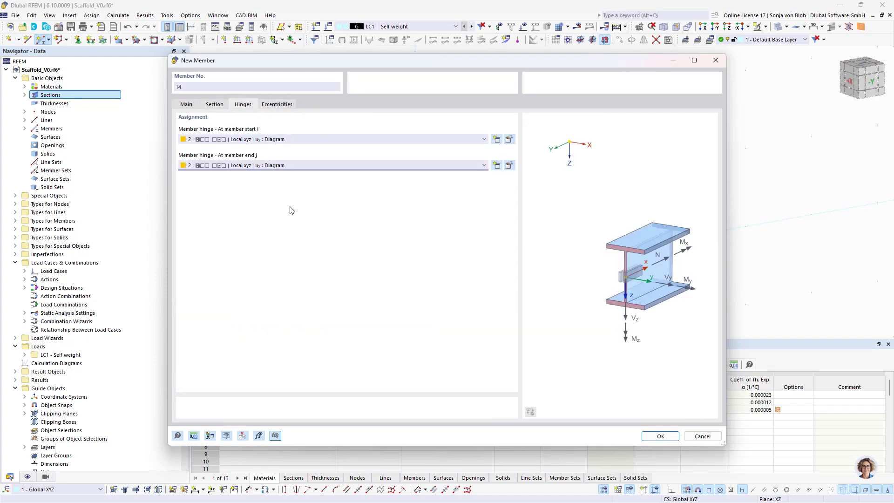
left_click(281, 105)
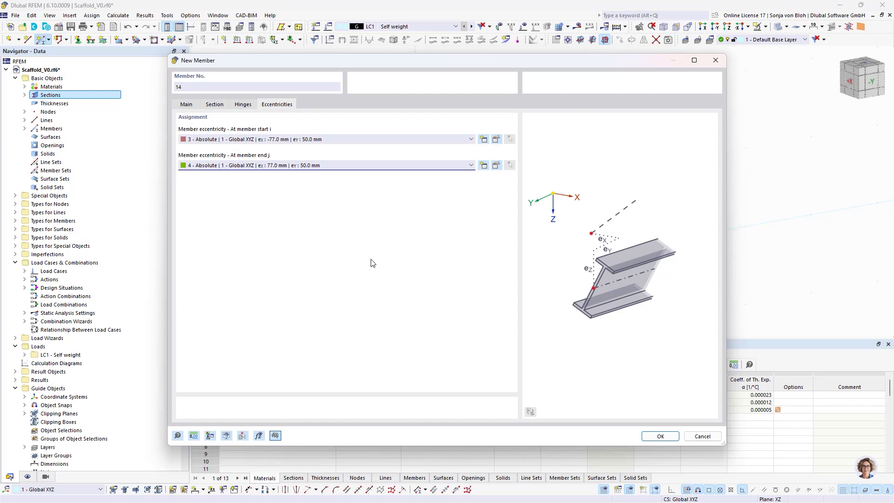
Create an Absolute eccentricity in 1 - Global XYZ at the transverse diagonal's start i, with eX of -50 mm and eY of 77 mm
left_click(484, 165)
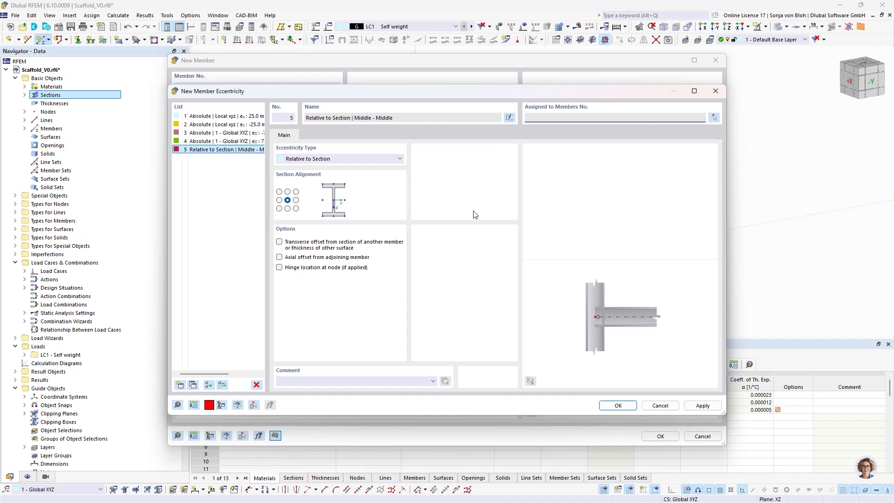
left_click(326, 159)
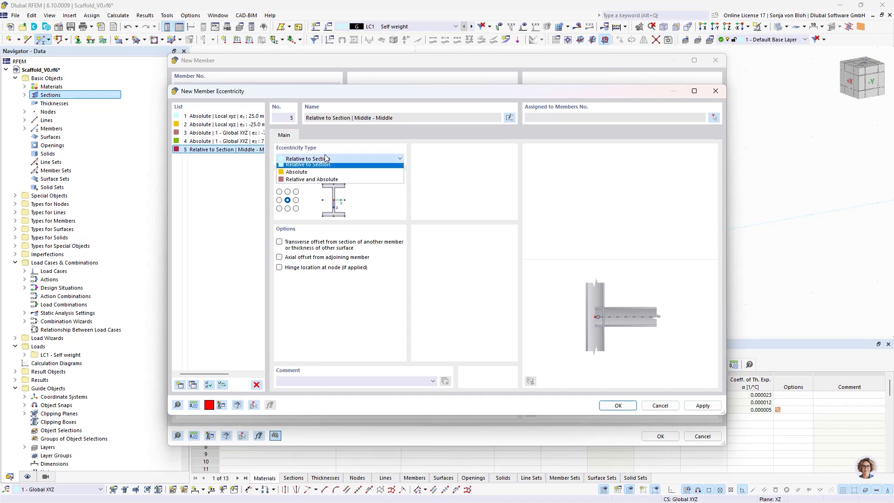
left_click(300, 175)
left_click(448, 171)
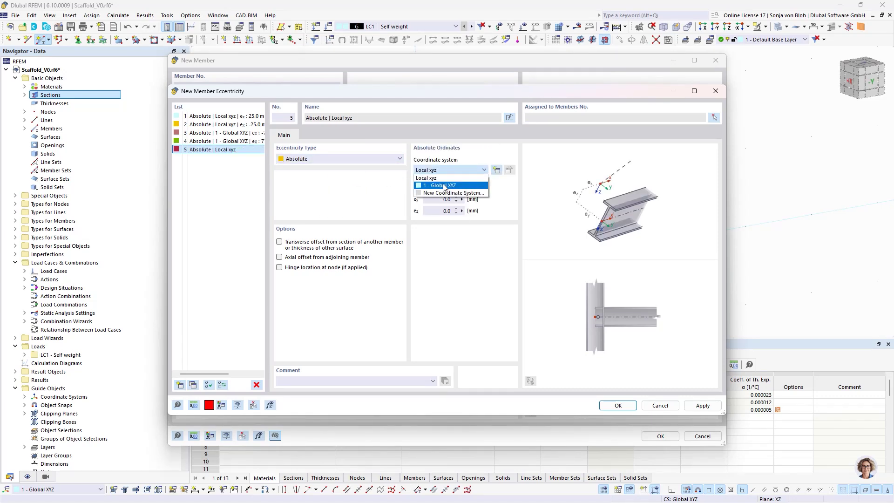
left_click(445, 188)
left_click(433, 188)
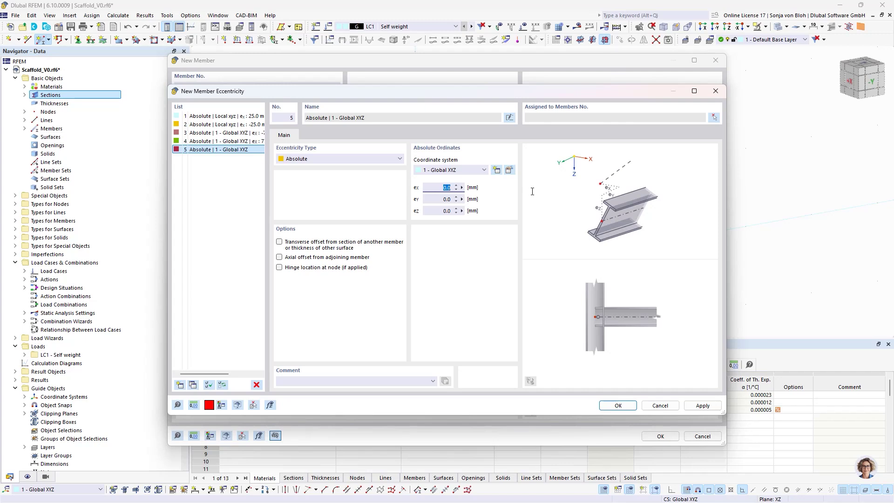
type("-50")
key("Tab")
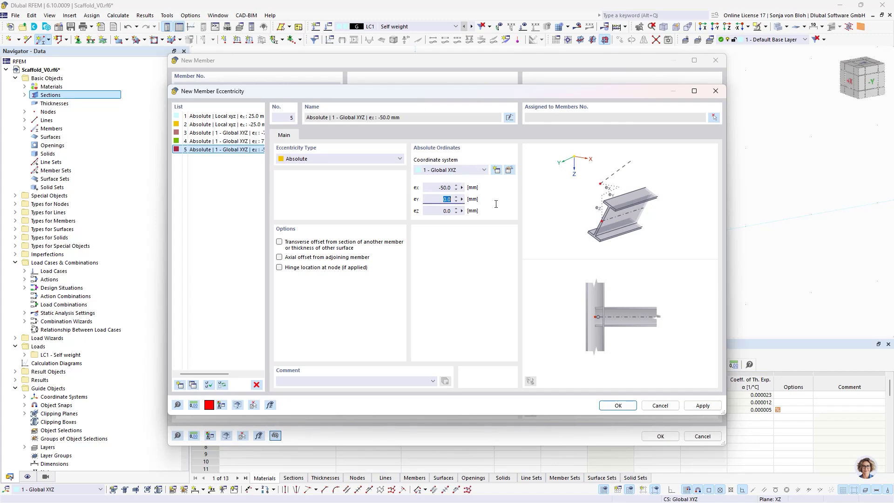
type("77")
left_click(611, 405)
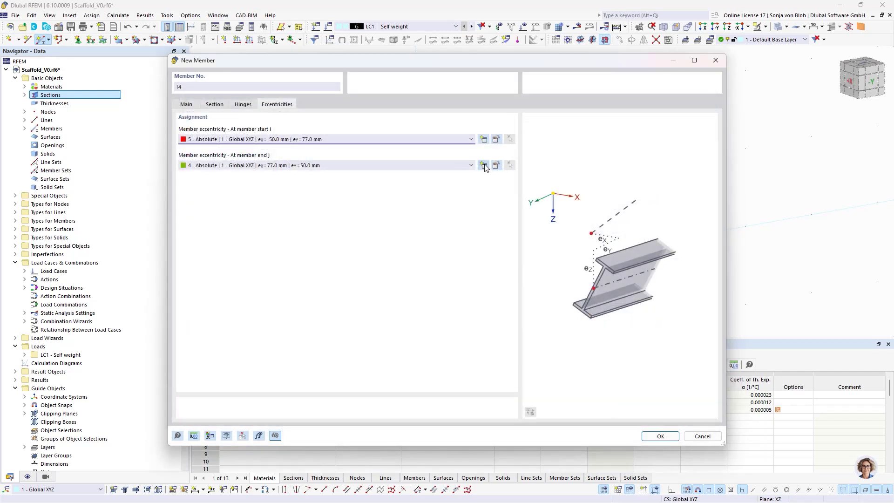
Create an Absolute eccentricity in 1 - Global XYZ at the transverse diagonal's end j, with eX of -50 mm and eY of -77 mm
left_click(483, 165)
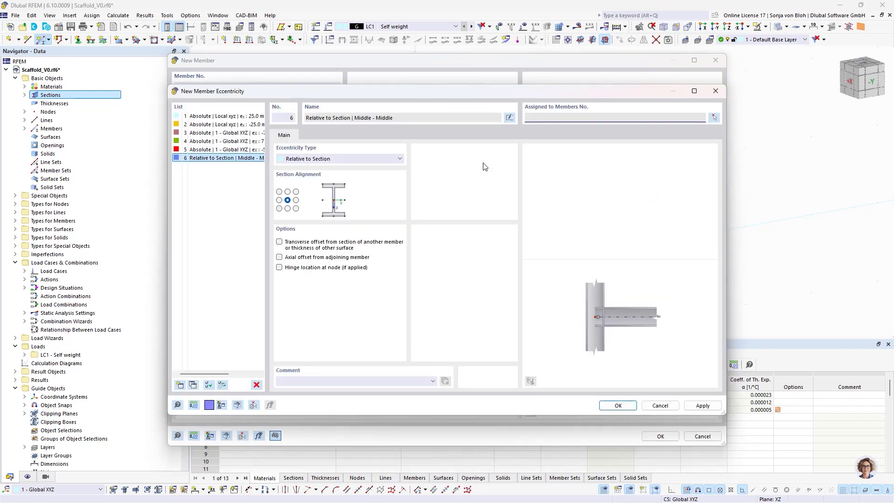
left_click(315, 159)
left_click(311, 175)
left_click(447, 170)
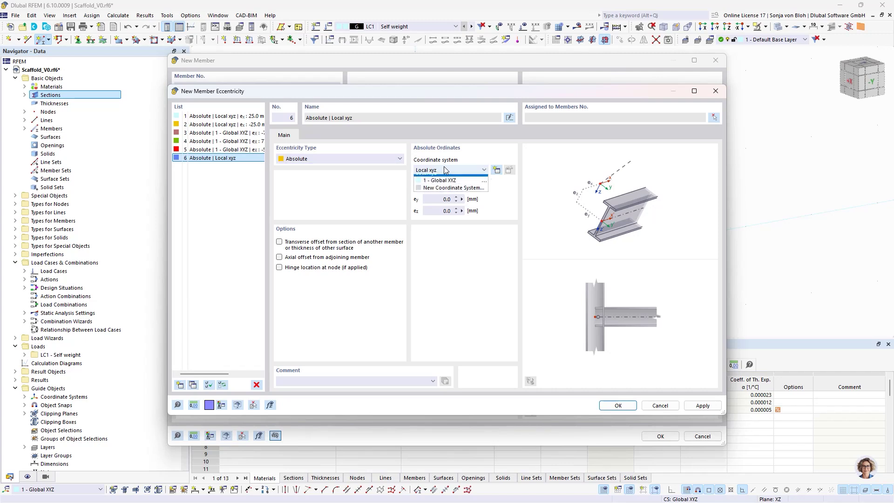
left_click(433, 186)
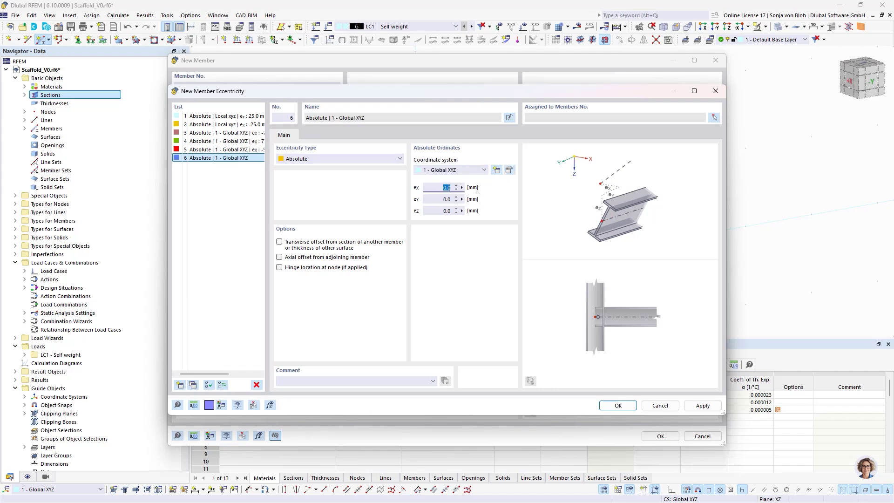
type("-50")
key("Tab")
type("-")
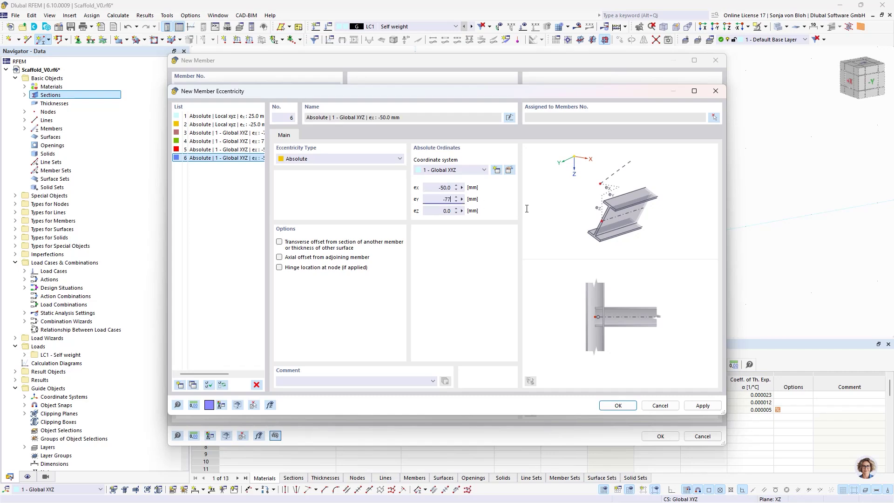
left_click(615, 405)
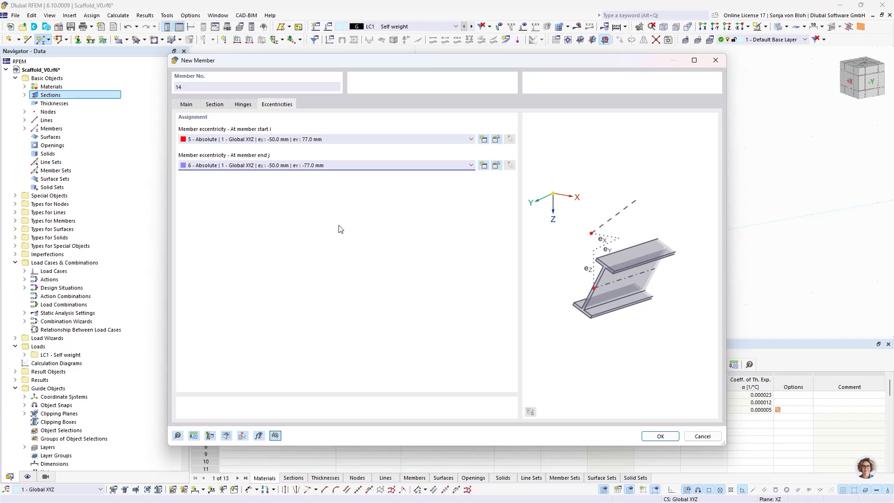
Place the transverse diagonal from the ledger joint above the origin to the top of the standard at X 0, Y 0.730 m
left_click(654, 438)
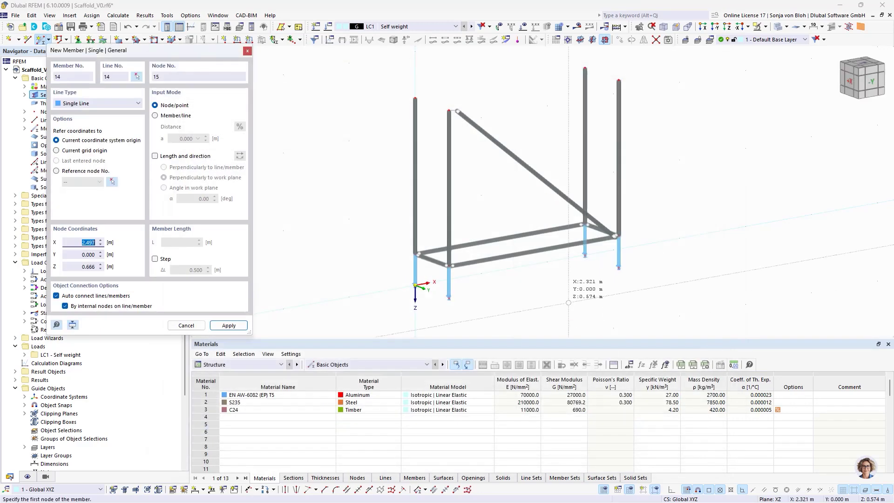
left_click(415, 254)
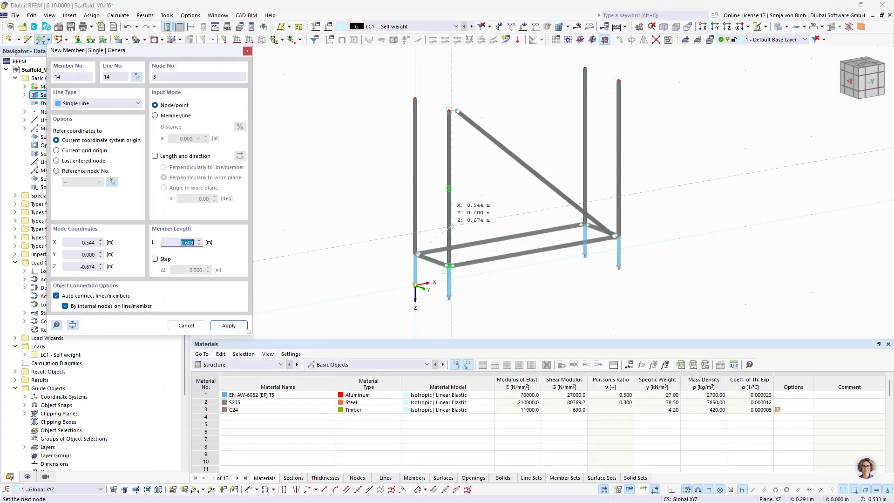
left_click(449, 110)
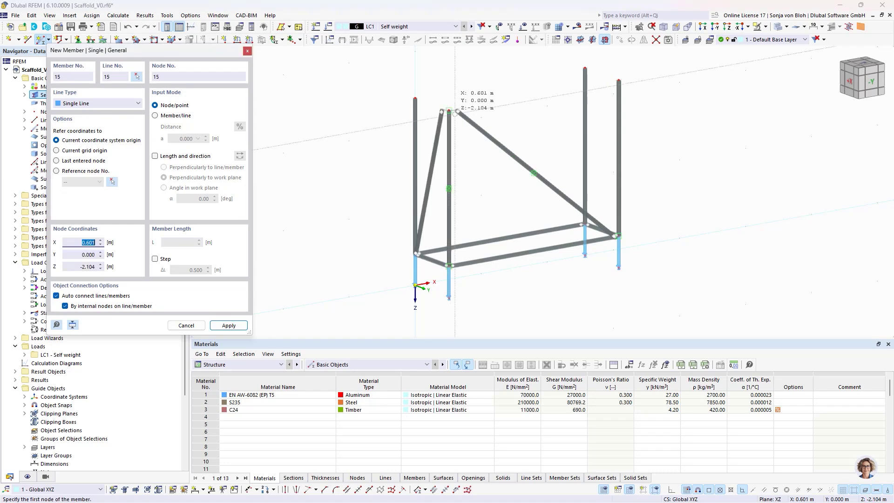
key("Escape")
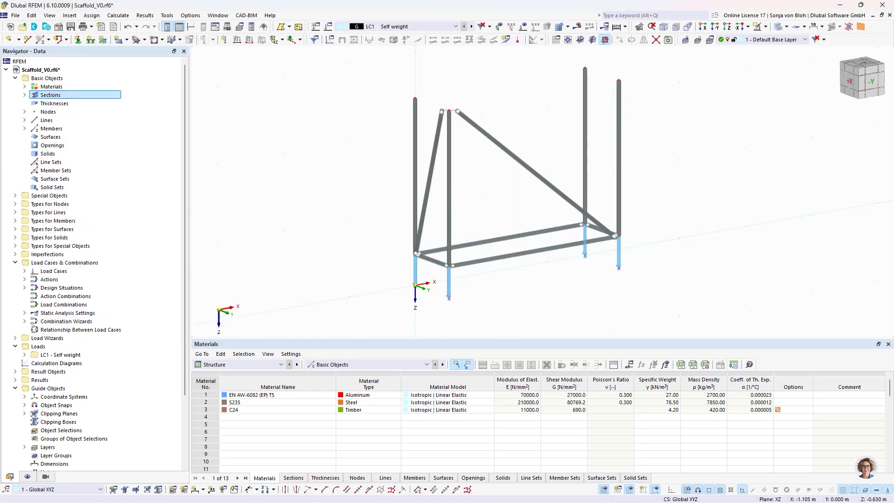
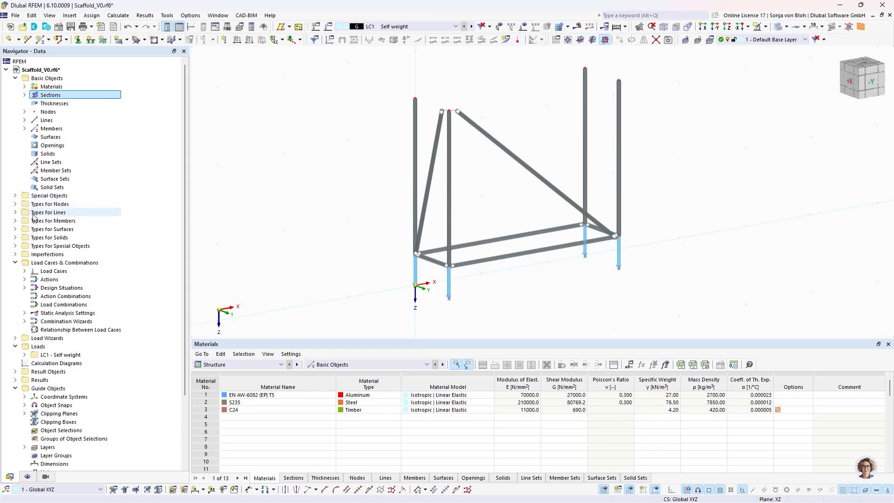
Create a structure modification with the Partial Safety Factor γM stiffness option disabled and the Members option enabled
left_click(15, 195)
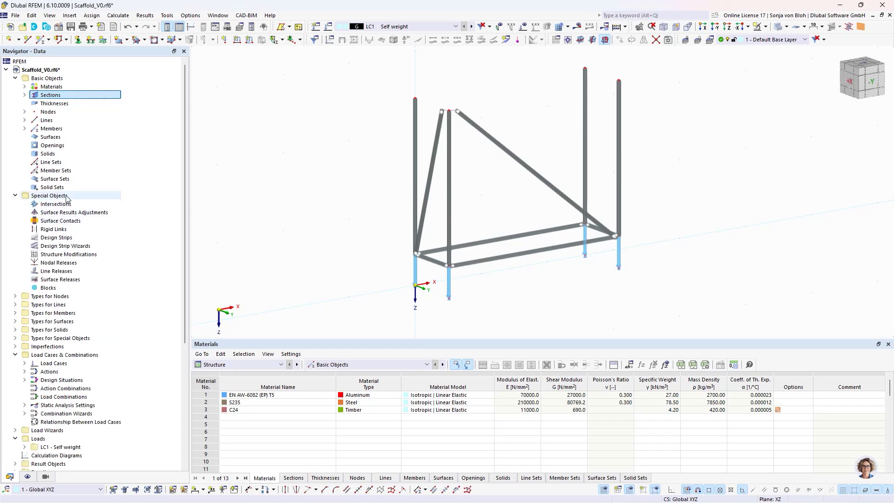
right_click(77, 255)
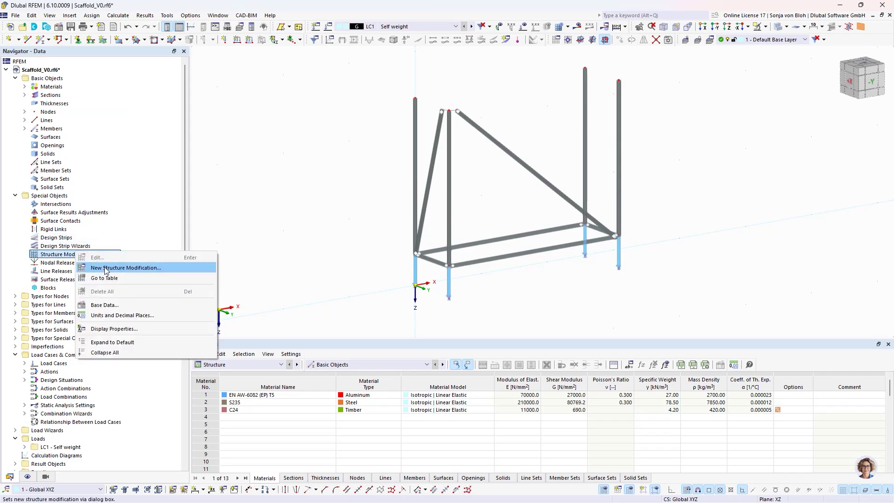
left_click(107, 269)
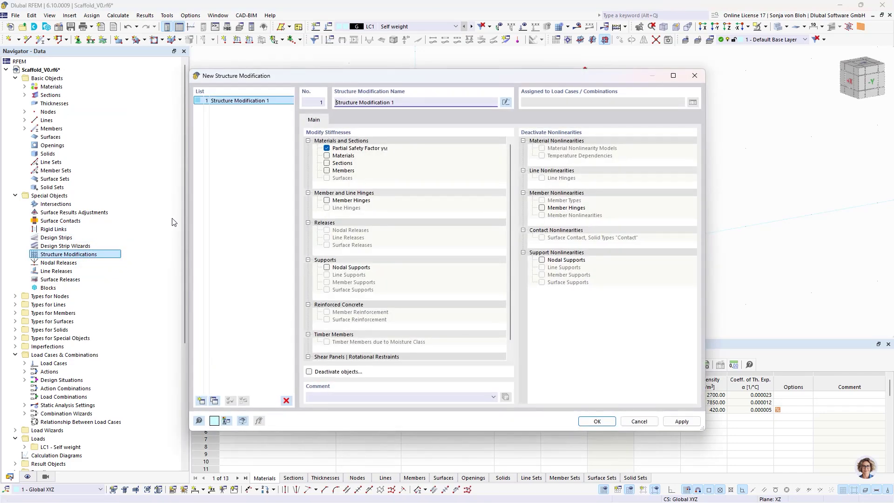
left_click(327, 148)
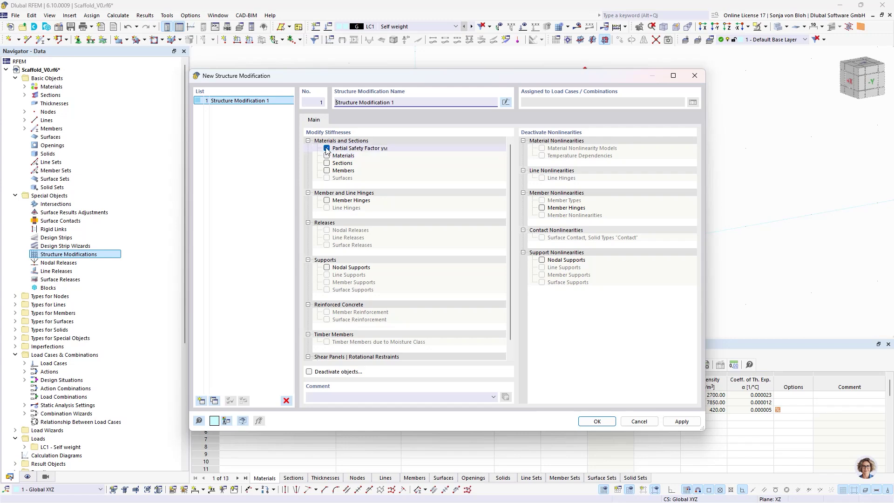
left_click(327, 170)
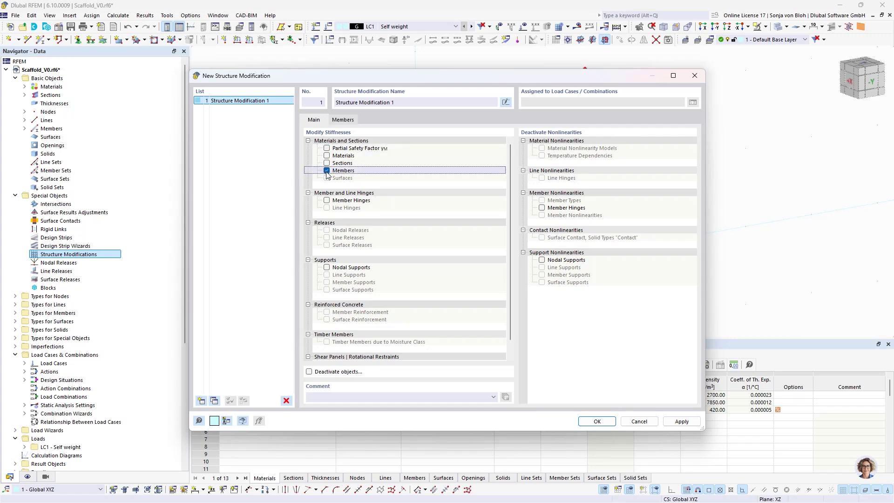
Create a member stiffness modification using multiplier factors of partial stiffnesses, weights and masses, with the axial stiffness factor kEA set to 10
left_click(344, 120)
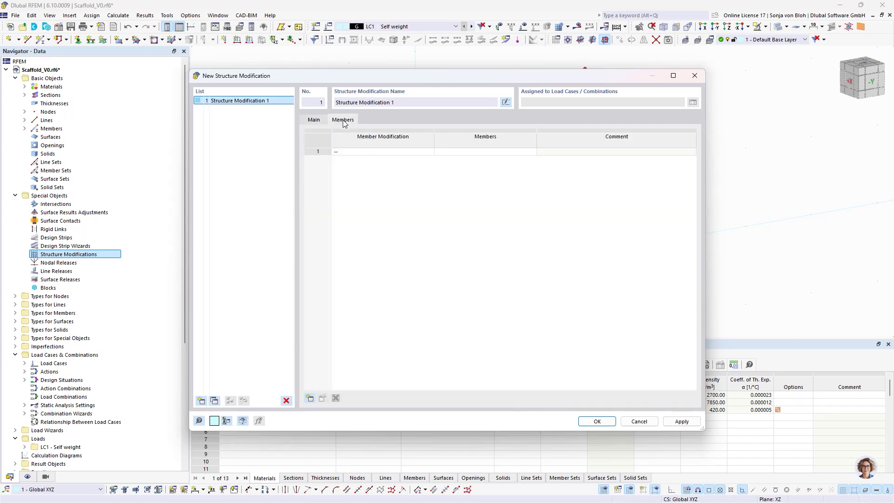
left_click(379, 153)
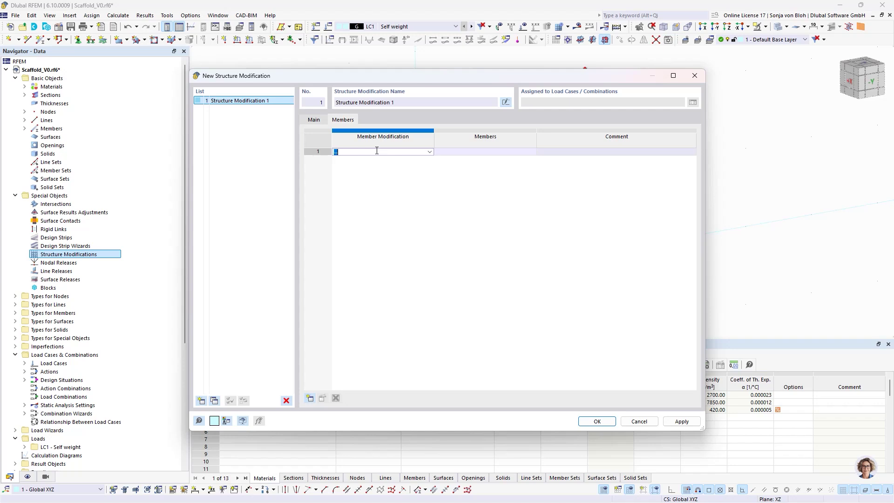
left_click(428, 154)
left_click(396, 168)
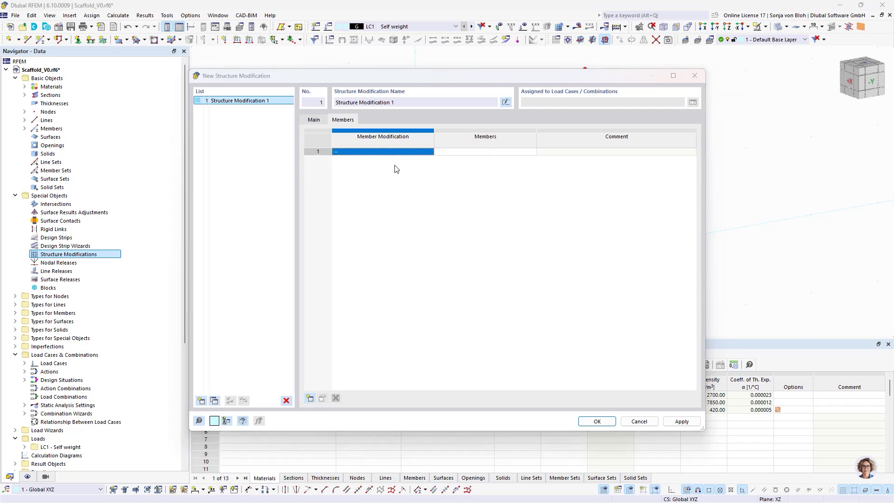
left_click(346, 156)
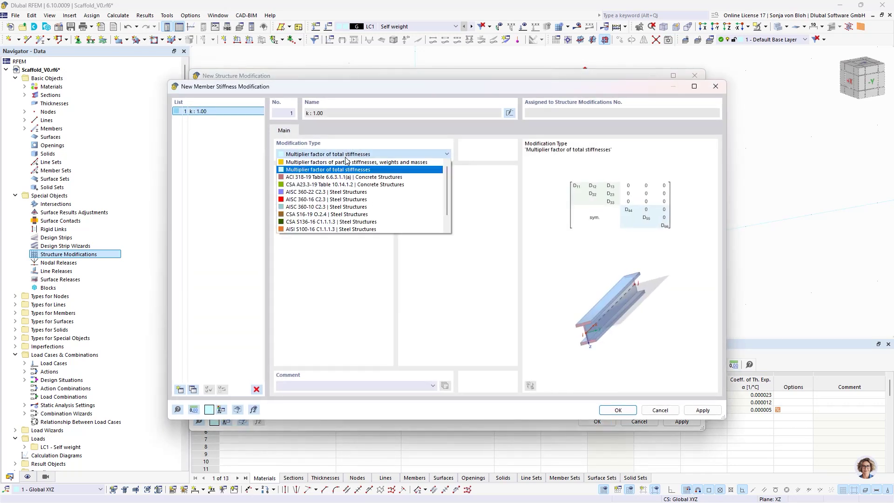
left_click(324, 162)
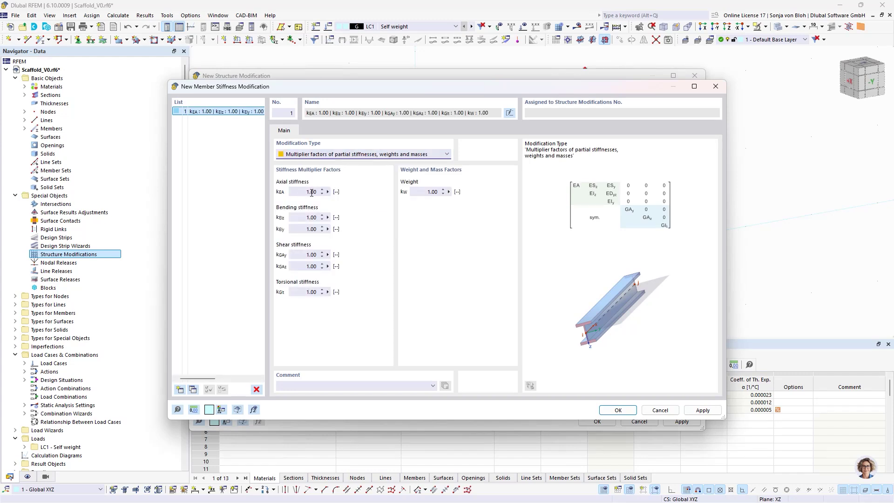
left_click(297, 192)
type("10")
left_click(618, 410)
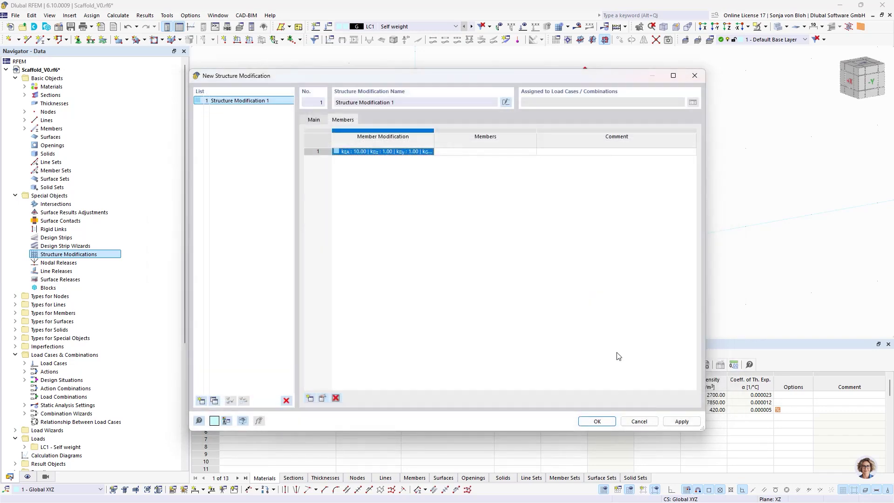
Assign the member modification to the longitudinal and transverse diagonals, members 13 and 14, and save the structure modification
left_click(467, 151)
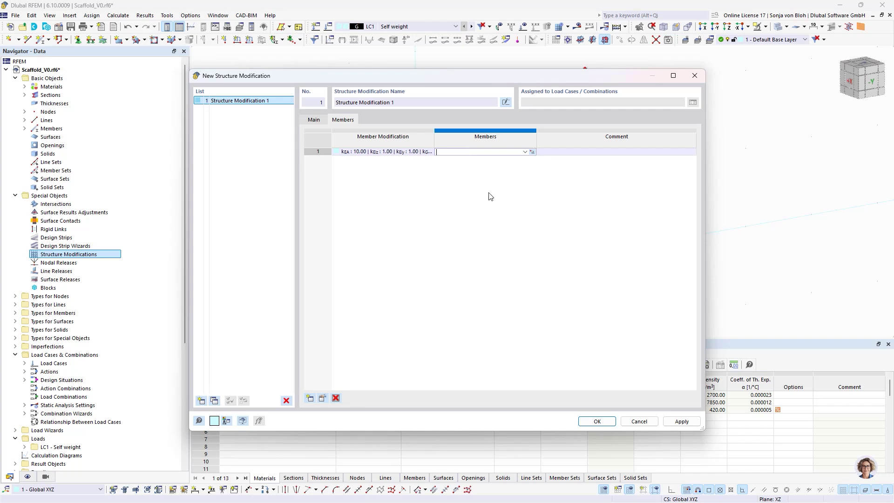
left_click(533, 152)
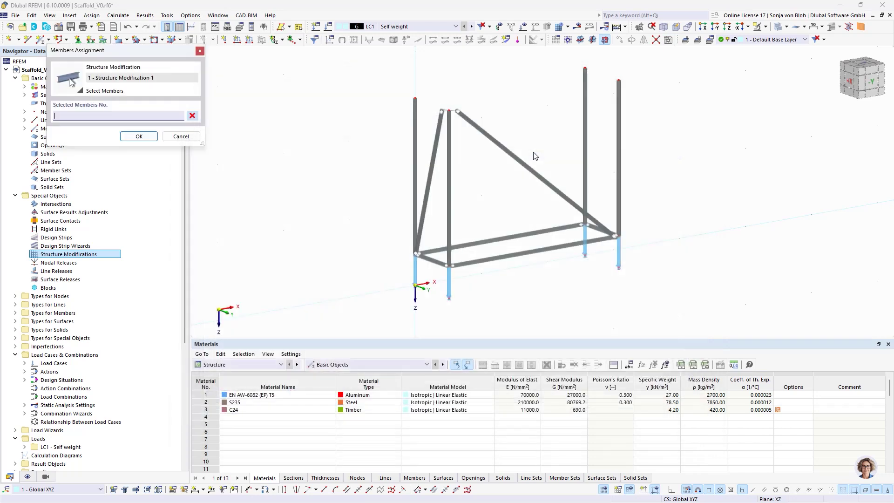
left_click(429, 179)
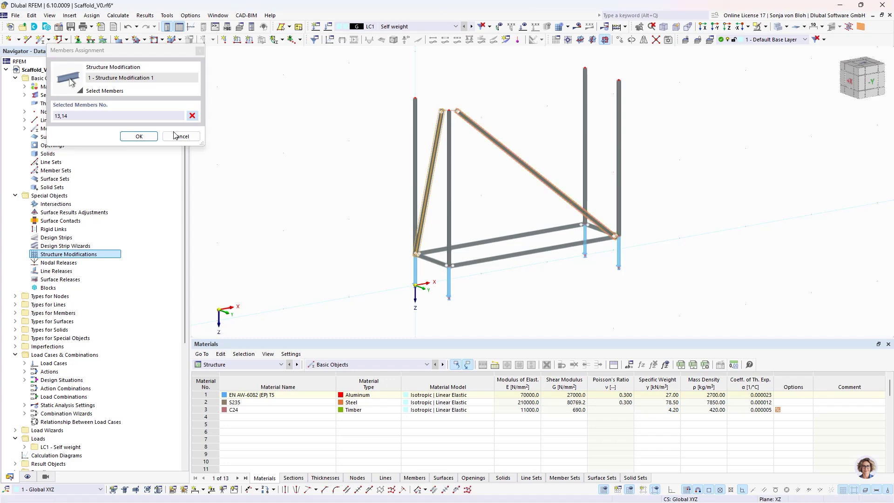
left_click(148, 136)
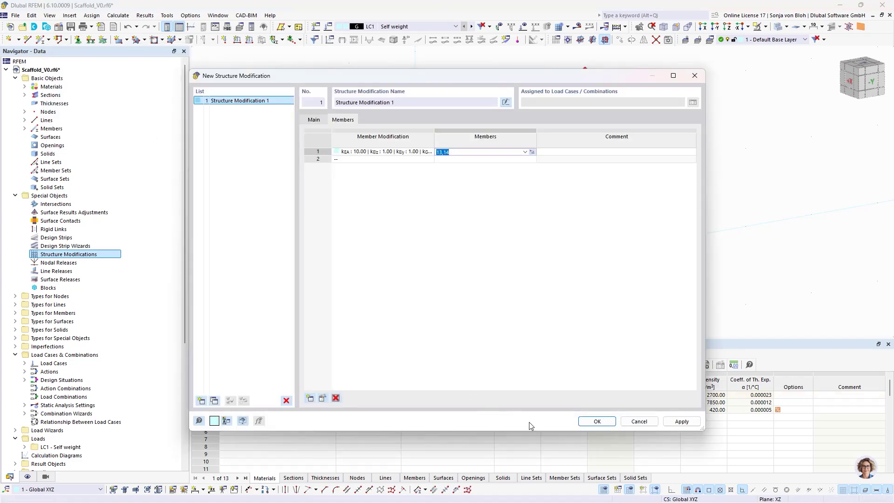
left_click(593, 422)
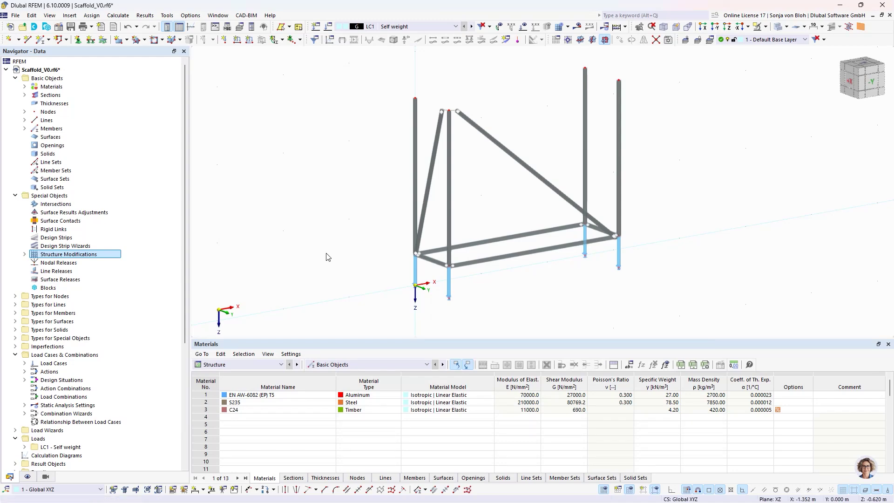
Copy all scaffold members above the jacks once with a displacement vector of Y 0 and Z -2 m
middle_click_drag(559, 284, 484, 271, "ctrl")
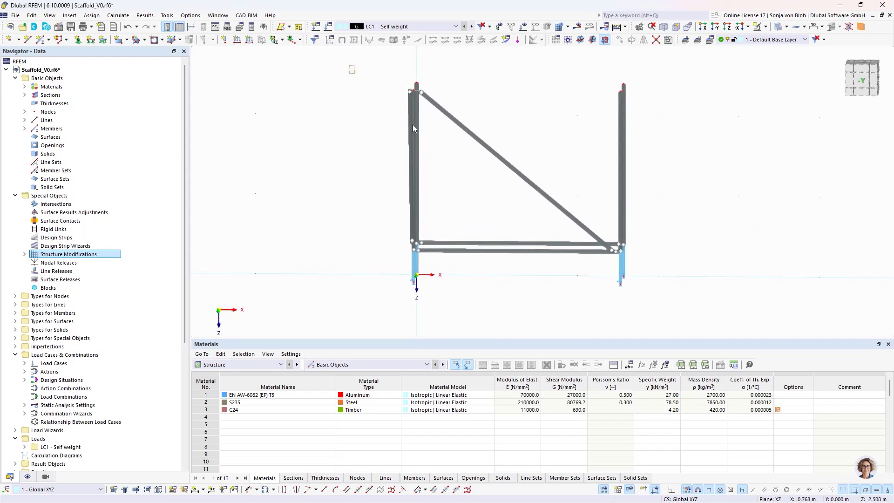
left_click_drag(349, 66, 672, 259)
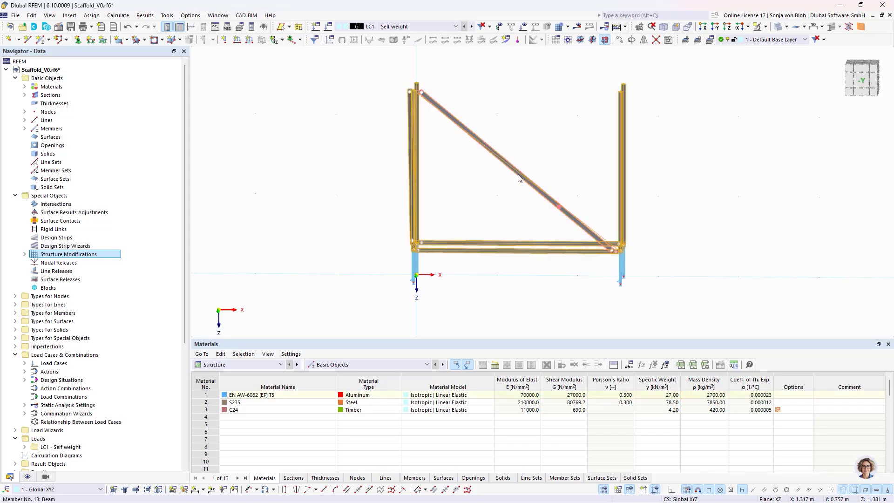
left_click(618, 42)
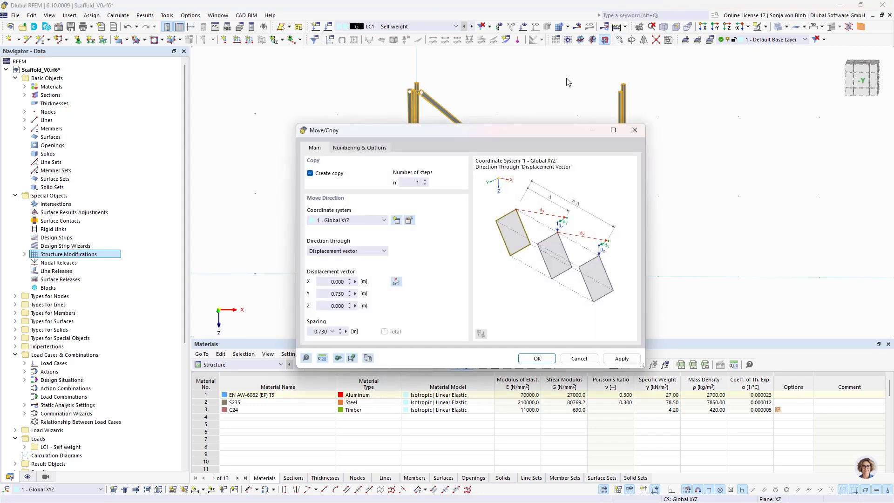
left_click(320, 294)
type("0")
key("Tab")
type("-2")
left_click(522, 357)
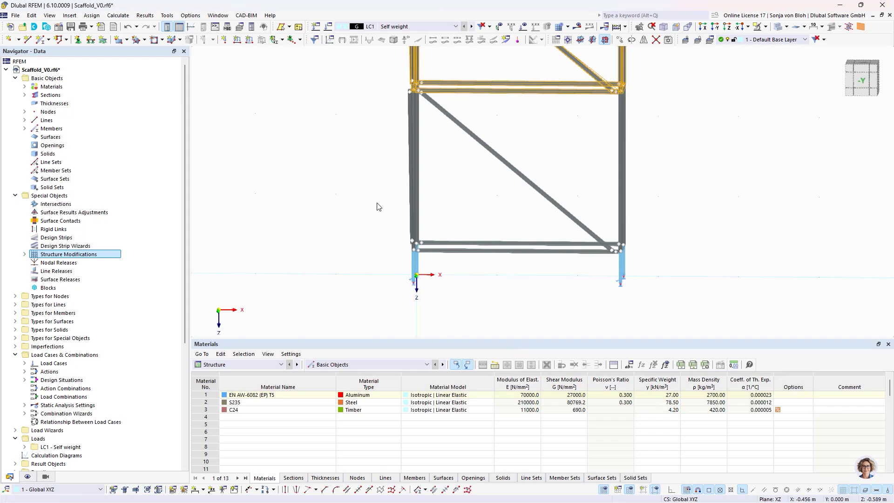
scroll(376, 204, "down", 3)
scroll(374, 219, "down", 2)
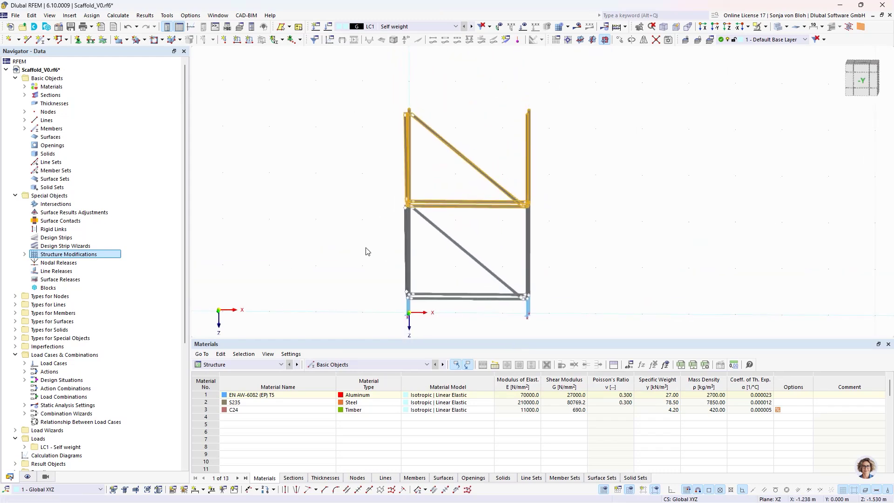
middle_click_drag(379, 247, 331, 254, "ctrl")
left_click(332, 254)
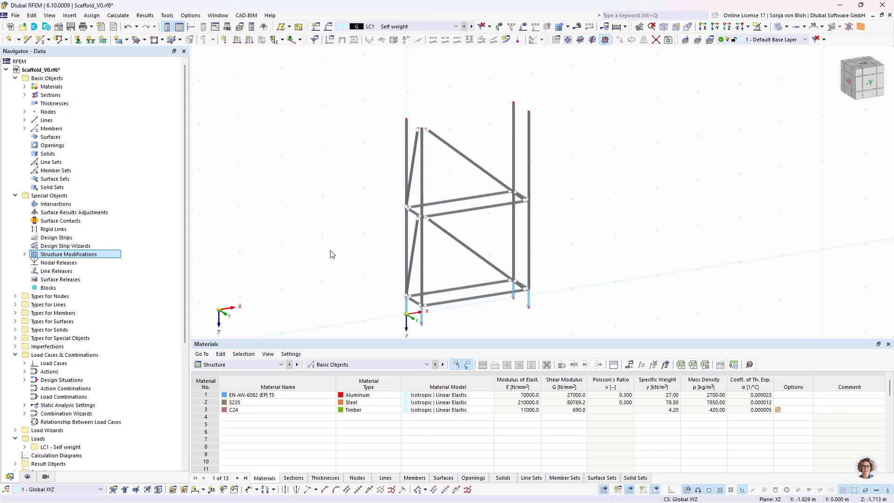
Open three upper standards, members 15, 18 and 19, for joint editing and enable the Nodes on member option
left_click(406, 148)
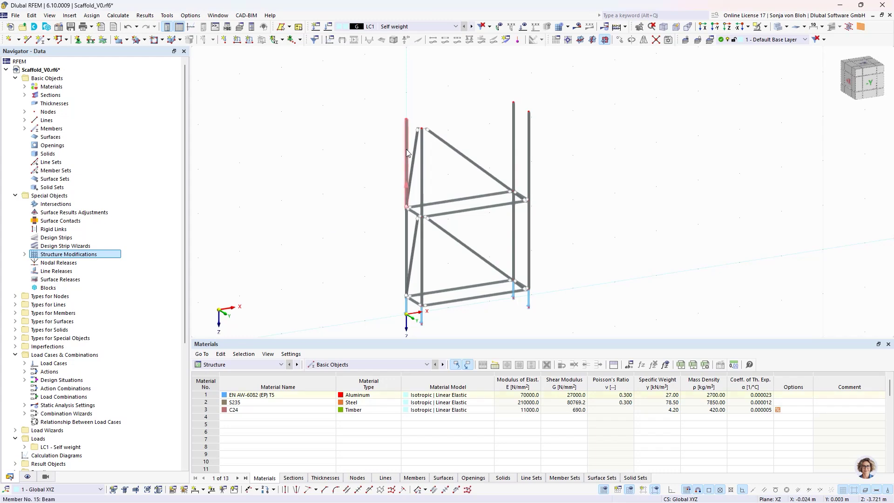
left_click(422, 178)
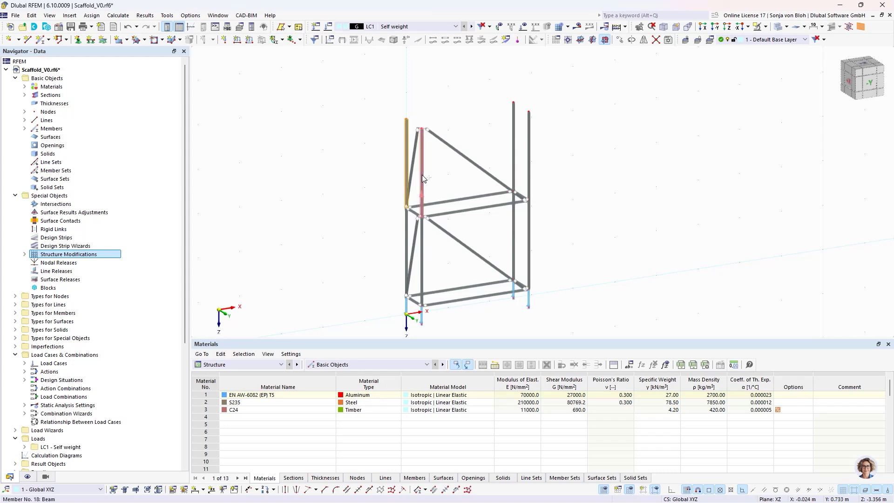
left_click(529, 150)
right_click(529, 150)
mouse_move(559, 182)
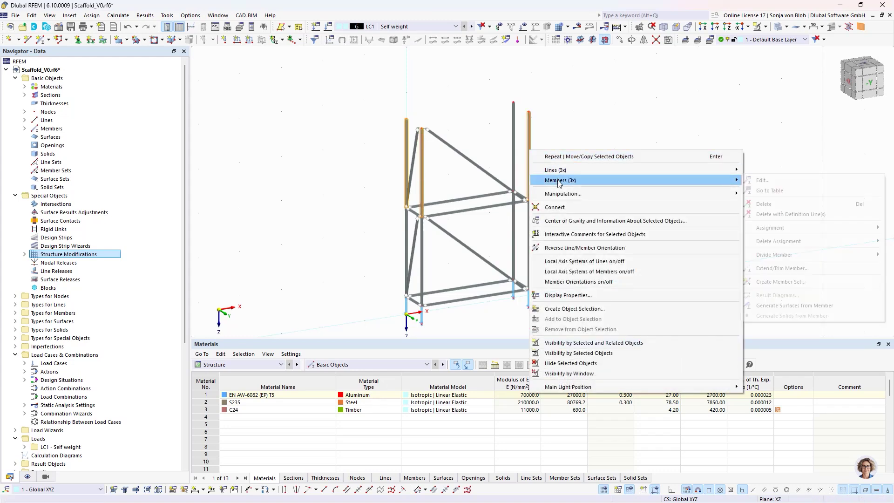
left_click(762, 180)
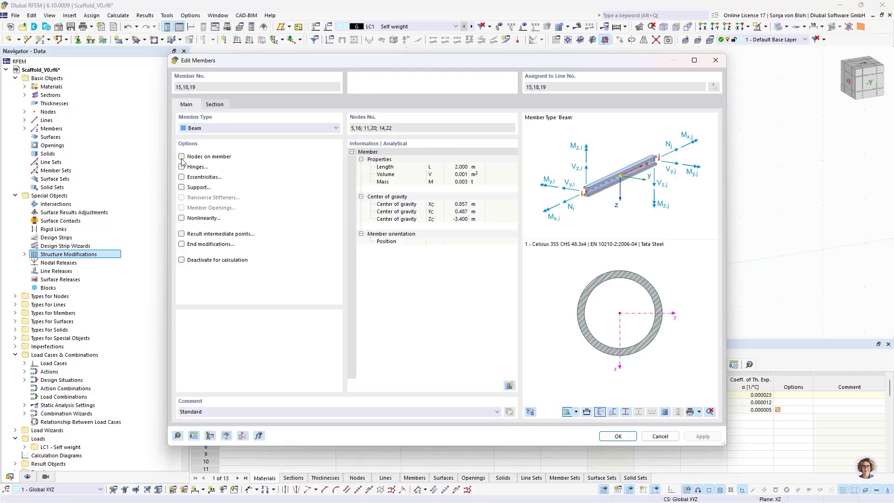
left_click(181, 157)
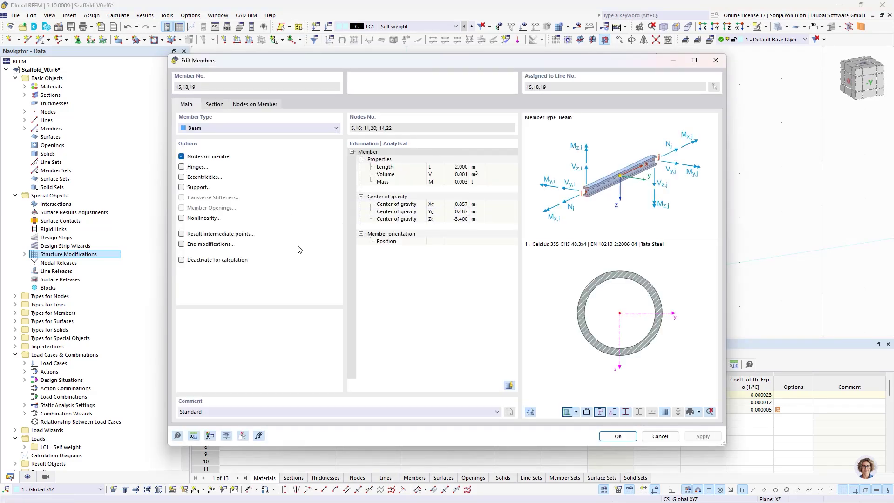
Define the nodes on the three standards by String with absolute node distances of 0.5 and 1 m from the member start
left_click(270, 106)
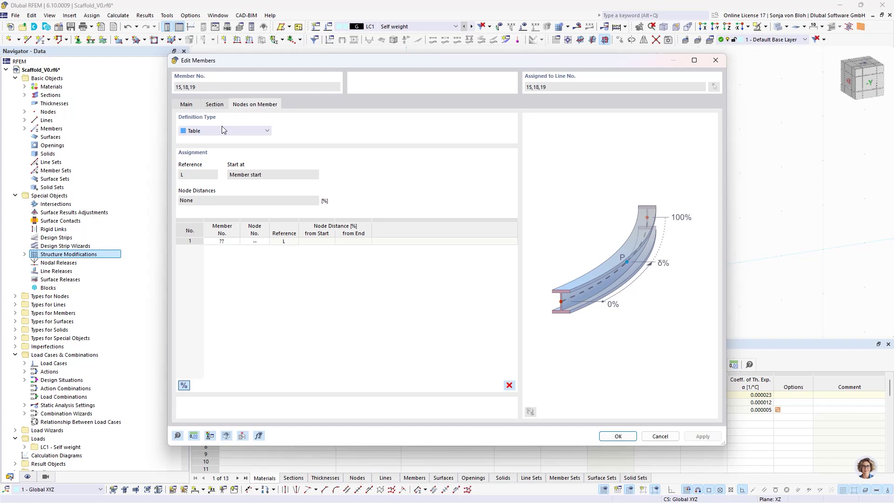
left_click(213, 129)
left_click(202, 146)
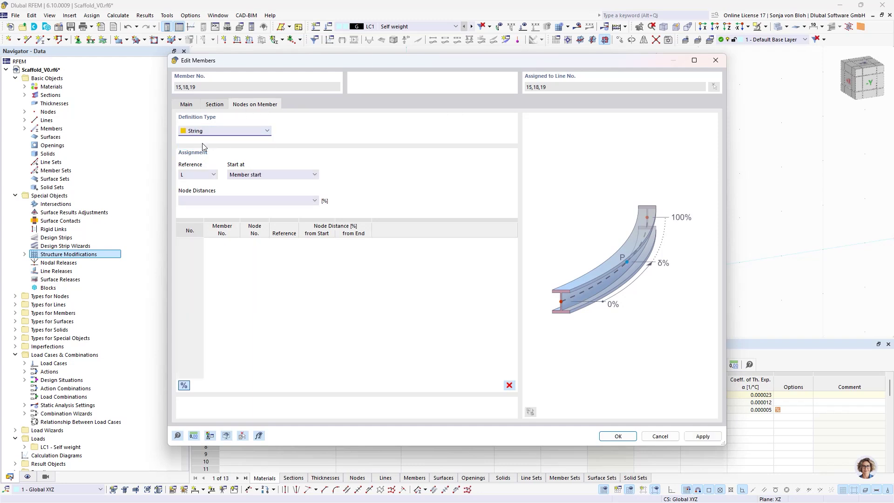
left_click(184, 385)
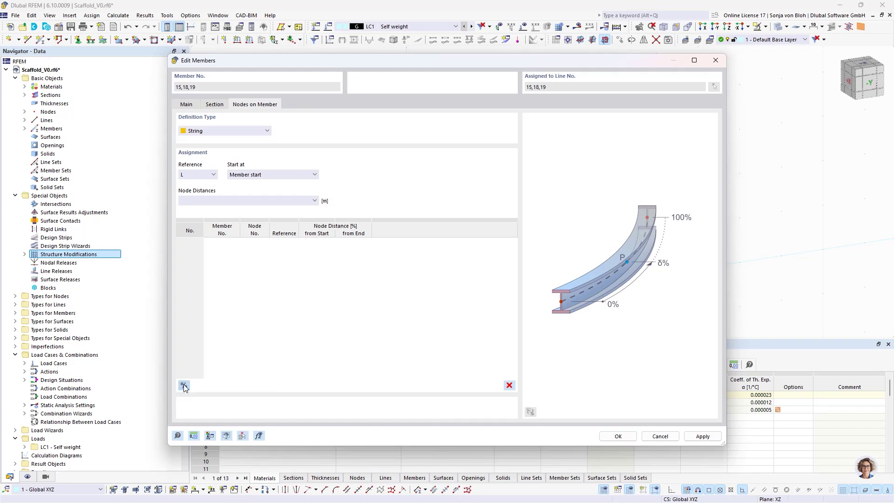
left_click(195, 201)
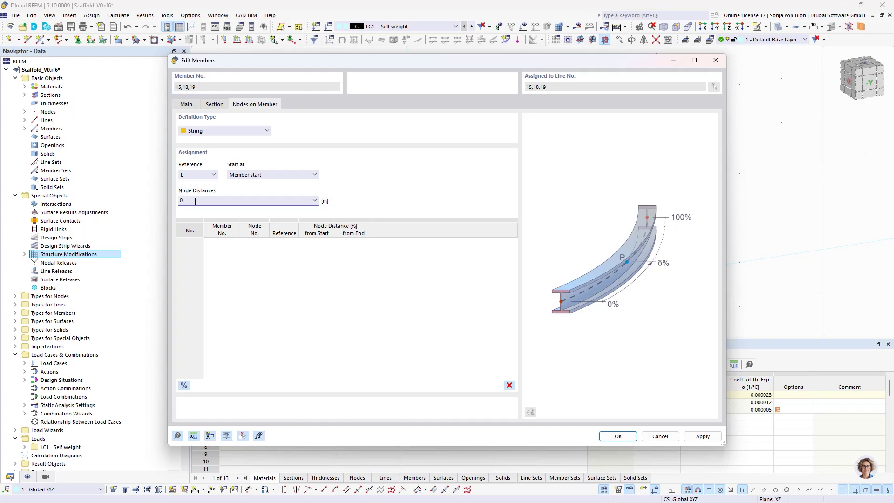
type("0.5 1")
left_click(612, 436)
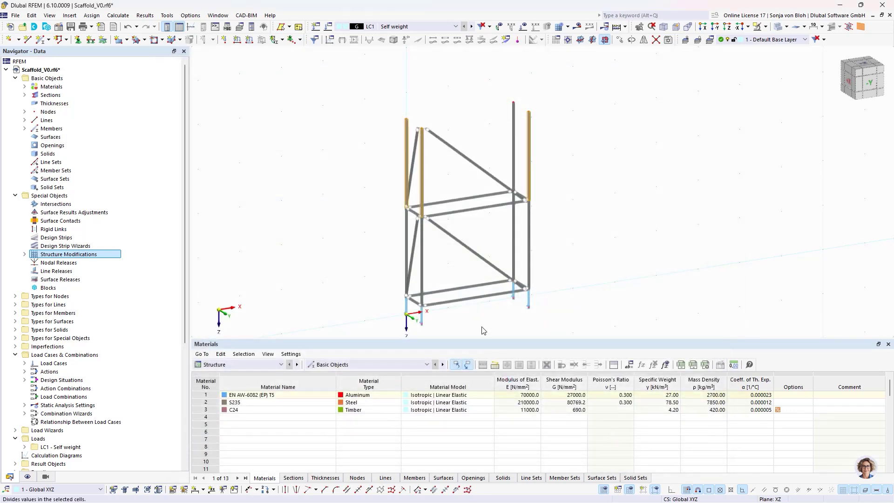
key("Escape")
Start a new beam member with the comment Guardrail and section 1 - Celsius 355 CHS 48.3x4 in EN AW-6082 (EP) T5
scroll(432, 196, "up", 3)
scroll(432, 196, "up", 3)
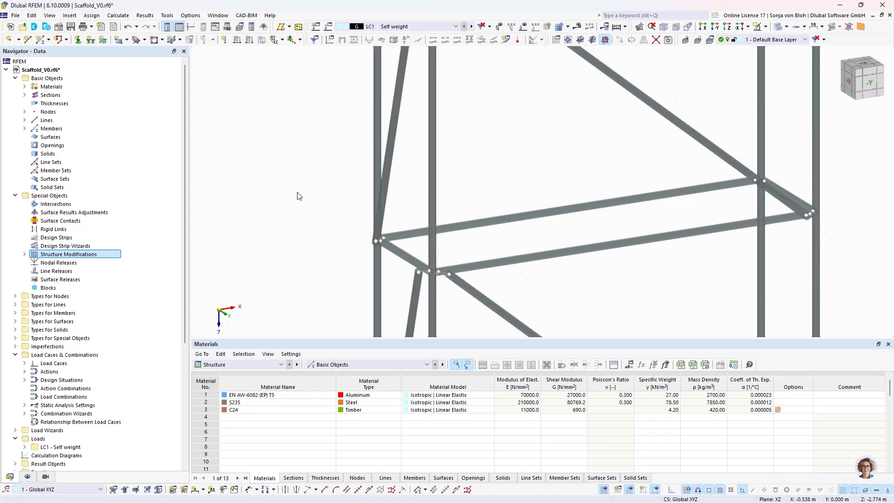
scroll(298, 195, "down", 3)
middle_click_drag(299, 187, 314, 199)
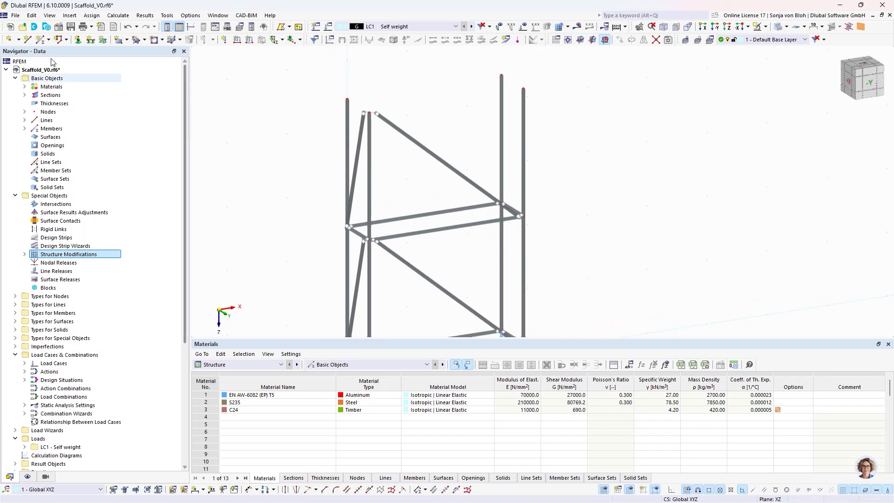
left_click(41, 41)
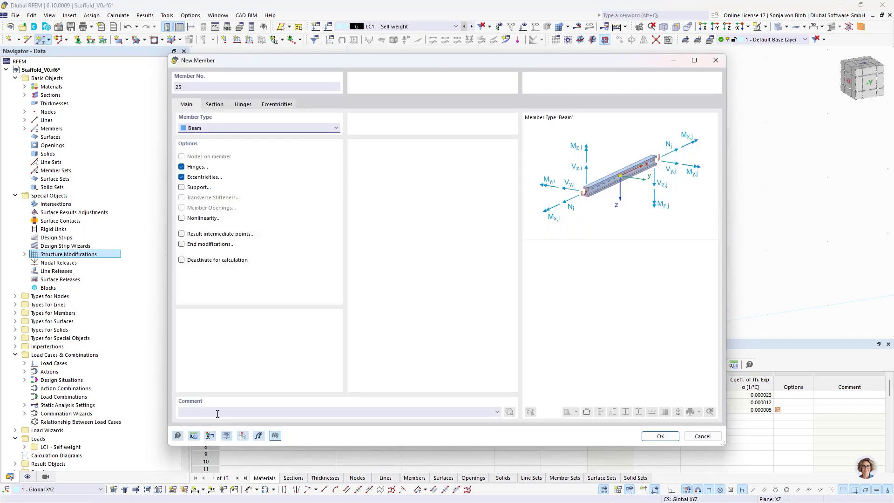
left_click(219, 412)
type("Guardrail")
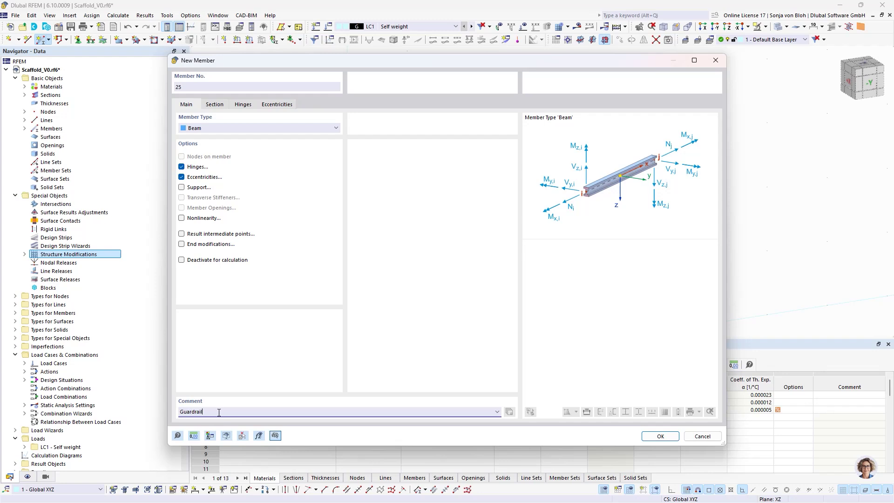
left_click(216, 106)
left_click(251, 333)
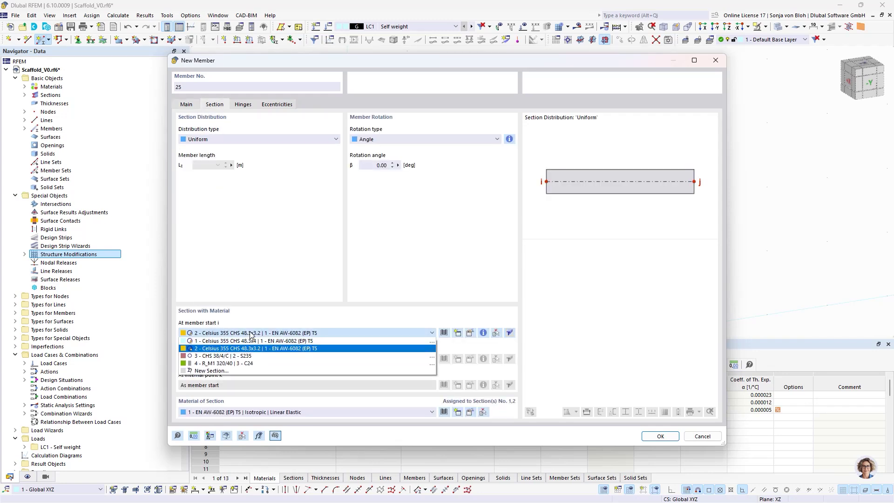
left_click(240, 344)
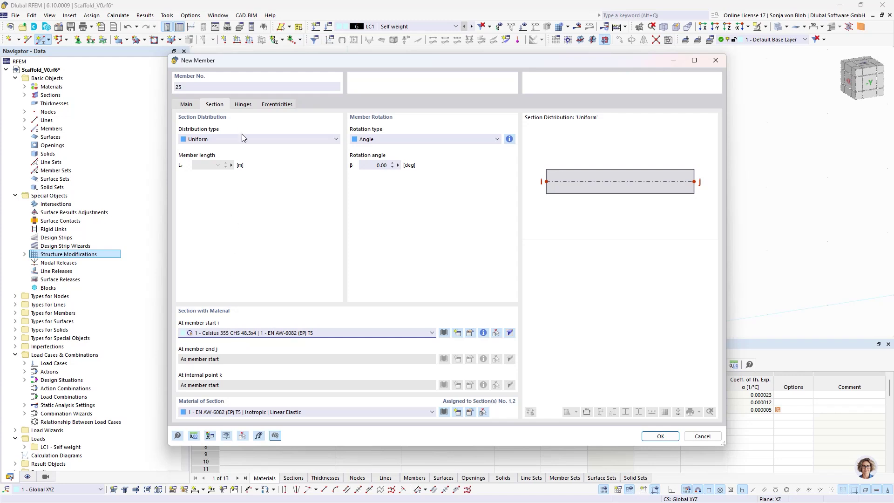
Assign member hinge 1, with Cφ,z of 5.100 kNm/rad and the φy diagram, at the guardrail's start i
left_click(244, 104)
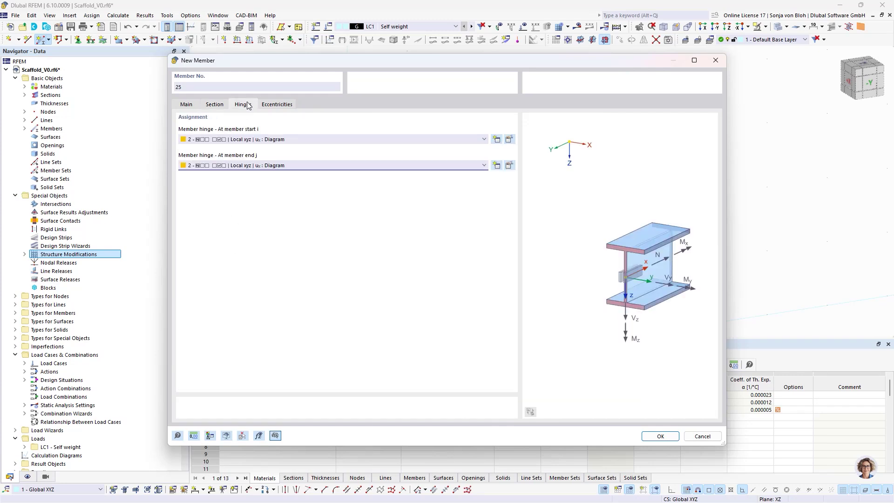
left_click(227, 139)
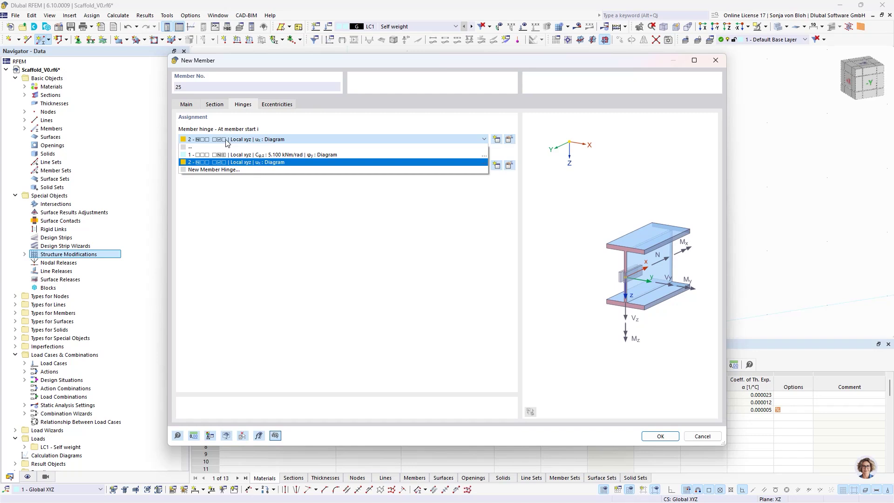
left_click(259, 154)
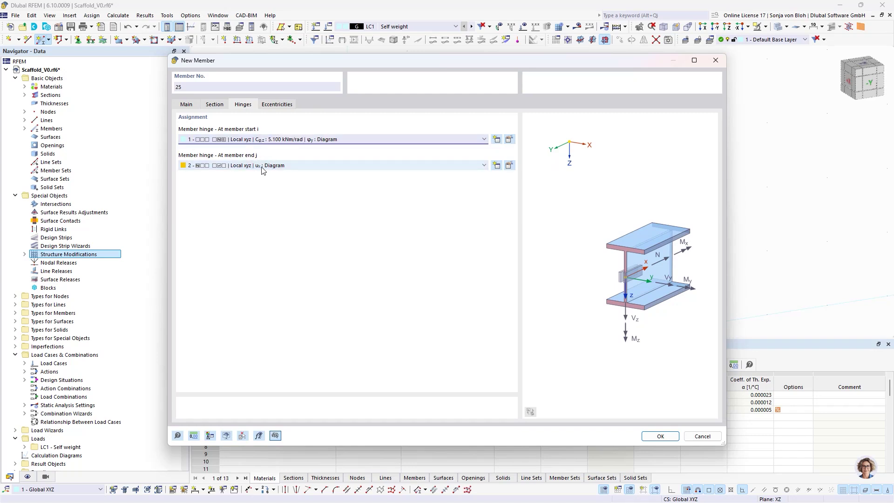
Assign hinge 1 to the new member's end, with eccentricity 1 (25.0 mm) at its start and eccentricity 2 (-25.0 mm) at its end
left_click(262, 166)
left_click(250, 182)
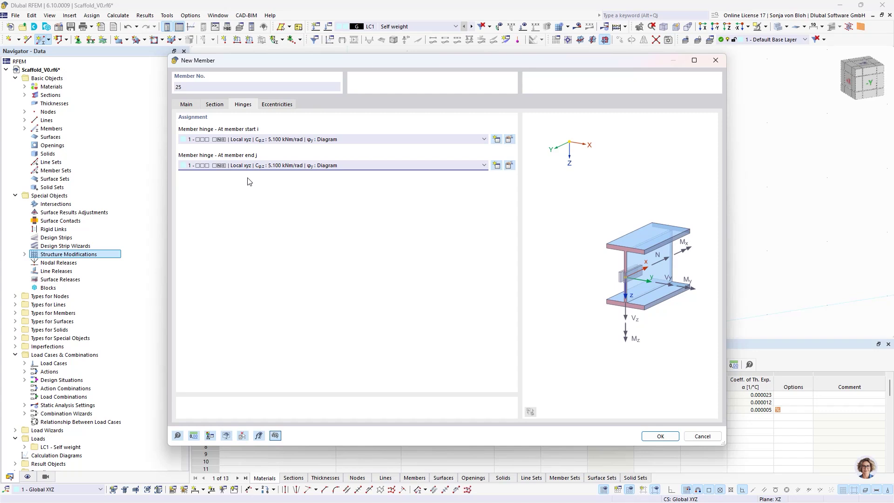
left_click(277, 105)
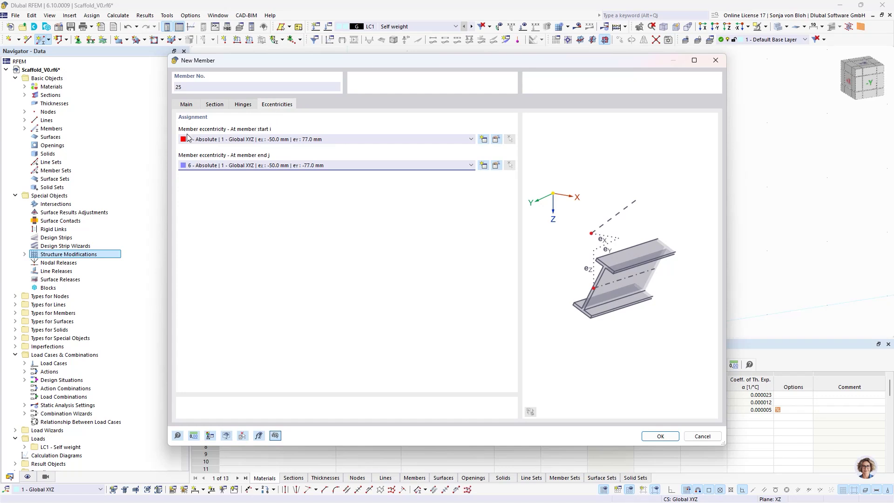
left_click(252, 140)
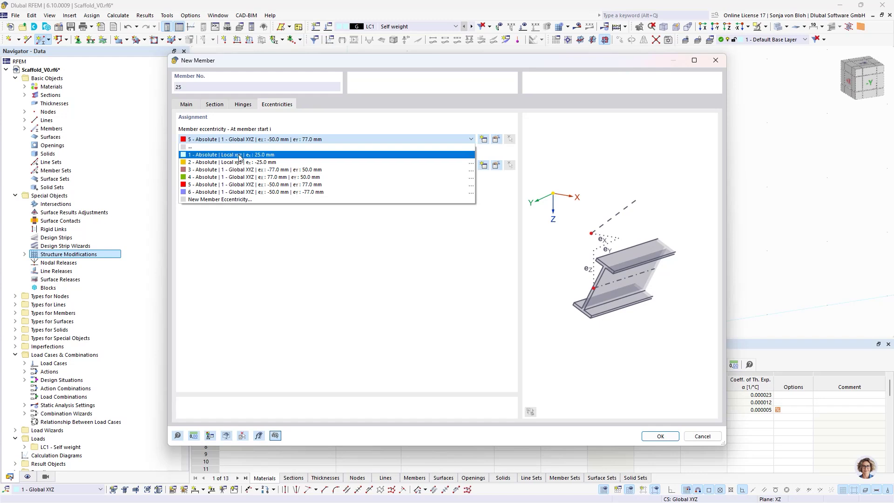
left_click(239, 155)
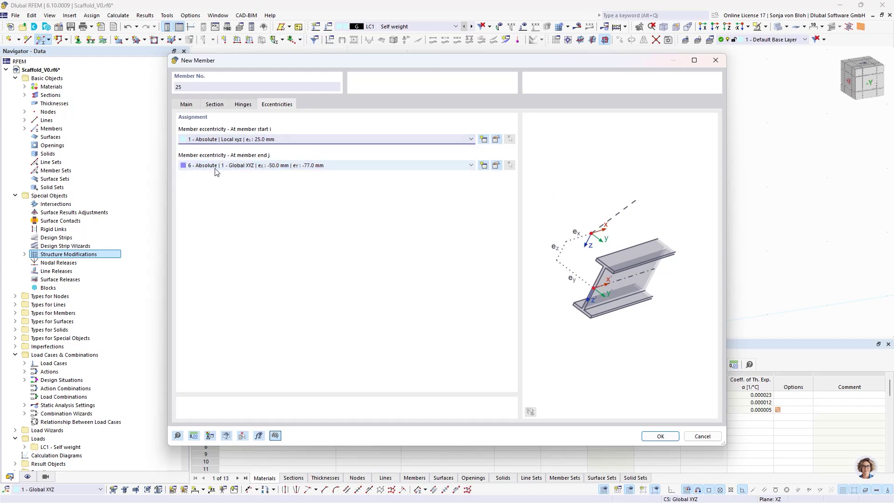
left_click(248, 166)
left_click(228, 188)
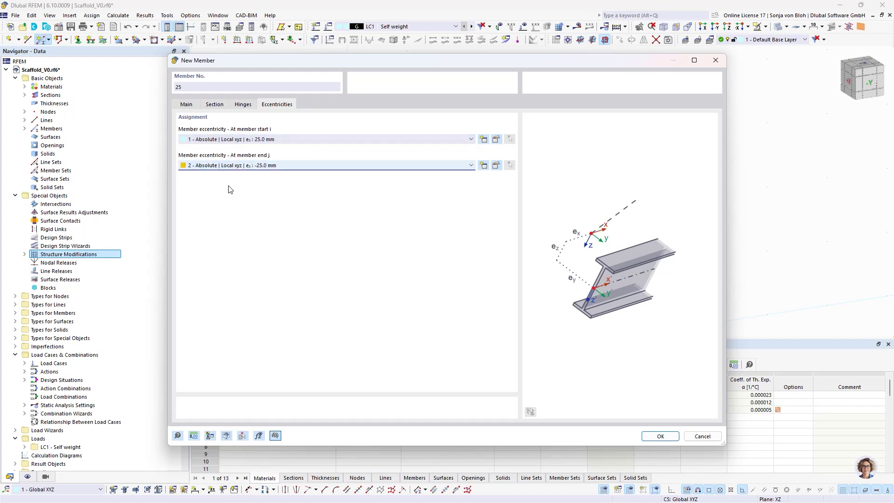
left_click(659, 435)
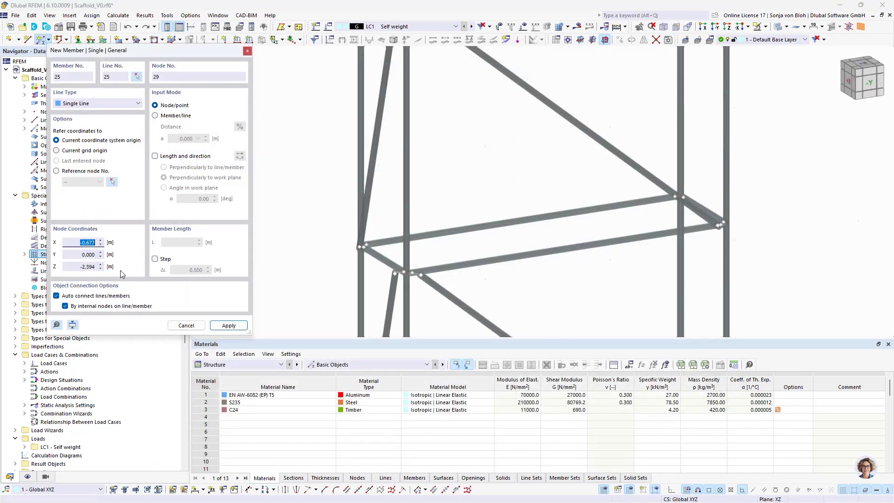
Disable automatic member connection and place two connected members at Z -3.400 m, along the scaffold's short side and its Y 0.730 m long side
left_click(56, 296)
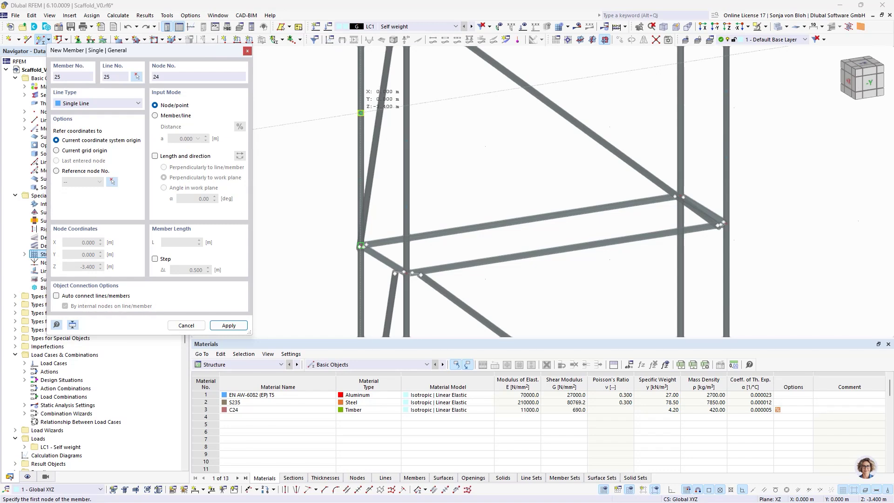
left_click(361, 113)
left_click(406, 140)
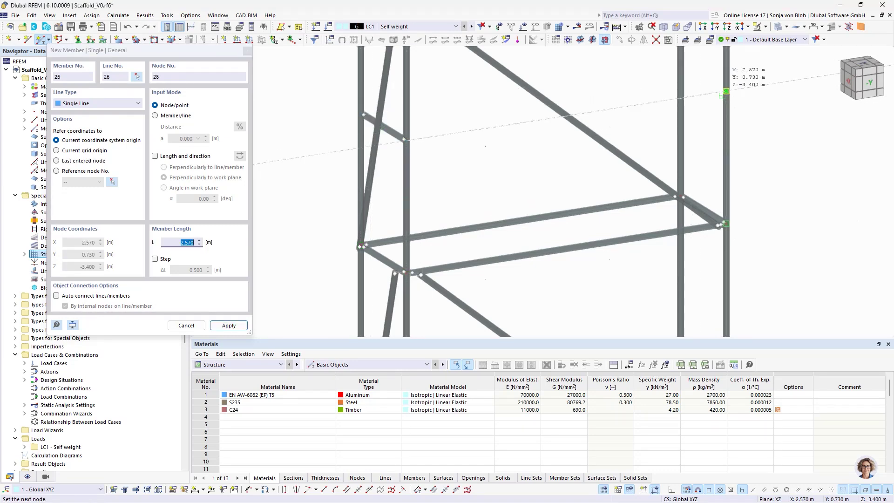
left_click(720, 92)
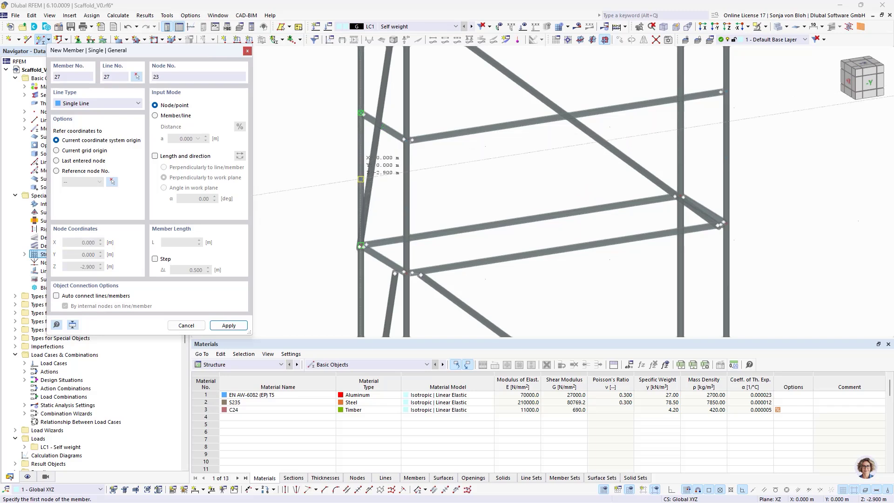
Place two connected members at Z -2.900 m, directly below the previous pair, and finish member placement
left_click(364, 181)
left_click(406, 208)
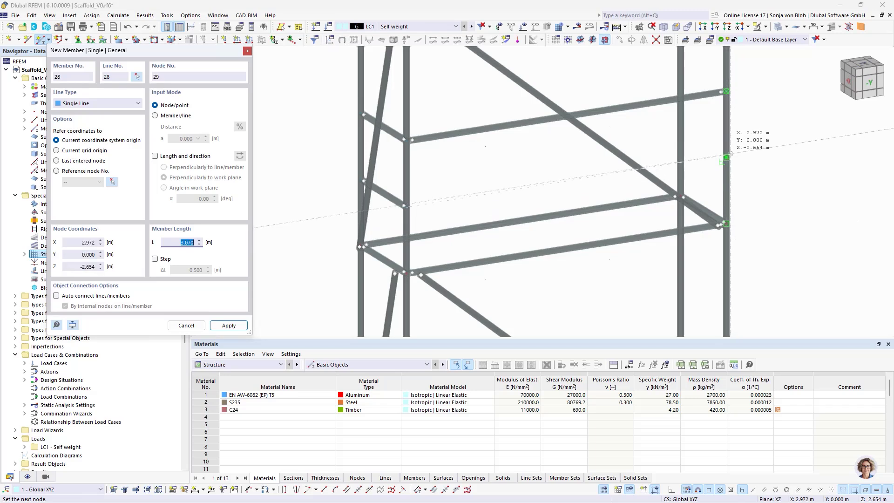
left_click(725, 157)
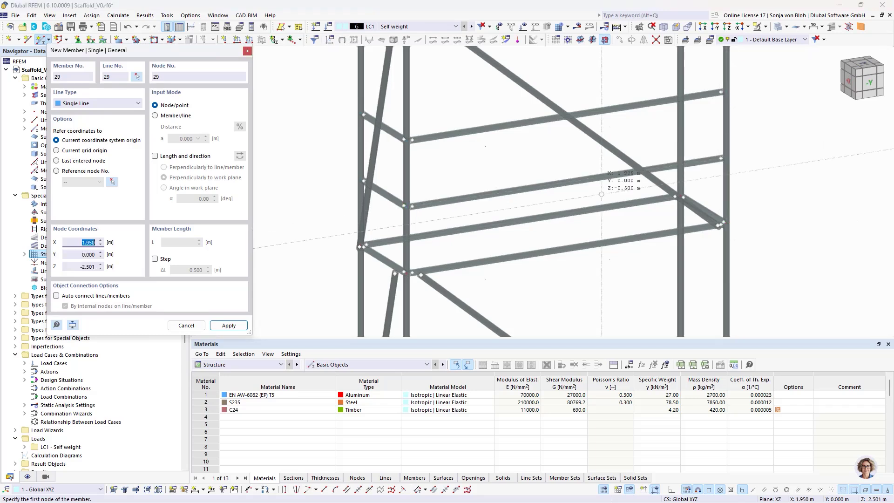
key("Escape")
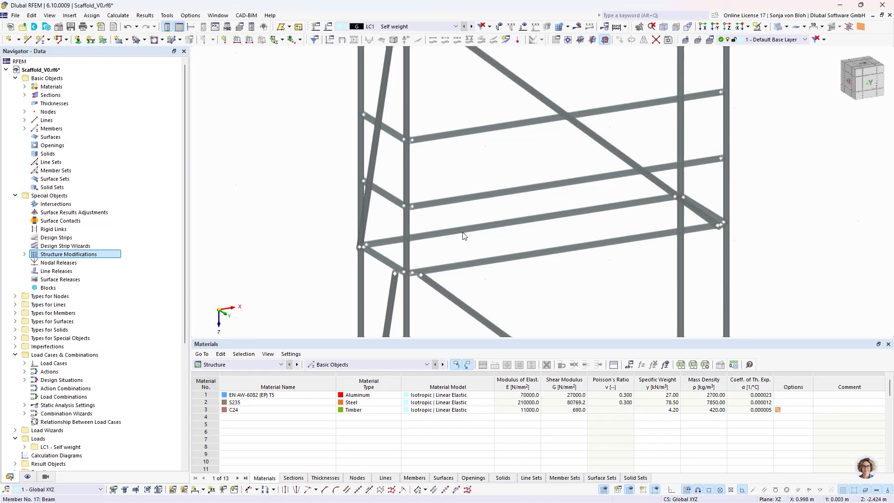
Open both short transoms at platform level (members 21 and 22) for joint editing and enable nodes on member
left_click(386, 259)
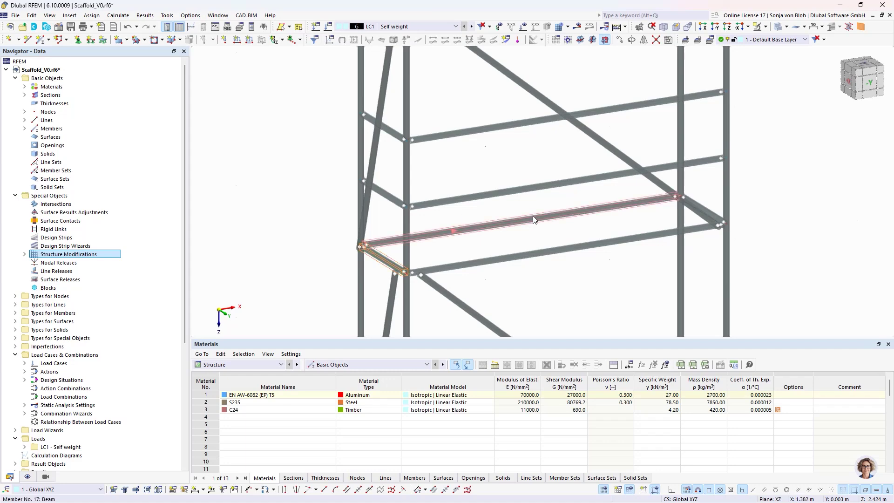
left_click(707, 208, "ctrl")
right_click(380, 259)
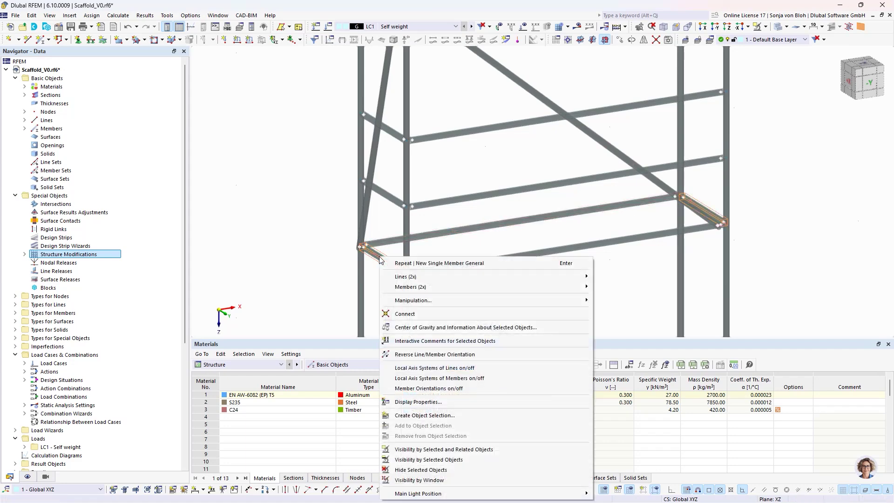
mouse_move(443, 288)
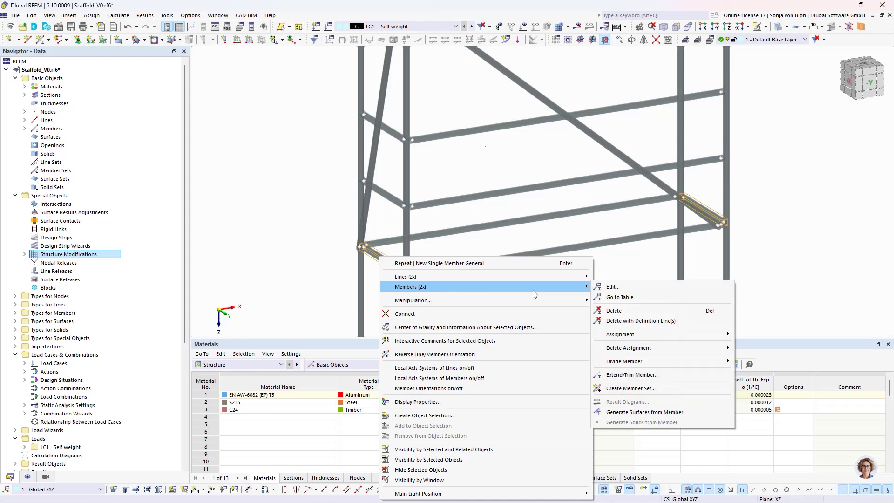
left_click(605, 287)
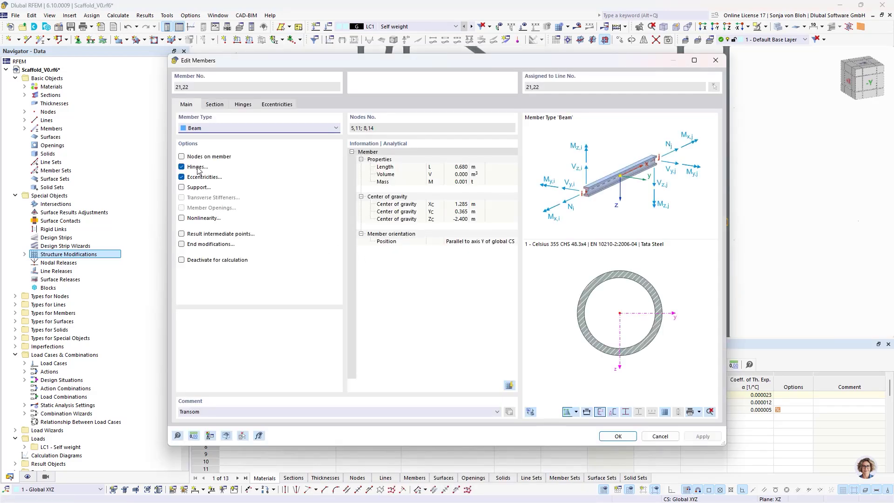
left_click(182, 157)
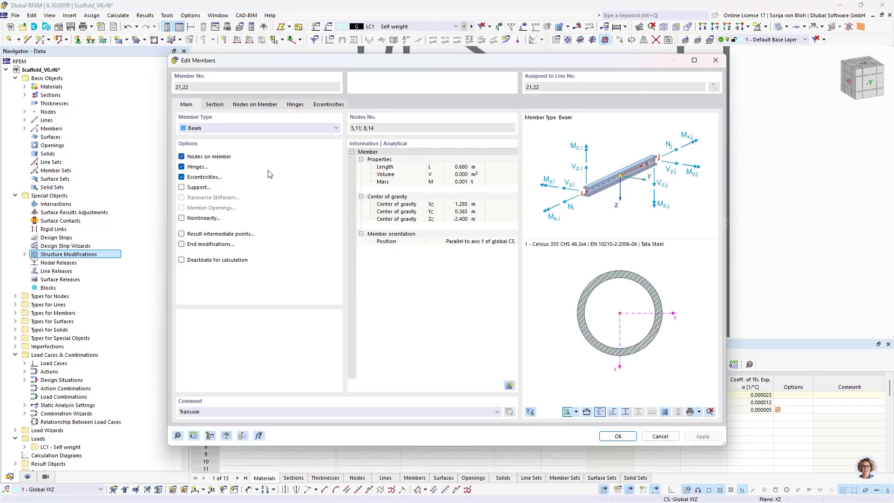
Define the transoms' nodes as a string of absolute distances, 0.18 and 0.5 m from the member start, and apply the edit
left_click(248, 105)
left_click(204, 132)
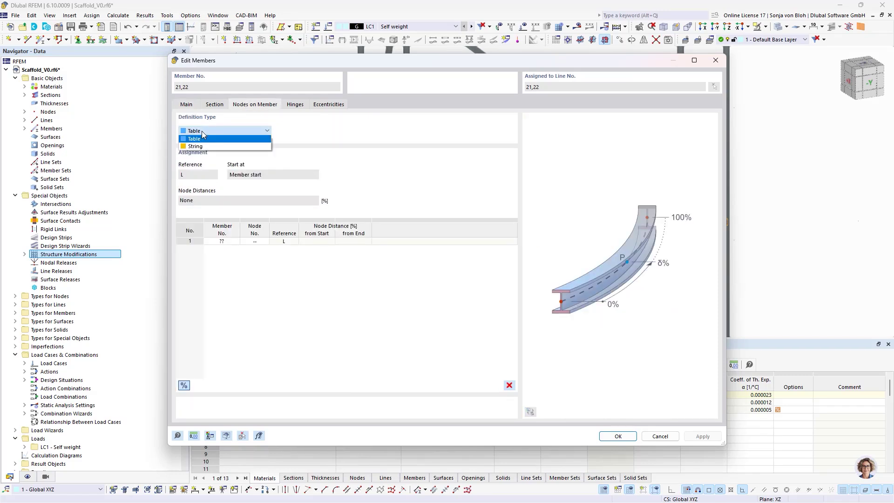
left_click(199, 146)
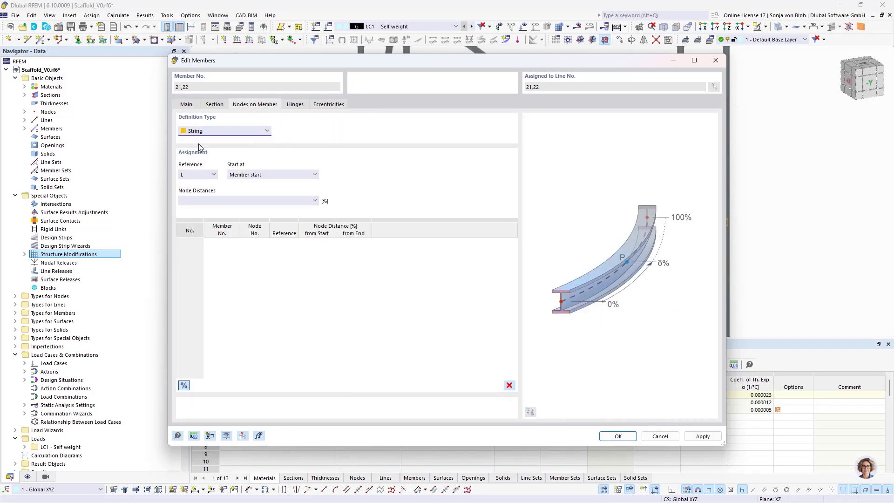
left_click(184, 385)
left_click(205, 201)
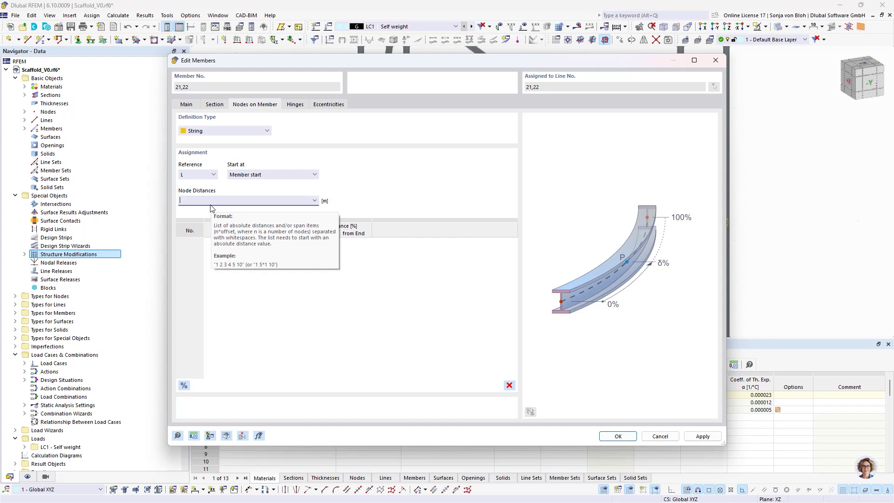
type("0.1")
type("8 0.5")
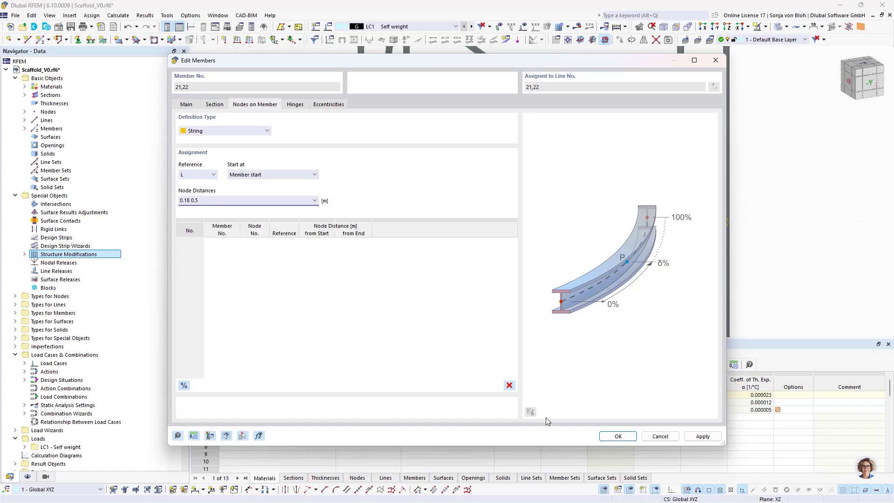
left_click(617, 436)
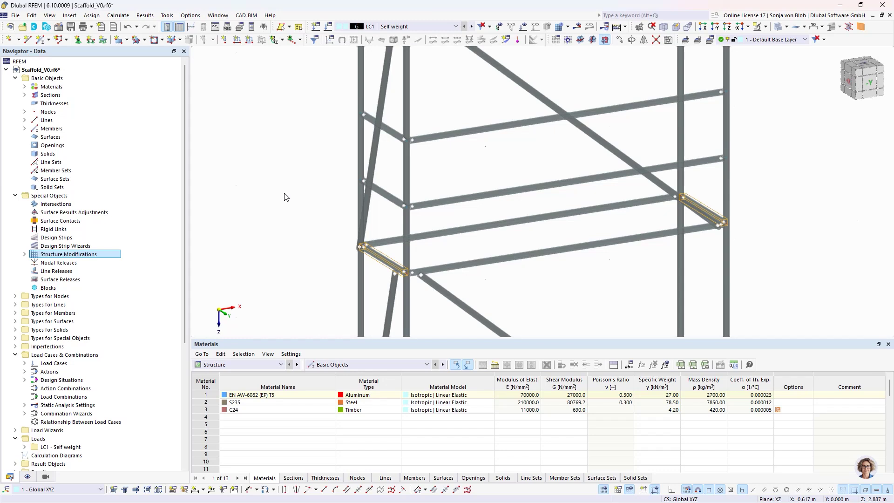
Start a new beam member with the comment "Platform unit" and section 4 - R_M1 320/40 in C24
left_click(43, 42)
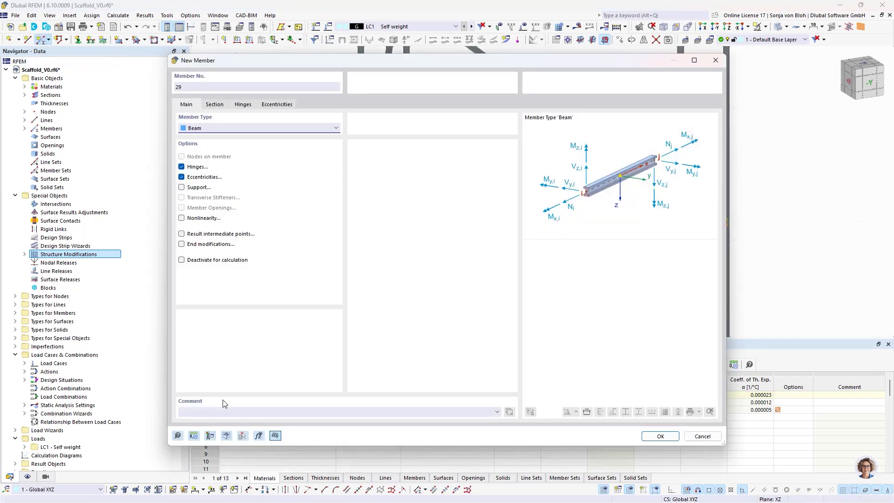
left_click(212, 411)
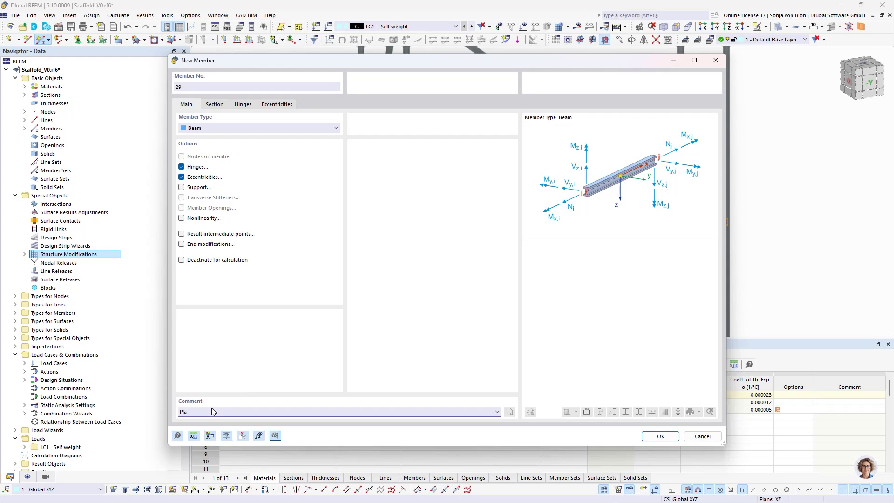
type("Platform unit")
left_click(223, 105)
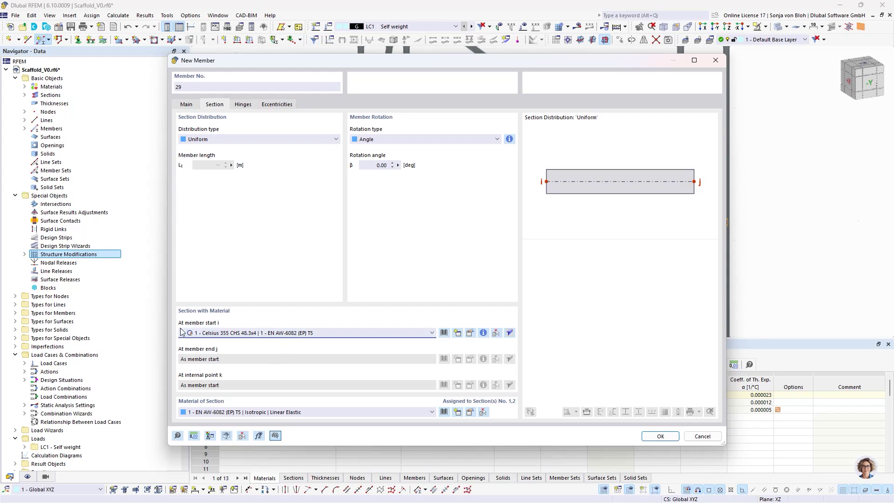
left_click(255, 334)
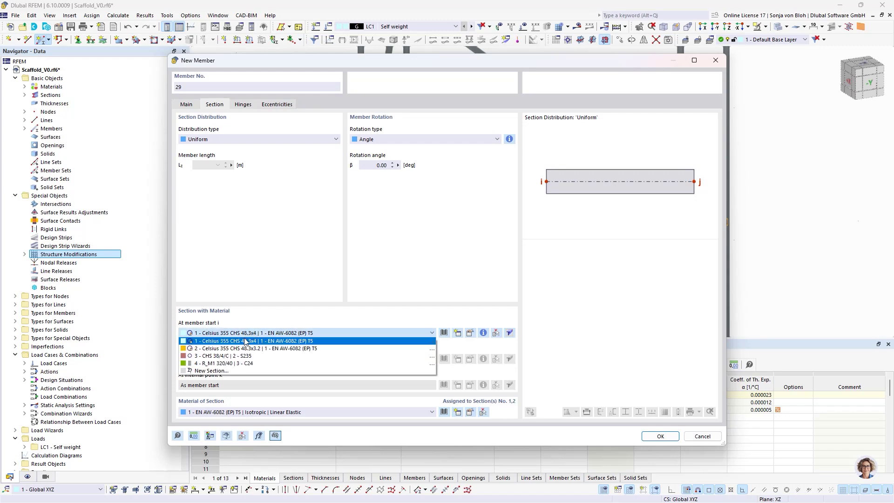
left_click(219, 363)
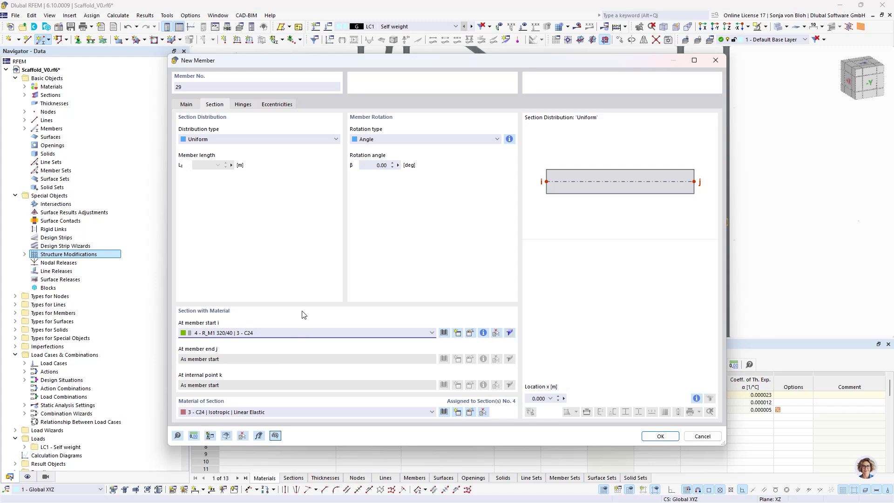
Create a local xyz hinge releasing only the φy rotation for the platform member's start
left_click(240, 104)
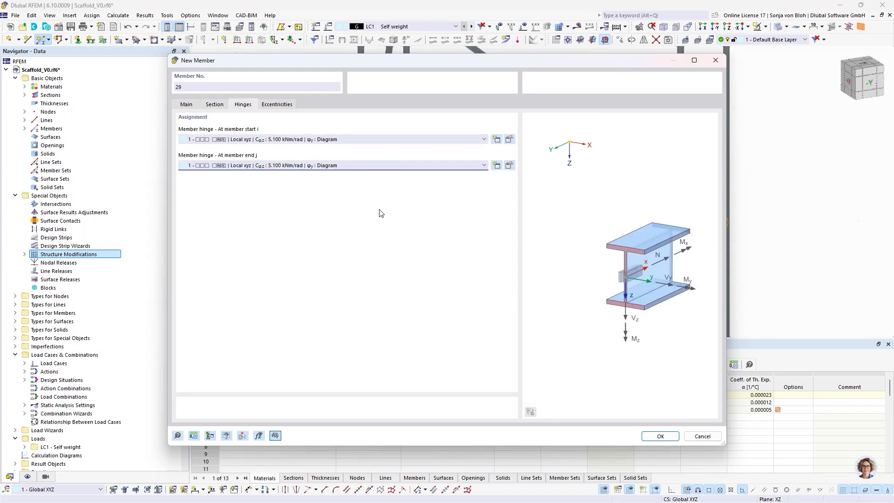
left_click(496, 140)
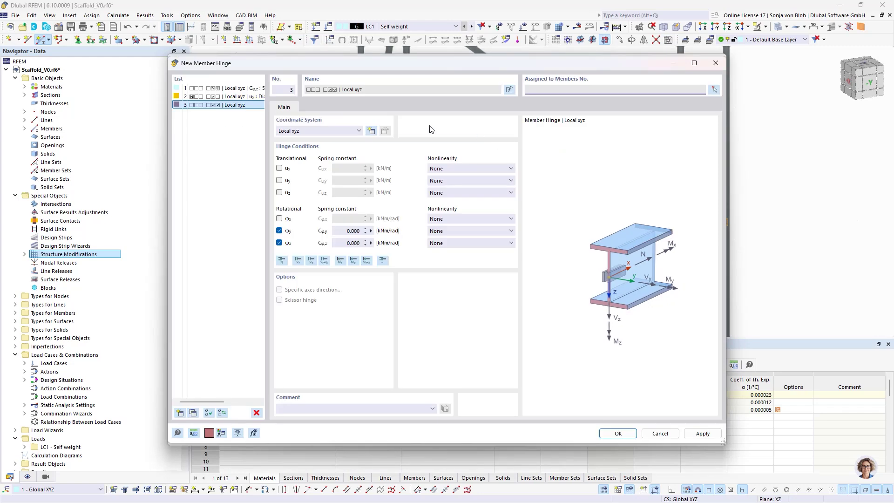
left_click(279, 243)
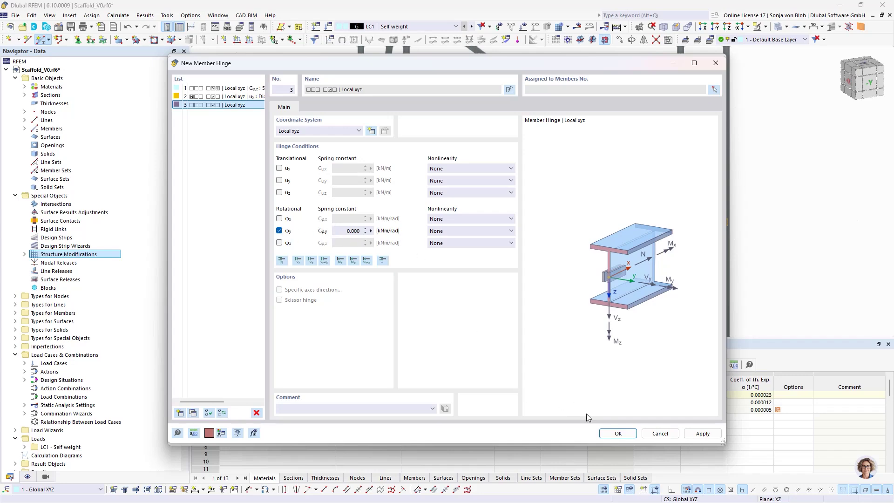
left_click(616, 433)
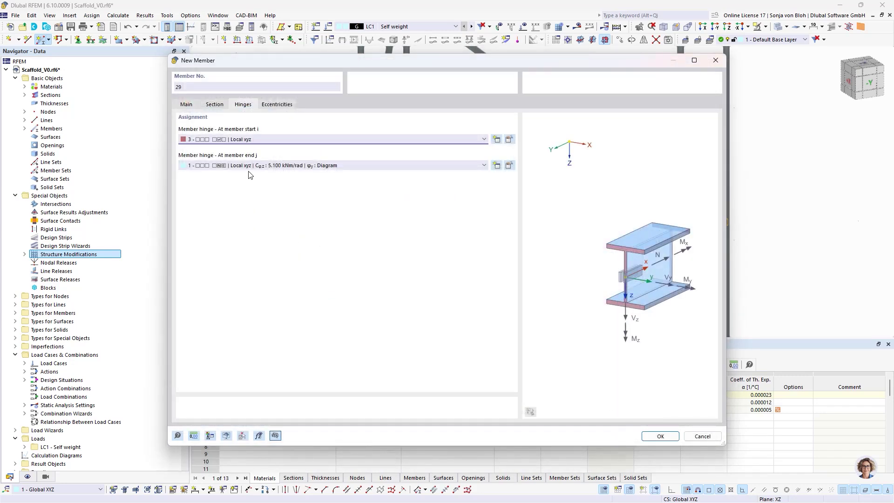
Assign hinge 3 to the platform member's end as well and switch off the member's eccentricities
left_click(270, 167)
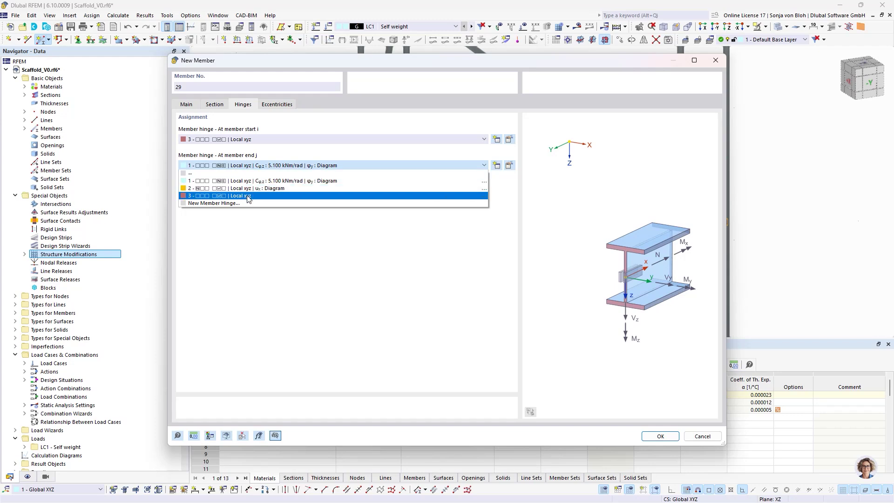
left_click(248, 196)
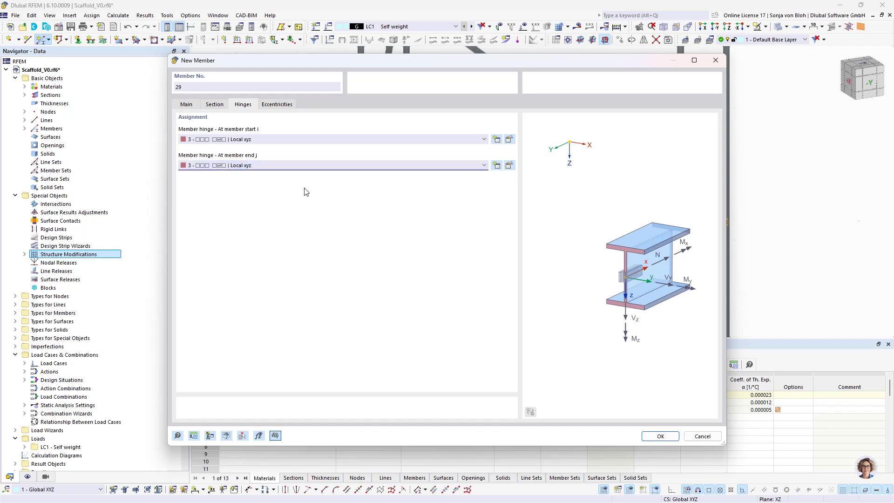
left_click(187, 105)
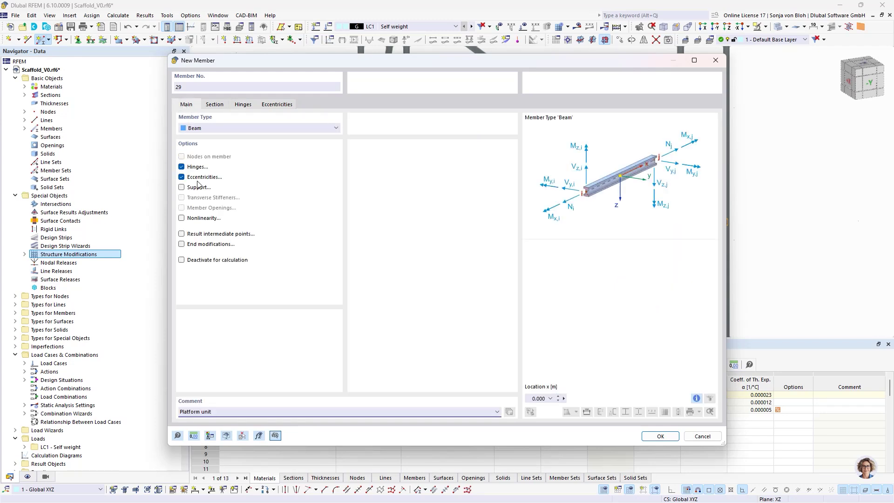
left_click(181, 177)
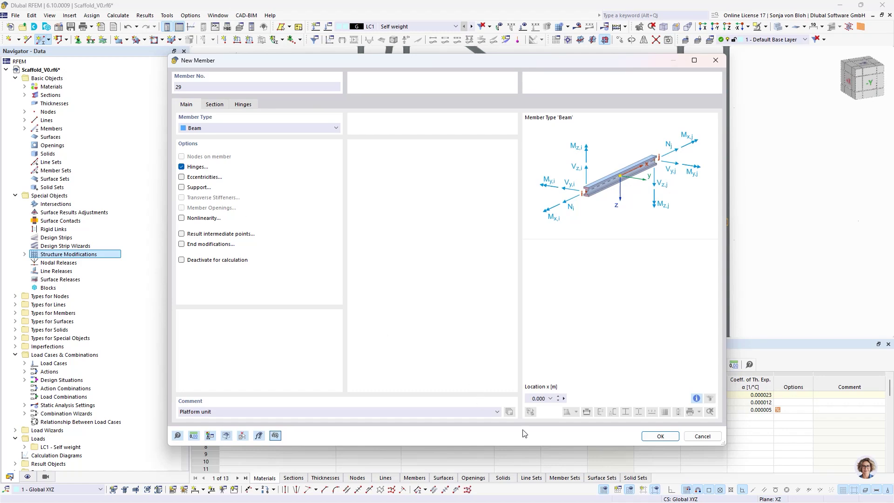
Confirm the platform unit's properties and place the first 2.57 m long unit between the two transoms' nodes at Y 0.525 m
left_click(660, 437)
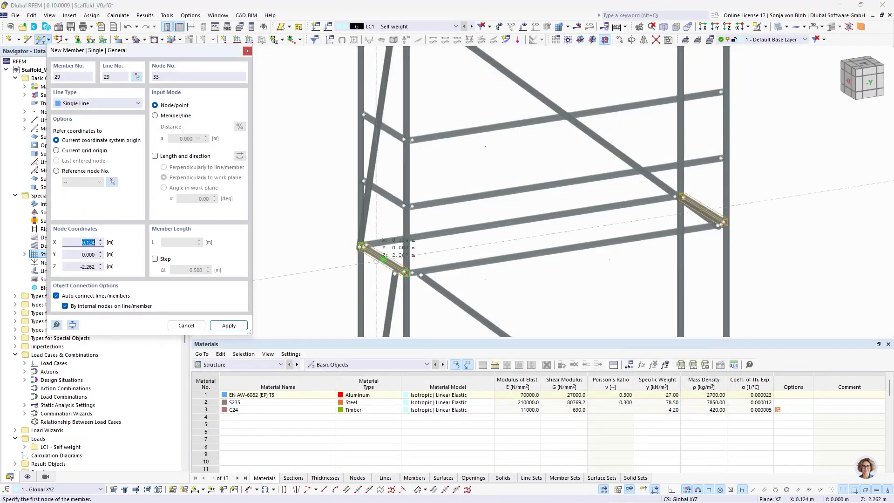
scroll(355, 236, "up", 3)
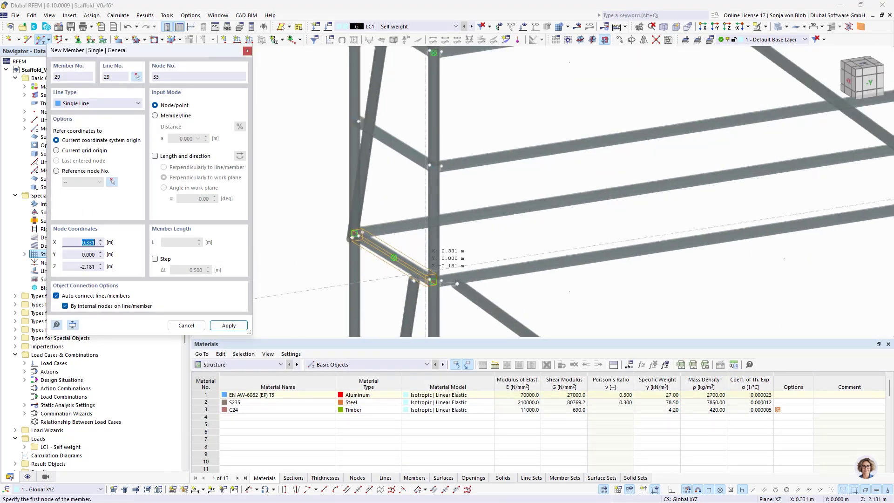
scroll(438, 291, "up", 2)
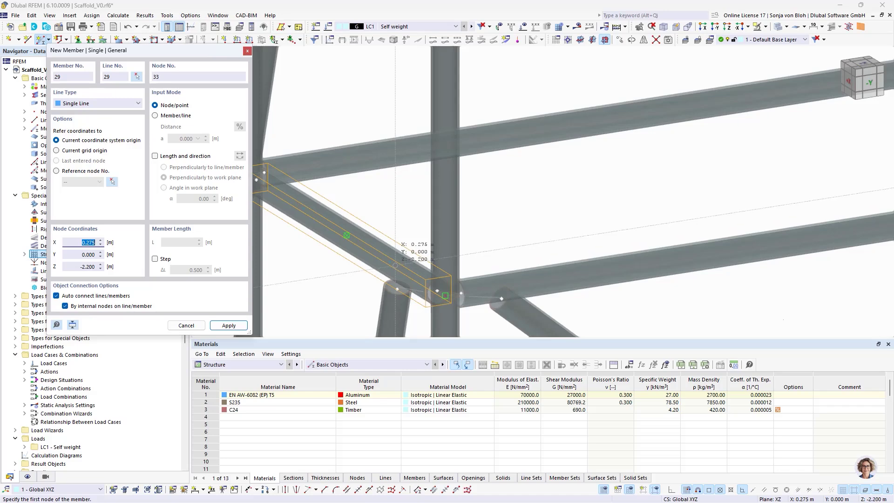
left_click(397, 264)
scroll(335, 281, "down", 2)
scroll(335, 281, "down", 3)
scroll(775, 182, "up", 4)
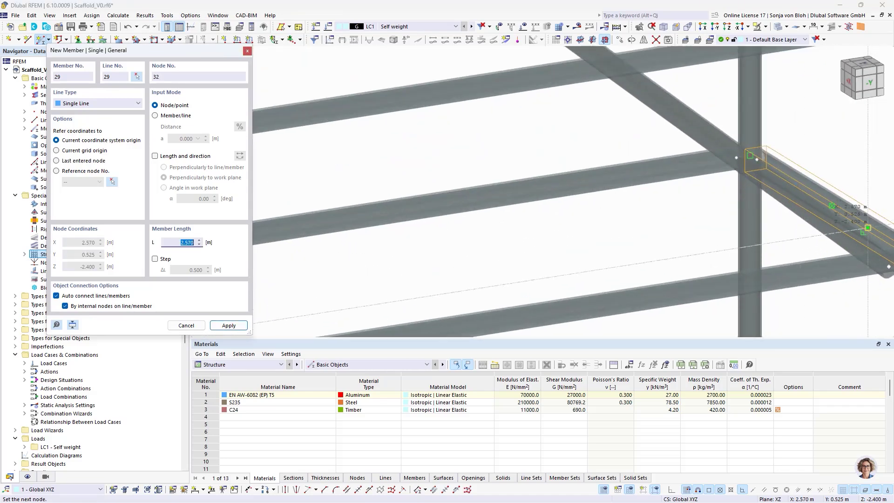
left_click(861, 229)
scroll(832, 206, "down", 3)
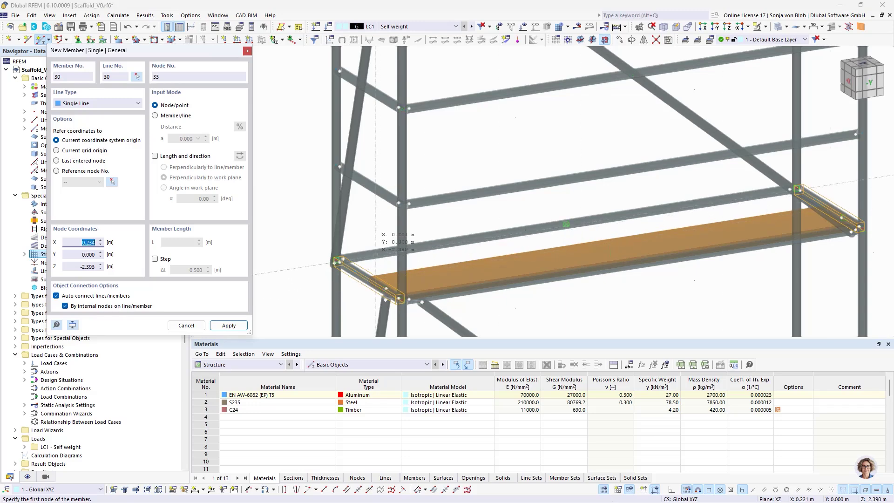
Place a second 2.57 m long platform unit between the two transoms' nodes at Y 0.205 m and end member input
left_click(355, 271)
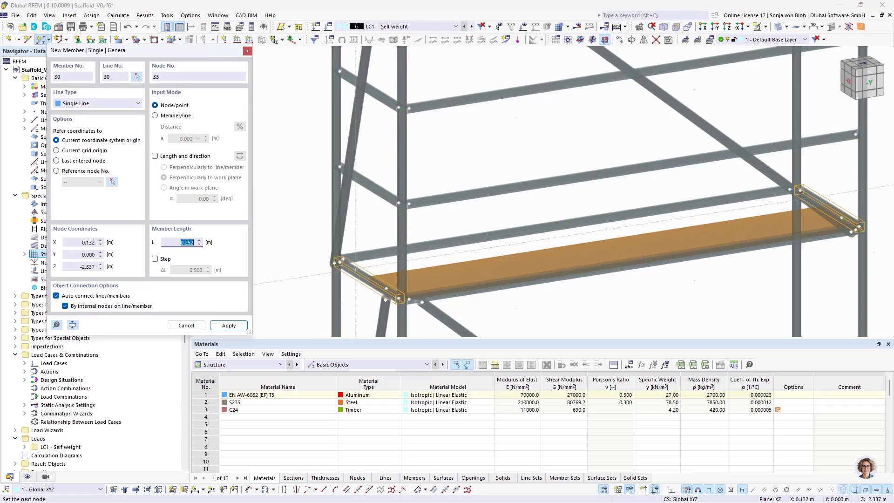
scroll(768, 195, "up", 3)
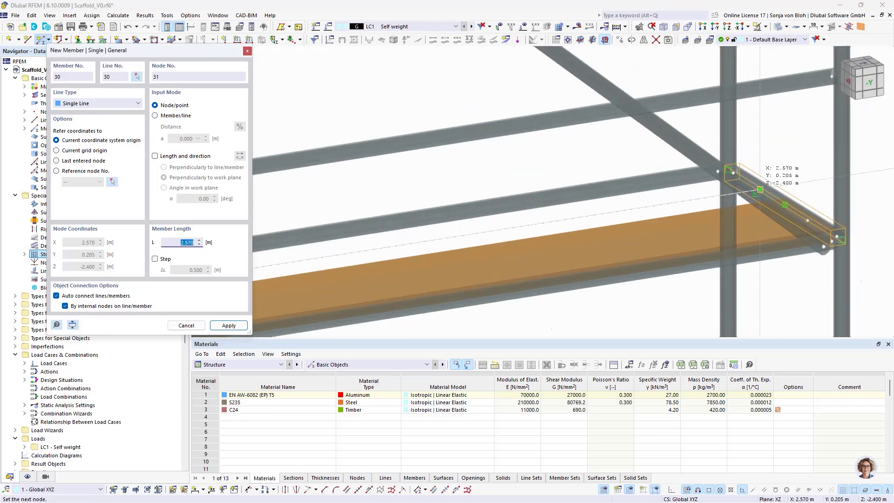
left_click(766, 189)
scroll(645, 182, "down", 3)
scroll(645, 182, "down", 3)
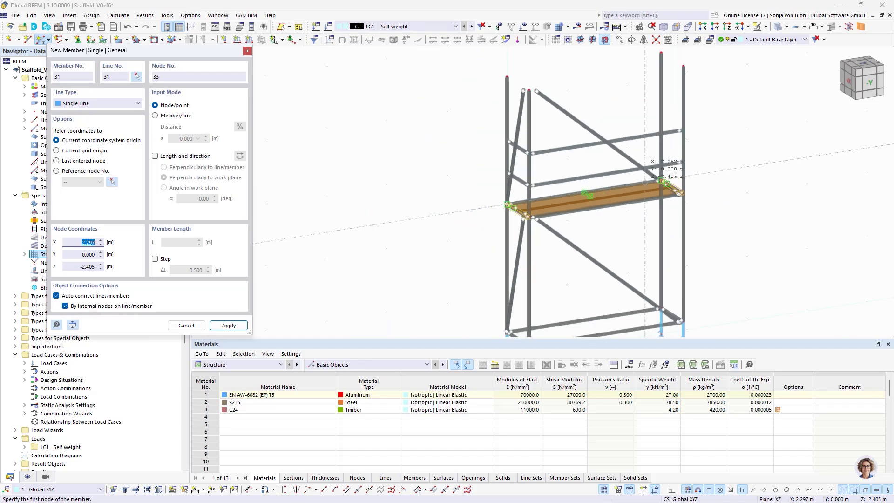
key("Escape")
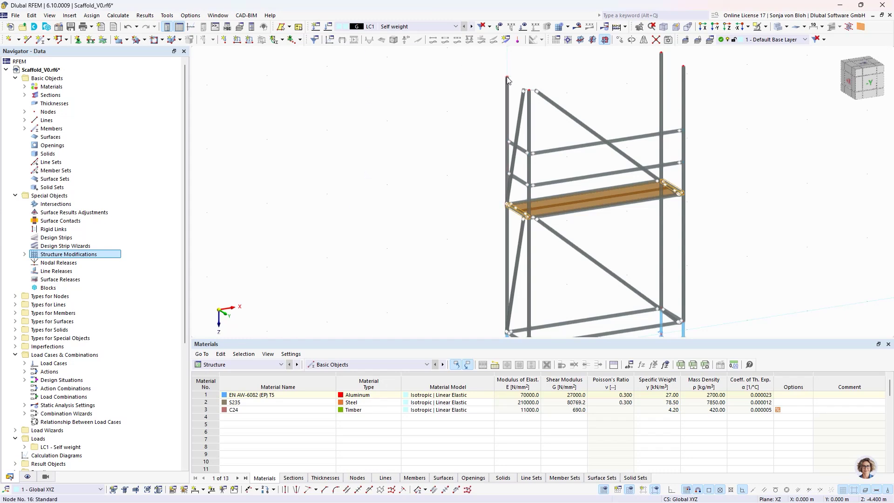
Create a nodal support fixed only in uX and uY and assign it to nodes 16 and 18 atop the standards
middle_click_drag(574, 73, 495, 106)
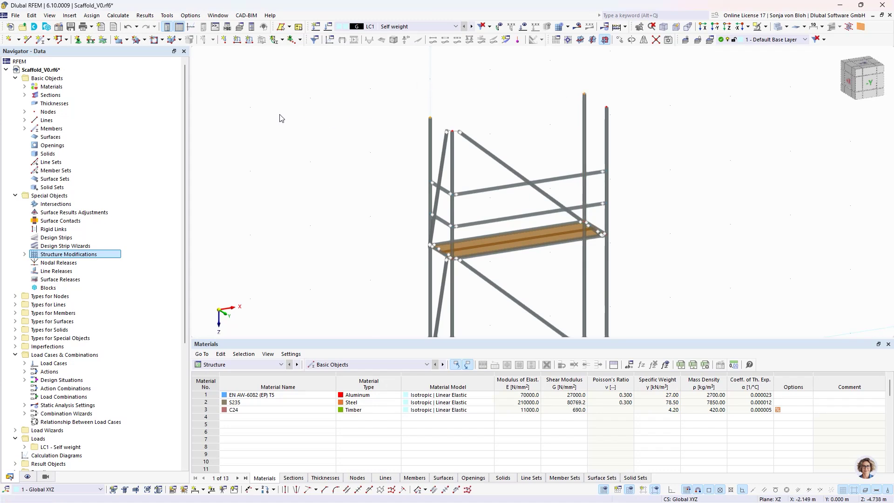
left_click(78, 40)
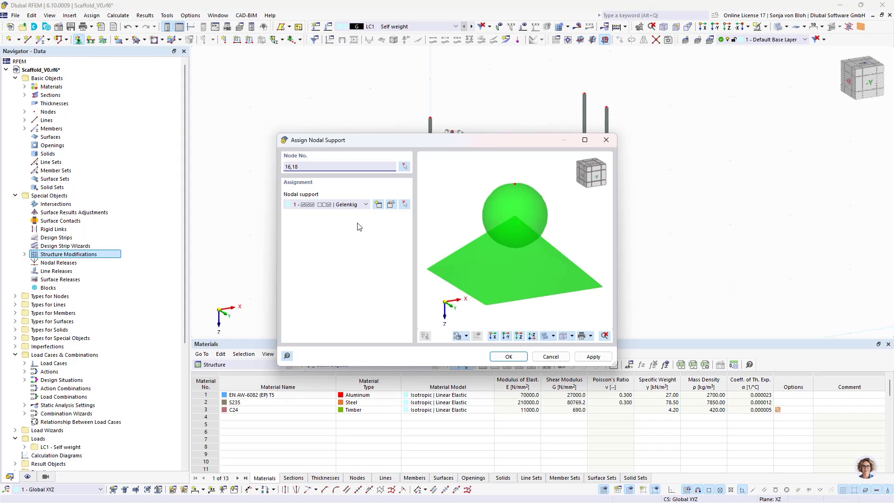
left_click(377, 205)
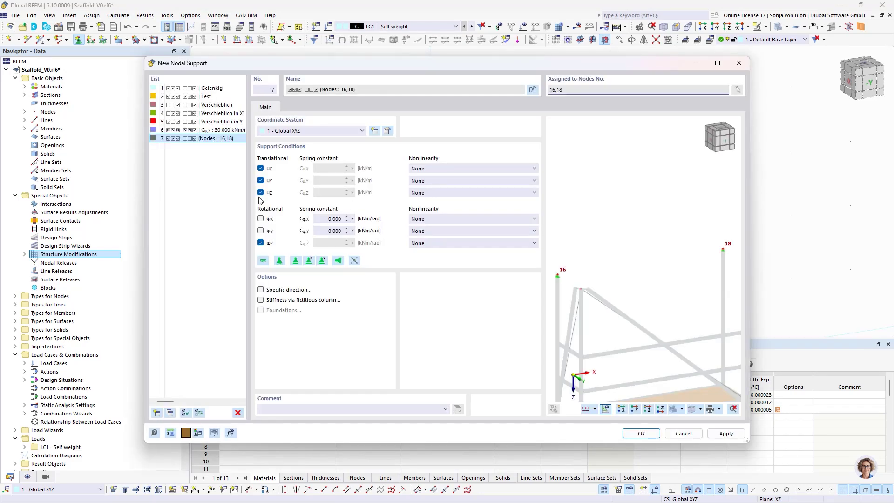
left_click(261, 193)
left_click(260, 242)
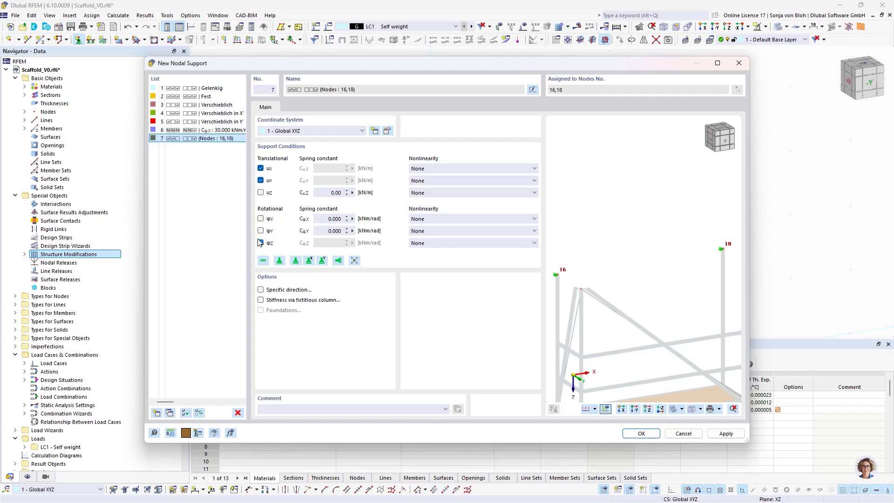
left_click(633, 432)
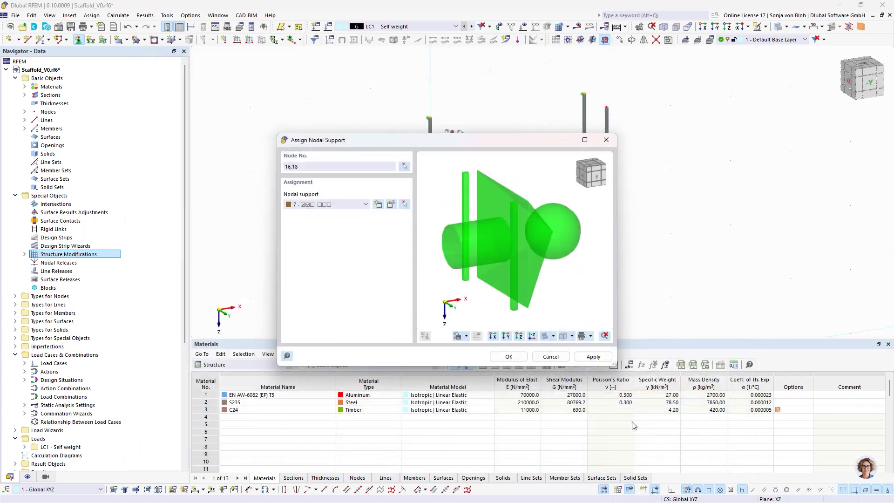
left_click(509, 356)
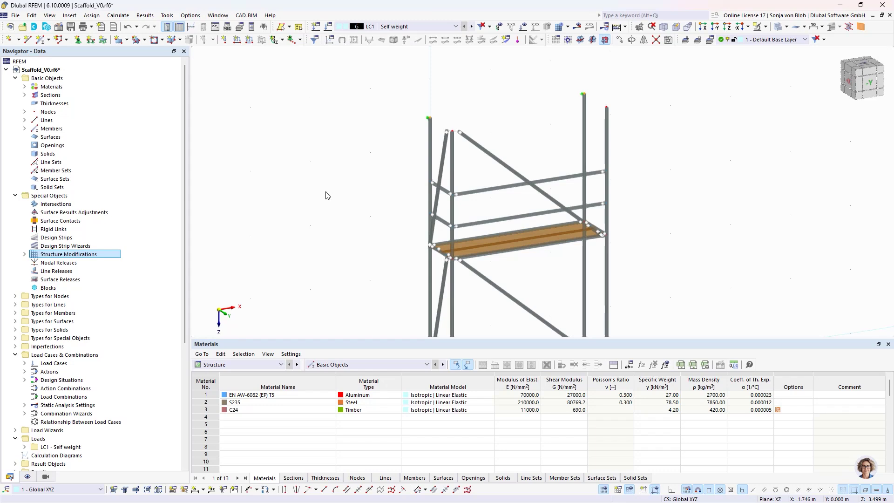
Switch to the open model Scaffold_V1.rf6
left_click(218, 15)
left_click(237, 131)
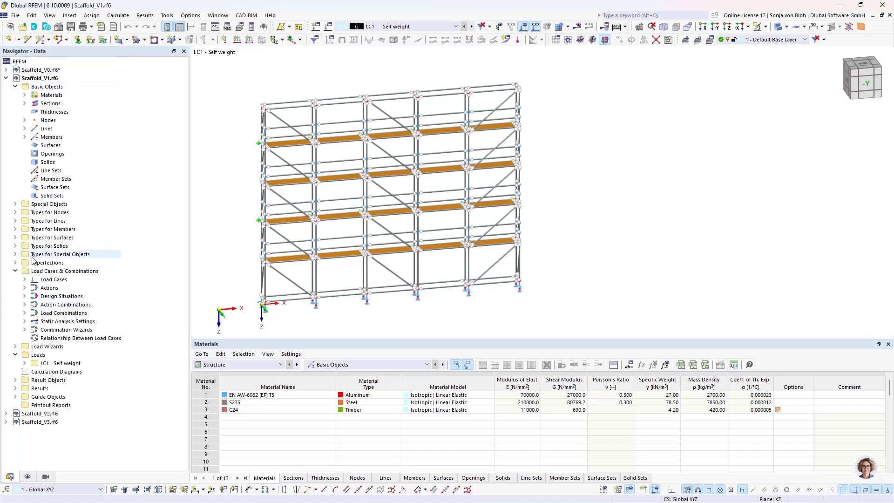
Examine how the object selections Standard and Longitudinal diagonal filter members by comment, without changing them
left_click(16, 398)
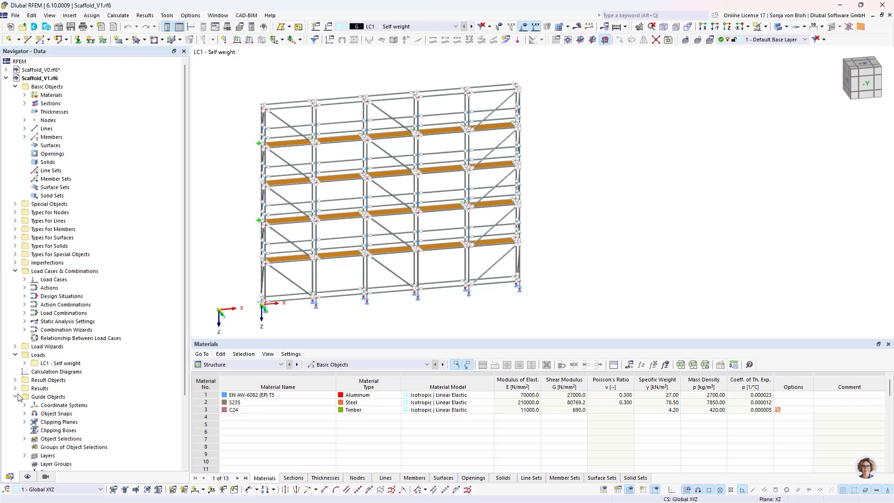
scroll(21, 393, "down", 2)
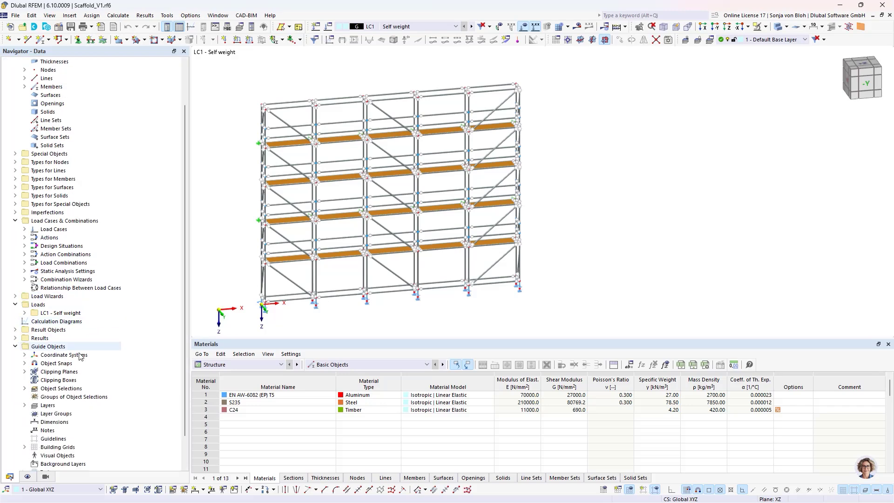
left_click(24, 388)
left_click(69, 397)
double_click(69, 397)
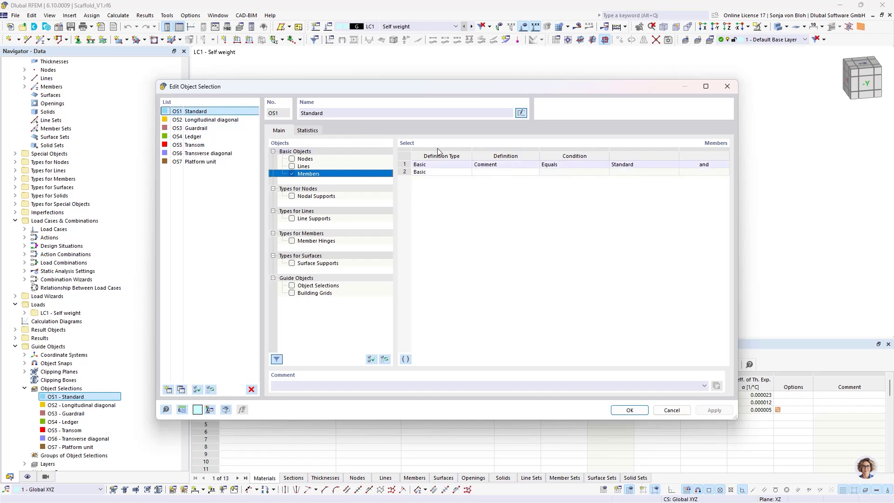
left_click(218, 119)
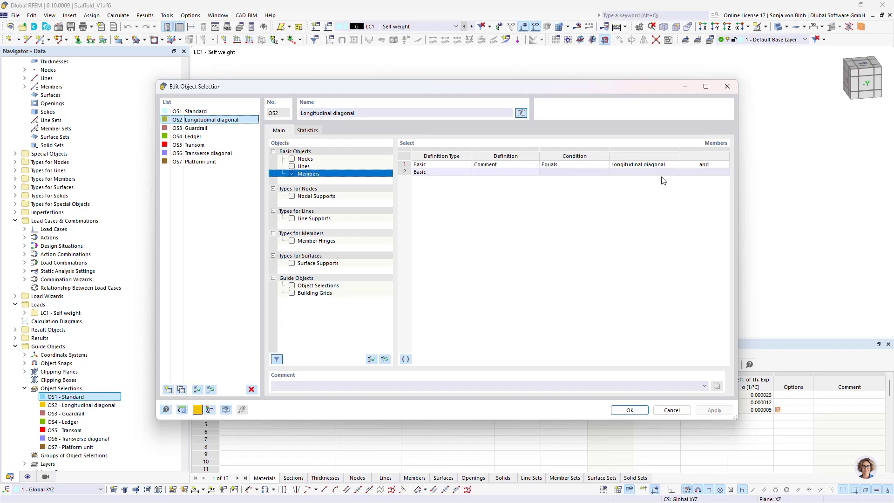
left_click(670, 410)
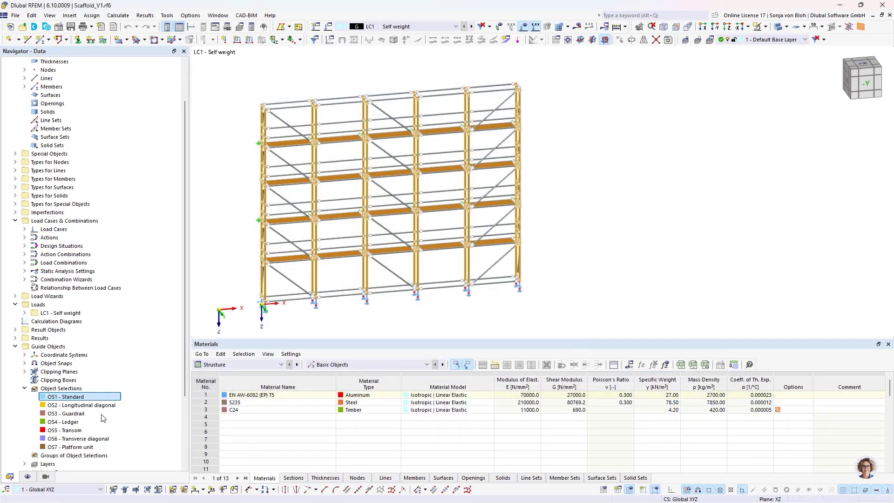
Check the object selections as visibilities by isolating the standards, platform units and guardrails, then show the full model with nothing selected
left_click(45, 476)
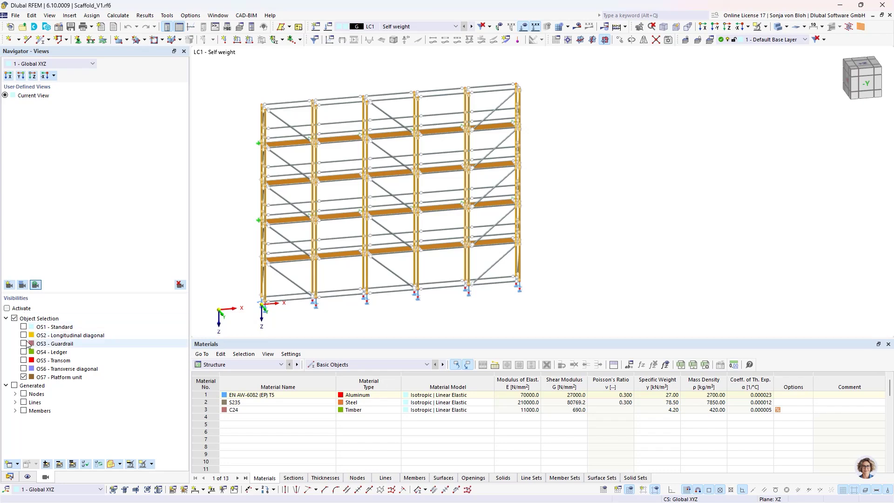
left_click(24, 328)
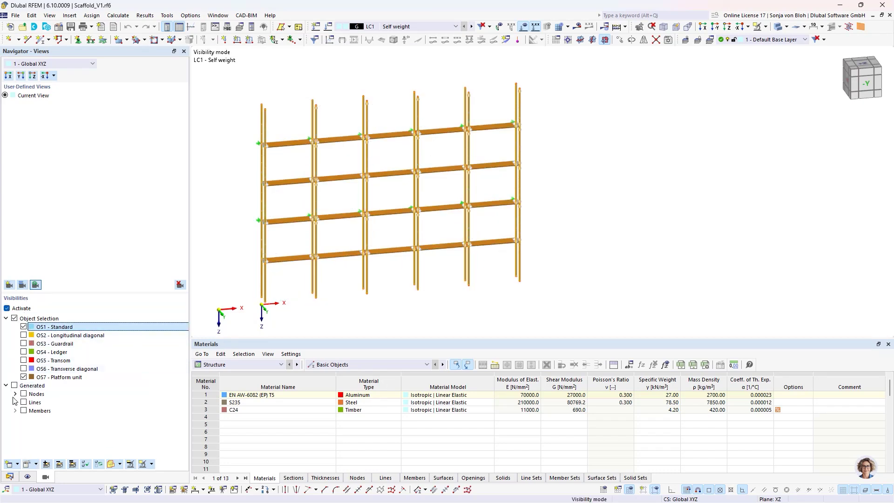
left_click(35, 375)
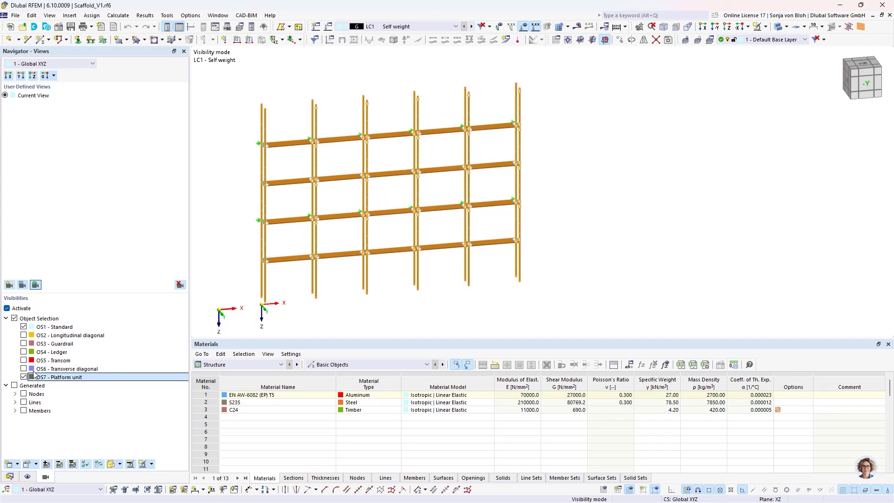
left_click(24, 377)
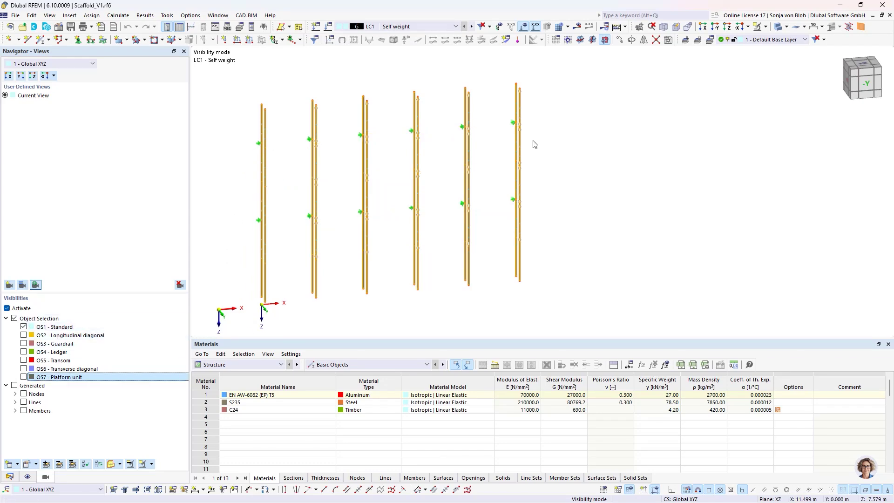
left_click(24, 344)
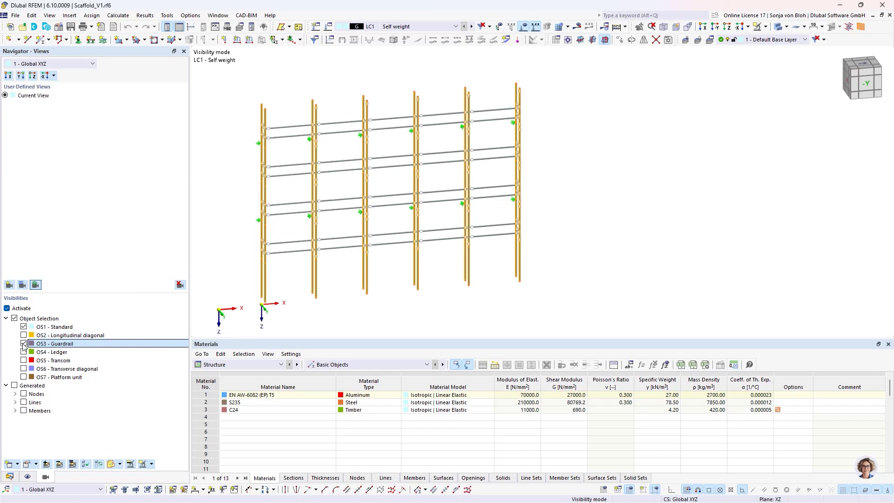
left_click(23, 344)
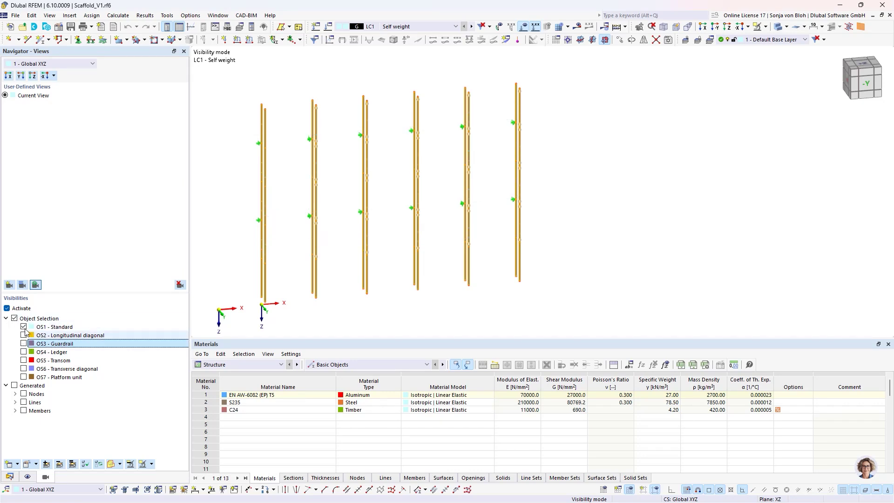
left_click(24, 327)
left_click(7, 308)
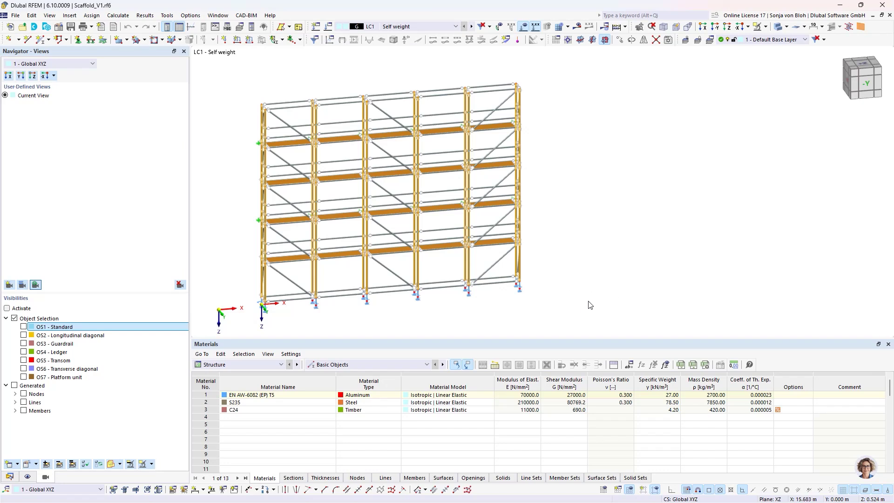
left_click(662, 297)
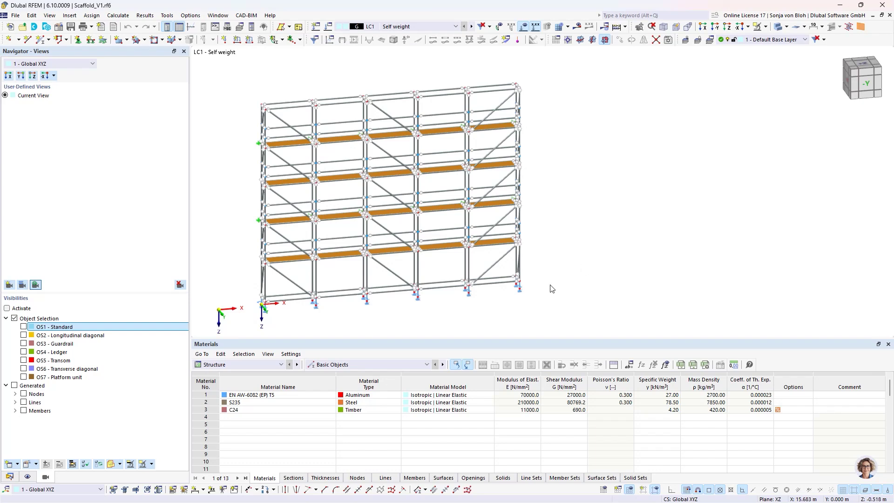
Create load case LC2 "Service load, service condition" with action category "Imposed loads - category A: domestic, residential areas"
left_click(9, 477)
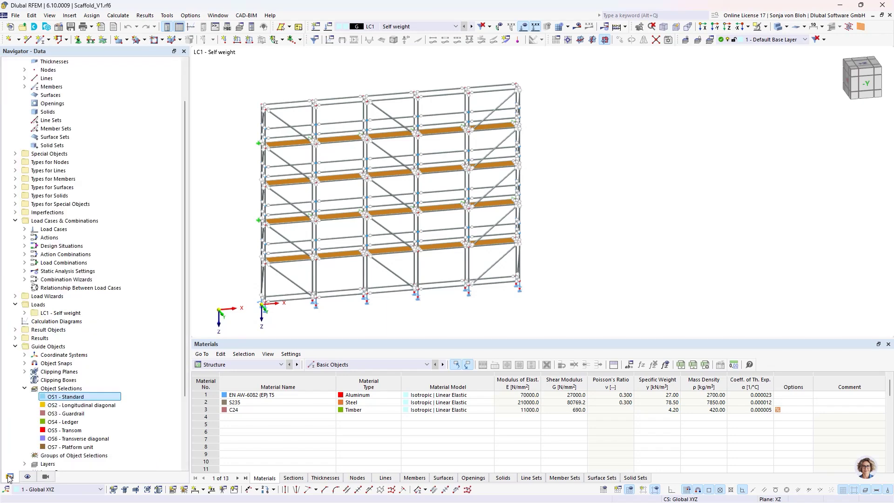
left_click(25, 229)
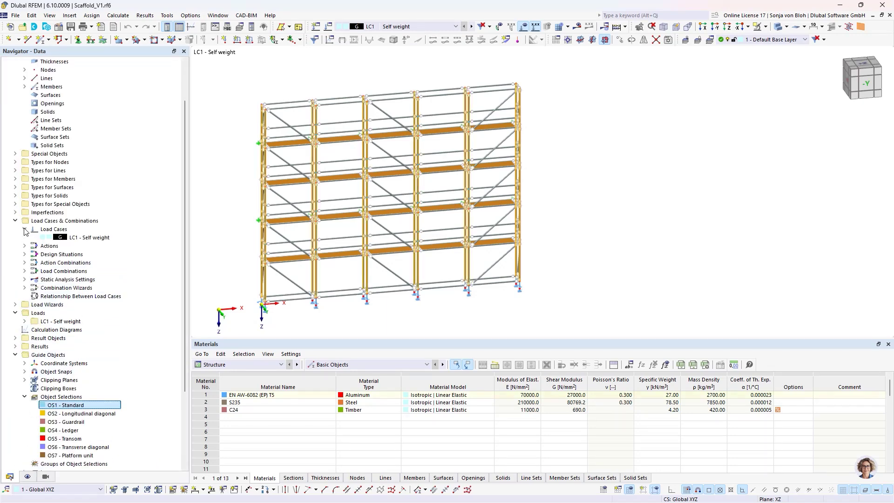
left_click(77, 238)
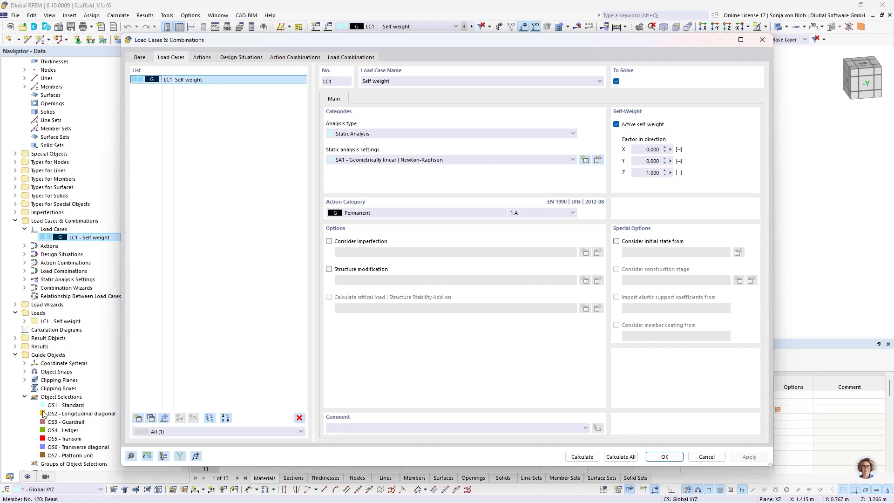
left_click(137, 418)
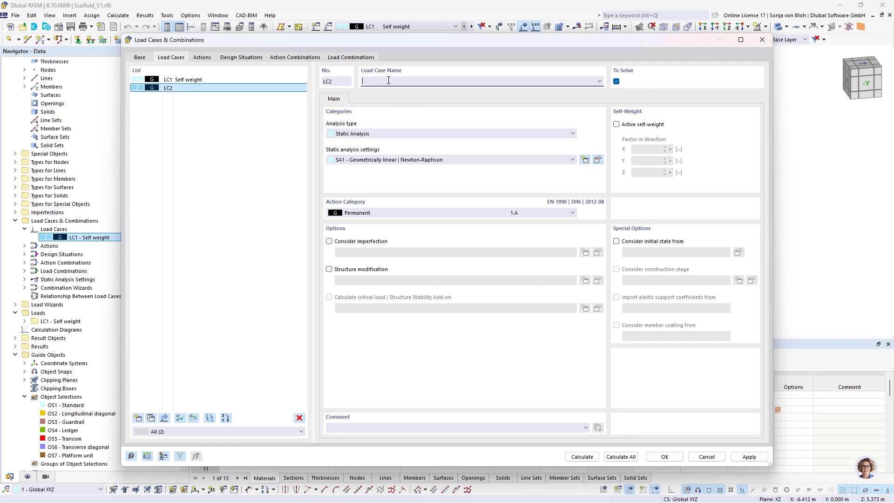
type("Service load, service condition")
left_click(392, 213)
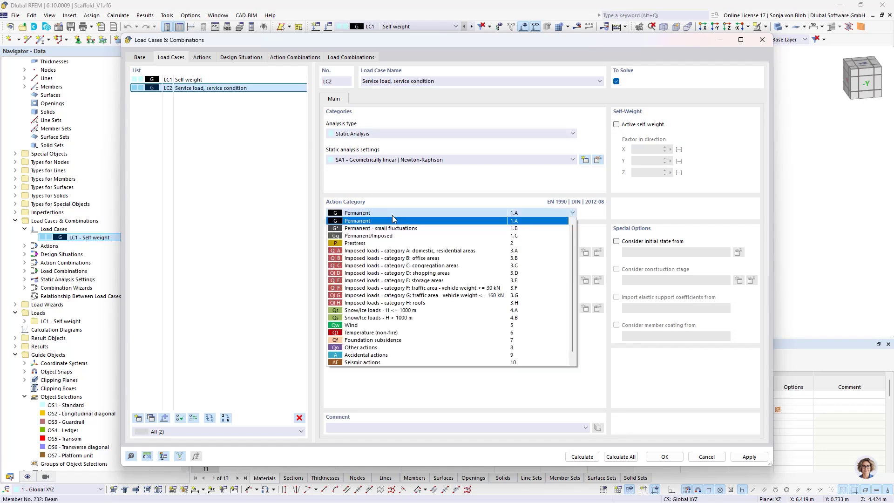
left_click(383, 251)
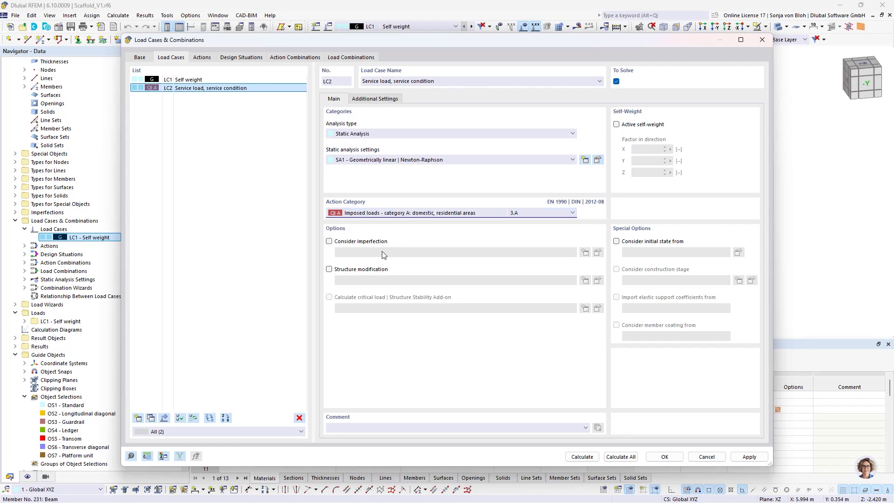
Duplicate load case LC2 as LC3 and rename the copy "Service load, out of service condition"
left_click(151, 418)
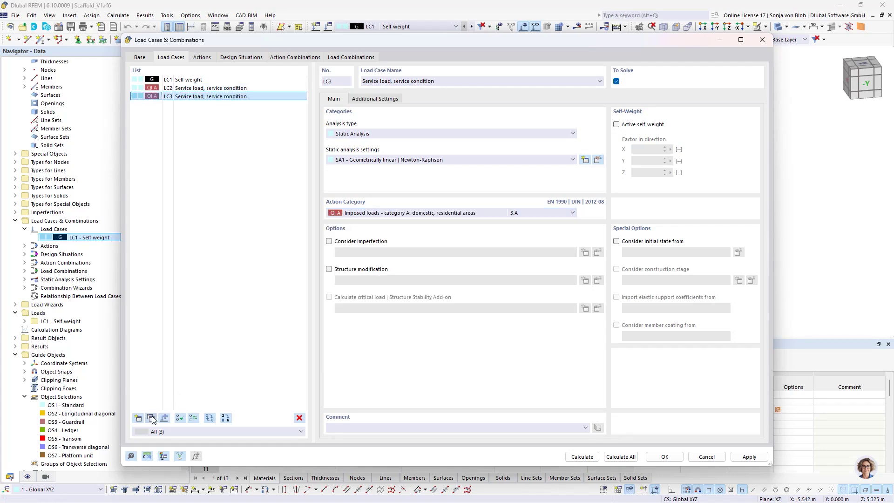
left_click(394, 81)
type("out of")
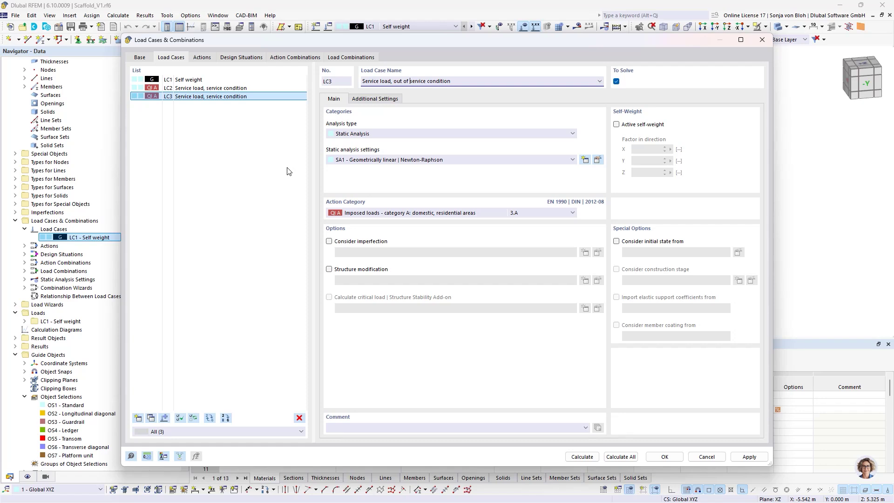
Create load case LC4 "Working wind load X, parallel to facade" with action category Wind
left_click(138, 417)
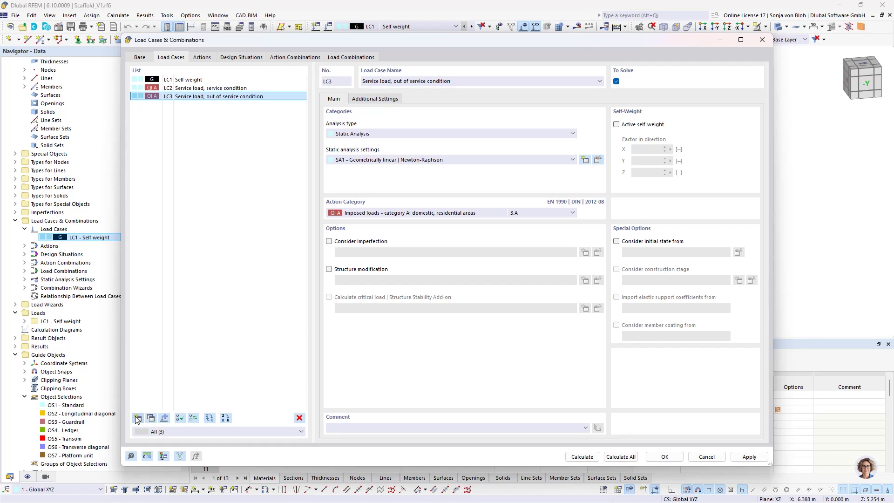
left_click(369, 214)
left_click(353, 325)
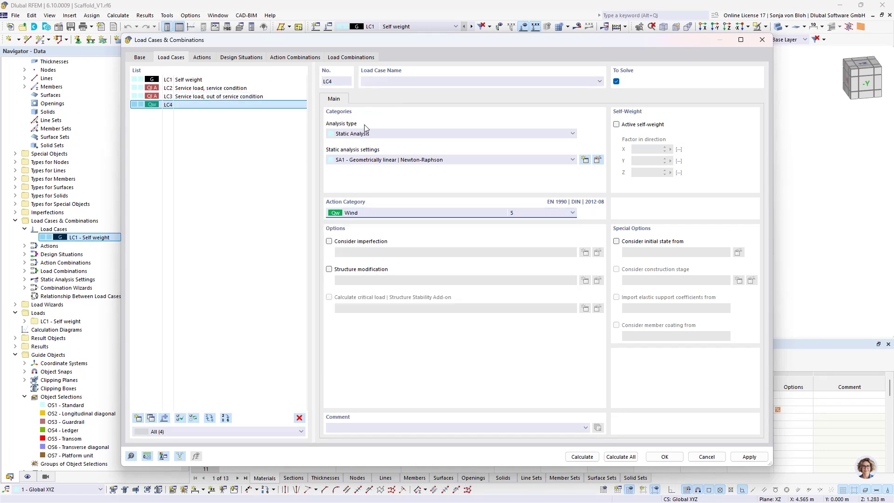
left_click(380, 82)
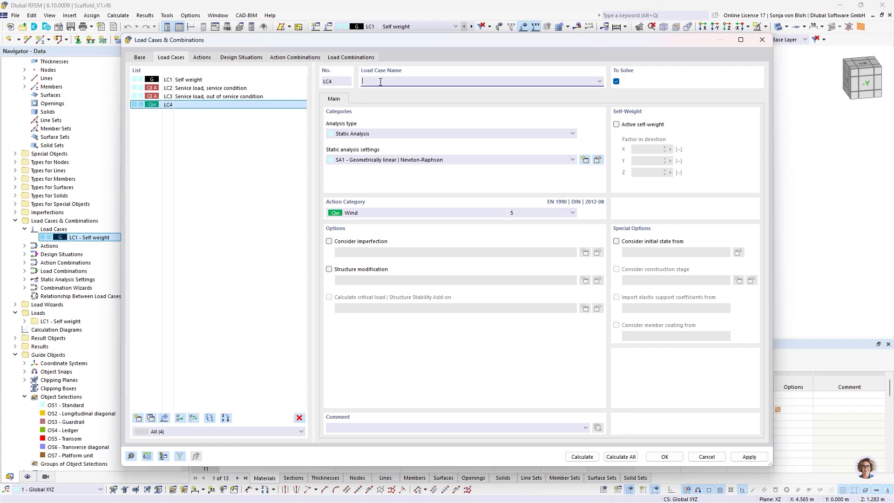
type("Working wind load X, parallel to facade")
Duplicate load case LC4 as LC5 and rename the copy "Working wind load Y, pperpendicular to facade"
left_click(150, 418)
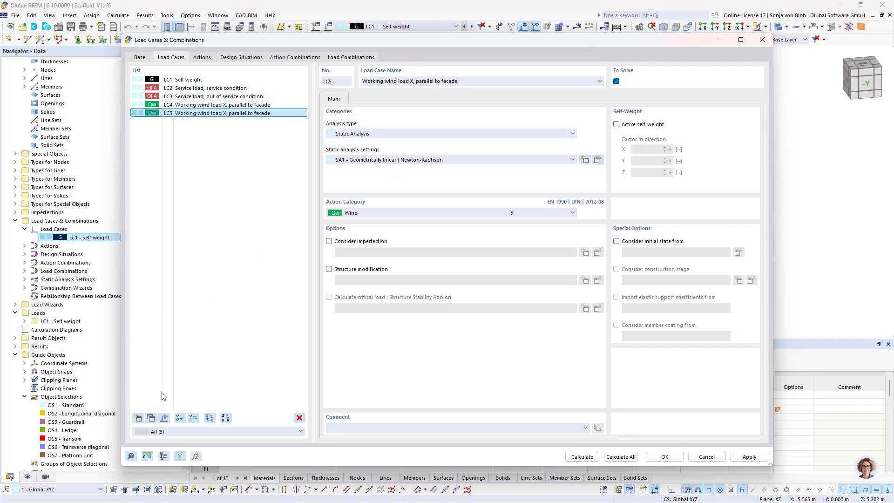
left_click(412, 81)
key("BackSpace")
key("BackSpace")
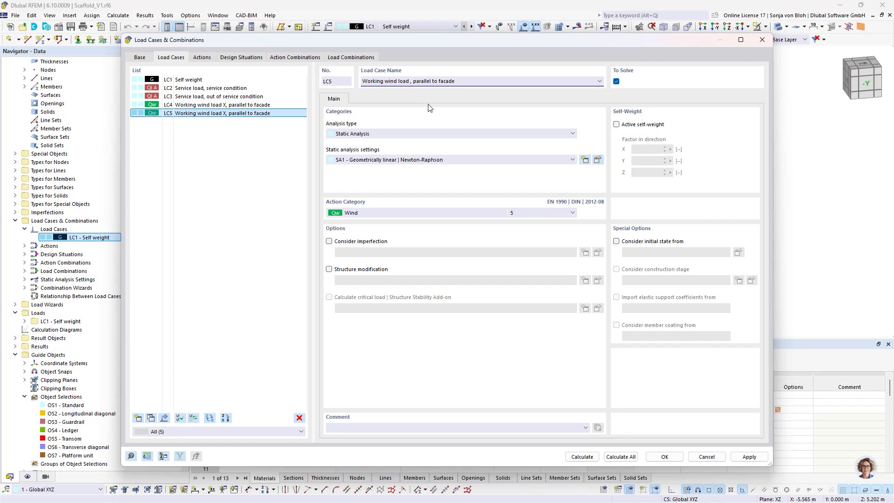
type("Y")
left_click_drag(434, 82, 418, 81)
type("perpendicular")
Duplicate both working wind load cases LC4 and LC5, change "Working" to "Maximum" in the names of the copies, and accept the load cases
left_click(201, 105)
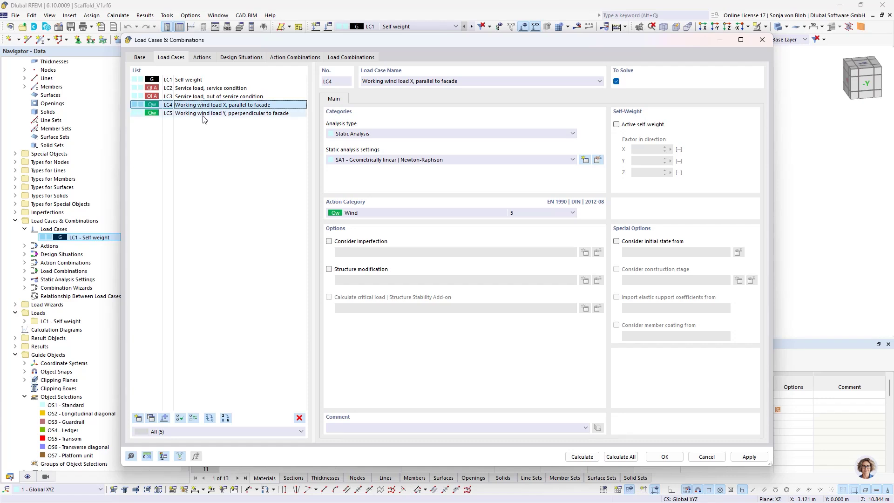
left_click(205, 113, "ctrl")
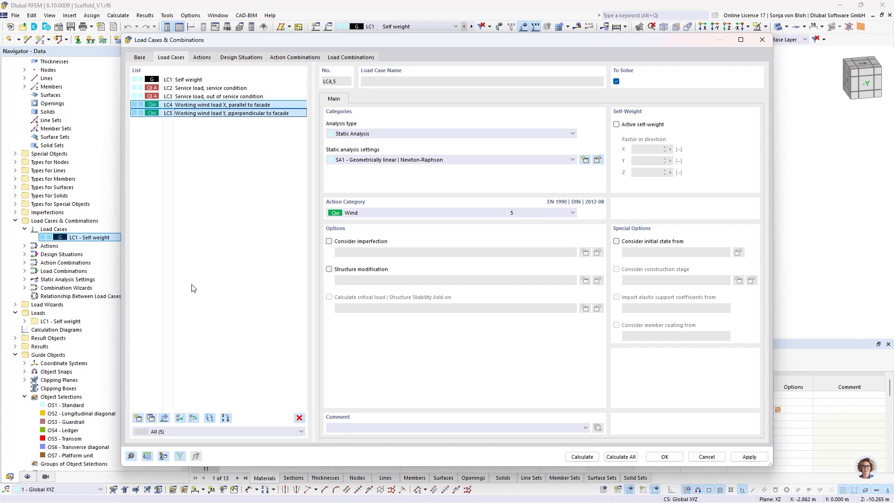
left_click(153, 419)
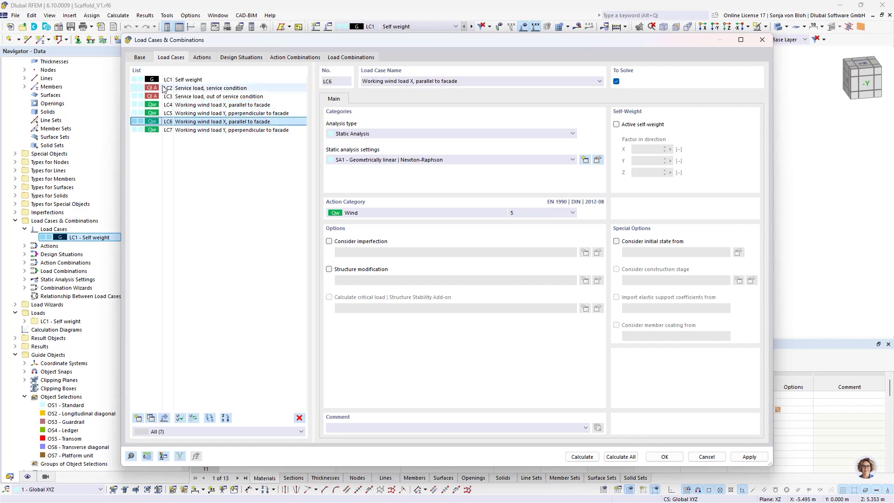
double_click(378, 82)
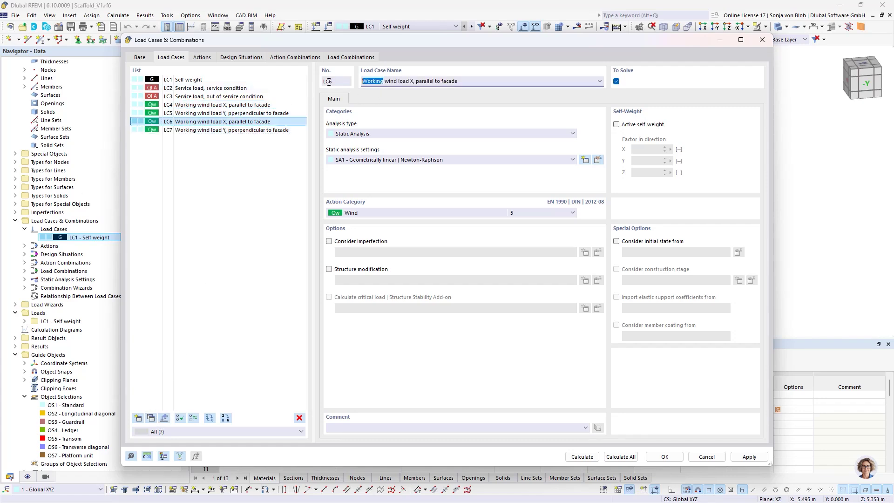
type("Maximum")
left_click(208, 131)
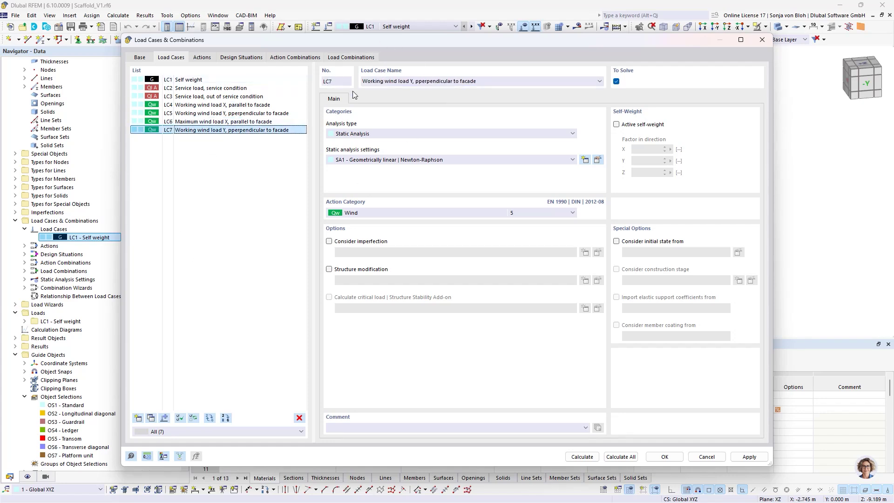
double_click(386, 83)
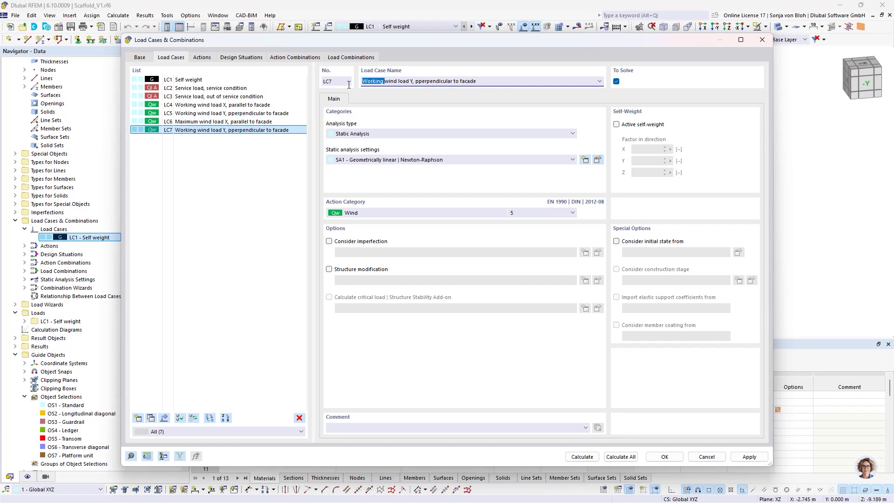
type("Maximum")
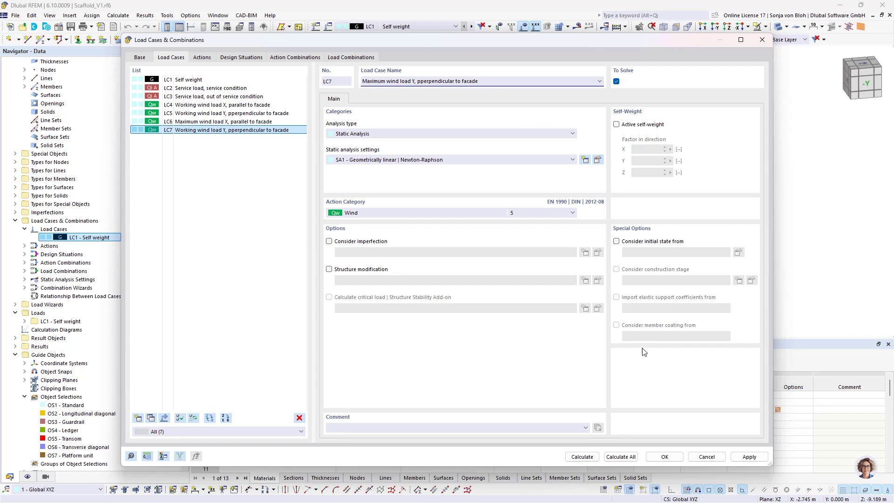
left_click(655, 458)
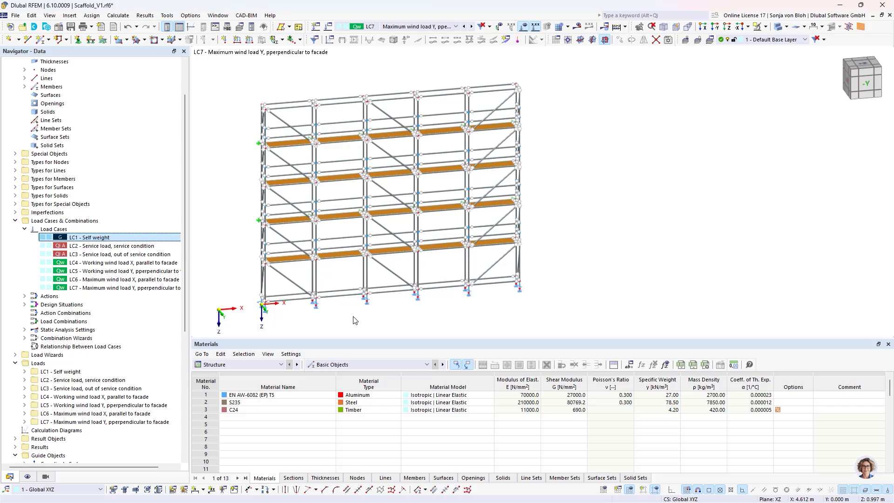
Activate load case LC1 Self weight and isolate the ledgers and transoms in a view along the X-direction
left_click(457, 27)
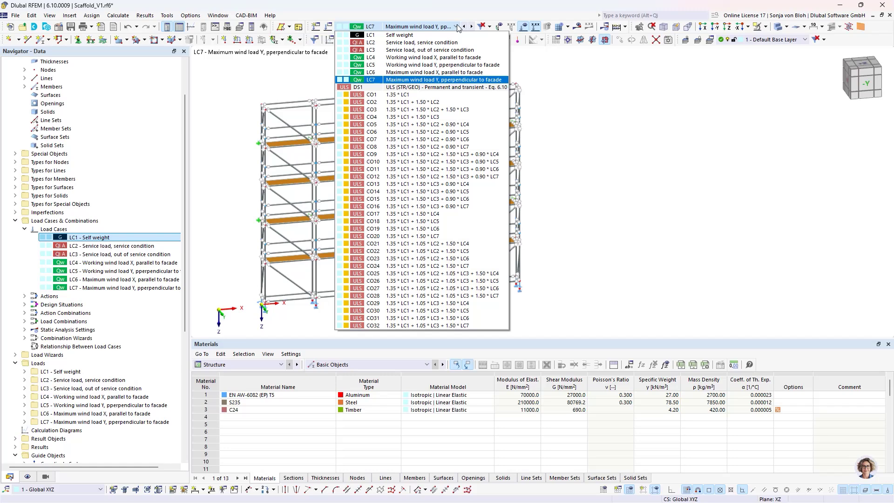
left_click(435, 35)
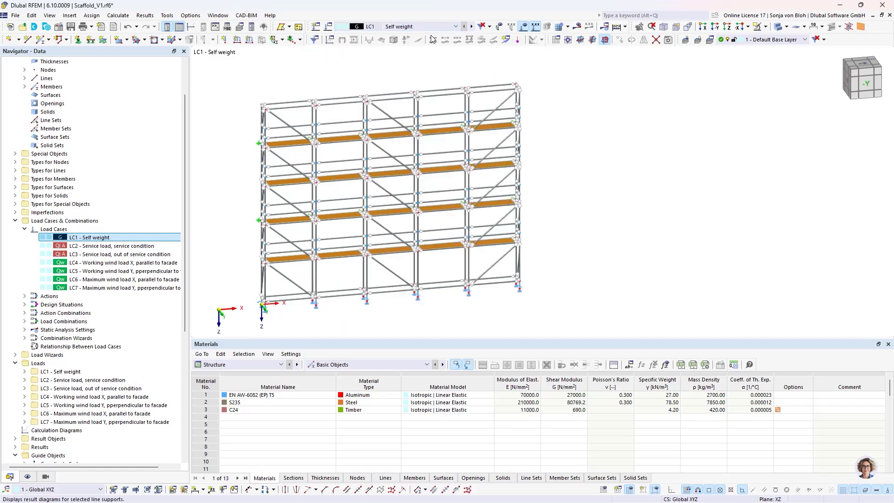
middle_click_drag(291, 166, 331, 161)
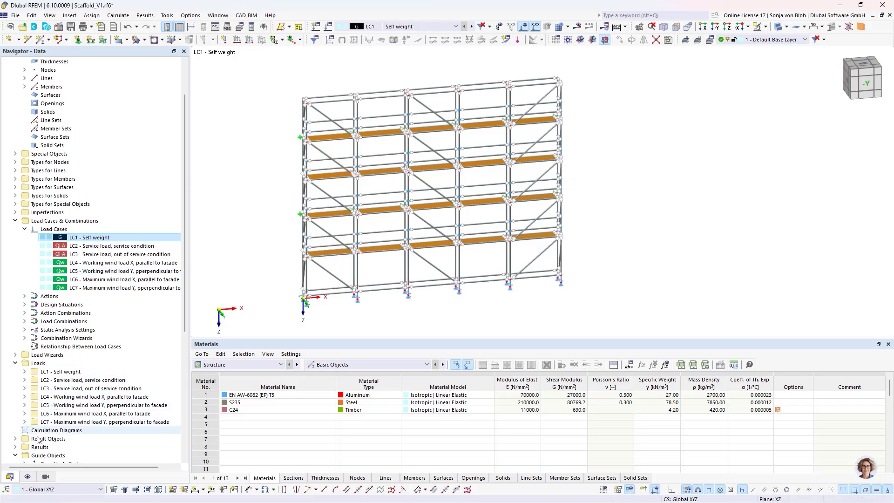
left_click(46, 477)
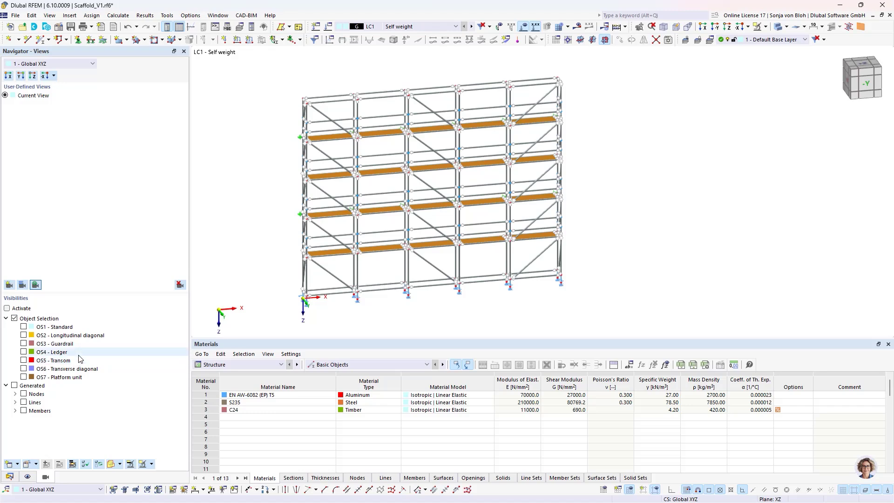
left_click(24, 352)
left_click(23, 360)
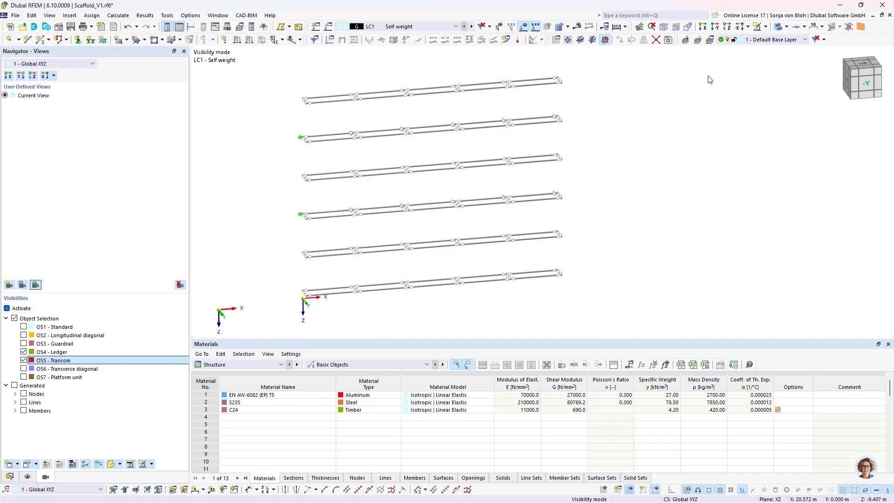
left_click(702, 27)
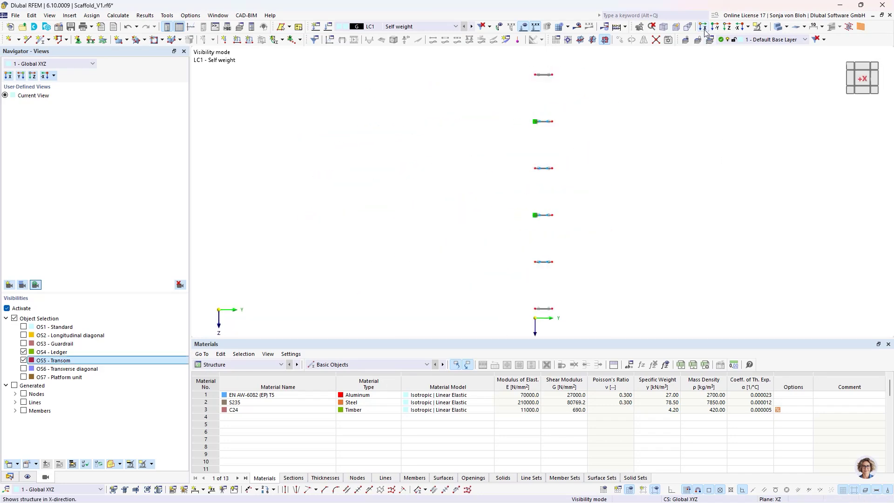
Define a uniform member load of type Force with 0.022 kN/m in the global Z direction for LC1
left_click(249, 41)
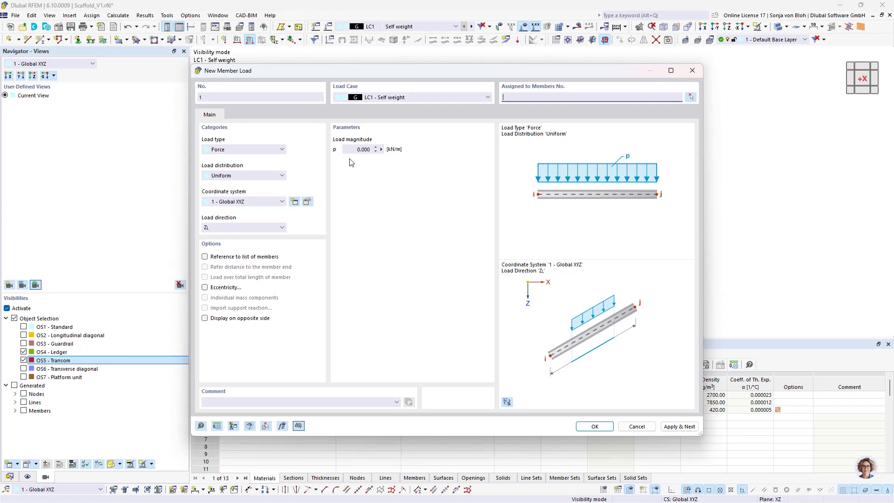
left_click(348, 150)
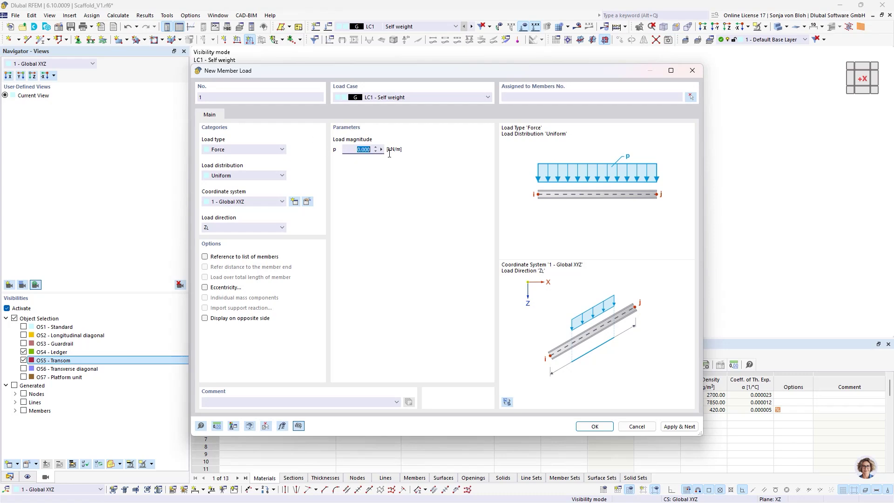
type("0,022")
left_click(594, 426)
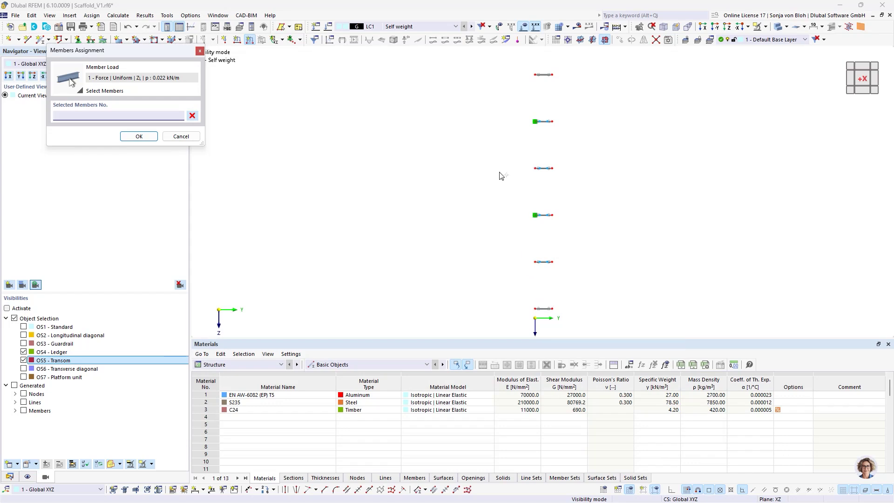
Assign the member load to the ledgers on the side away from the wall supports and the transoms at both scaffold ends
scroll(502, 167, "down", 2)
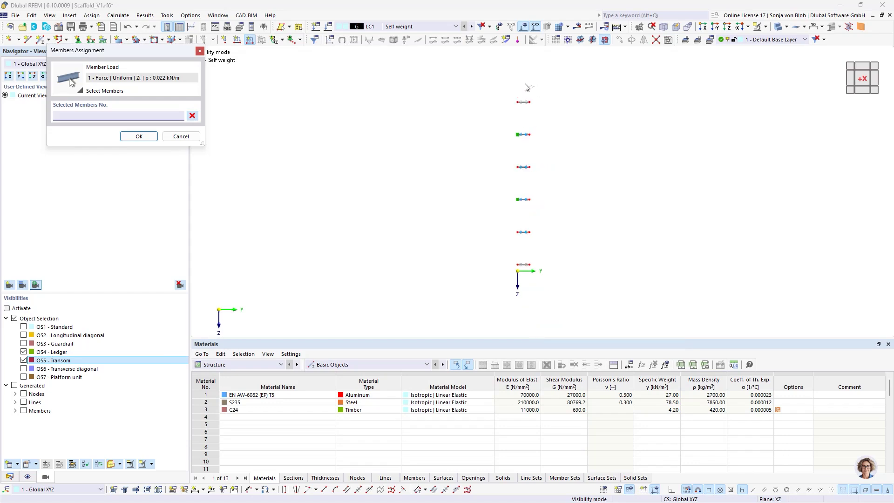
left_click_drag(525, 83, 577, 283)
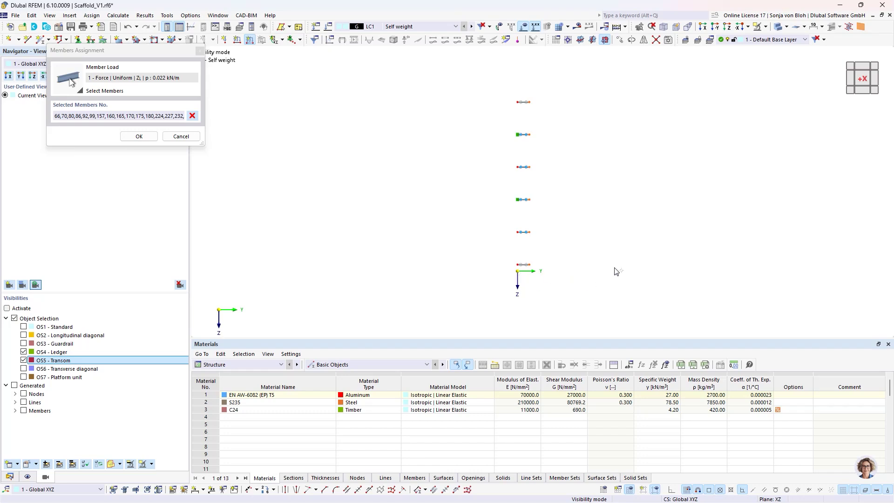
middle_click_drag(615, 271, 457, 285, "ctrl")
left_click_drag(362, 63, 432, 293)
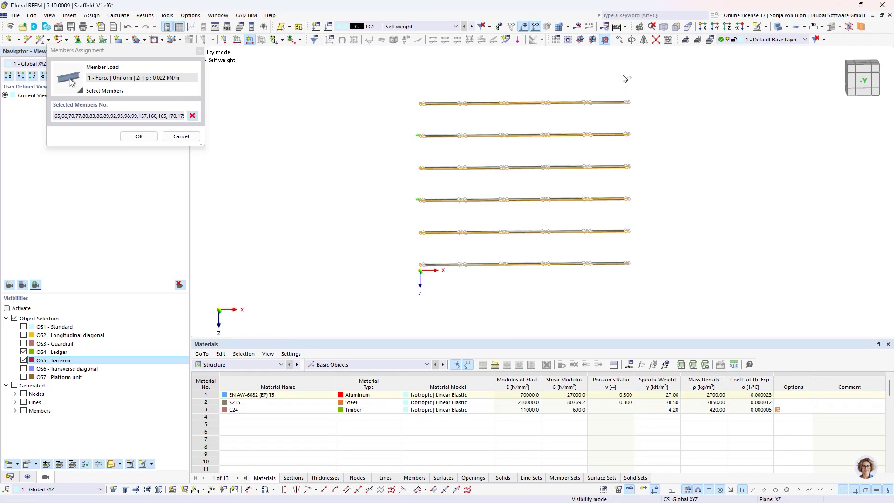
mouse_move(622, 74)
left_mouse_down()
mouse_move(679, 213)
mouse_move(693, 308)
left_mouse_up()
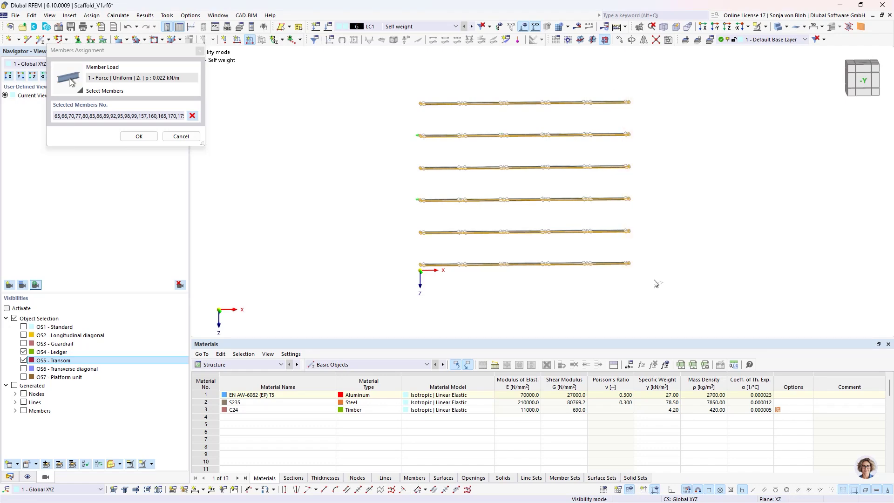
left_click(138, 136)
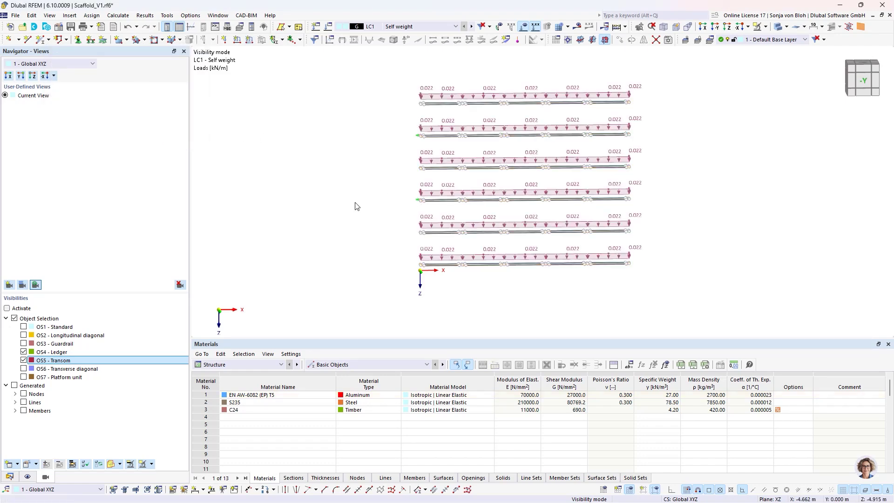
middle_click_drag(665, 243, 608, 257, "ctrl")
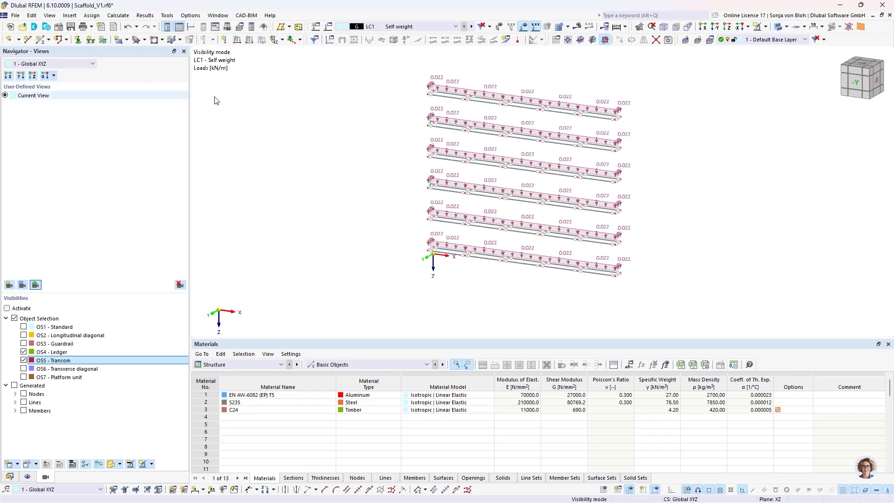
Activate load case LC2 Service load, service condition and create a uniform Member Loads from Area Load wizard entry with a magnitude of 2.00 kN/m²
left_click(456, 26)
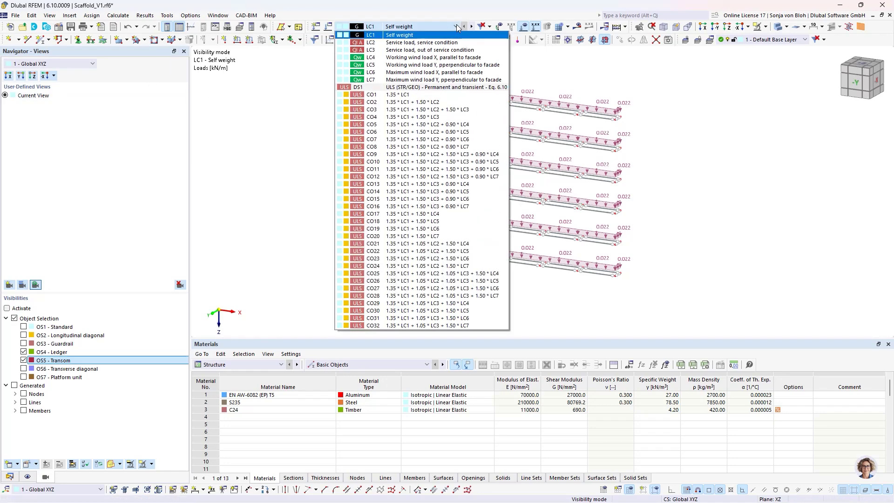
left_click(422, 43)
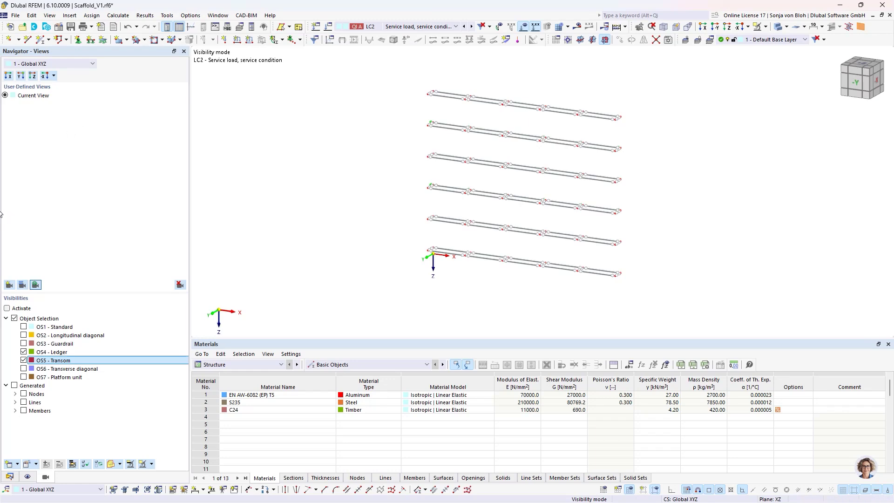
left_click(10, 477)
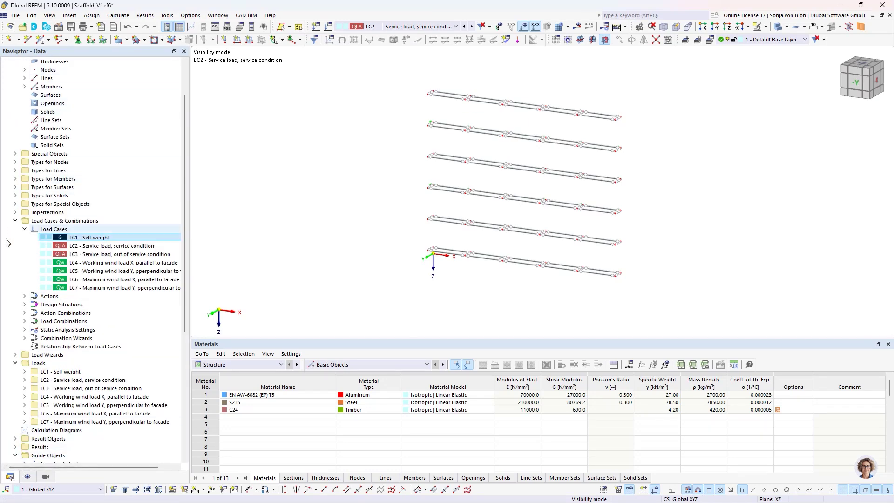
left_click(15, 355)
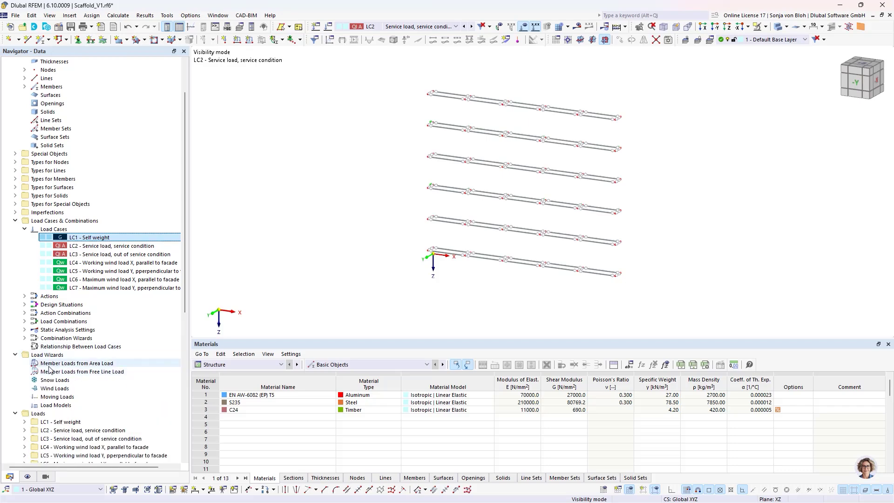
right_click(76, 363)
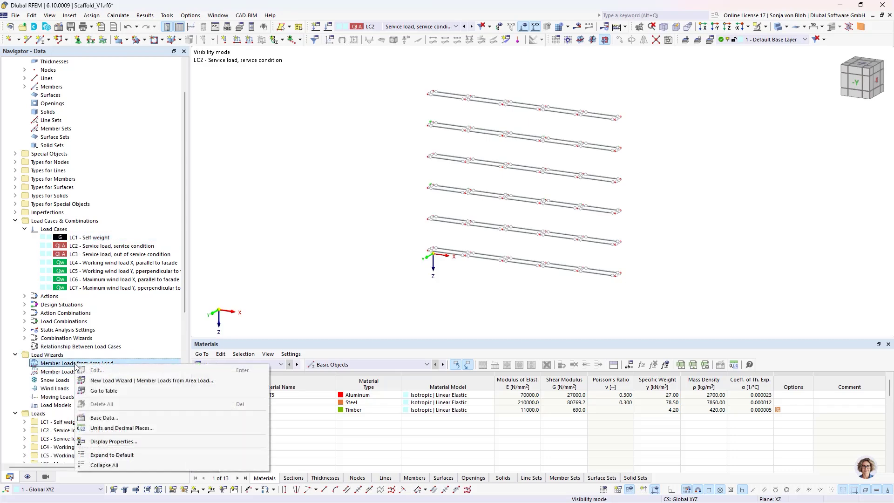
left_click(142, 380)
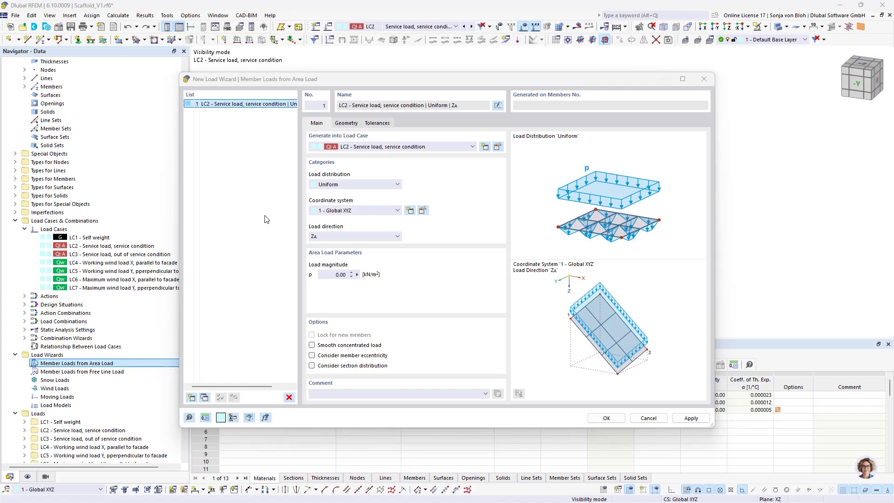
left_click(338, 275)
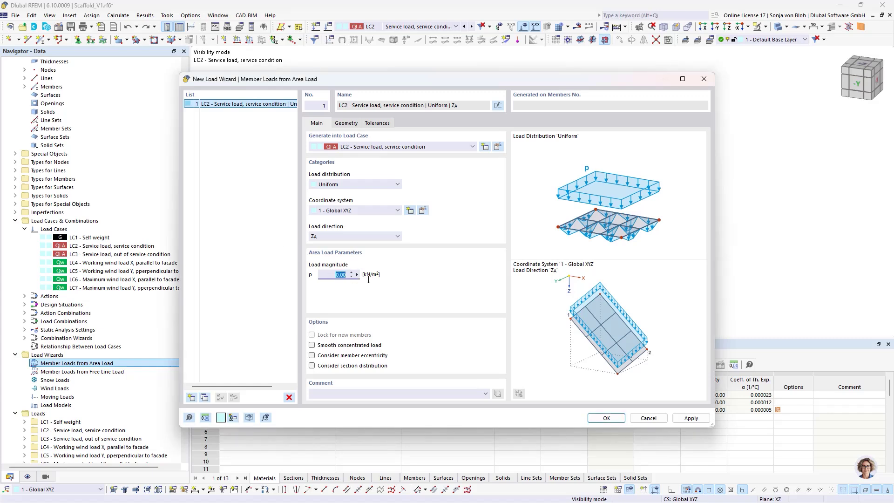
type("2")
Define the 2.00 kN/m² area load plane by the four corner nodes 38, 21, 321 and 336 of the second-highest scaffold level
left_click(356, 125)
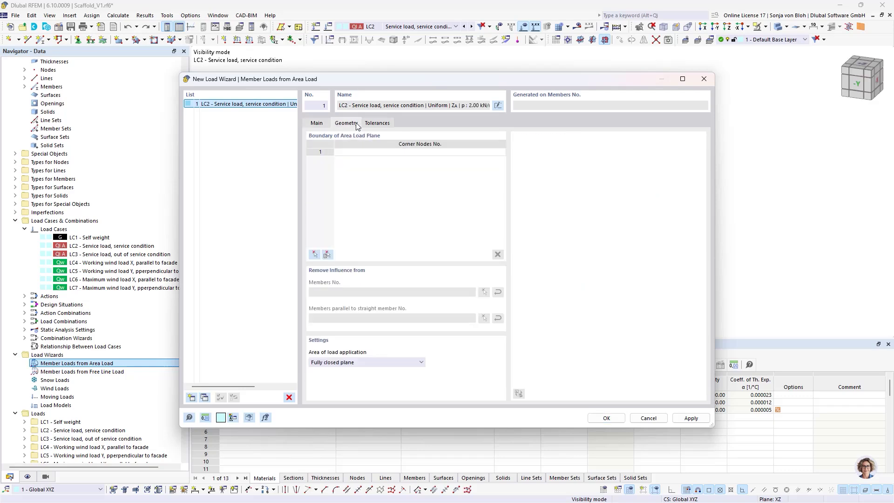
left_click(315, 254)
middle_click_drag(391, 206, 483, 201, "ctrl")
scroll(483, 201, "up", 5)
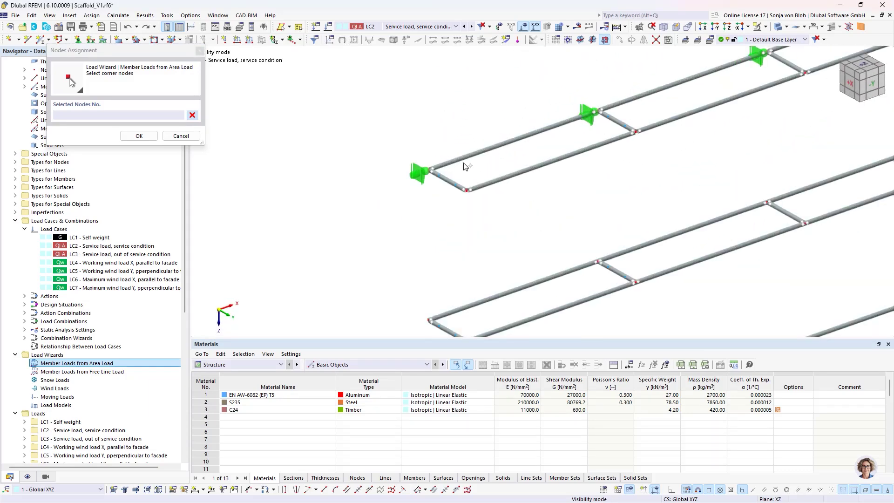
left_click(466, 191)
left_click(429, 168)
scroll(429, 168, "down", 3)
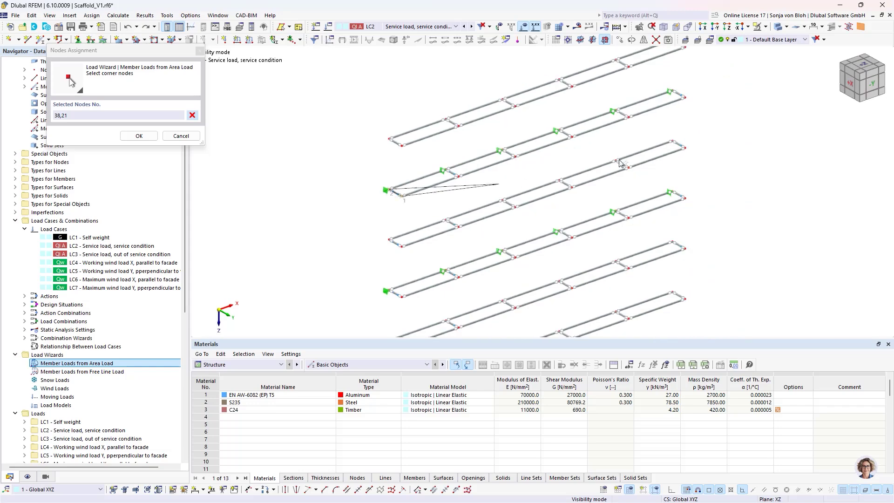
scroll(644, 84, "up", 3)
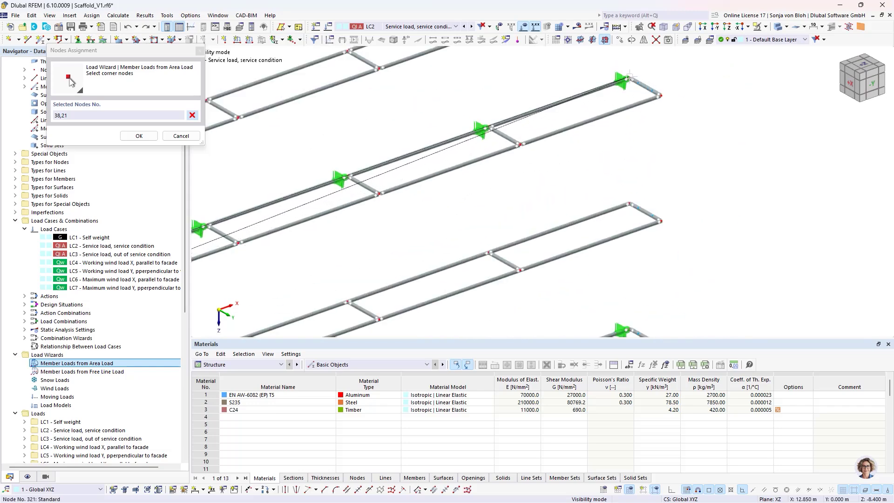
left_click(660, 95)
left_click(659, 95)
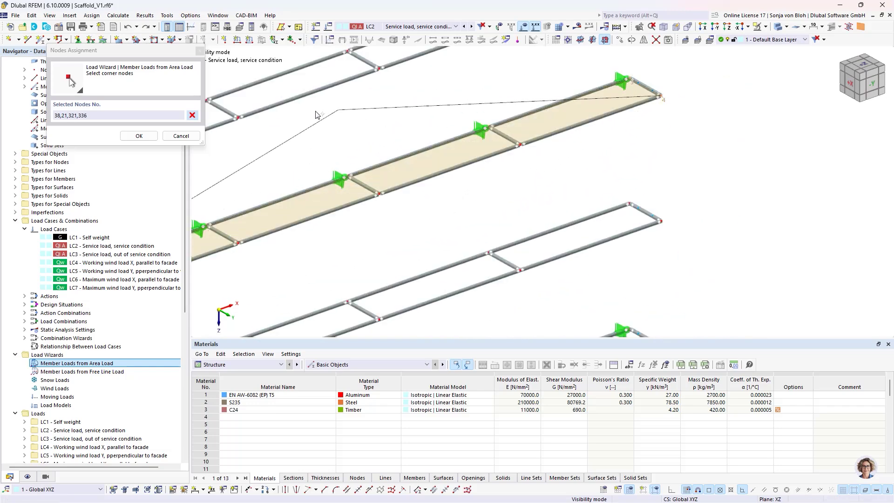
left_click(140, 136)
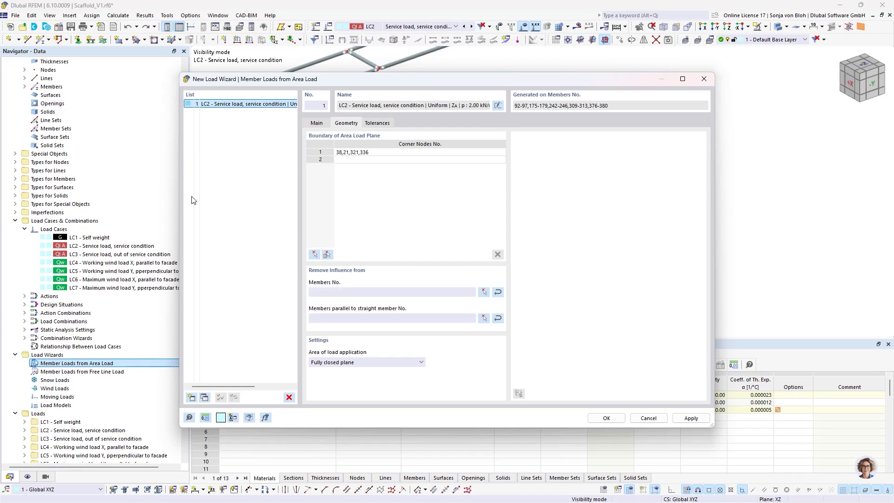
Remove the 2.00 kN/m² area load's influence from the ledgers and transoms of the second-highest level and apply the load
left_click(484, 292)
scroll(529, 153, "down", 4)
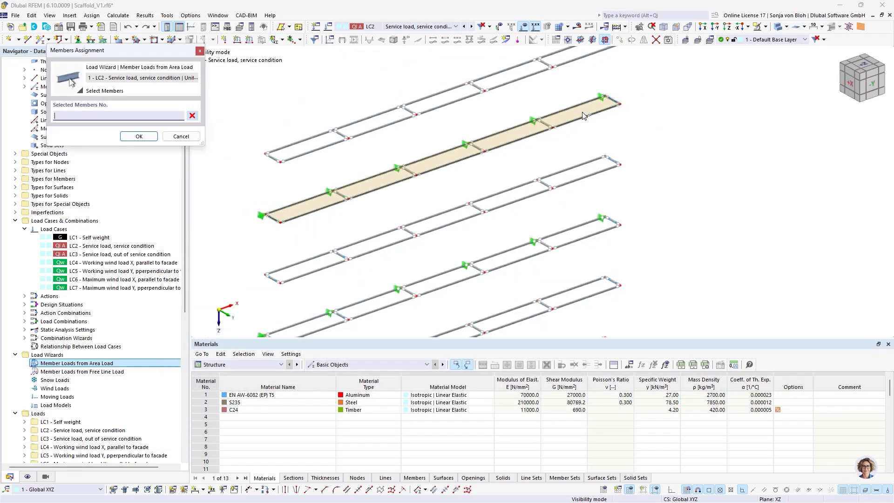
middle_click_drag(565, 215, 514, 168, "ctrl")
left_click_drag(330, 113, 658, 161)
left_click(139, 136)
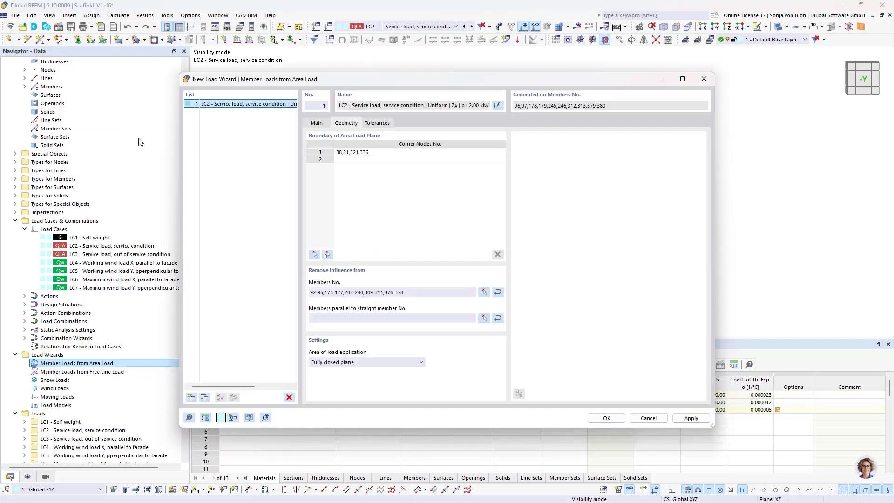
left_click(700, 419)
Add a second uniform area load to LC2 with a magnitude of 1.00 kN/m²
left_click(191, 397)
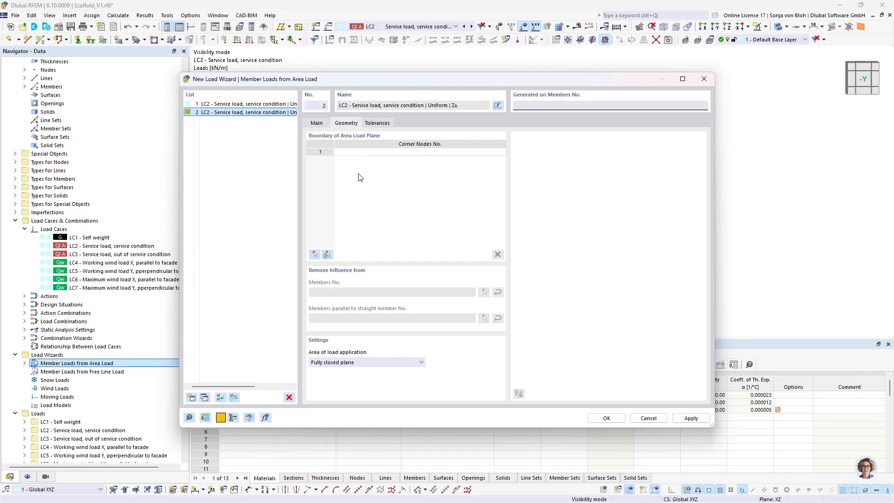
left_click(317, 123)
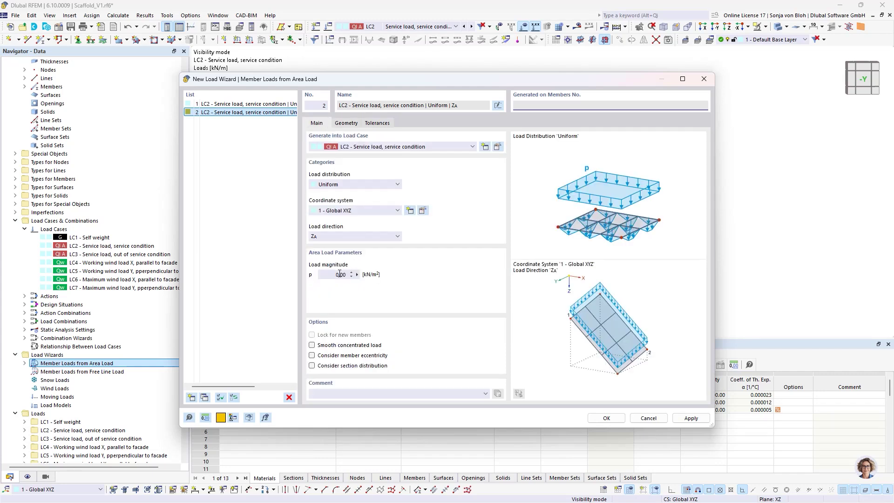
left_click(322, 276)
type("1")
Define the 1.00 kN/m² area load plane by the four corner nodes 34, 17, 317 and 332 of the third-highest scaffold level
left_click(350, 125)
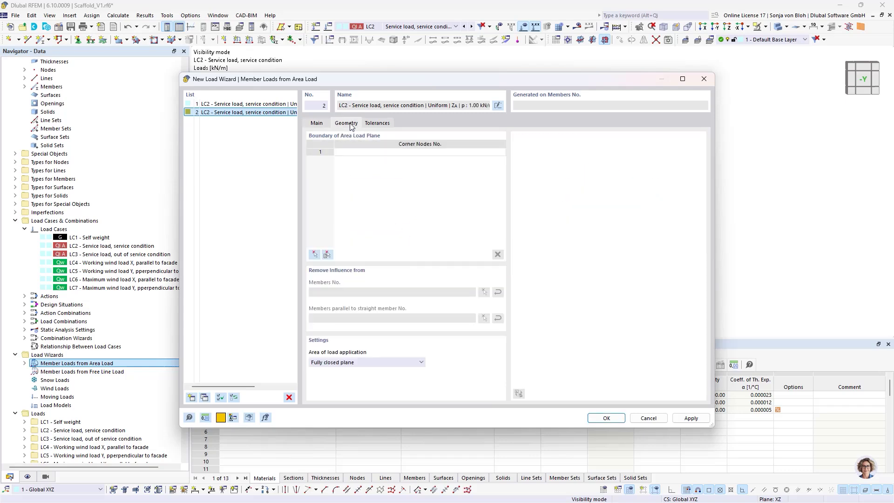
left_click(314, 255)
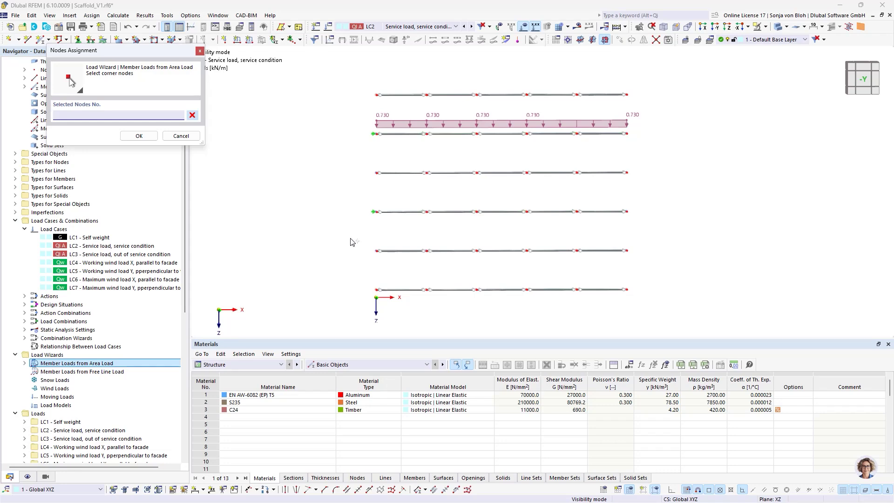
scroll(411, 216, "up", 4)
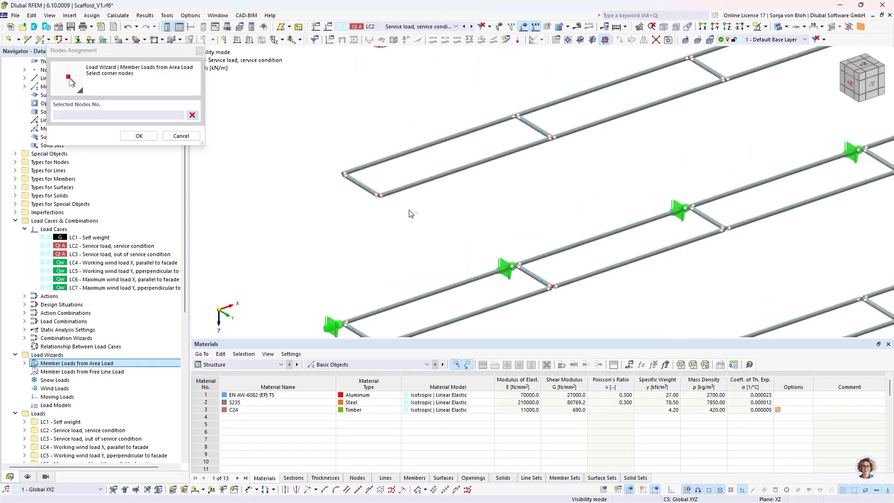
left_click(345, 175)
left_click(380, 196)
scroll(322, 200, "down", 3)
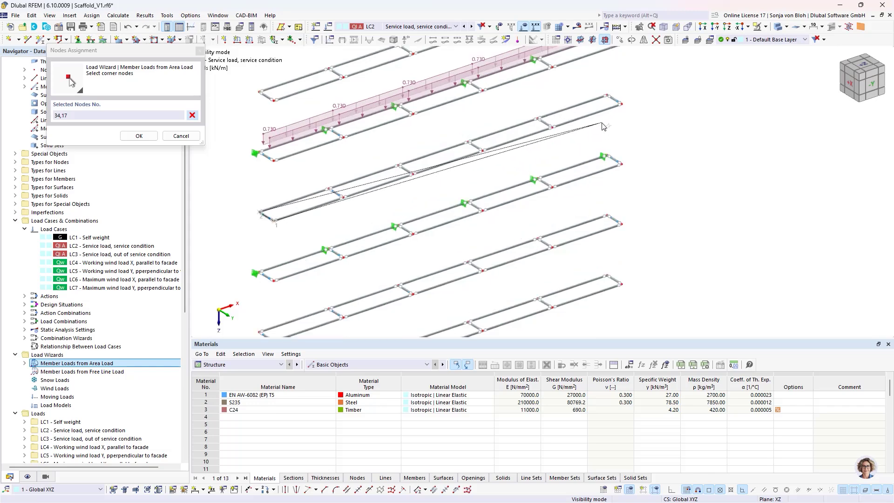
scroll(602, 127, "up", 3)
left_click(642, 86)
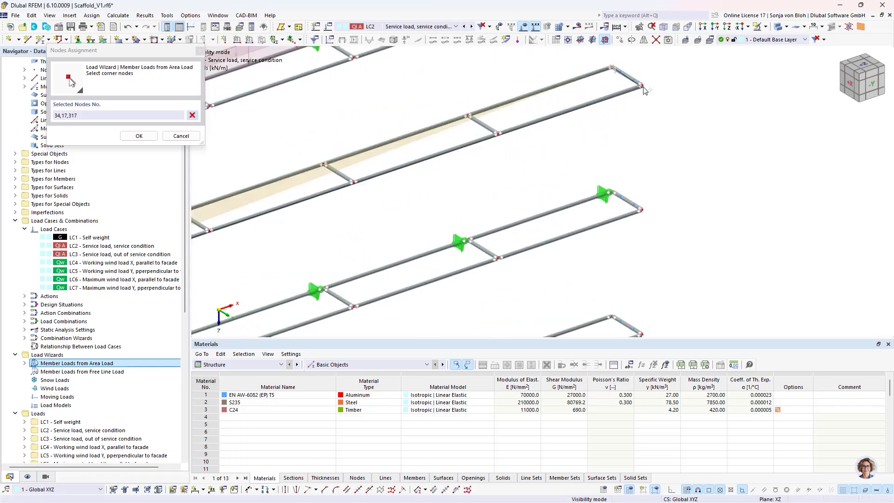
left_click(611, 68)
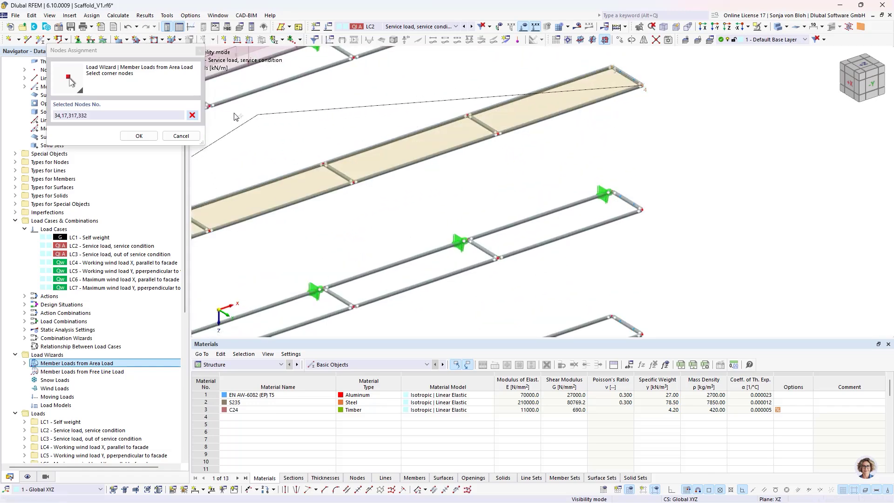
left_click(138, 135)
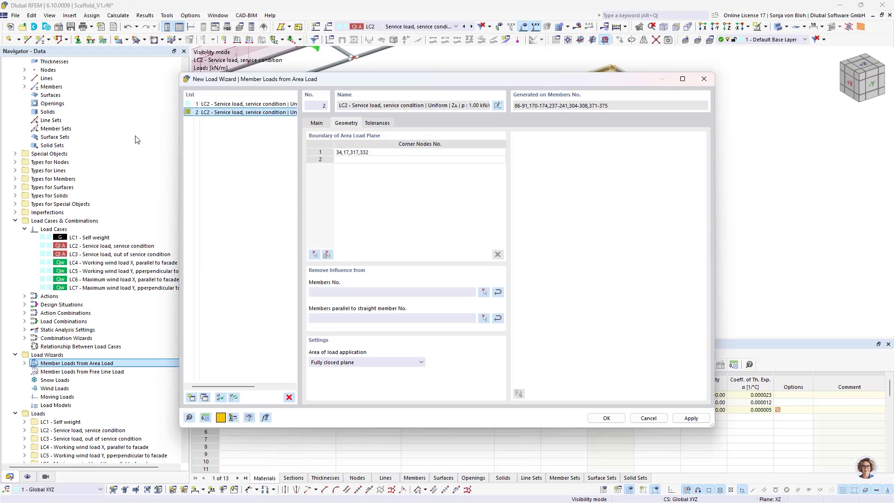
Remove the 1.00 kN/m² area load's influence from the third-highest level's ledgers and transoms and accept the load wizard
left_click(484, 292)
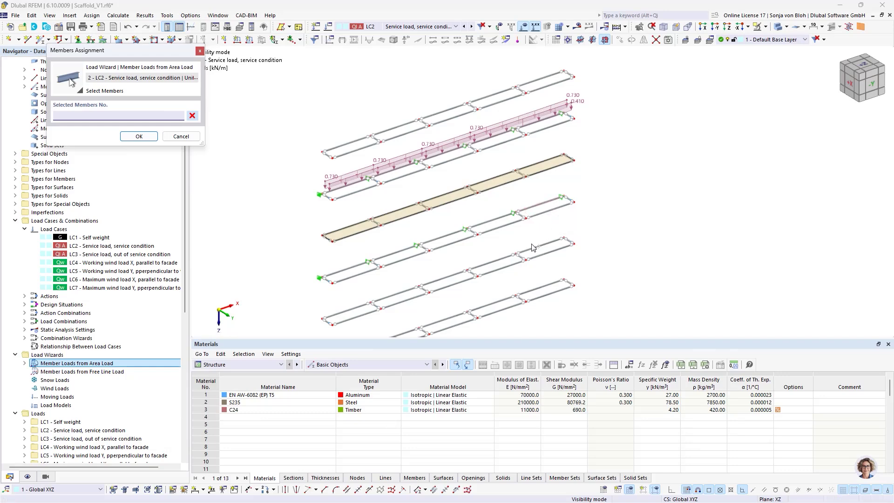
middle_click_drag(531, 244, 467, 201, "ctrl")
left_click_drag(262, 178, 646, 220)
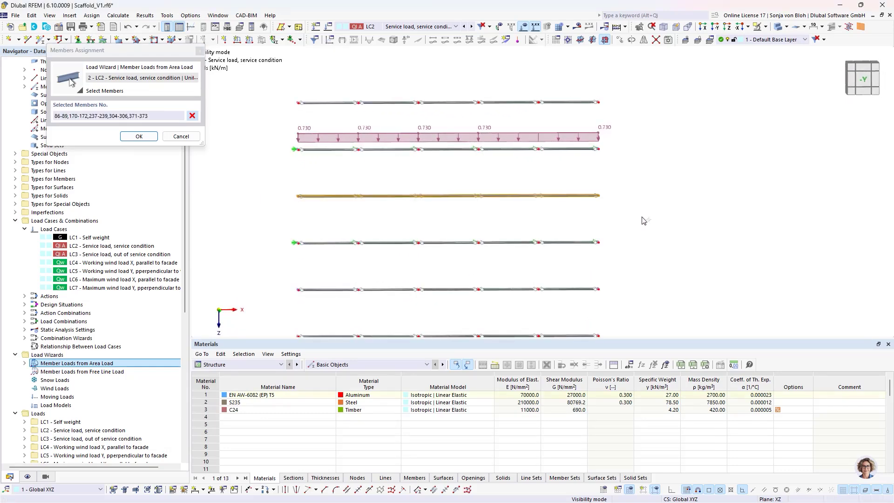
left_click(138, 136)
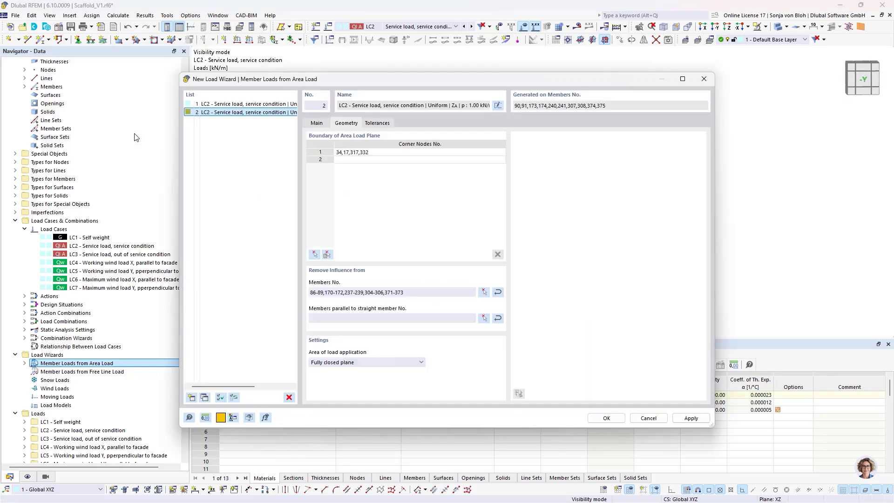
left_click(614, 420)
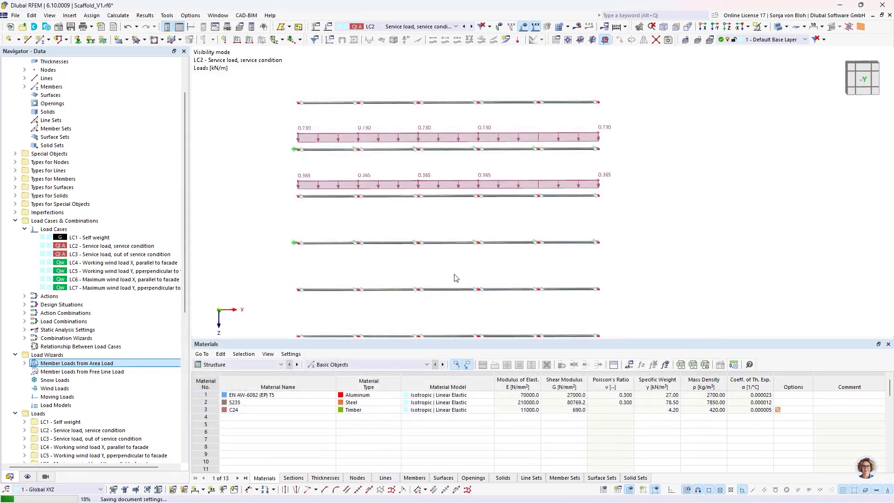
Turn off the separate display of the generated member loads so both LC2 loads are shown as area loads, and clear the selection
middle_click_drag(379, 246, 417, 265, "ctrl")
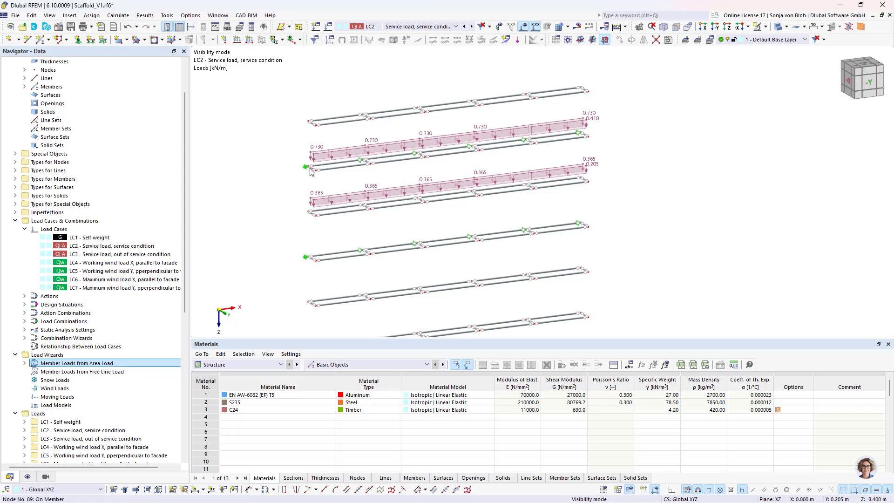
scroll(311, 170, "up", 3)
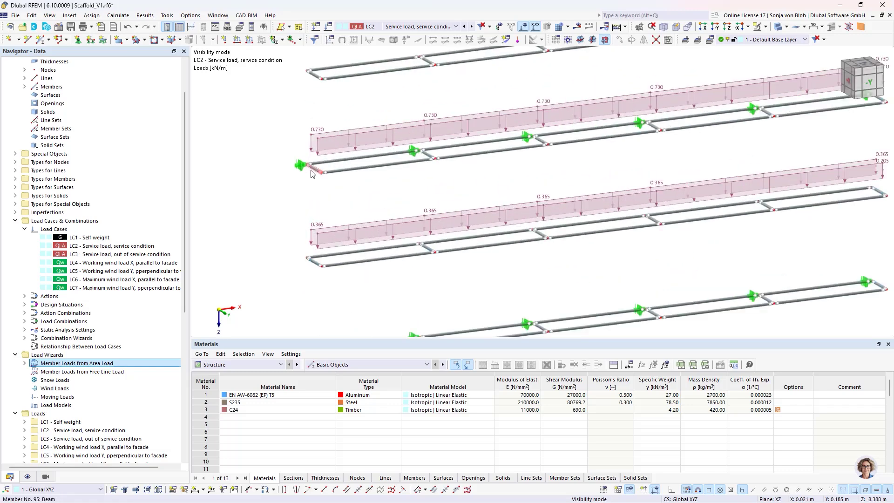
right_click(332, 236)
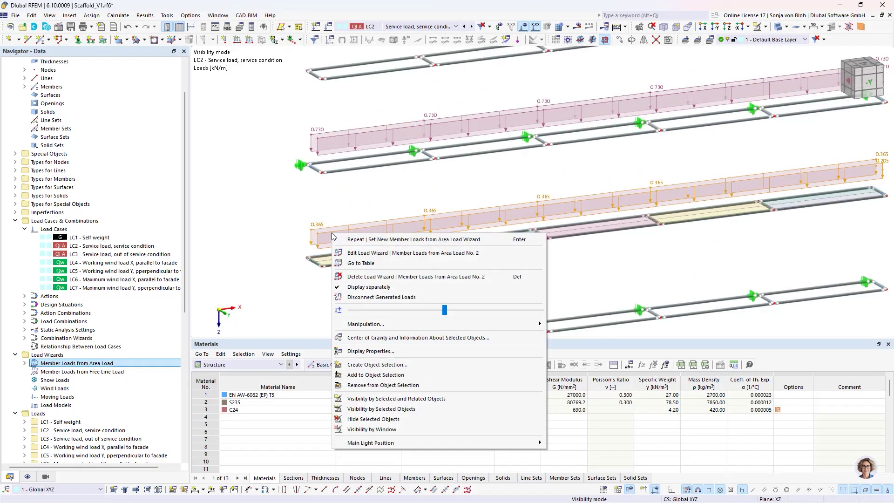
left_click(365, 287)
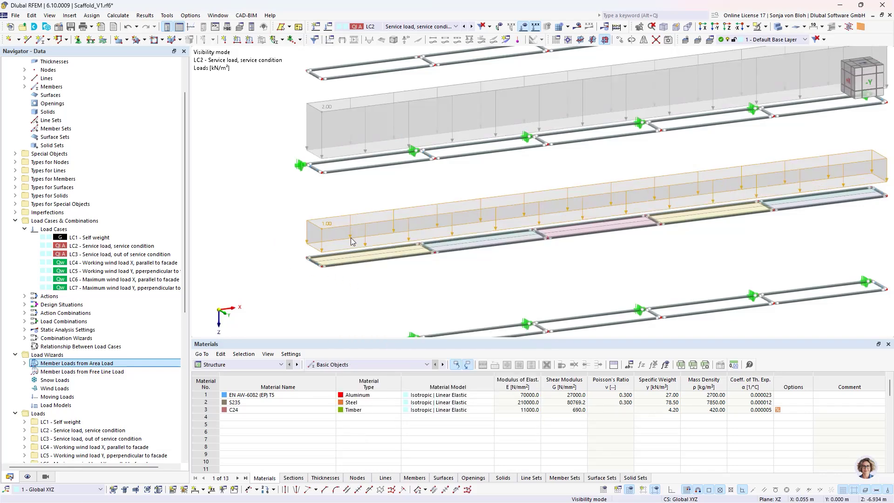
right_click(335, 228)
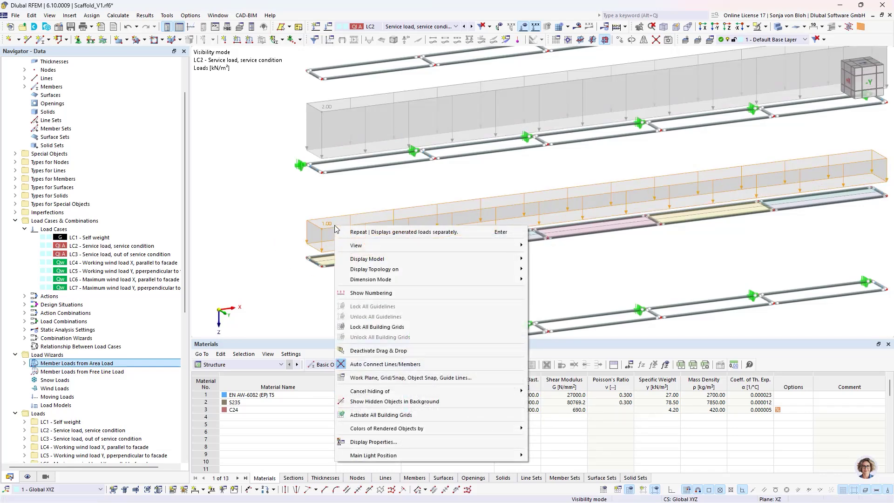
left_click(284, 230)
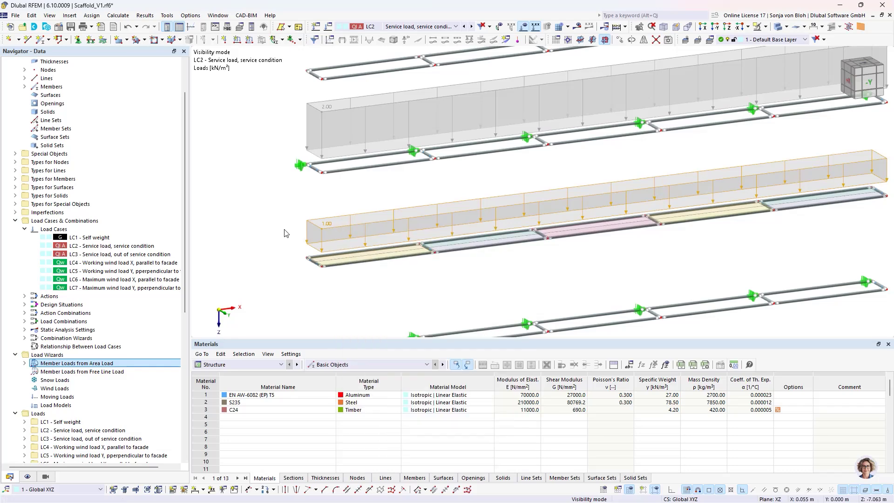
left_click(274, 233)
scroll(285, 217, "down", 3)
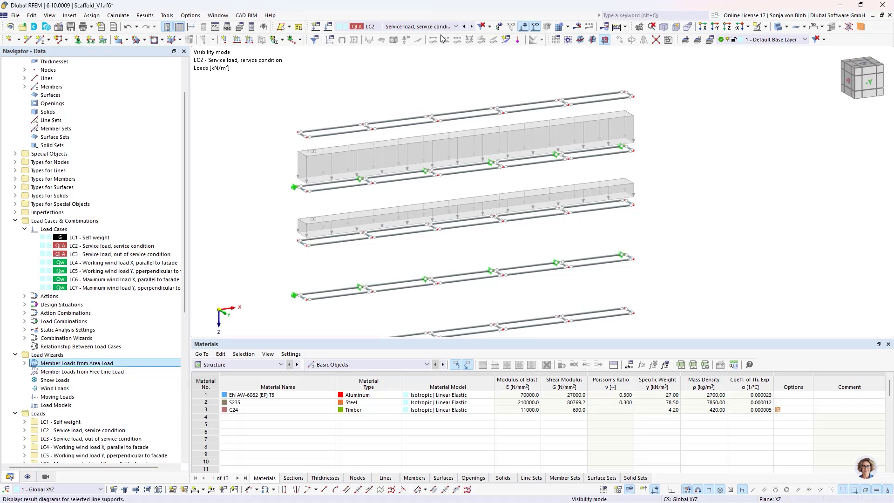
Make LC3 the active load case and copy the 2.00 kN/m² LC2 entry of the member loads from area load
left_click(456, 27)
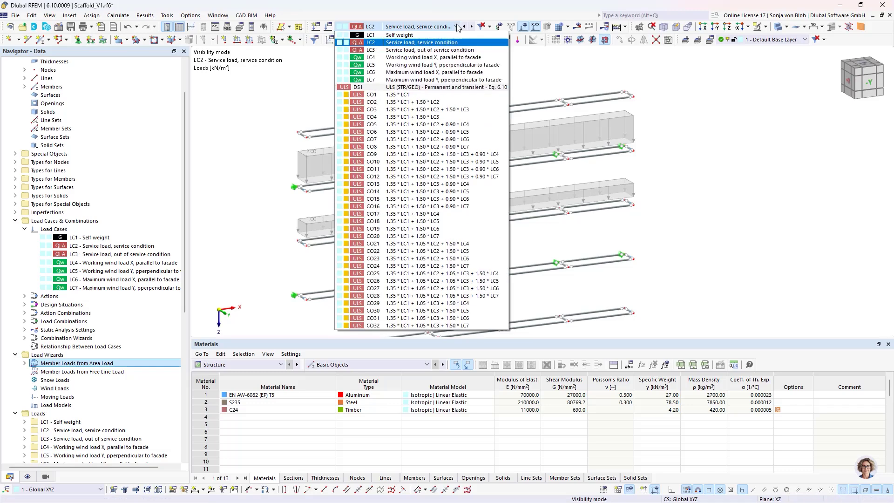
left_click(409, 50)
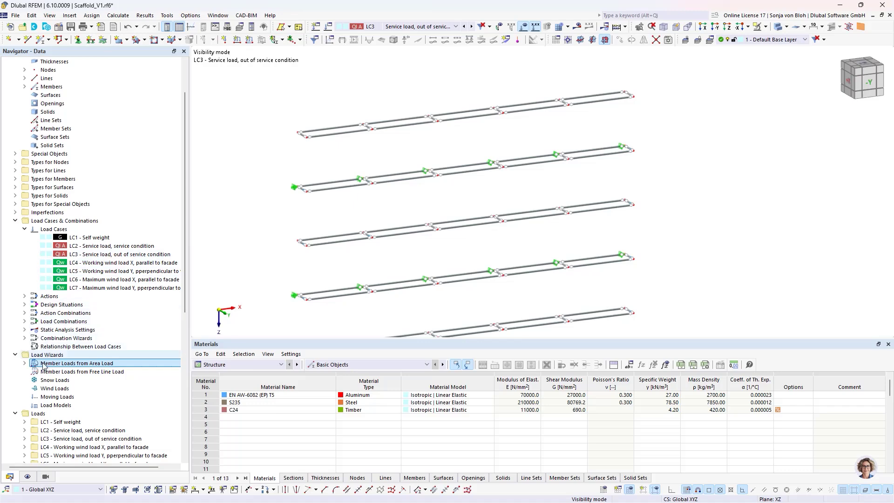
left_click(25, 363)
double_click(73, 371)
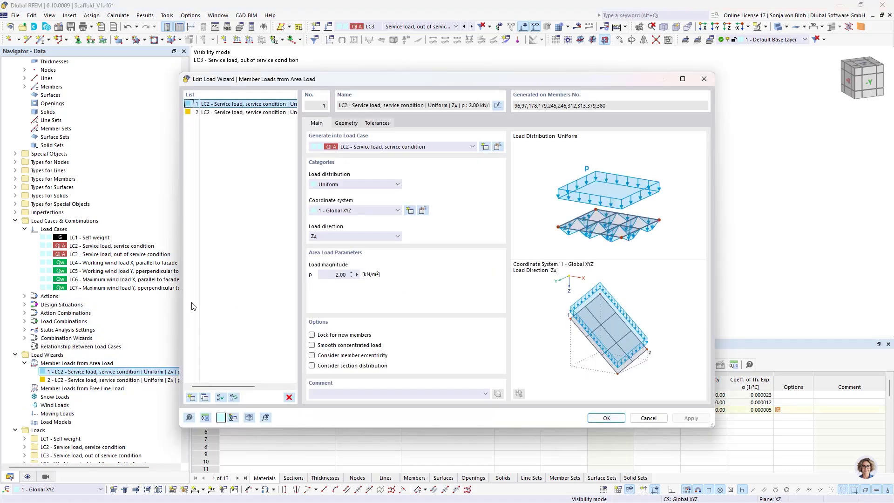
left_click(205, 397)
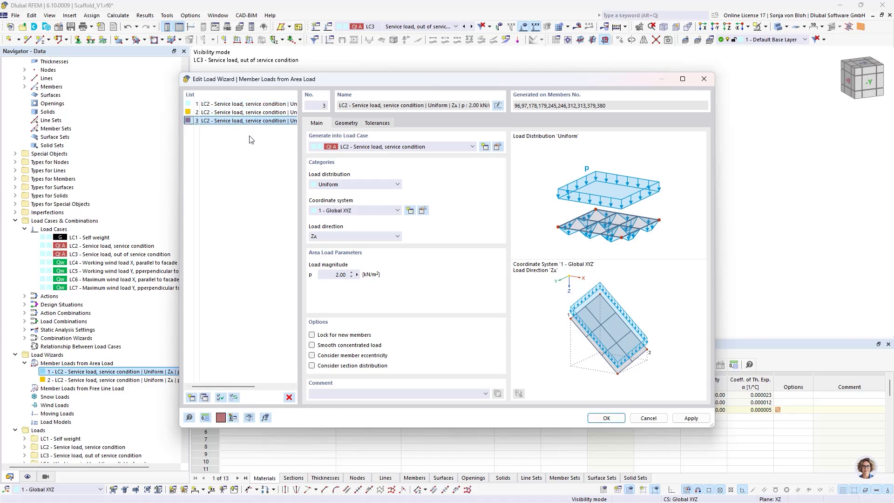
Set the copied area load's magnitude to 0.50 kN/m², assign it to LC3 and accept the load wizard
double_click(326, 274)
type("0,5")
left_click(447, 150)
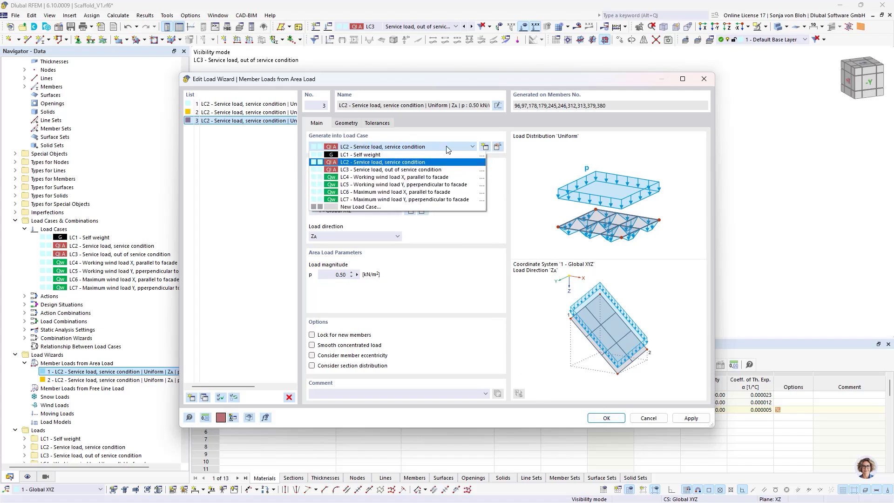
left_click(404, 170)
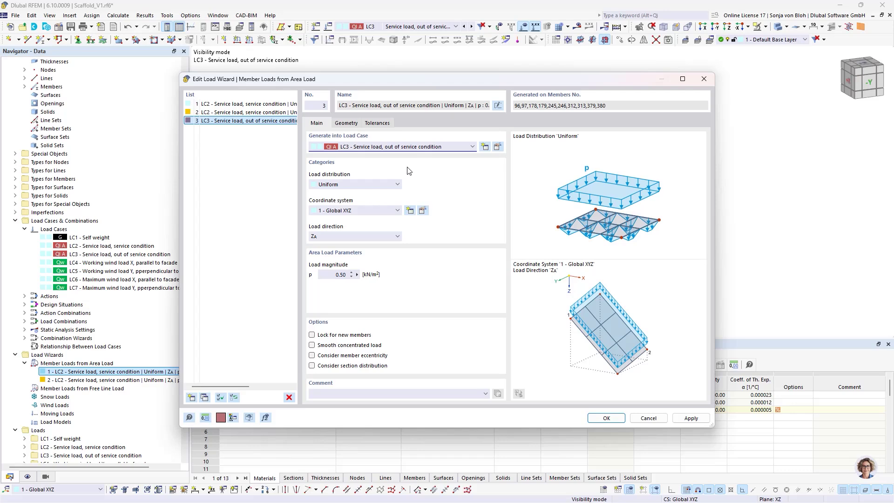
left_click(607, 418)
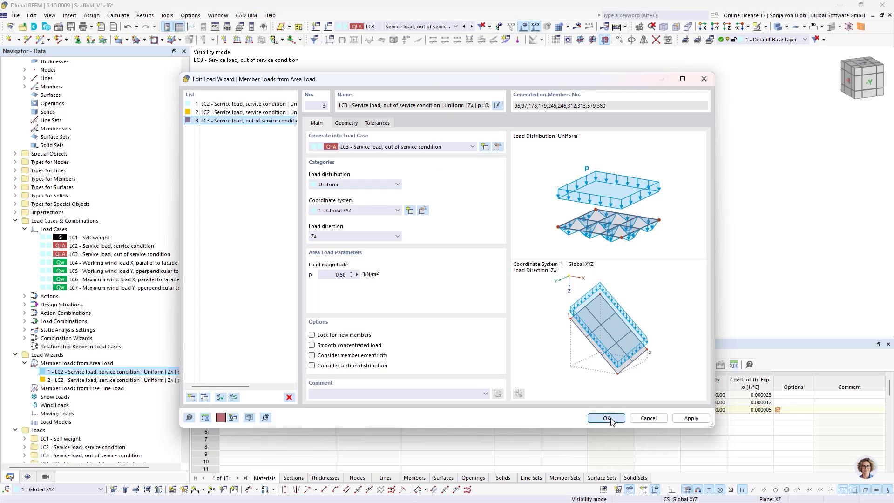
scroll(366, 219, "down", 1)
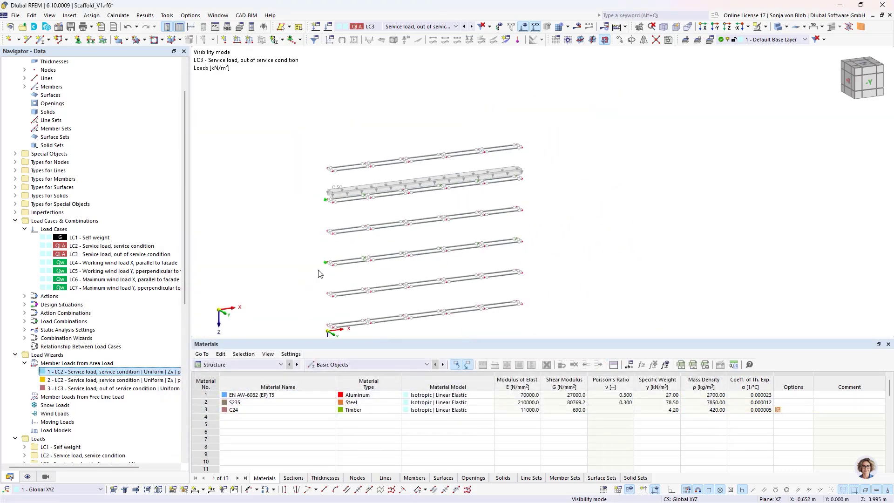
middle_click_drag(318, 270, 301, 229)
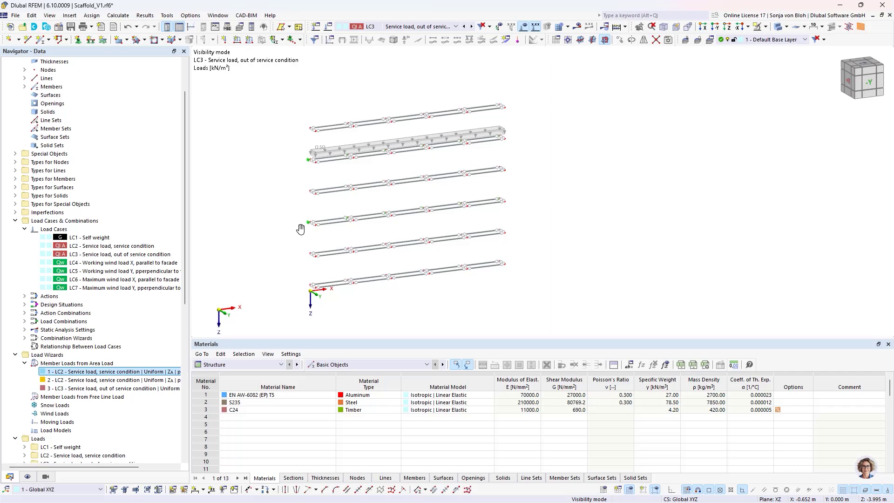
Switch to the Scaffold_V2.rf6 model and display LC4, the working wind load parallel to the facade
left_click(218, 16)
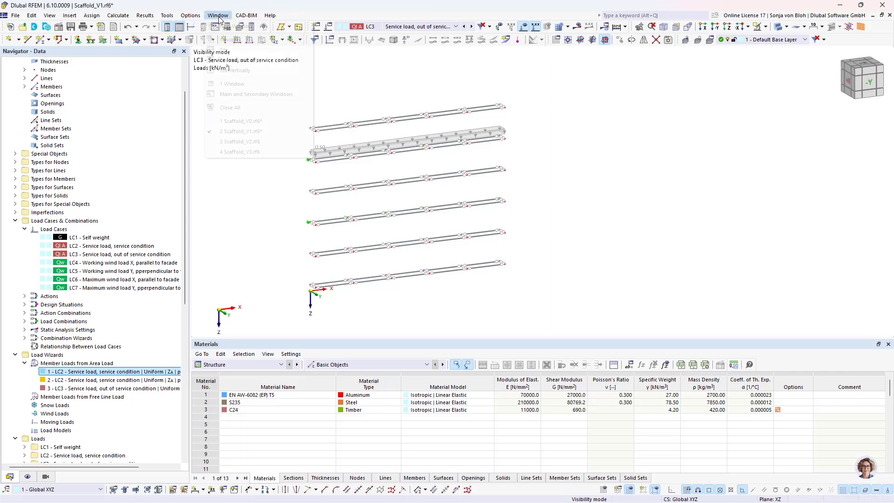
left_click(238, 141)
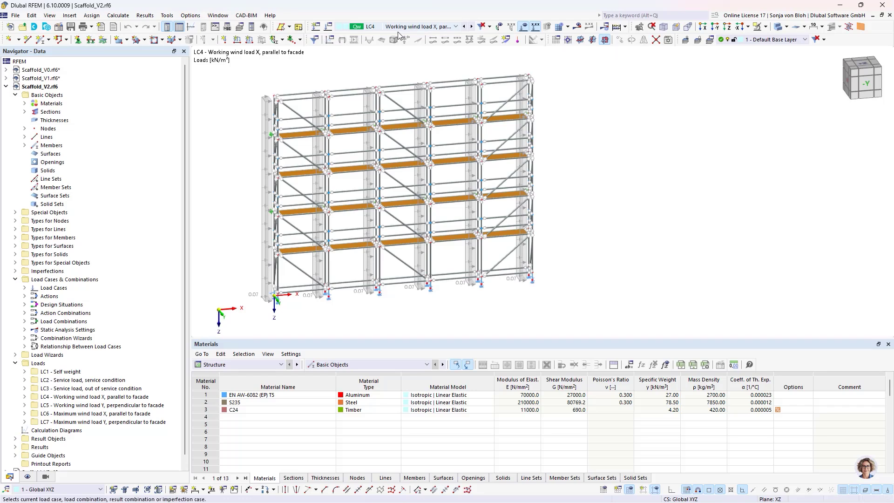
left_click(464, 26)
left_click(456, 27)
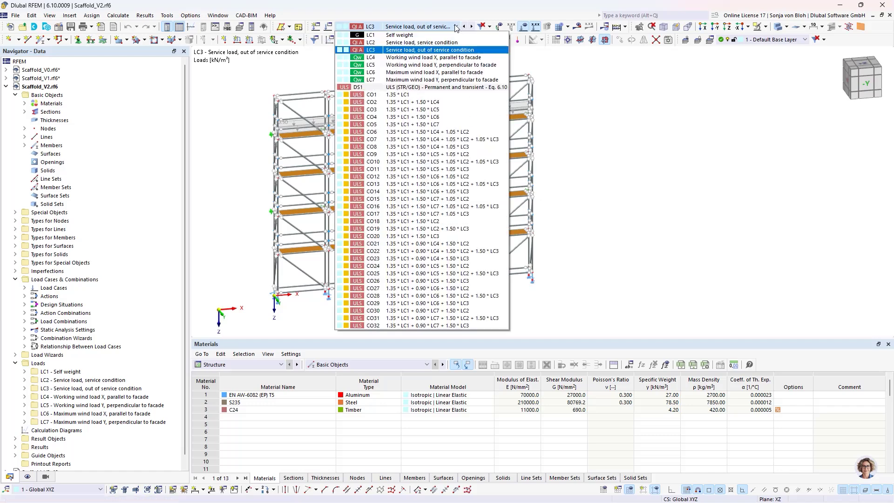
left_click(466, 58)
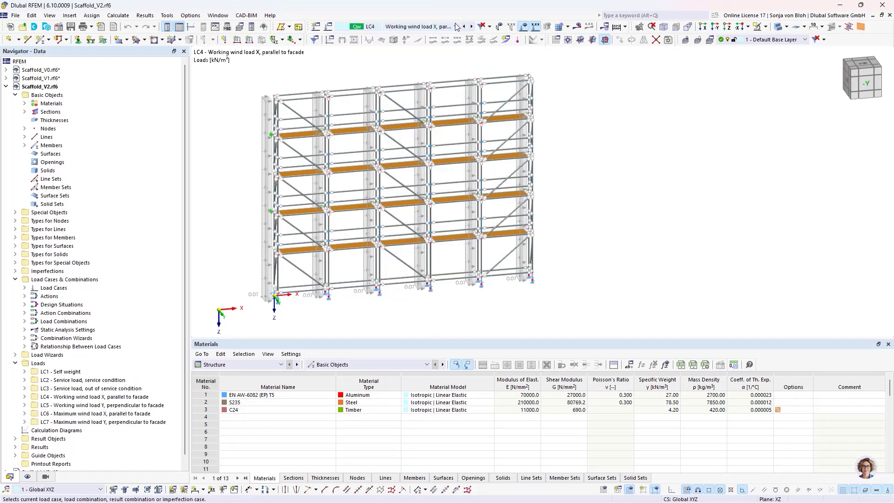
Display LC5, LC6 and LC7 in turn to examine the remaining working and maximum wind loads on the scaffold
left_click(455, 27)
left_click(476, 69)
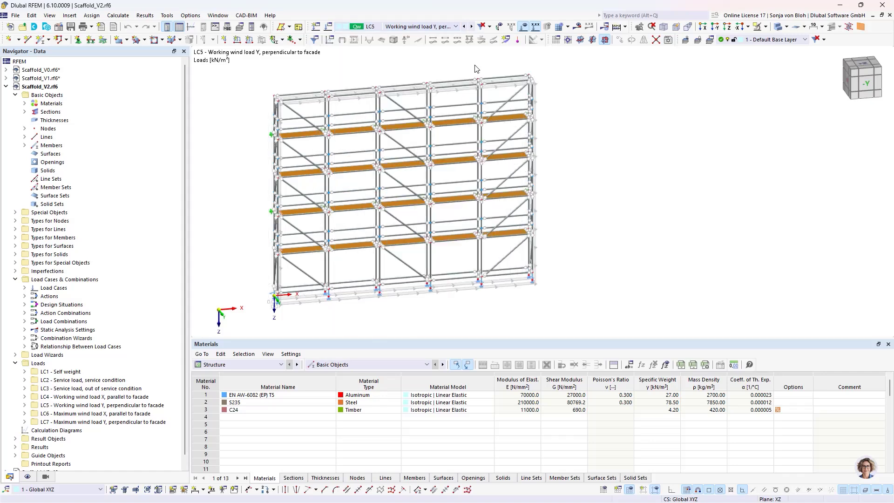
left_click(455, 27)
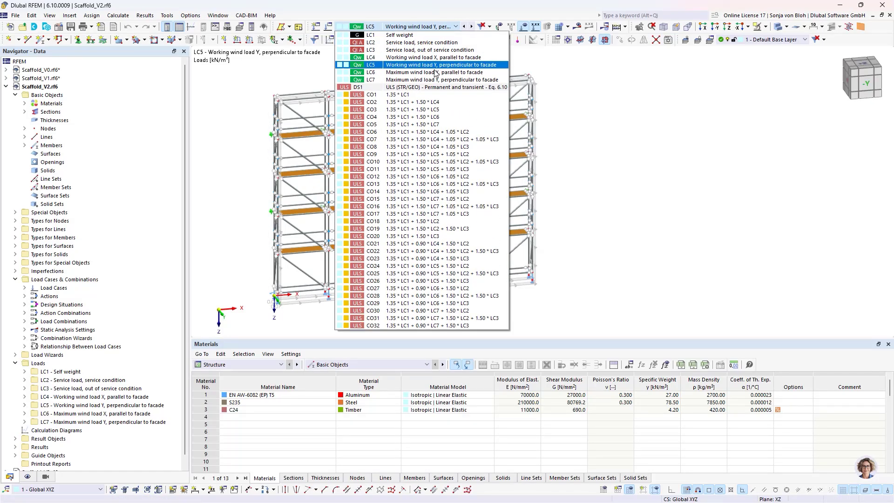
left_click(430, 75)
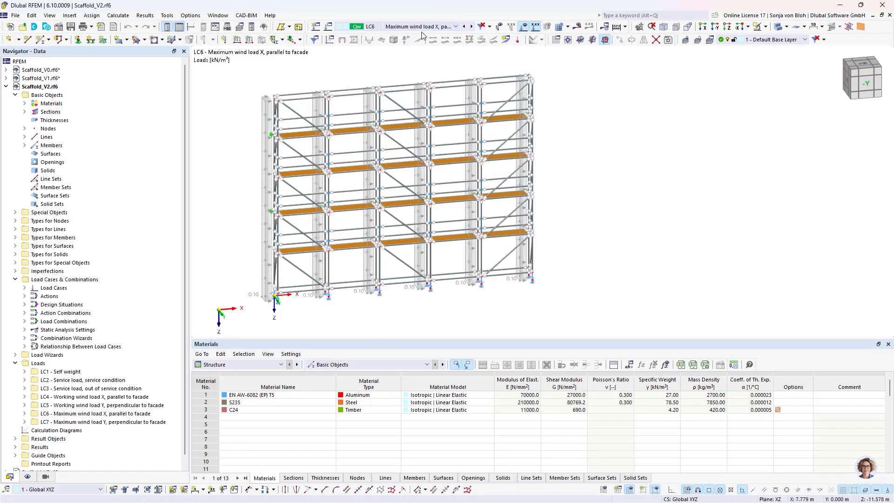
left_click(472, 27)
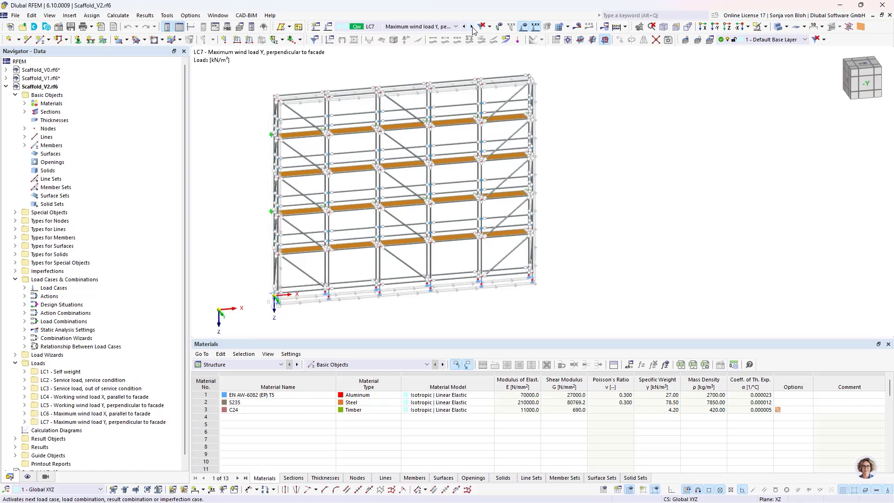
mouse_move(366, 164)
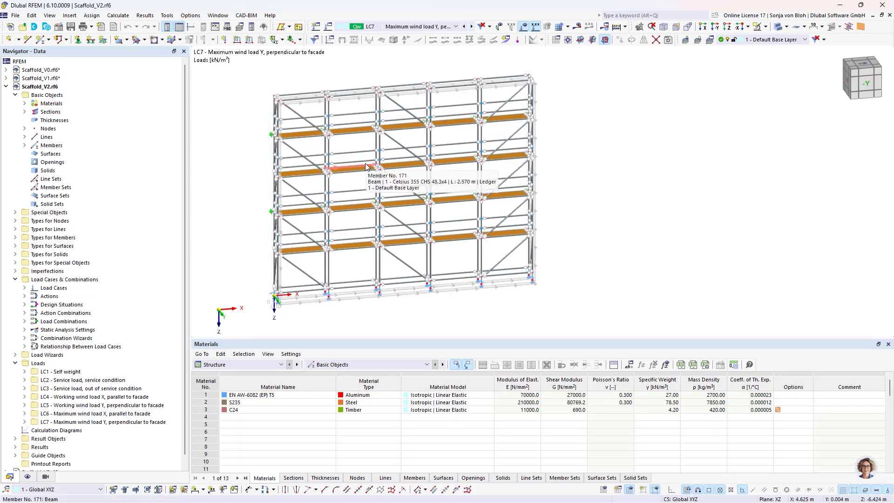
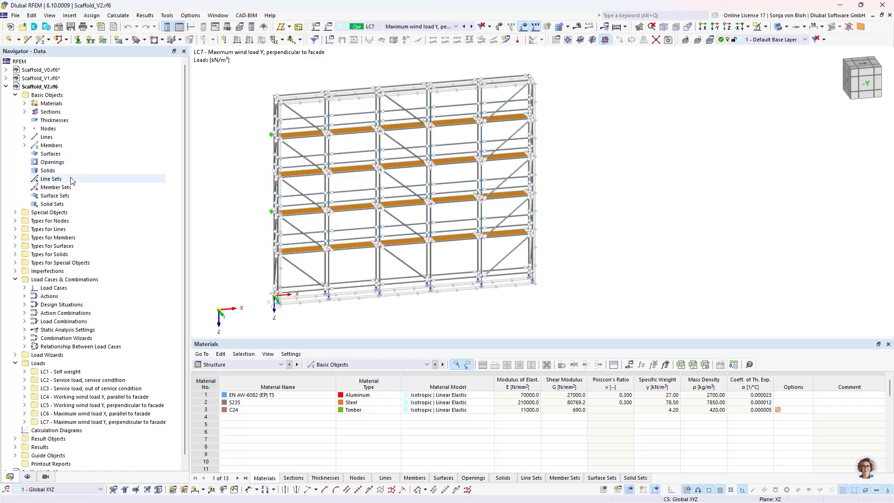
Create a new imperfection case and name it Imperfection X, keeping the Local Imperfections type
left_click(16, 271)
right_click(60, 284)
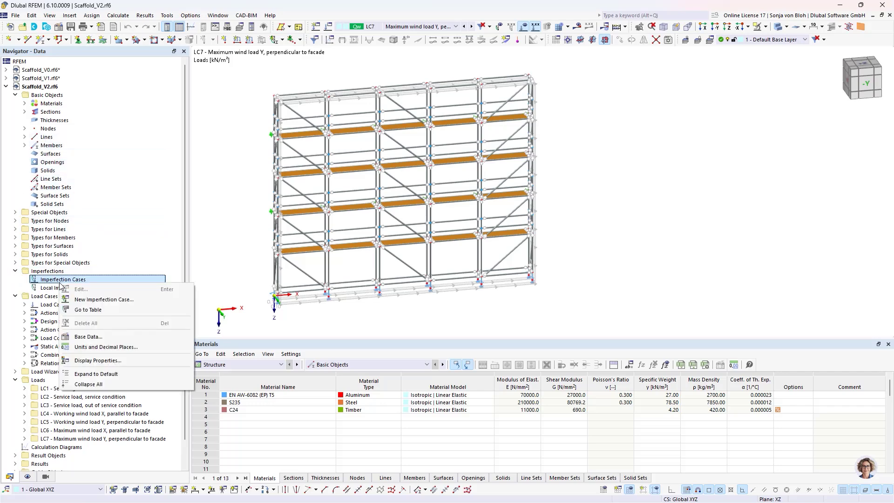
left_click(121, 299)
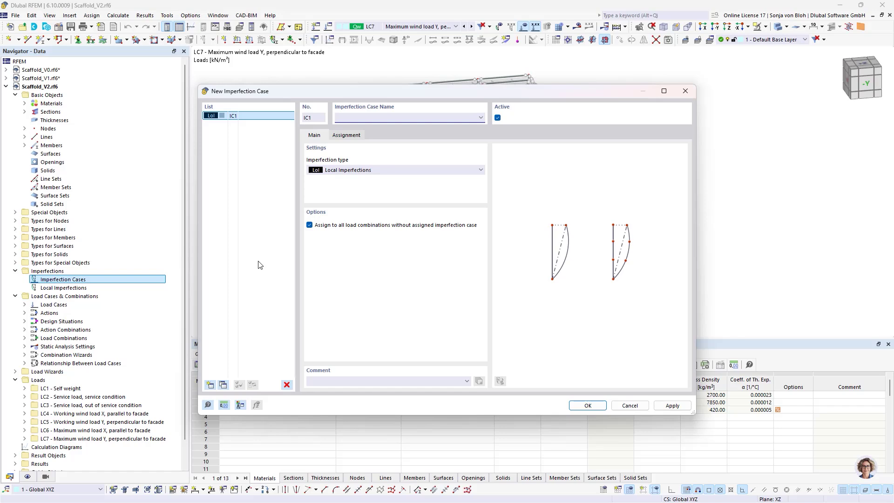
type("Imperfection X")
Copy the Imperfection X case, rename the copy Imperfection Y and accept both imperfection cases
left_click(223, 385)
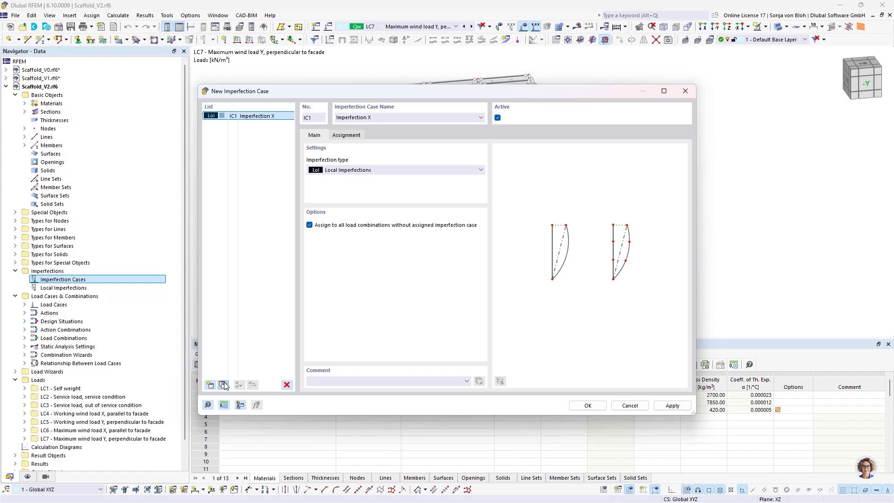
left_click(384, 117)
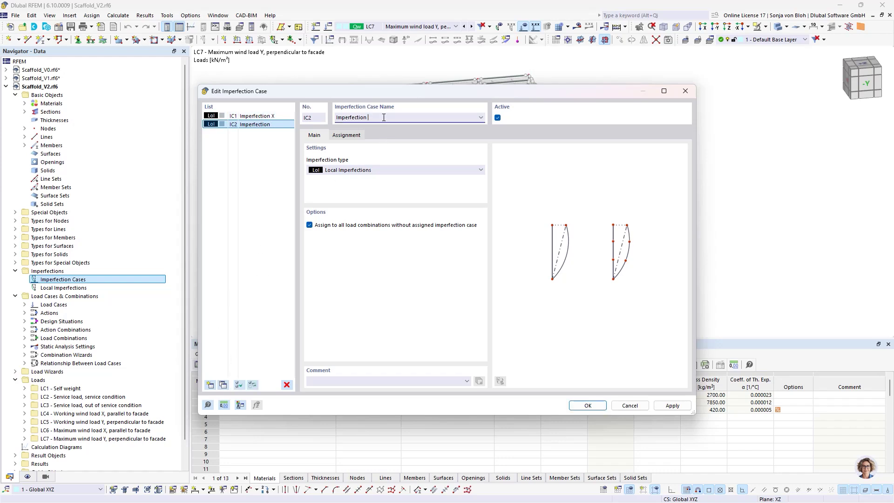
type("Y")
left_click(591, 407)
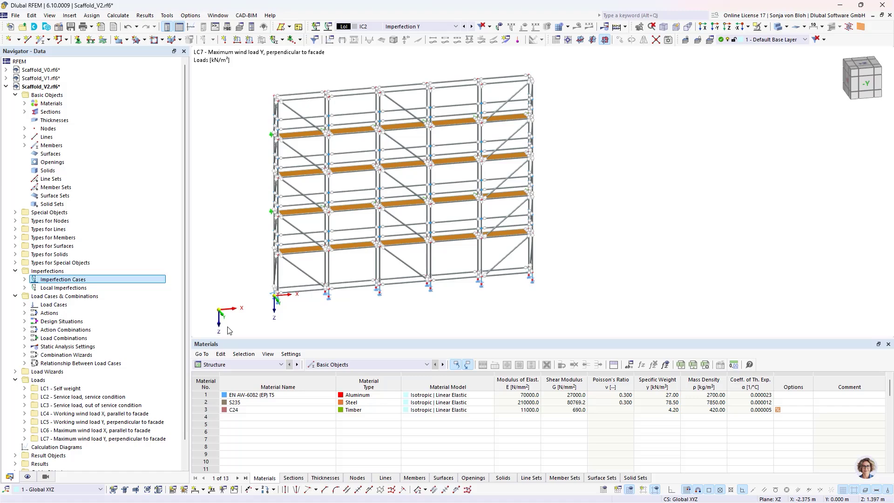
Start a new member imperfection in IC1 with a relative definition and an initial sway of 1/30
left_click(24, 288)
left_click(34, 297)
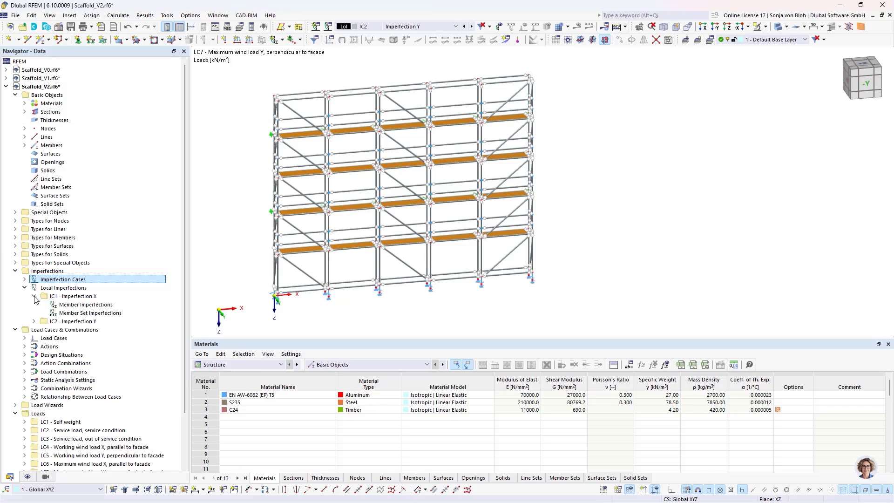
right_click(75, 305)
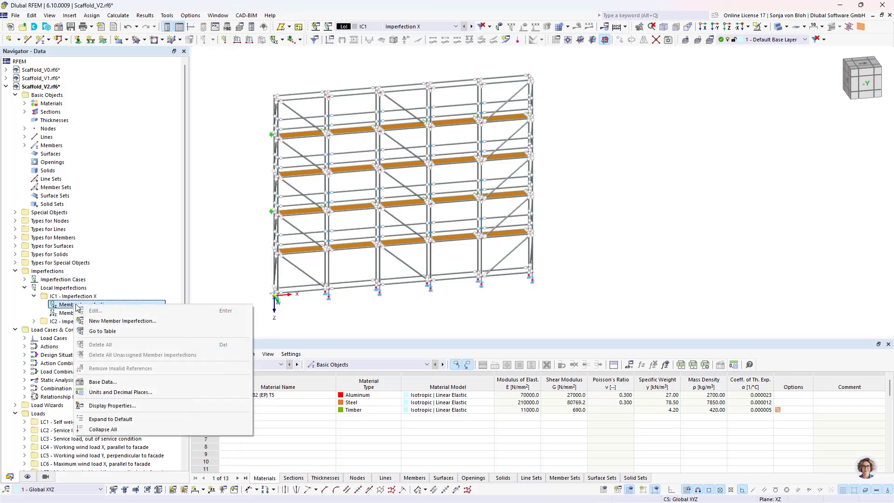
left_click(118, 321)
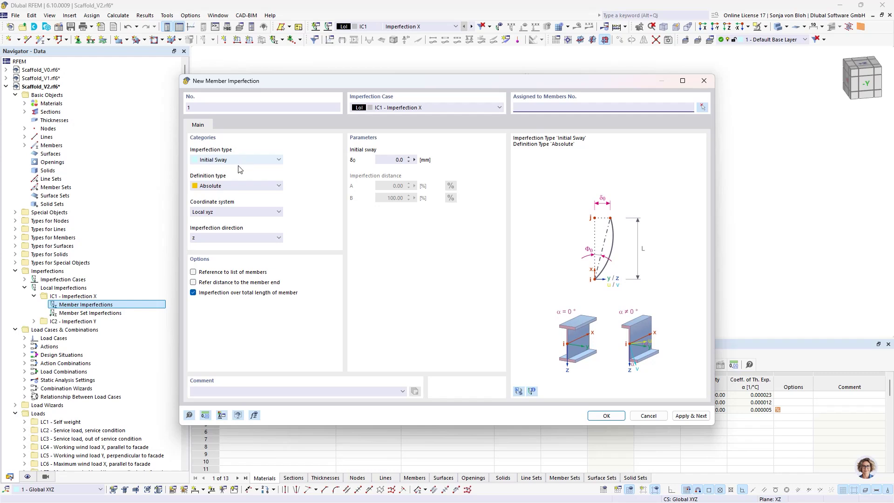
left_click(236, 184)
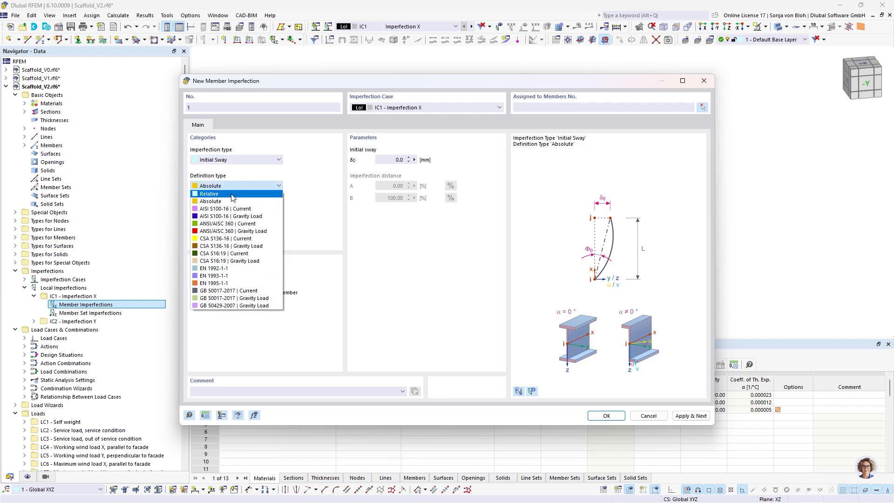
left_click(232, 197)
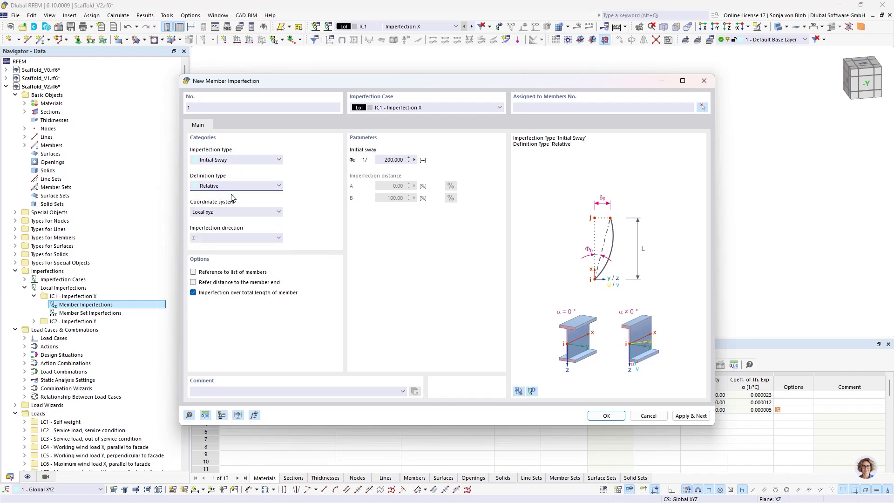
left_click(382, 158)
type("30")
Assign the 1/30 sway to base member 17 at the scaffold's front corner near the origin, and apply it to continue with another imperfection
left_click(706, 106)
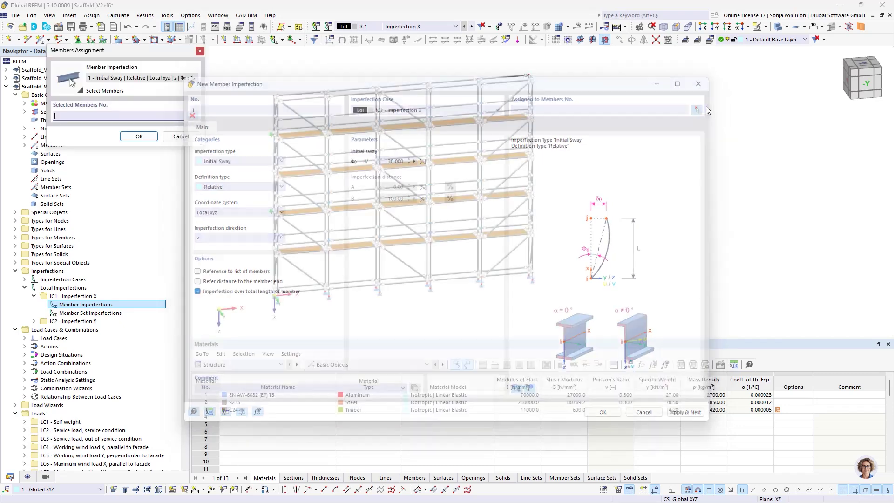
scroll(289, 295, "up", 3)
middle_click_drag(370, 291, 375, 286)
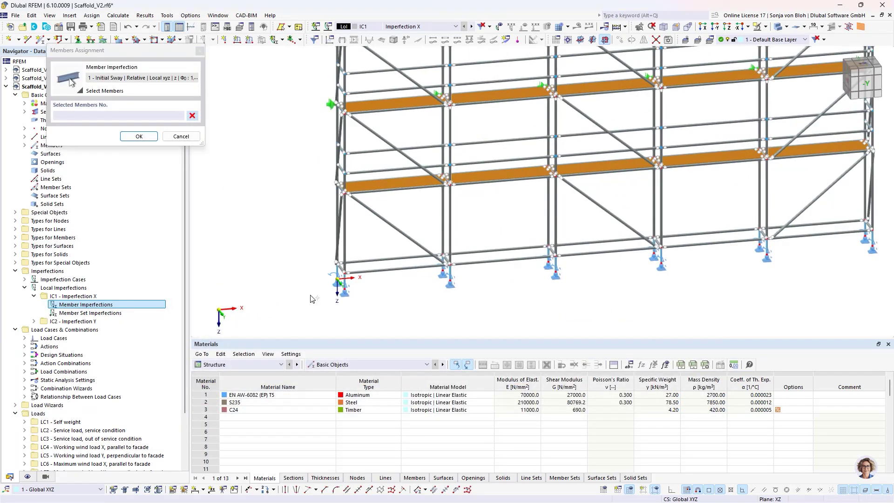
scroll(314, 298, "up", 3)
left_click(381, 265)
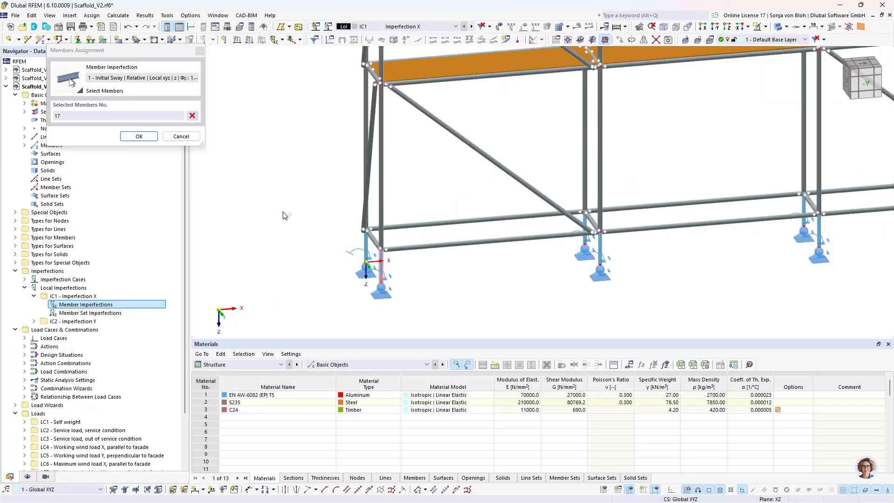
left_click(138, 136)
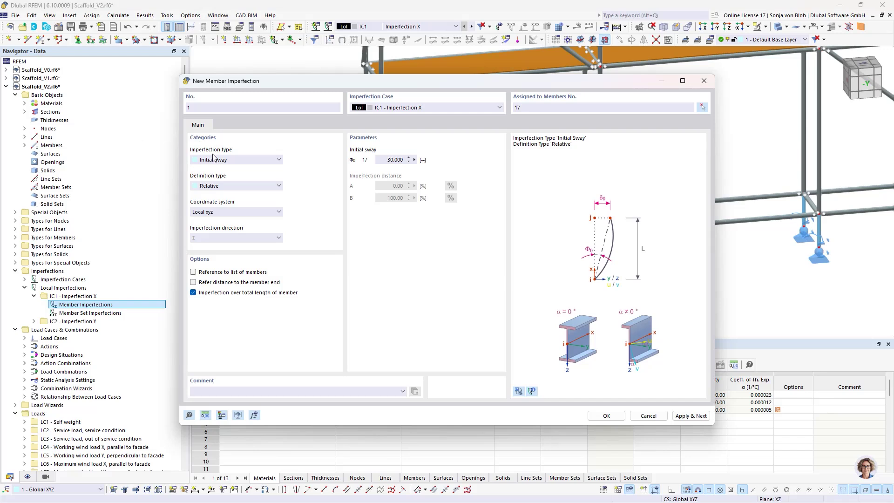
left_click(690, 415)
Set a 1/100 initial sway in local z, assign it to corner uprights 18, 442 and 485, and apply it to continue with another imperfection
left_click(381, 160)
type("100")
left_click(702, 107)
scroll(544, 227, "down", 3)
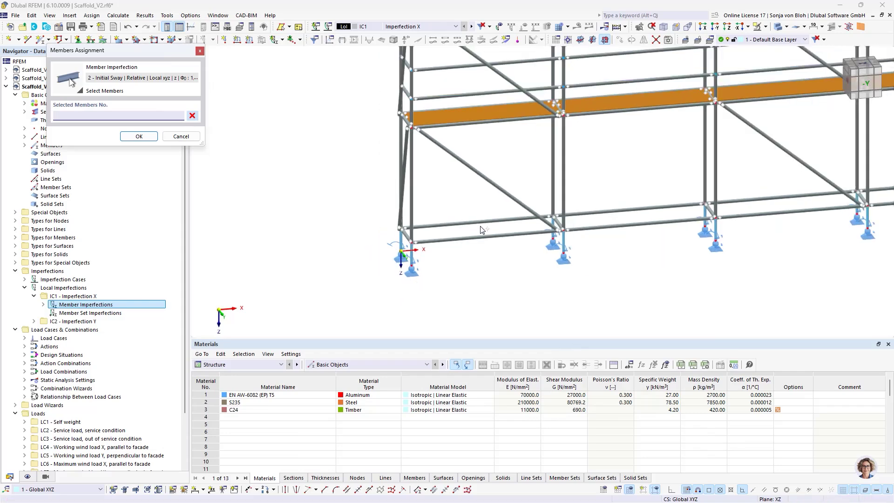
left_click(423, 204)
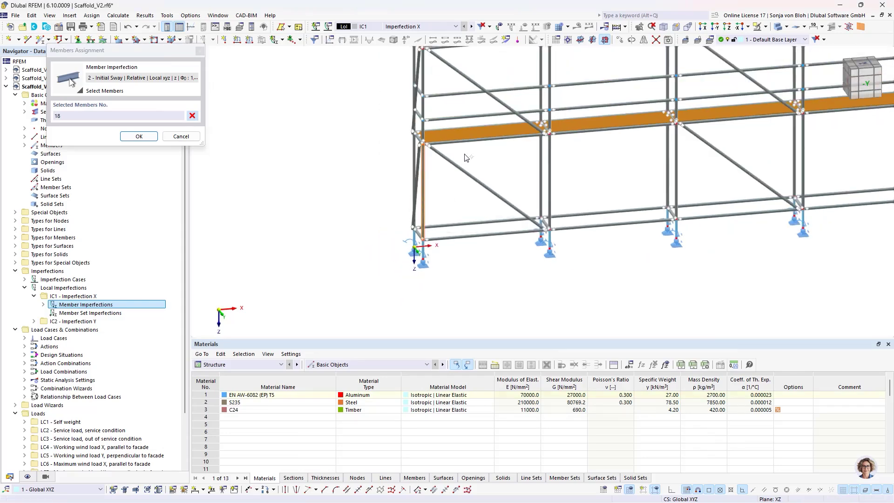
middle_click_drag(468, 159, 482, 282)
left_click(422, 122)
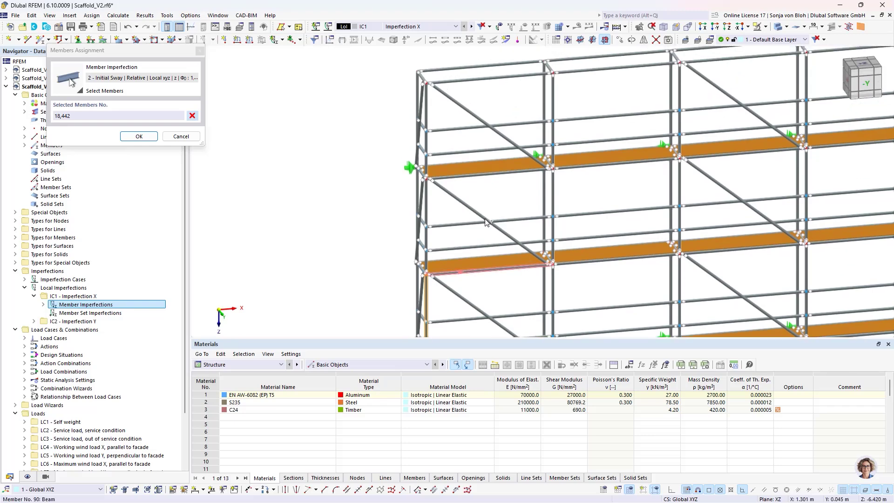
left_click(427, 104)
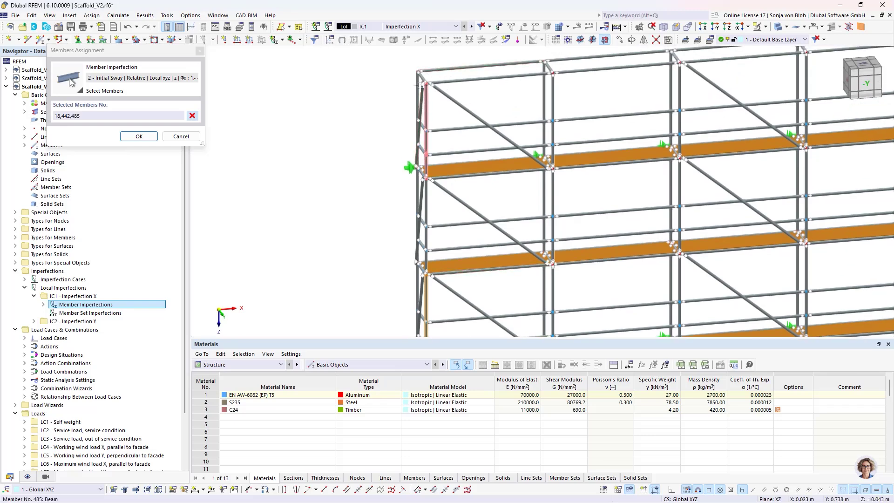
left_click(140, 136)
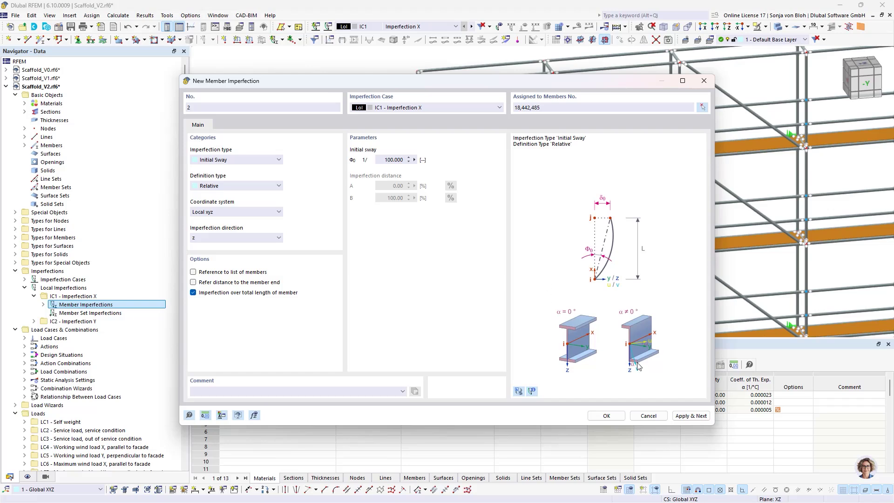
left_click(680, 417)
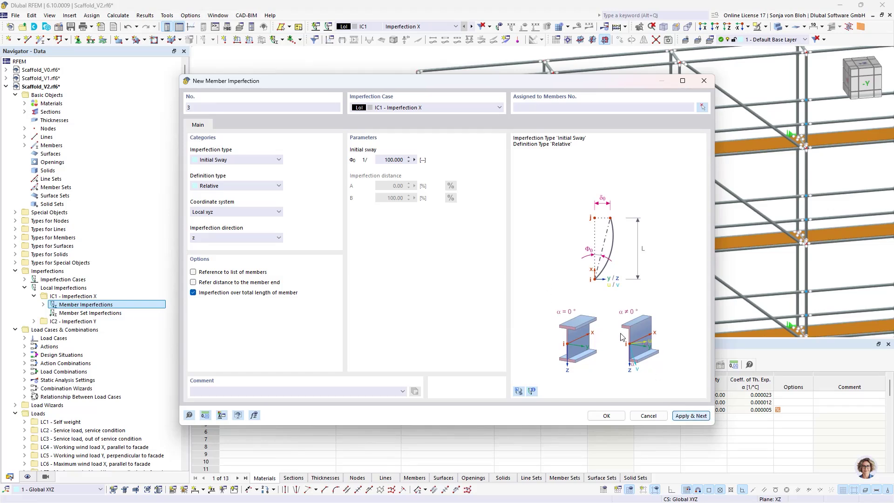
Change the imperfection direction to -z, assign the 1/100 sway to corner uprights 411 and 464, and apply it to continue with another imperfection
left_click(233, 239)
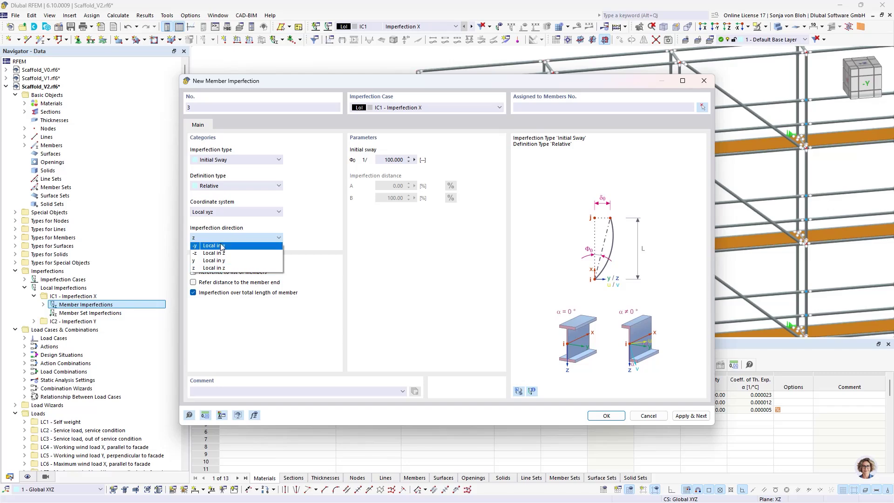
left_click(216, 252)
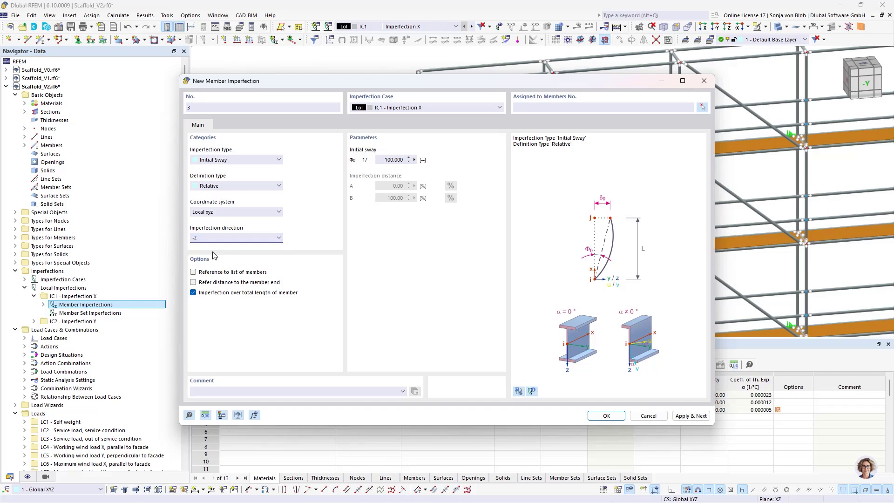
left_click(702, 108)
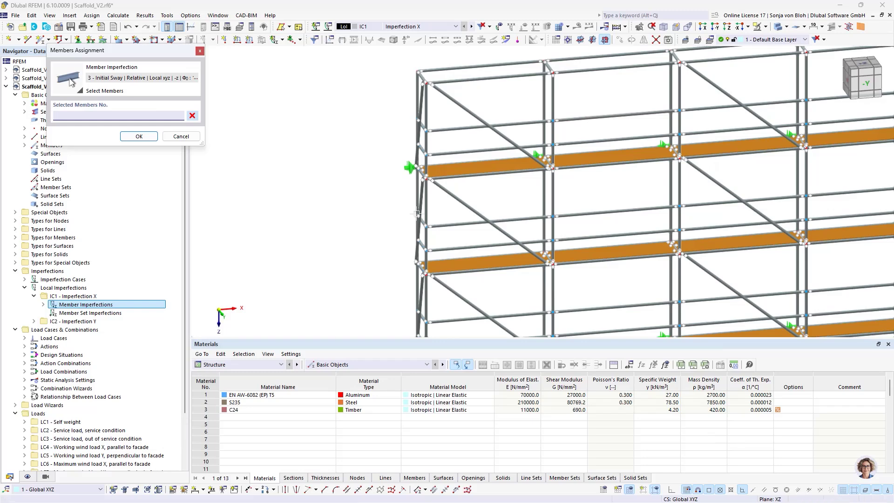
left_click(428, 206)
scroll(356, 203, "down", 3)
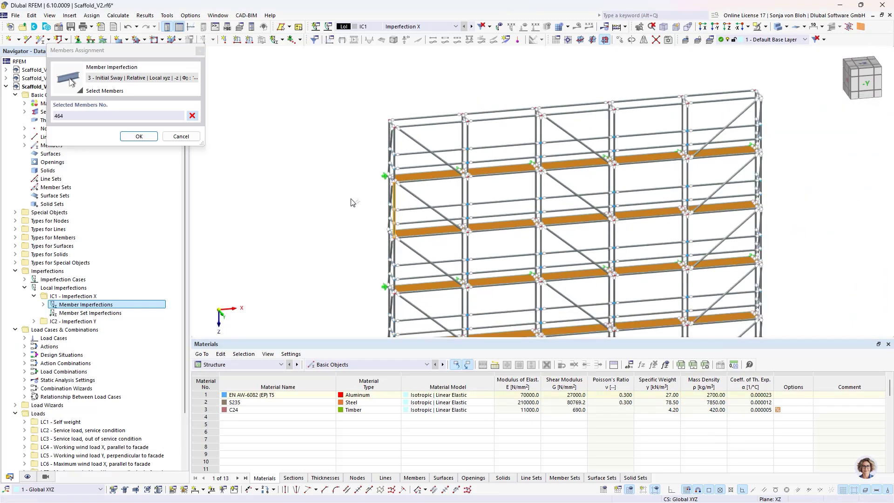
middle_click_drag(351, 268, 343, 180)
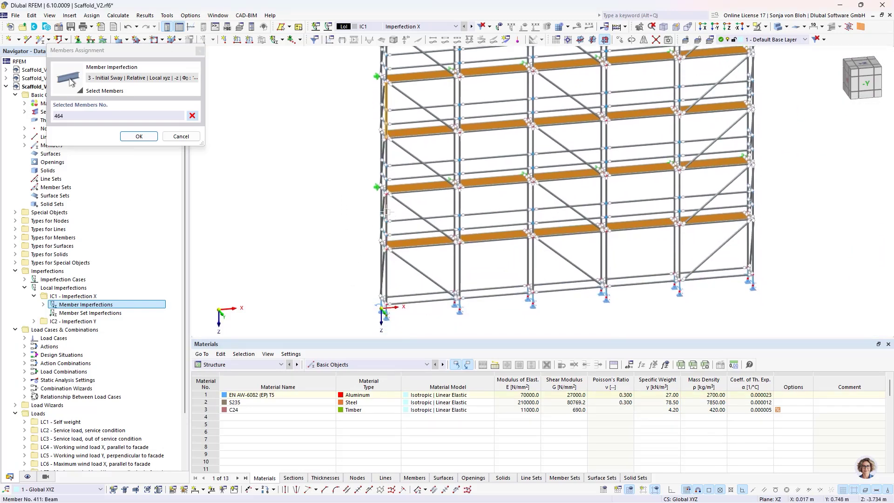
left_click(386, 219)
left_click(142, 136)
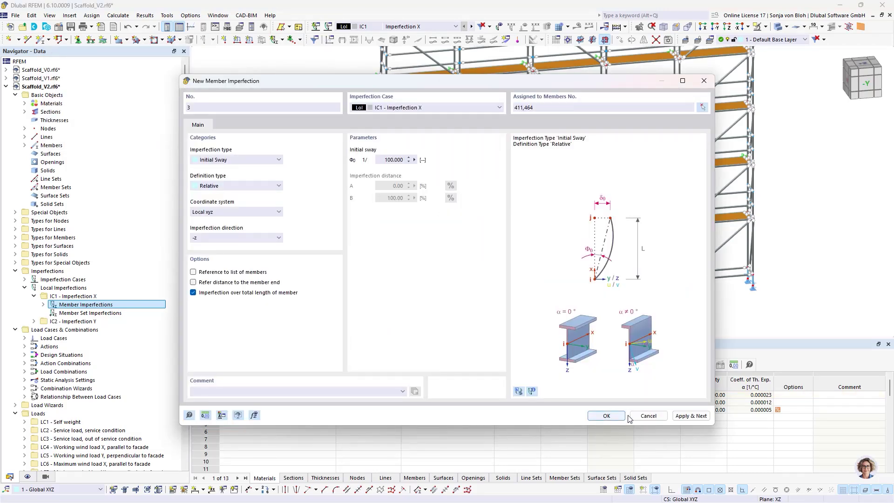
left_click(691, 417)
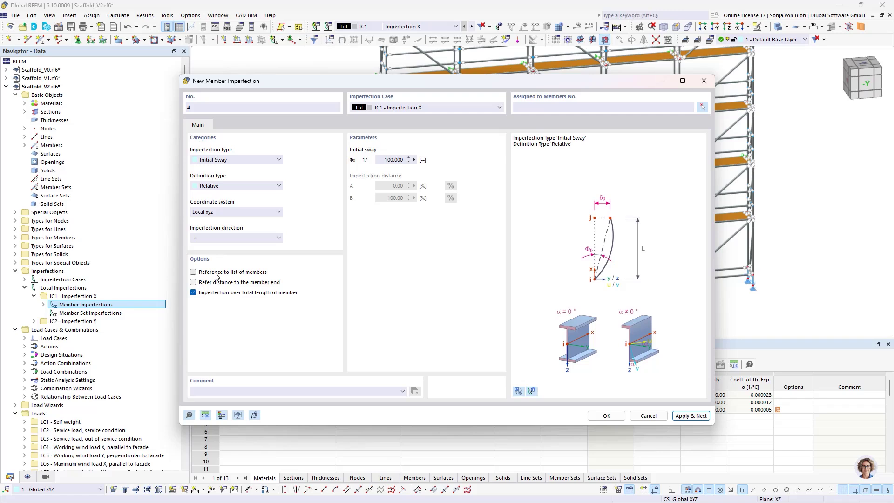
Define an Initial Bow of 1/150 in -z, assign it to corner uprights 411 and 464, and apply it to continue with another imperfection
left_click(256, 161)
left_click(232, 175)
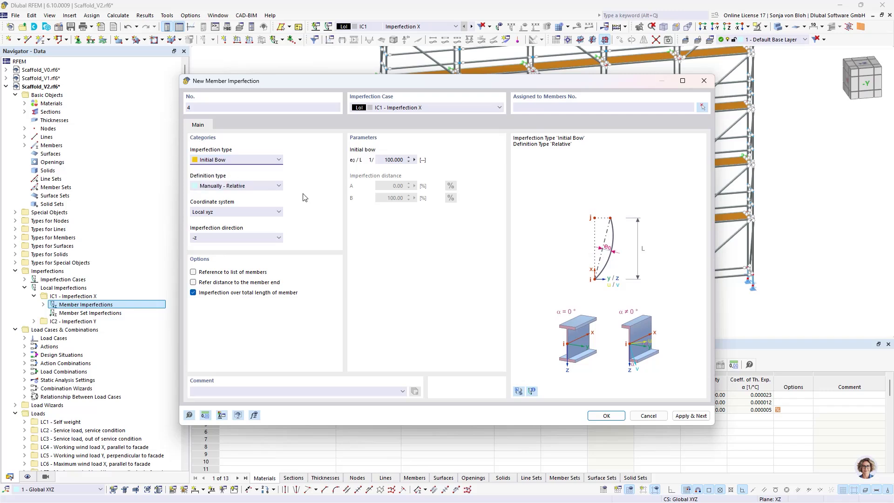
left_click_drag(378, 162, 439, 161)
type("150")
left_click(702, 108)
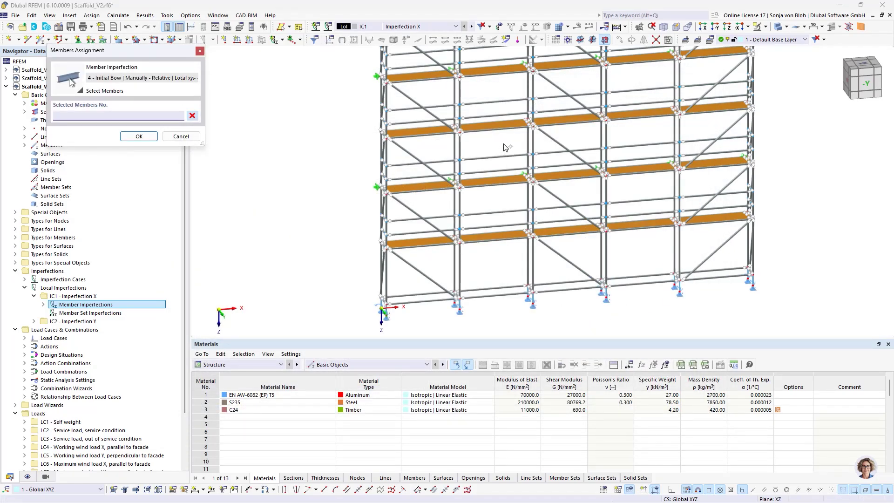
left_click(386, 97)
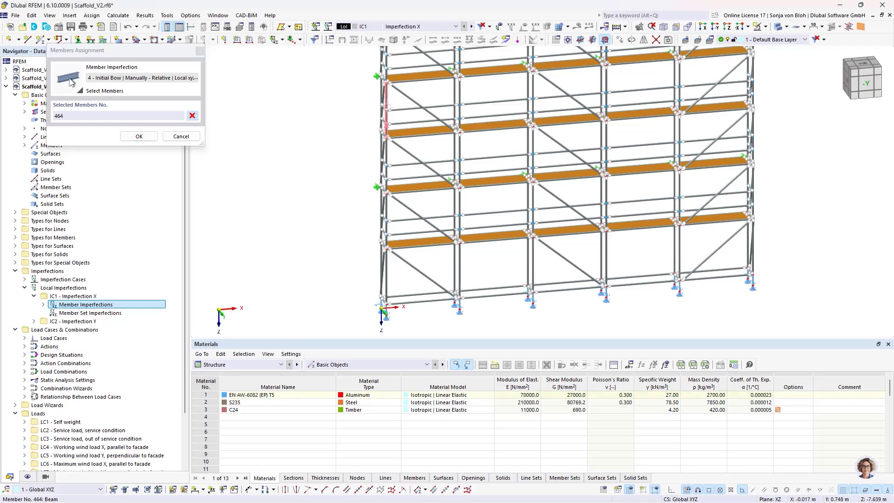
left_click(386, 208)
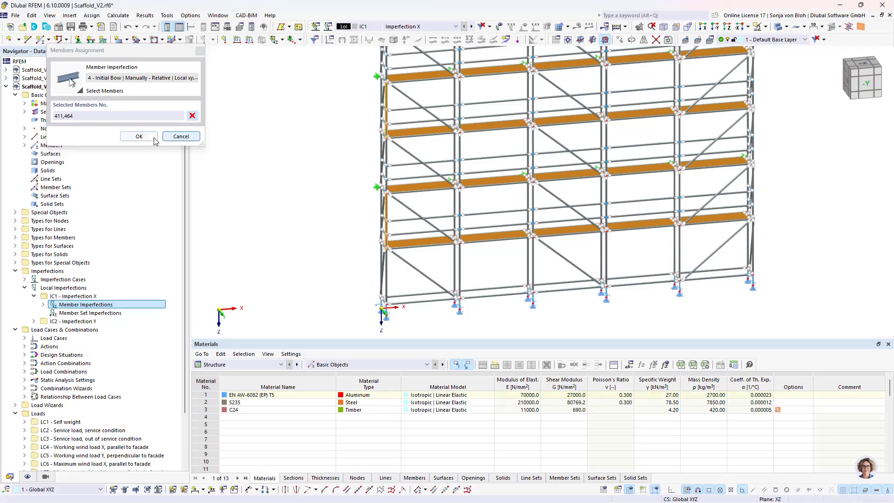
left_click(139, 137)
left_click(691, 416)
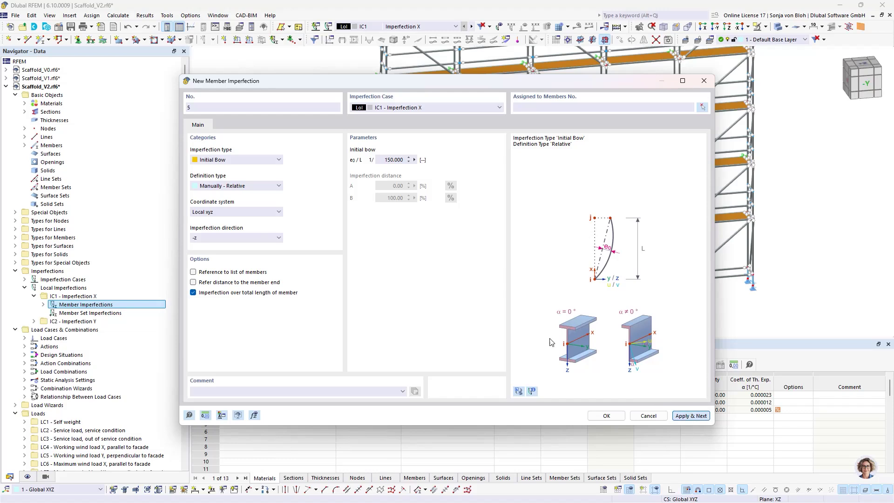
Assign the 1/150 initial bow in direction z to corner uprights 18, 442 and 485, and accept the member imperfections
left_click(224, 238)
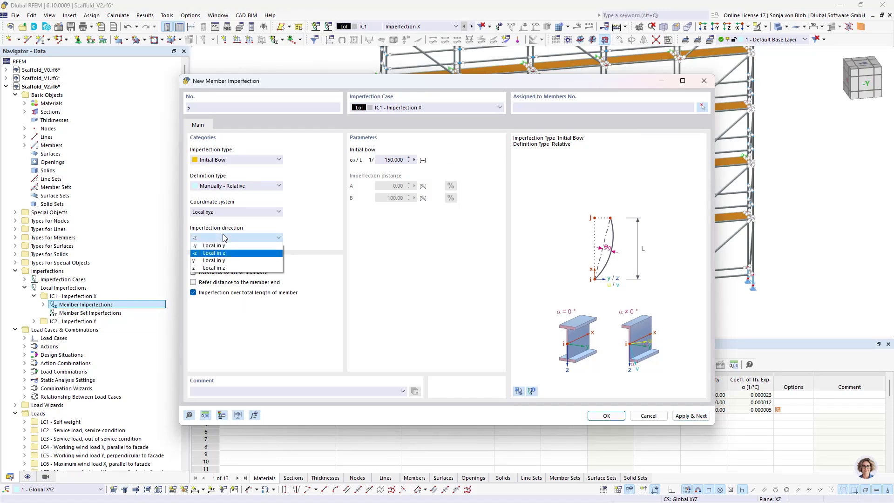
left_click(207, 268)
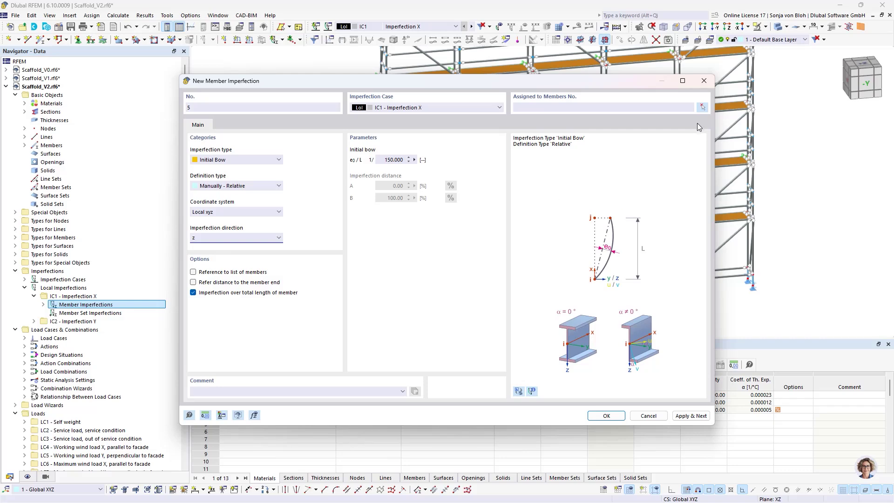
left_click(702, 107)
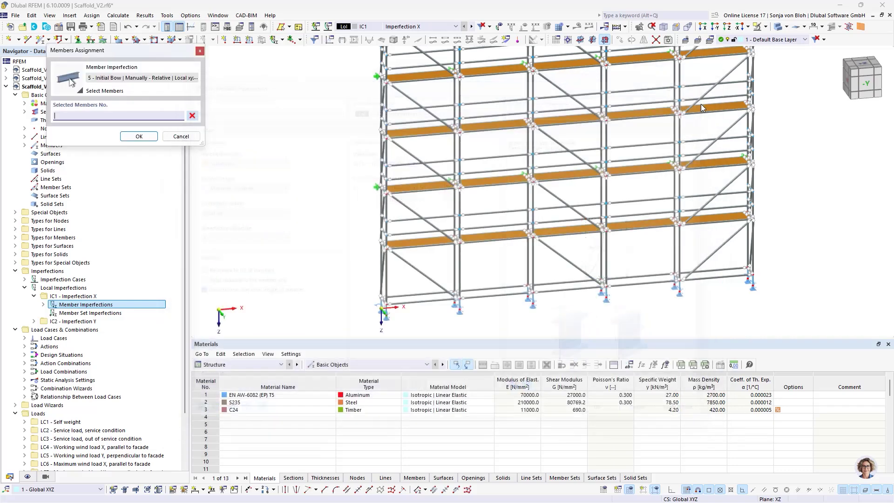
left_click(386, 282)
left_click(387, 162)
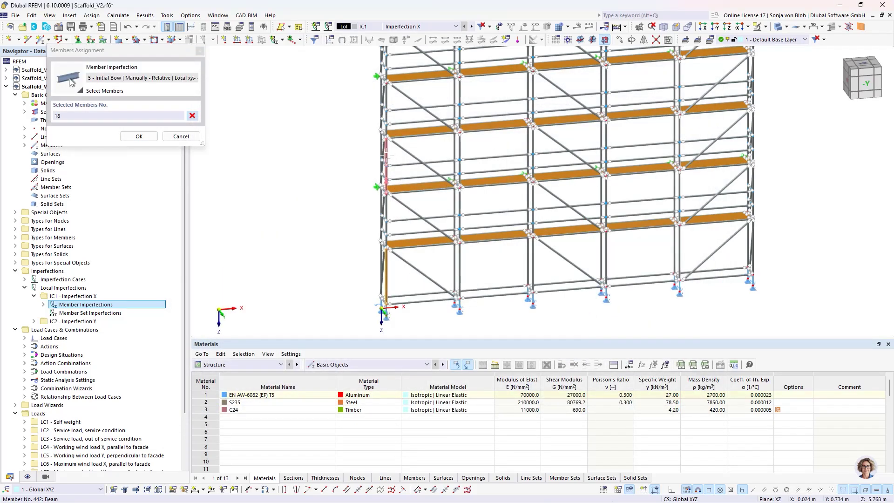
middle_click_drag(410, 133, 415, 218)
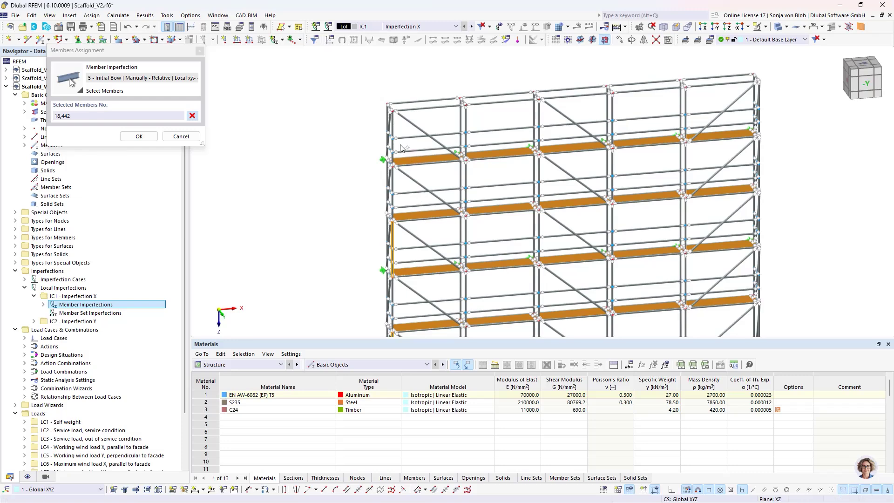
left_click(390, 125)
left_click(139, 137)
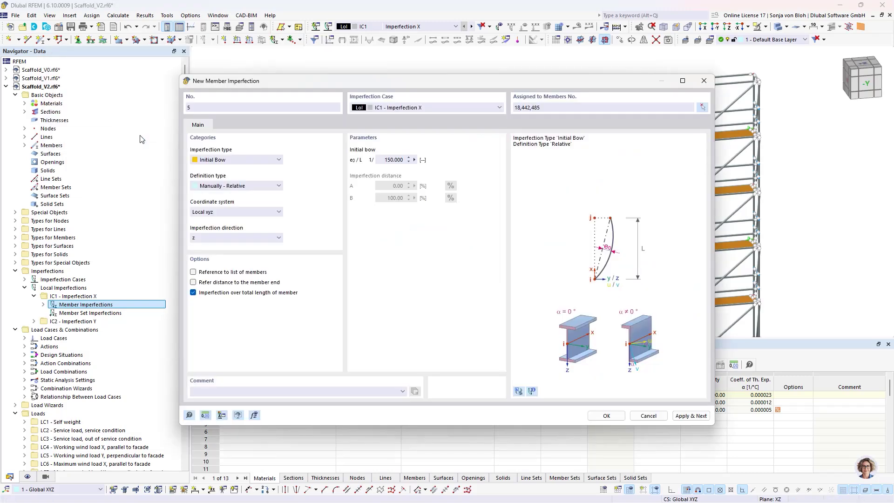
left_click(606, 414)
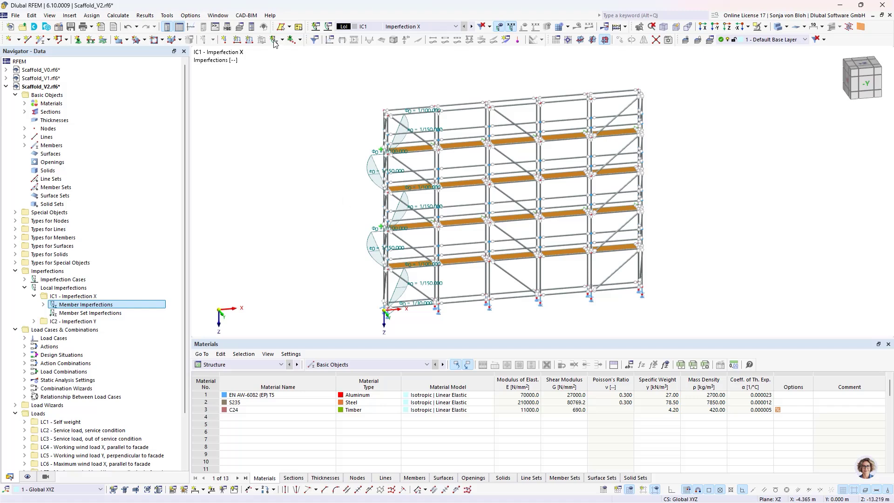
Switch to the Scaffold_V3.rf6 model and display imperfection case IC2 - Imperfektion Y
left_click(223, 16)
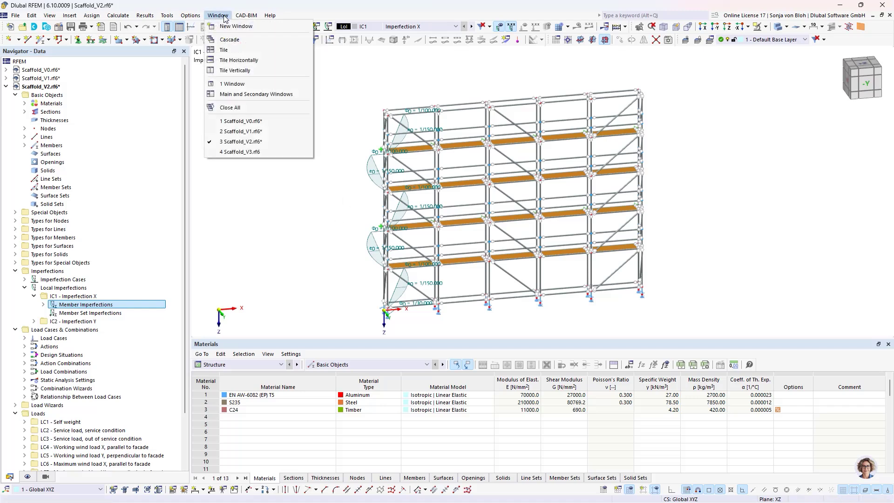
left_click(245, 153)
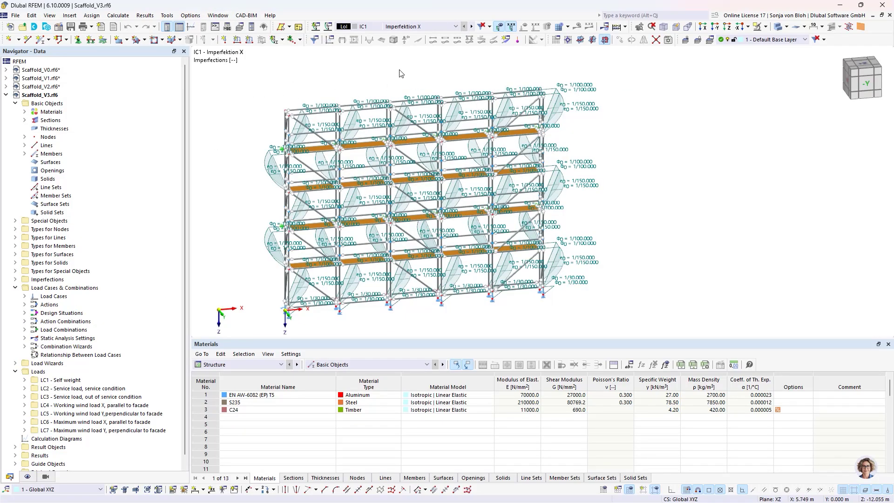
left_click(456, 26)
left_click(447, 42)
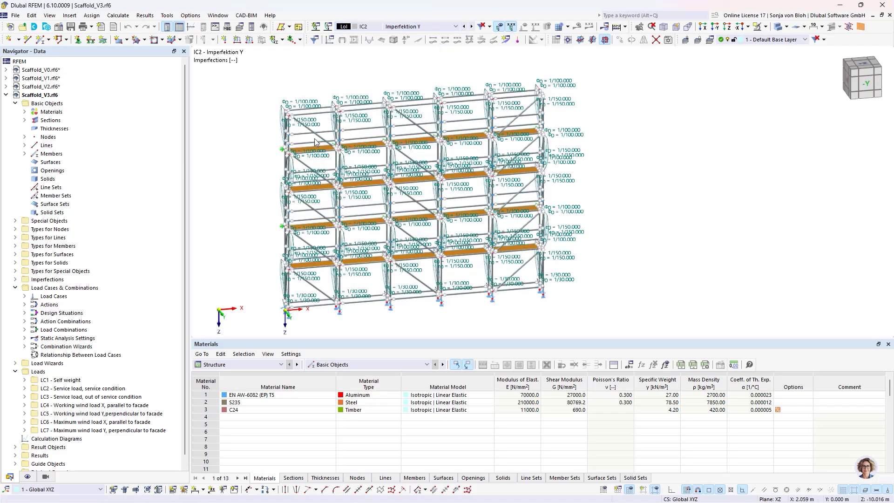
mouse_move(311, 154)
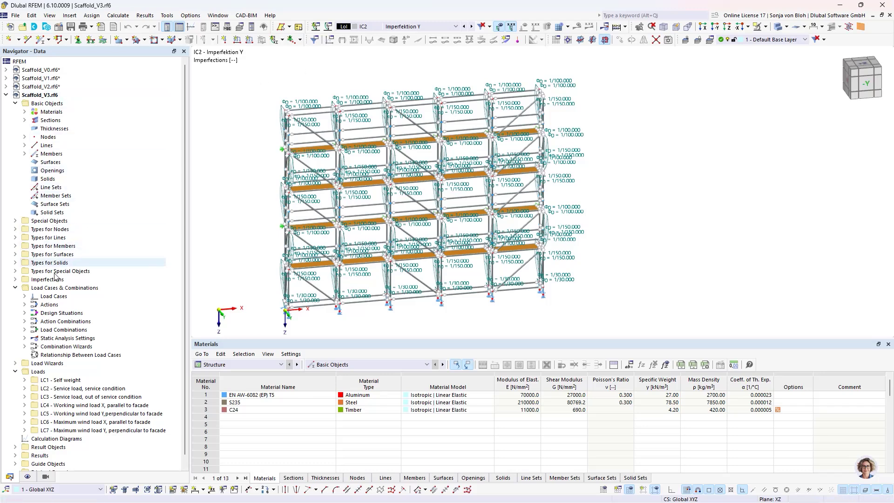
Enable user-defined action combinations in the combination wizard assigned to design situation DS1, and accept the wizard settings
right_click(49, 298)
left_click(87, 306)
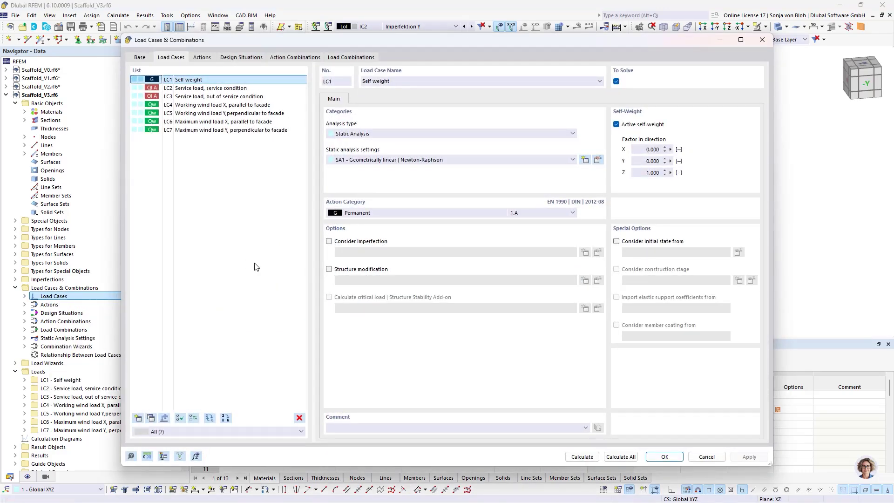
left_click(232, 62)
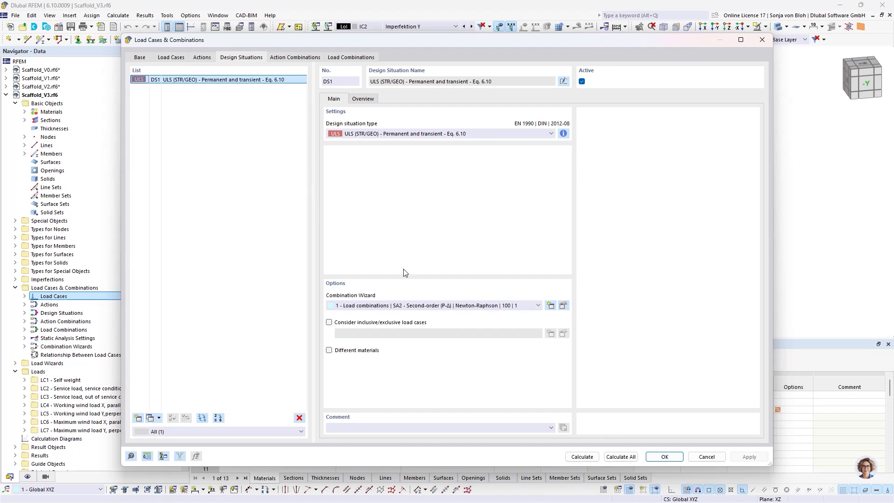
left_click(564, 305)
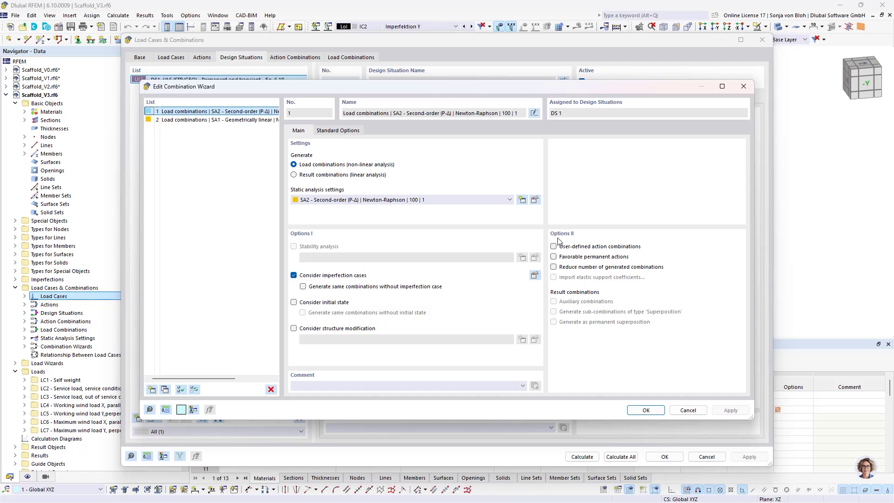
left_click(553, 247)
left_click(634, 410)
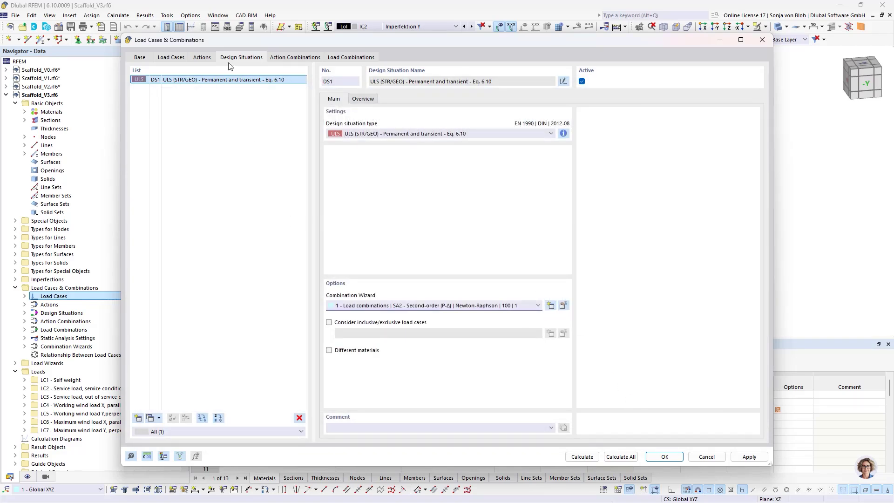
Create action combination AC1 for DS1 and assign the Permanent, Wind and Imposed loads actions with a factor of 1.50
left_click(296, 58)
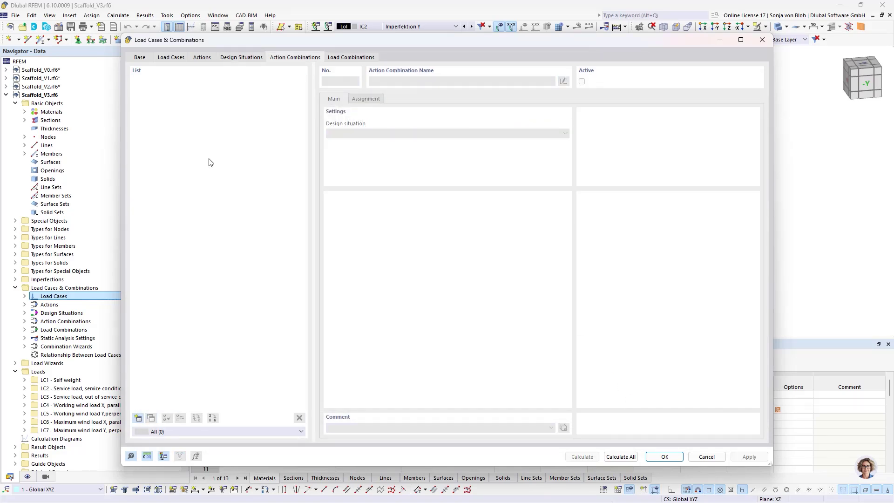
left_click(138, 419)
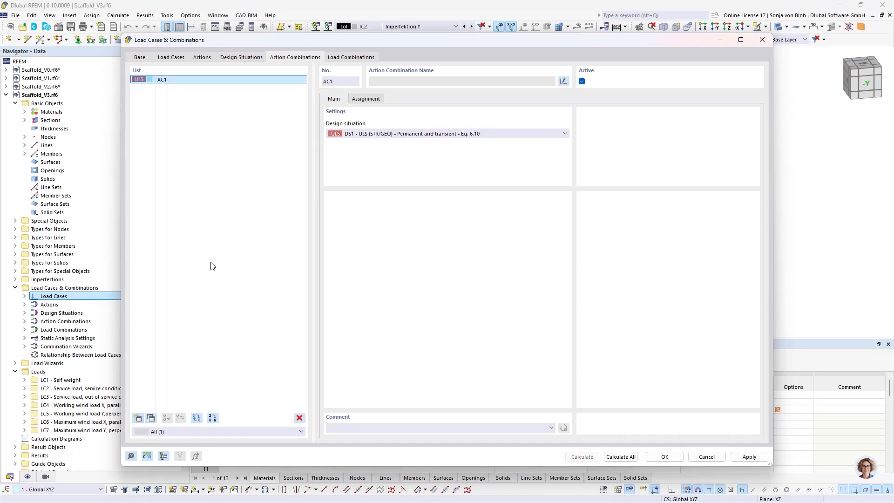
left_click(366, 100)
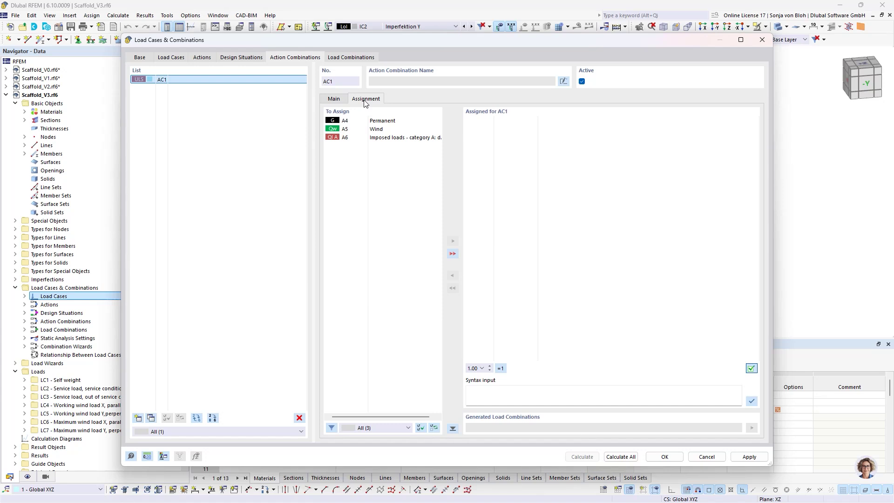
left_click(379, 121)
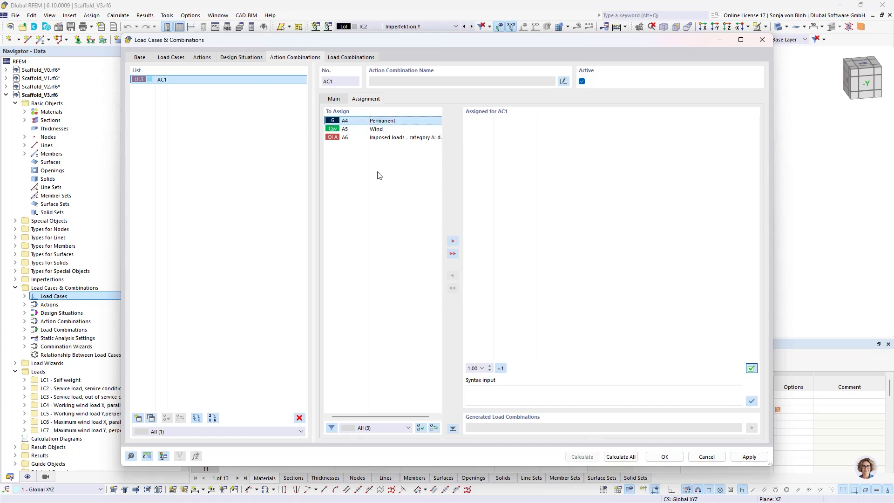
left_click(391, 137, "shift")
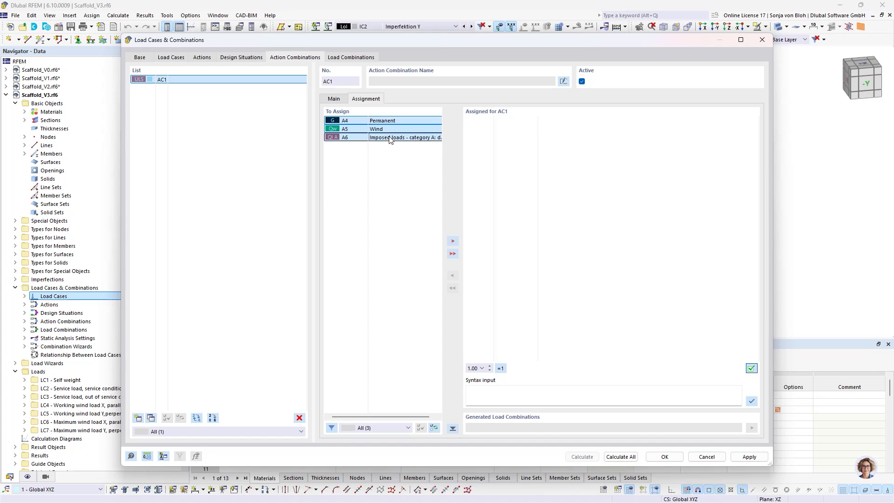
left_click(482, 368)
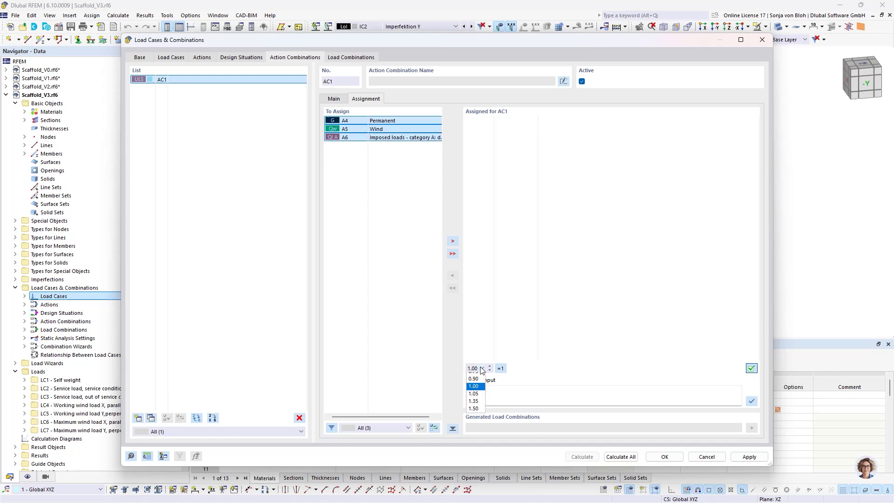
left_click(472, 413)
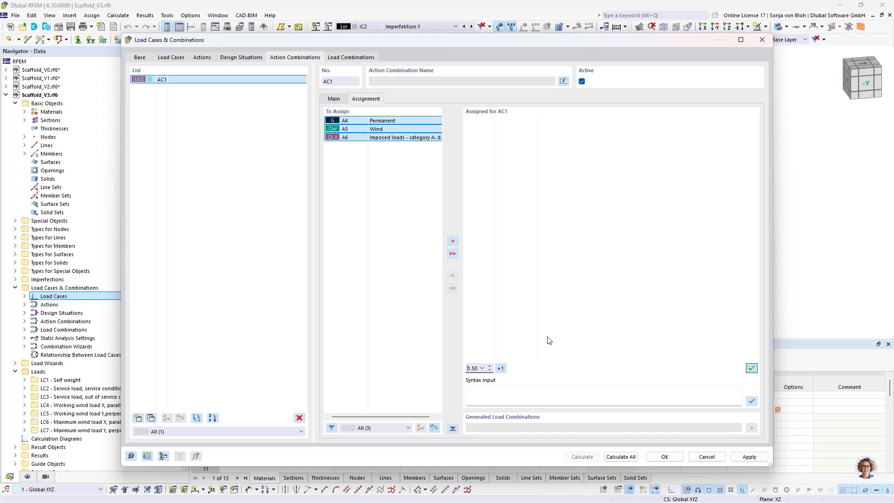
left_click(452, 254)
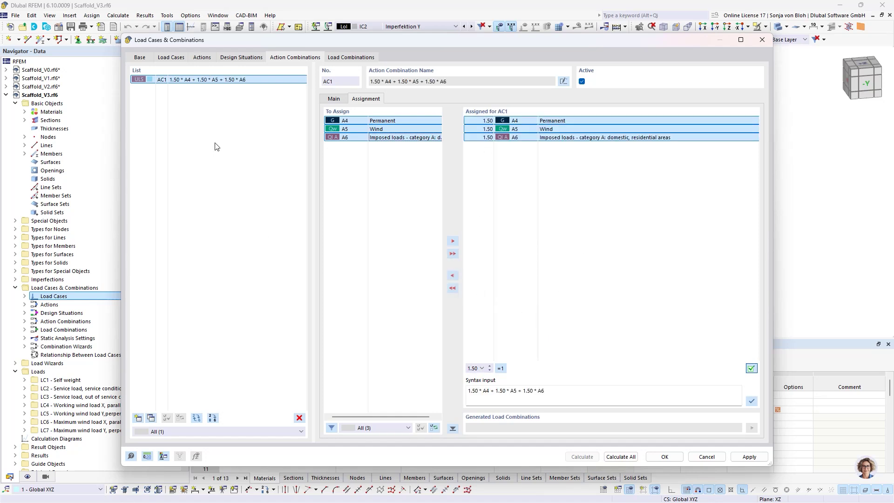
Set the action type of imposed loads action A6 to Alternatively and check the action type of Wind action A5
left_click(201, 58)
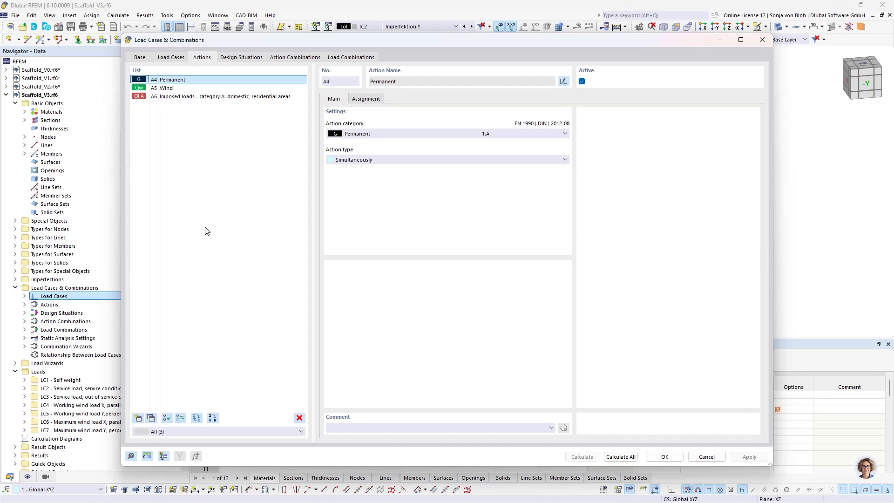
left_click(183, 99)
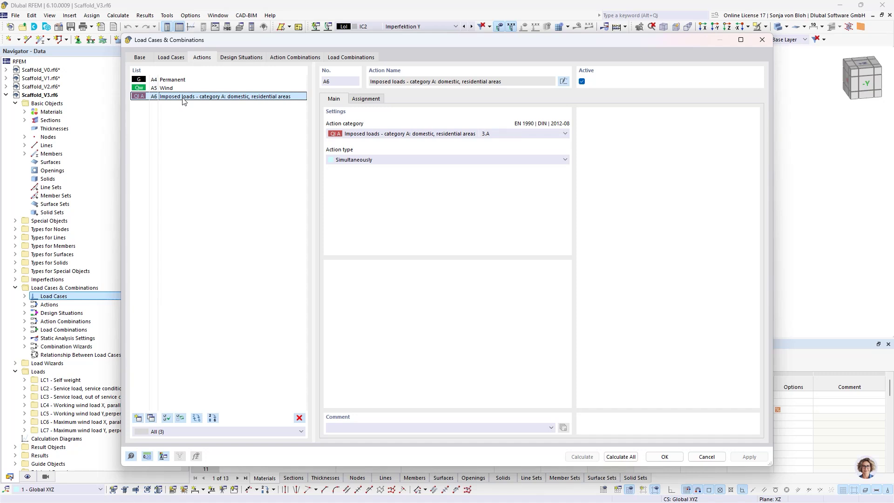
left_click(374, 160)
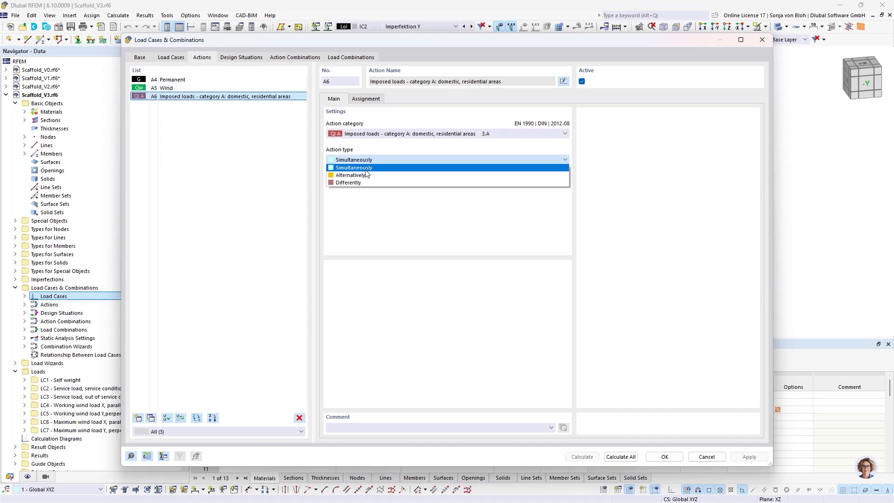
left_click(366, 175)
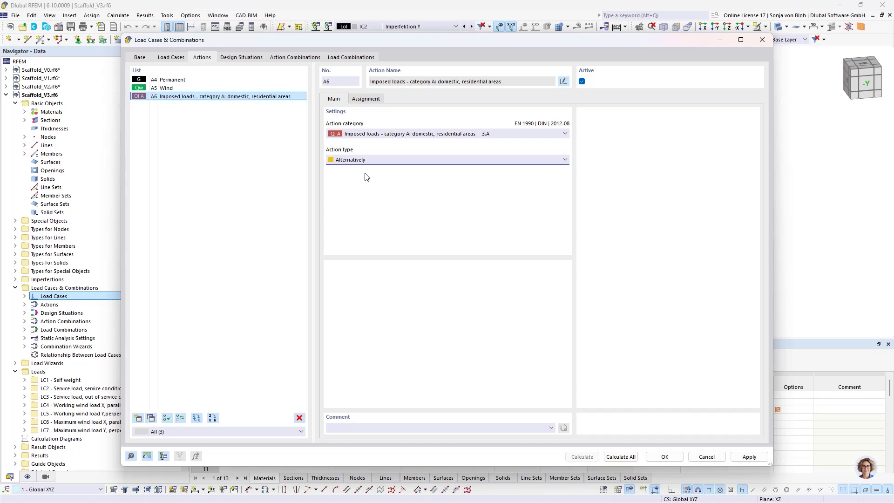
left_click(166, 88)
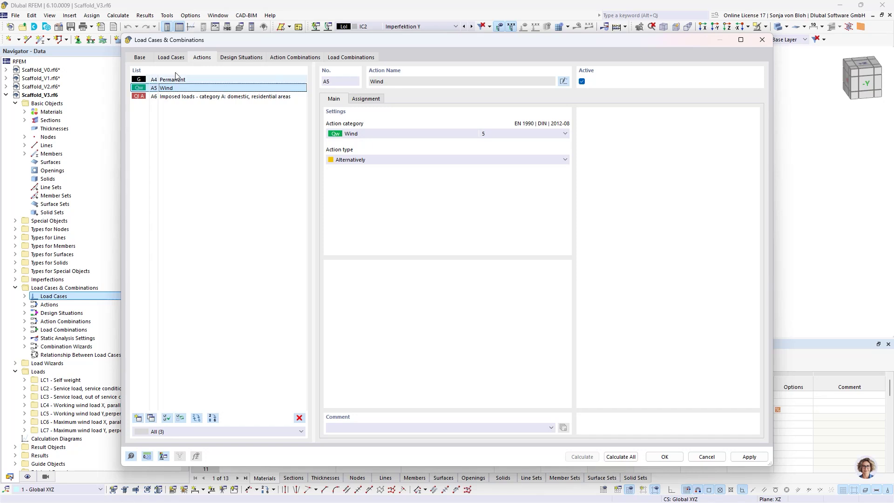
Enable inclusive/exclusive load cases for design situation DS1 and create a new load case relationship, showing its exclusive load cases
left_click(255, 58)
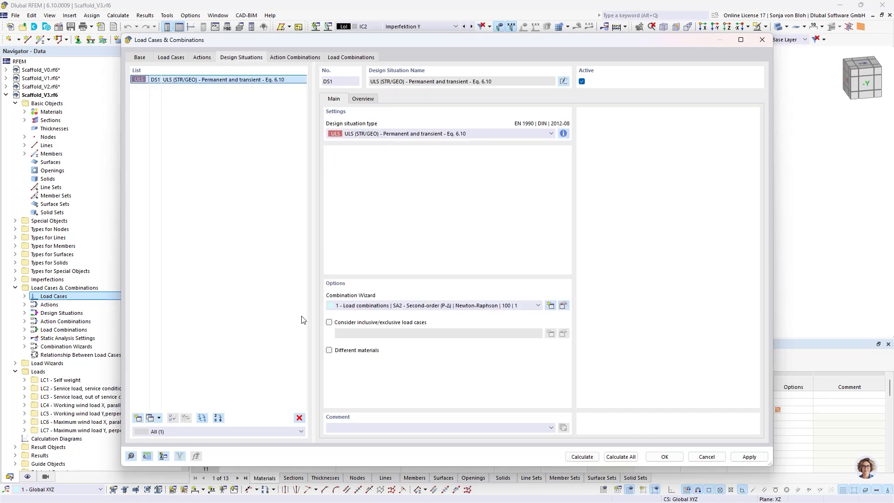
left_click(329, 323)
left_click(551, 333)
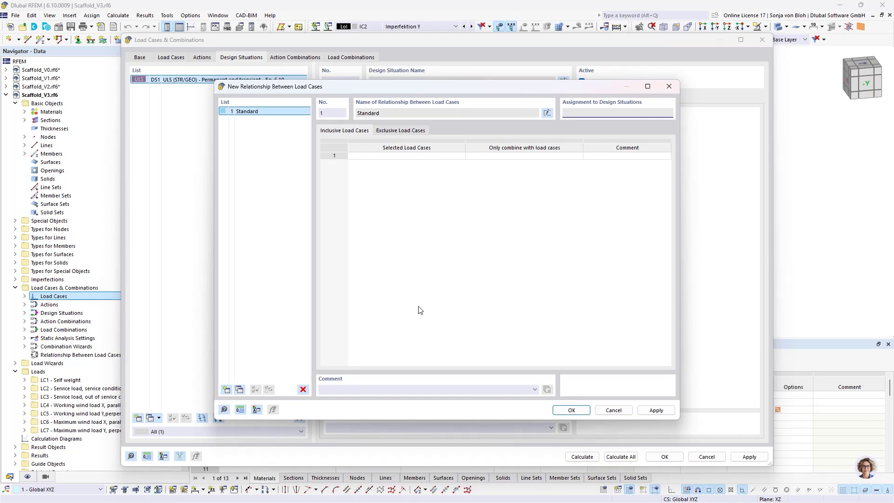
left_click(401, 131)
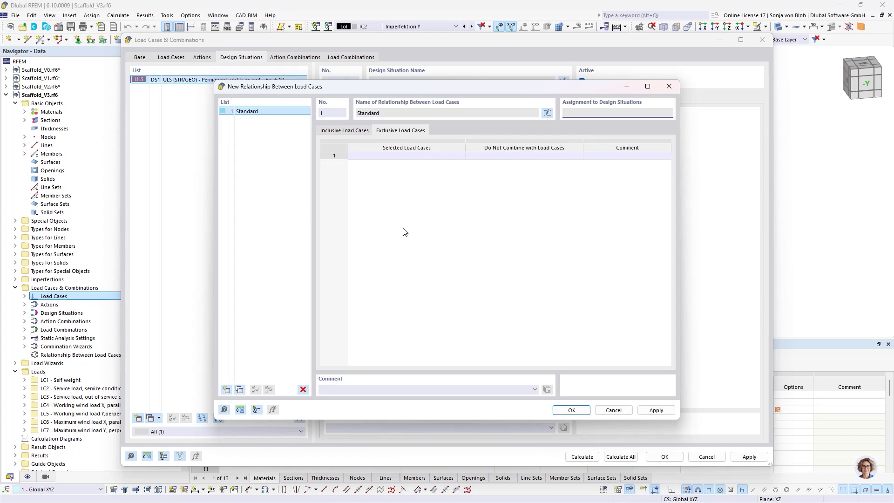
Define service-condition load case LC2 as exclusive of maximum wind load cases LC6 and LC7
left_click(402, 155)
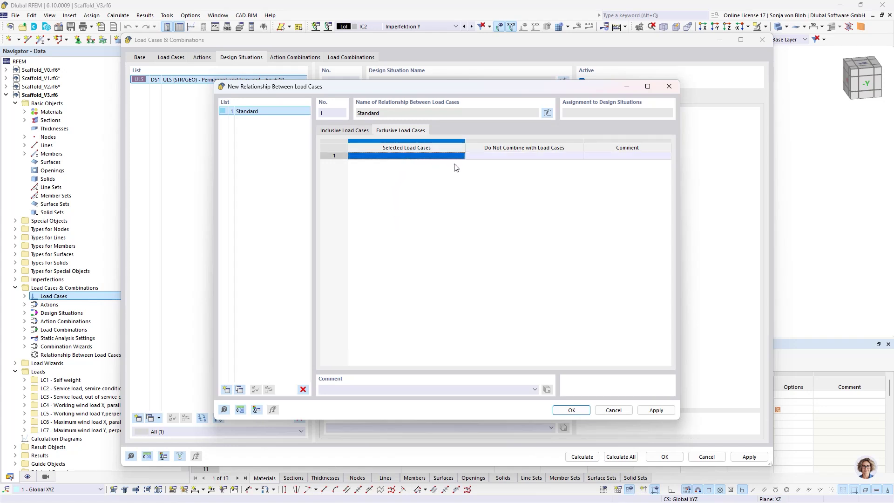
left_click(462, 158)
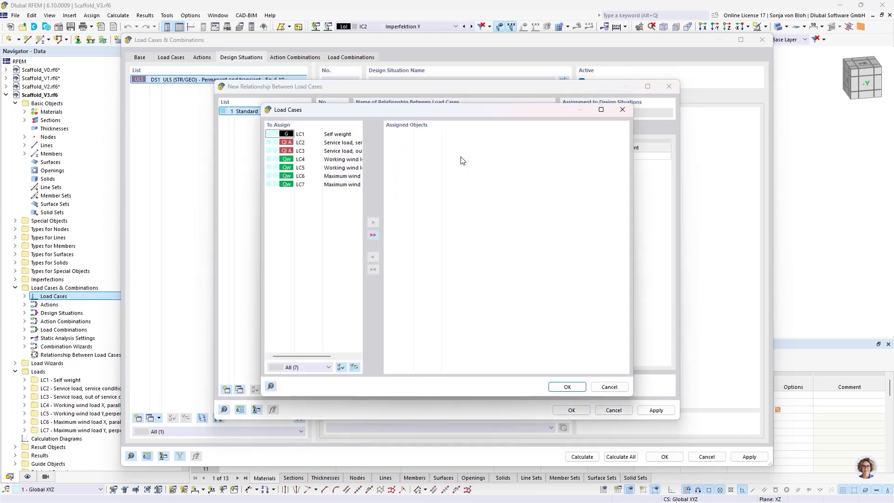
double_click(323, 142)
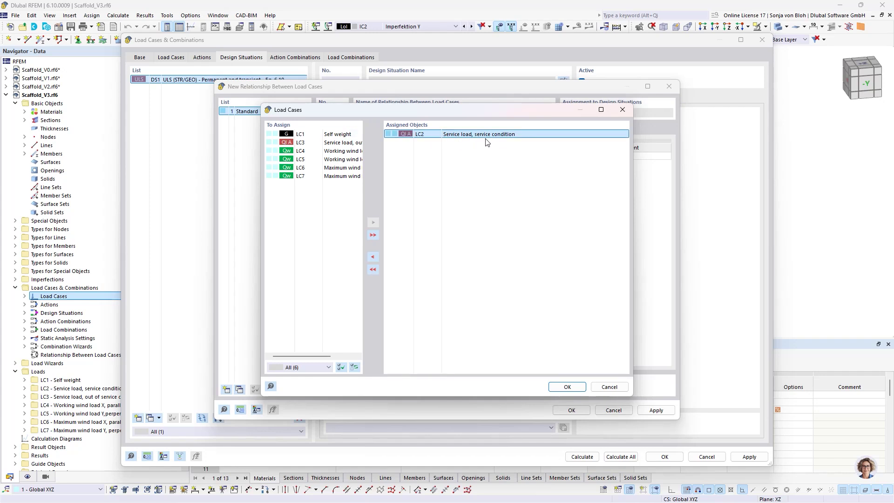
left_click(568, 386)
left_click(486, 156)
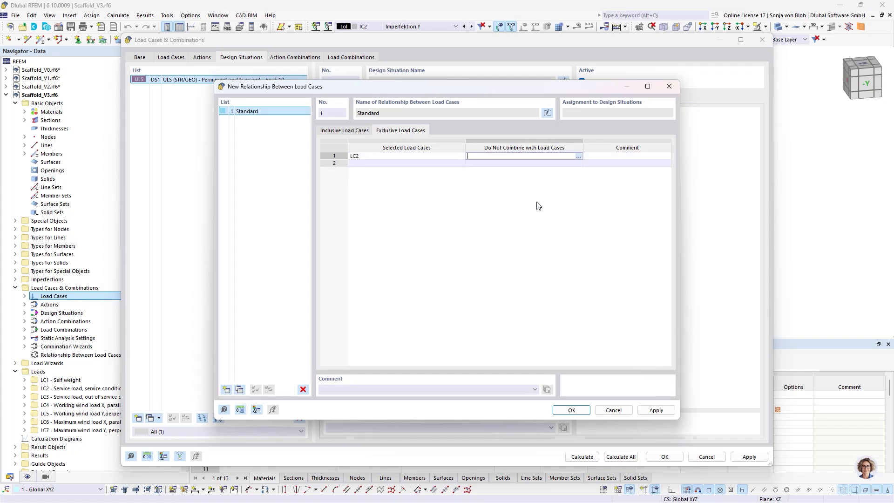
left_click(579, 156)
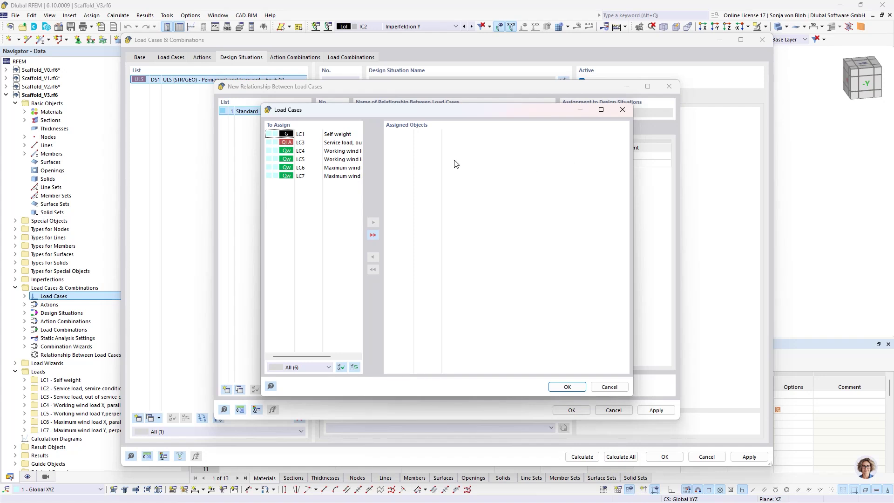
double_click(301, 168)
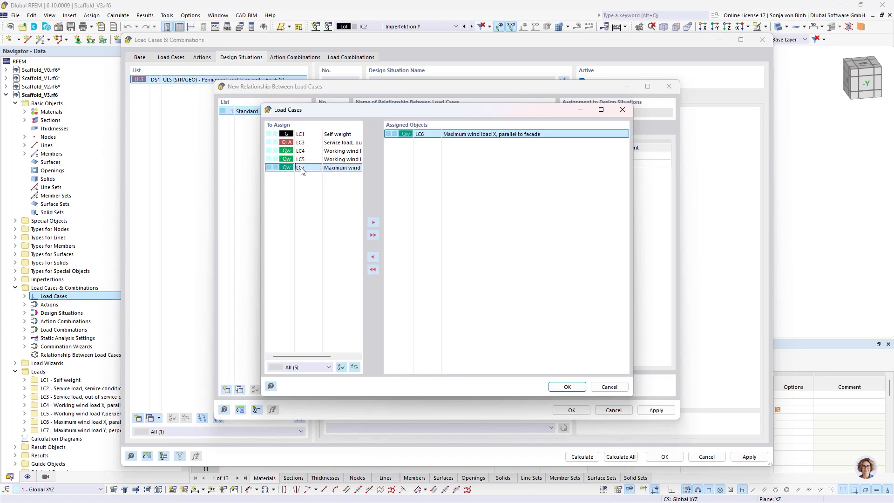
double_click(300, 168)
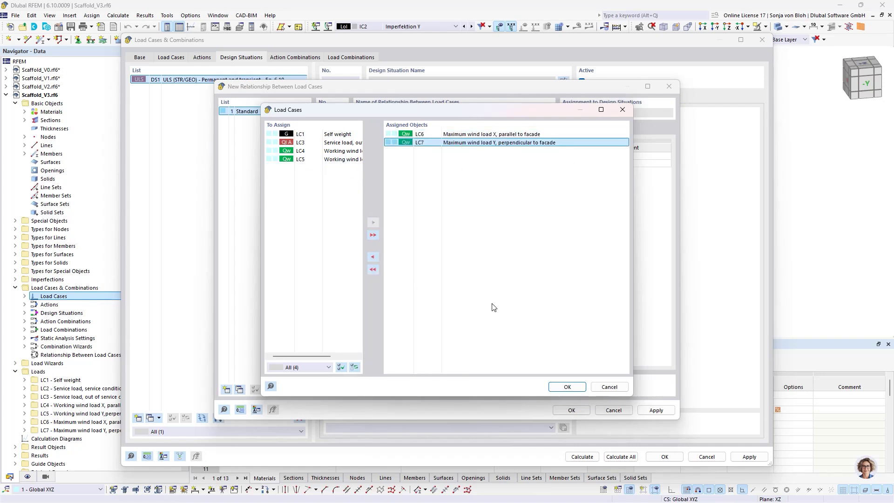
left_click(567, 387)
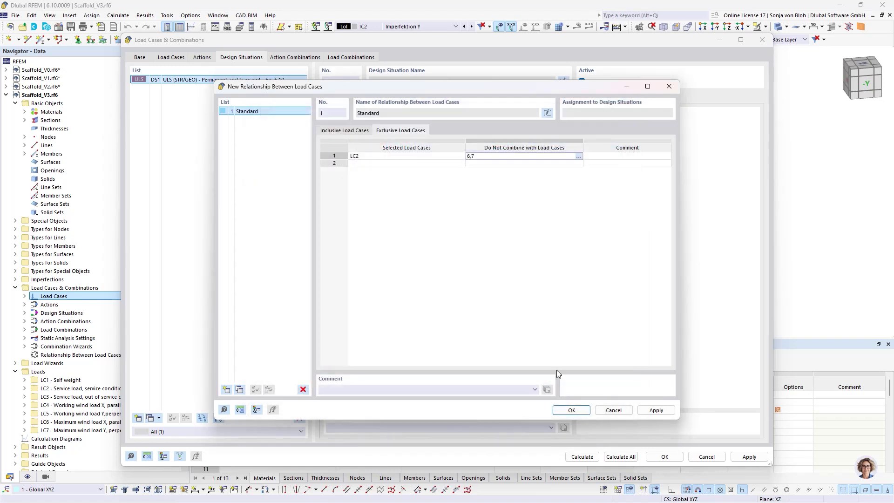
Define out-of-service load case LC3 as exclusive of working wind load cases LC4 and LC5, and accept the relationship
left_click(362, 163)
left_click(461, 163)
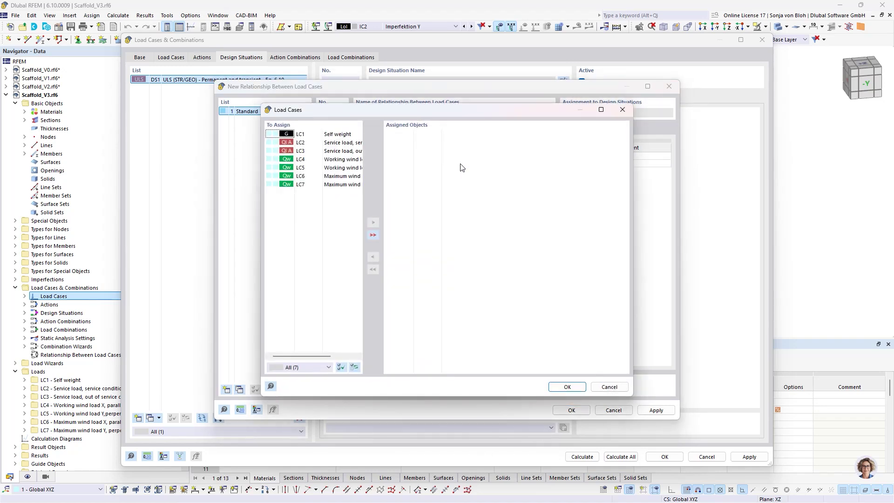
double_click(329, 152)
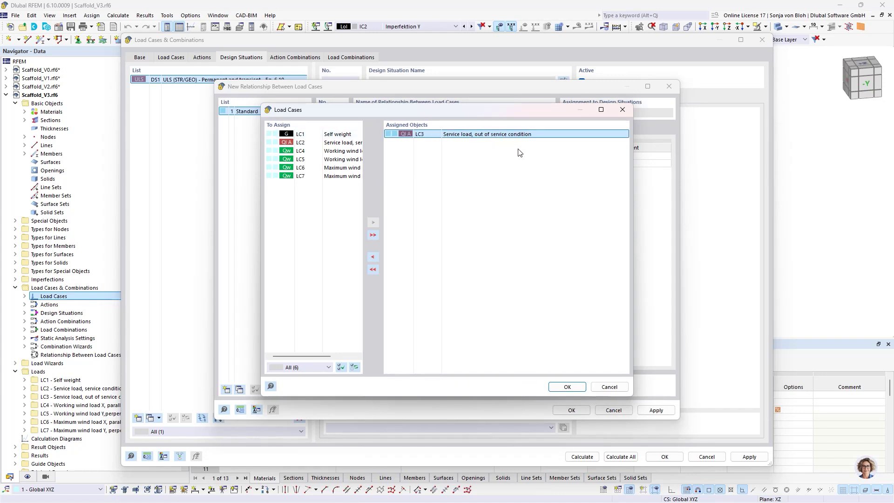
left_click(568, 387)
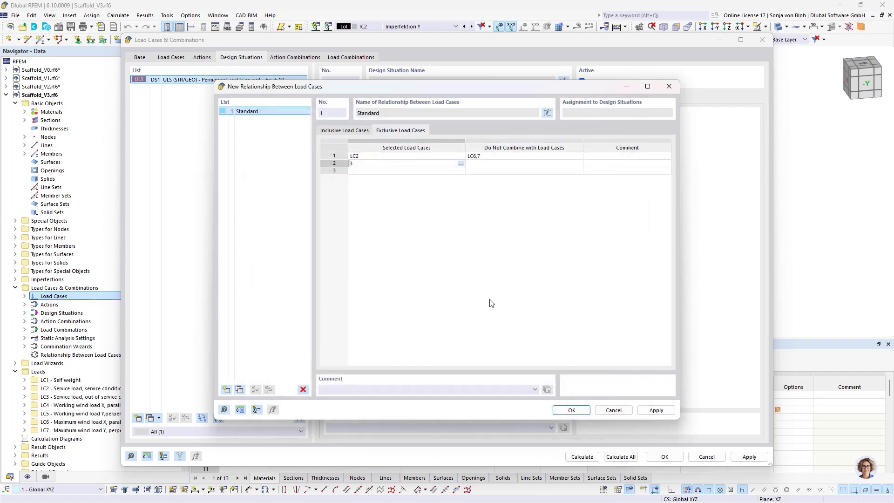
left_click(488, 167)
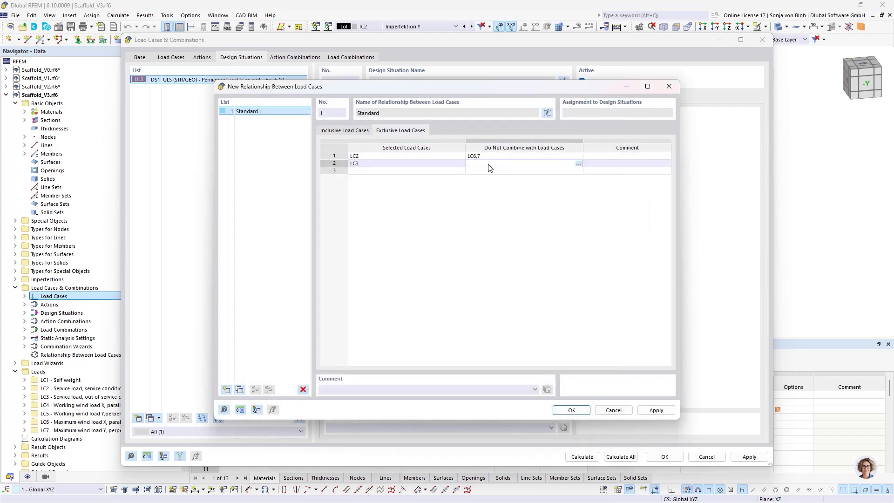
left_click(578, 165)
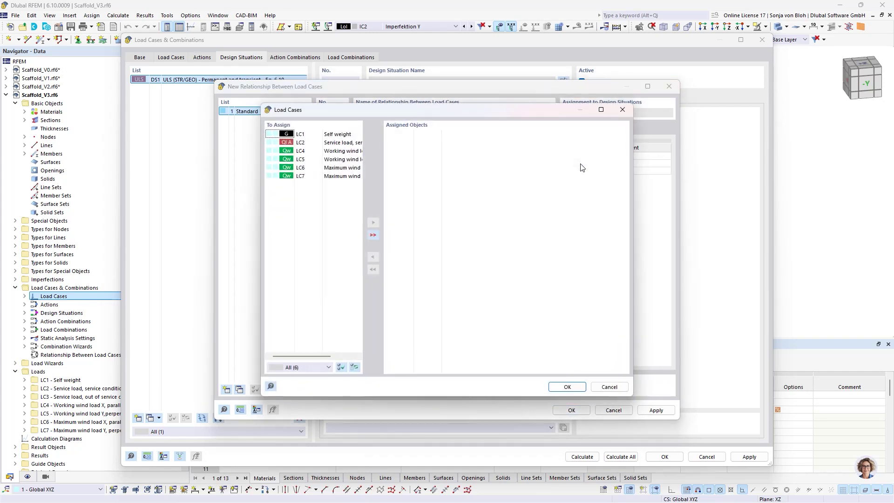
double_click(330, 152)
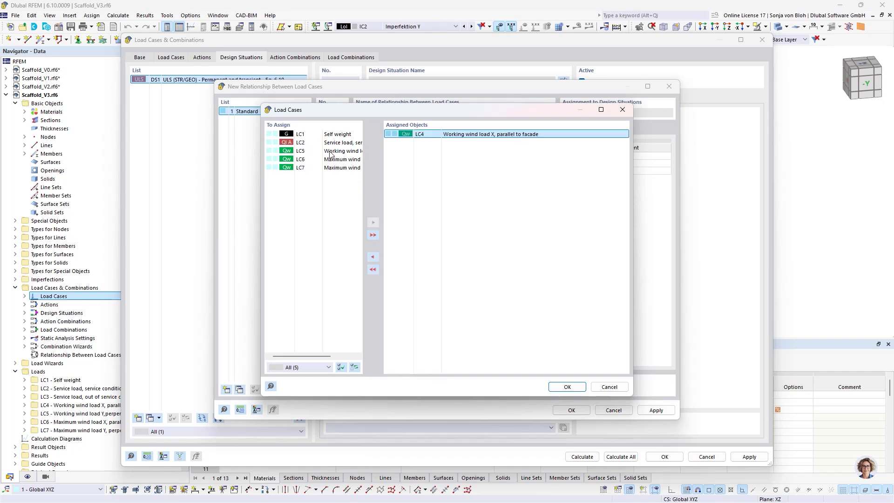
double_click(330, 153)
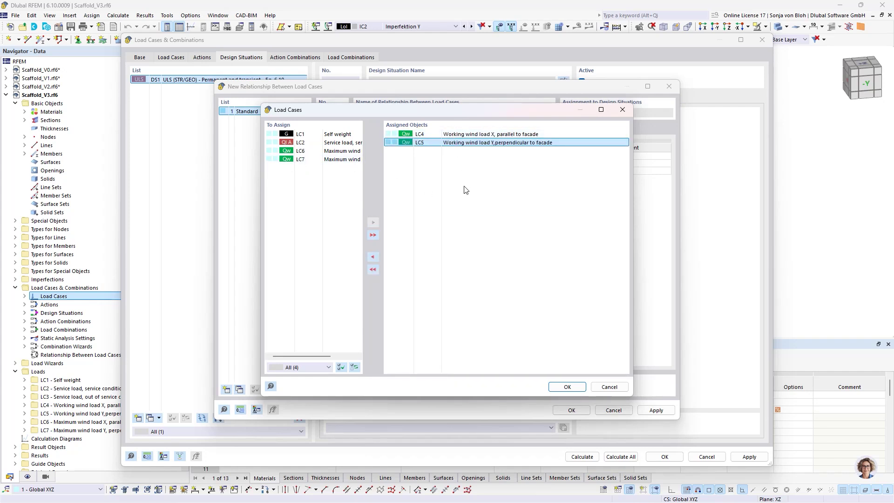
left_click(568, 388)
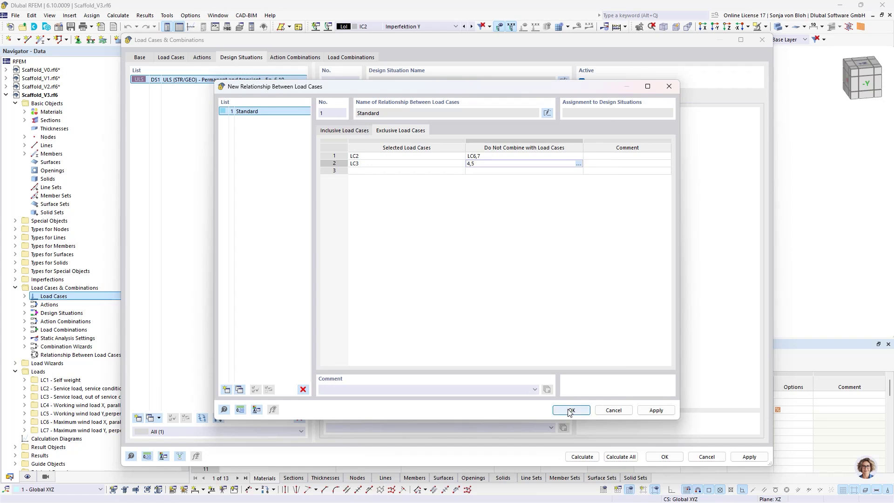
left_click(569, 410)
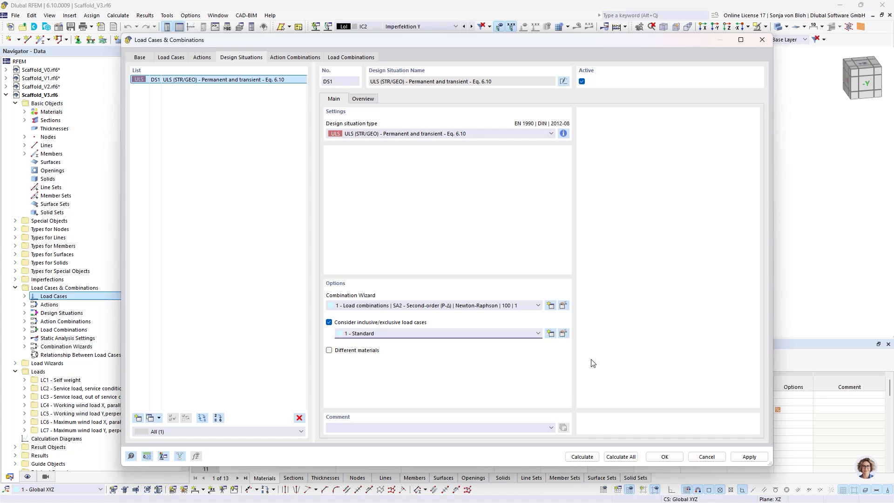
Consider Structure Modification 1 in DS1's combination wizard and turn off assigning imperfection cases IC1 and IC2 to all load combinations
left_click(563, 306)
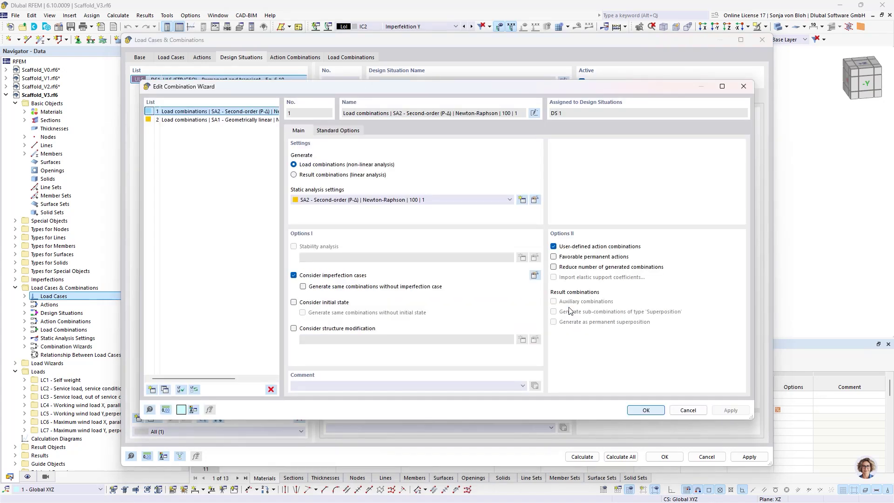
left_click(293, 329)
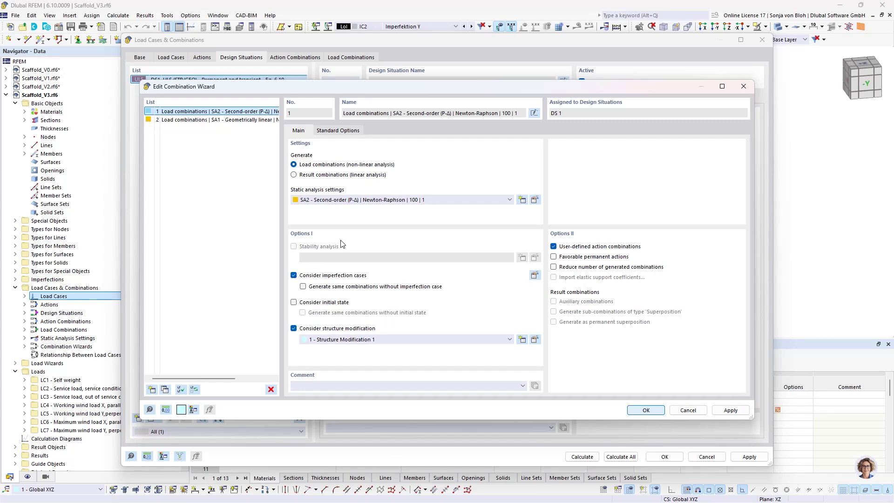
left_click(534, 276)
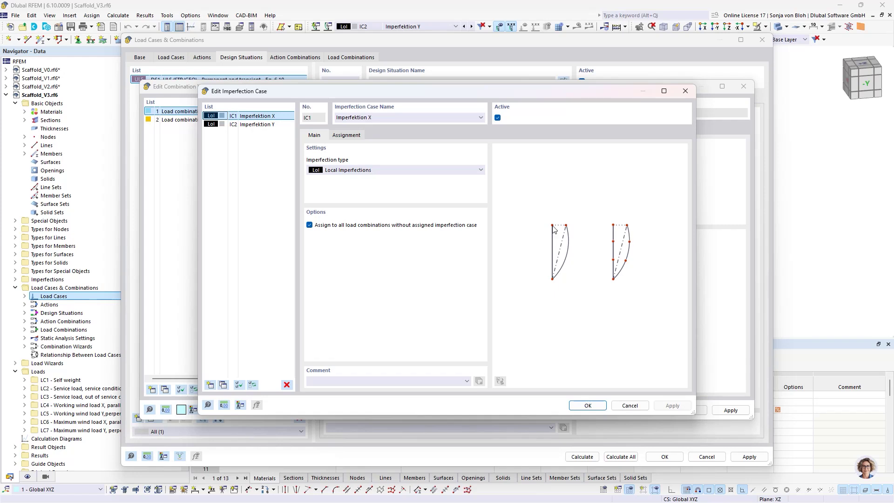
left_click(250, 125, "shift")
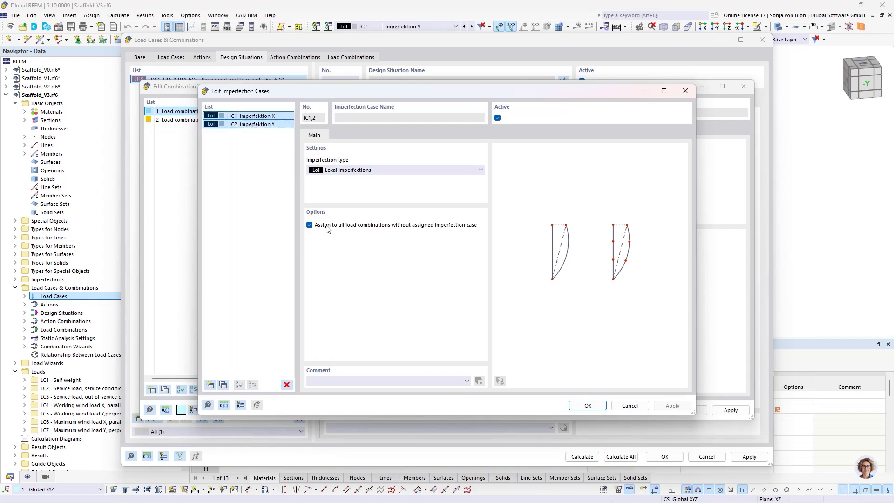
left_click(310, 226)
left_click(310, 225)
Assign the wind load cases parallel to the facade, LC4 and LC6, to imperfection case IC1 Imperfektion X
left_click(256, 117)
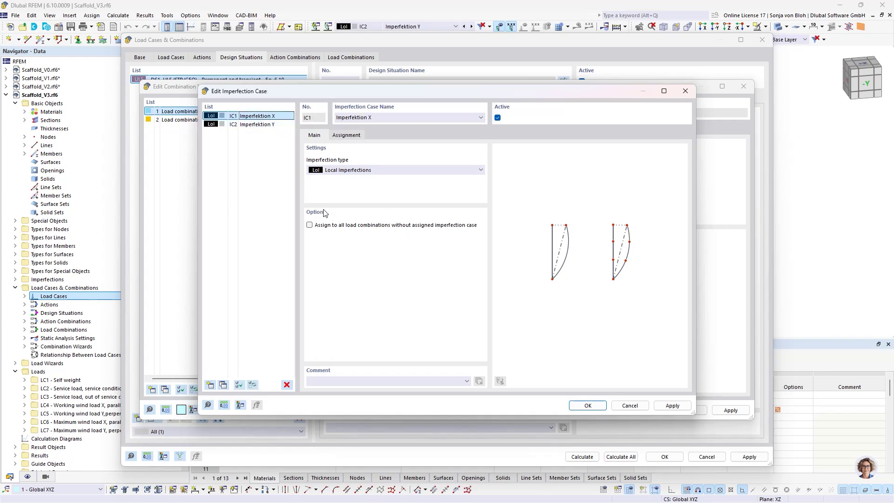
left_click(354, 136)
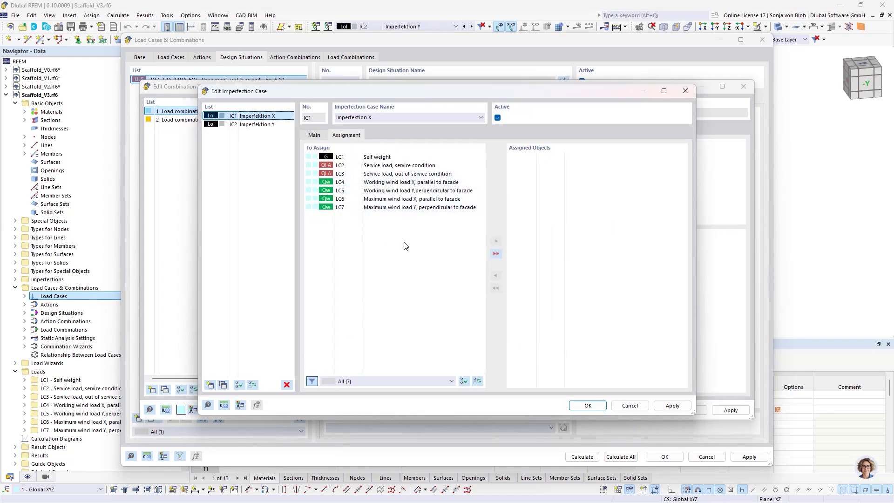
double_click(394, 182)
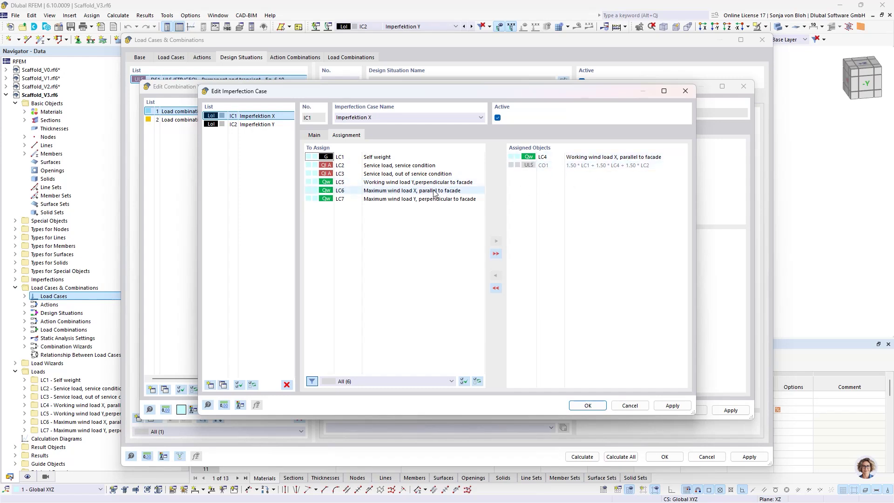
double_click(399, 191)
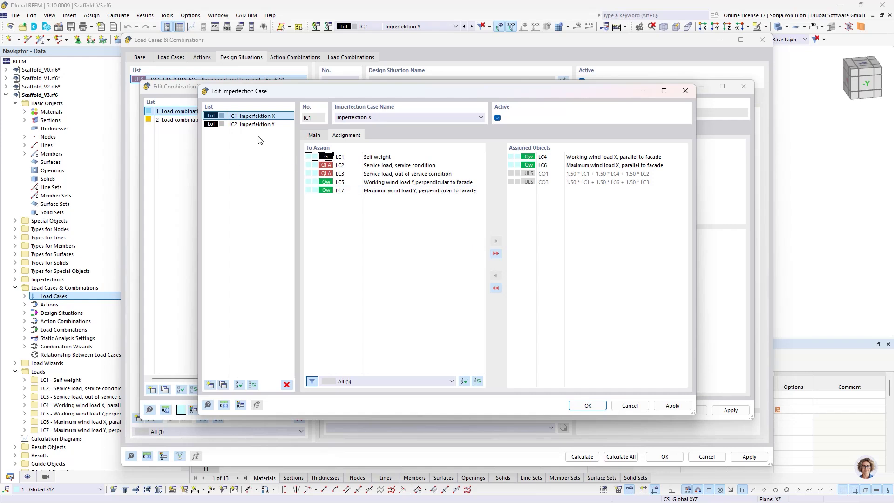
Assign the wind load cases perpendicular to the facade, LC5 and LC7, to imperfection case IC2 Imperfektion Y and accept the combination wizard
left_click(237, 125)
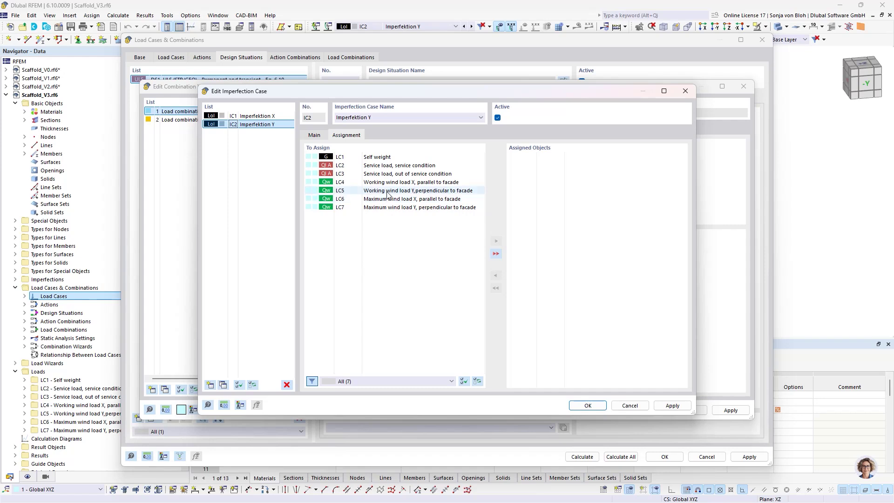
double_click(426, 191)
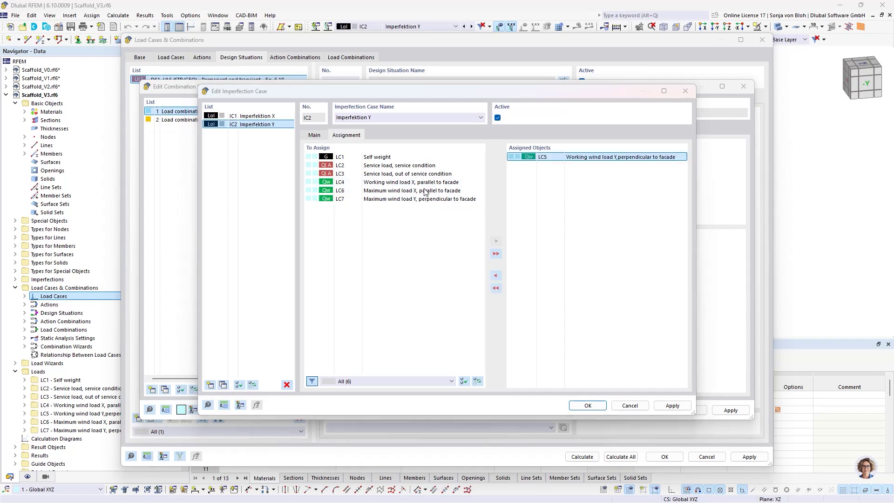
double_click(456, 199)
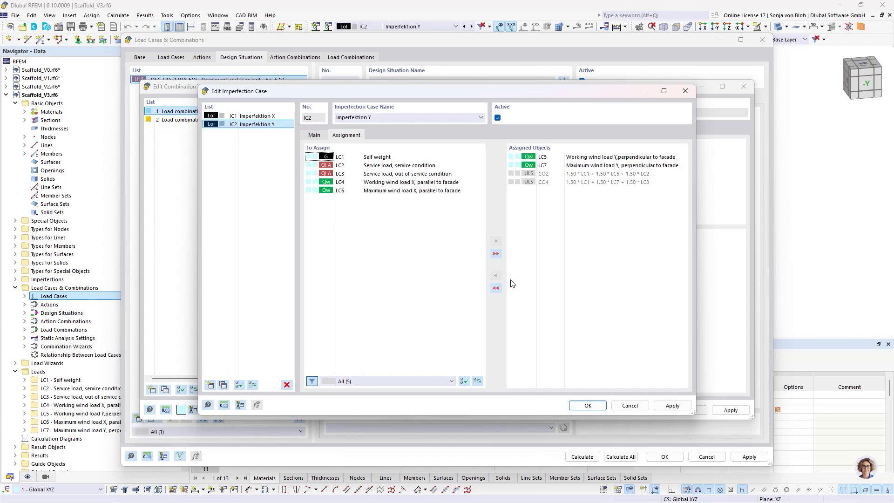
left_click(584, 406)
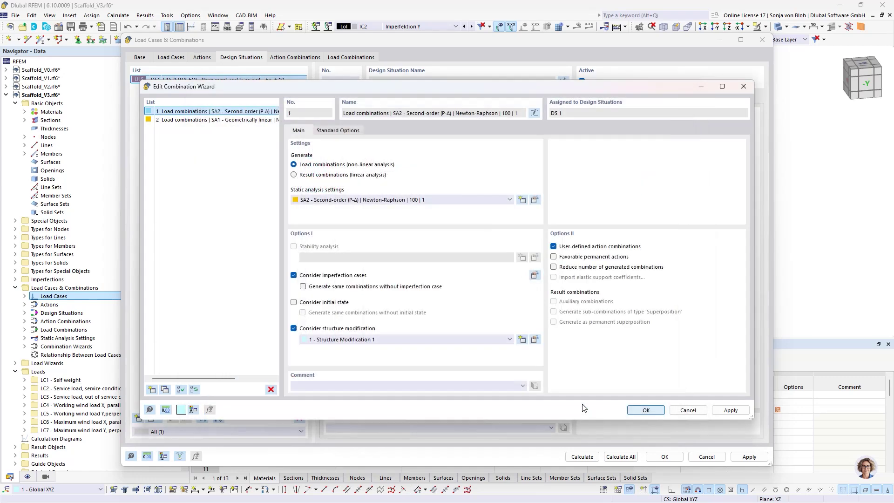
left_click(644, 410)
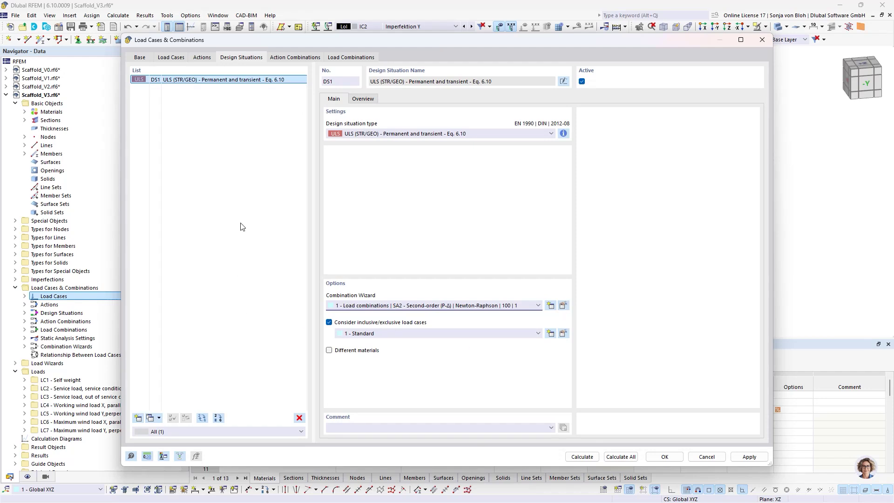
Check the generated load combinations and accept the load case and combination settings
left_click(351, 57)
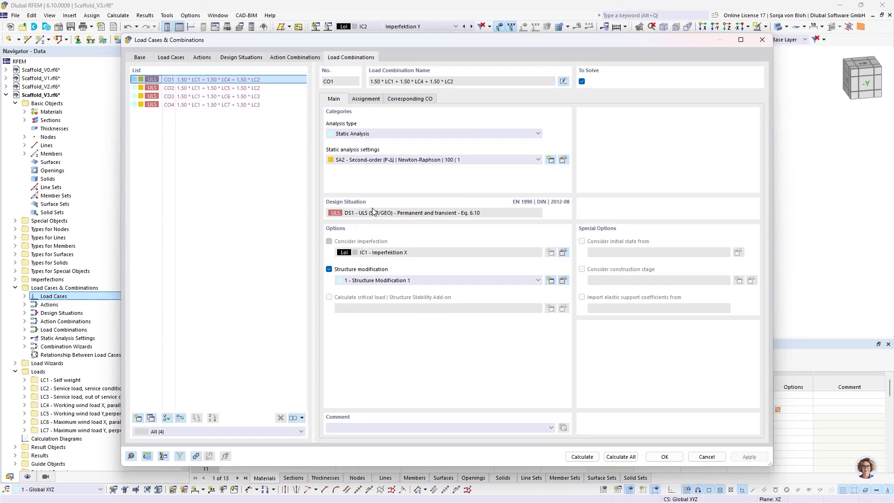
left_click(665, 457)
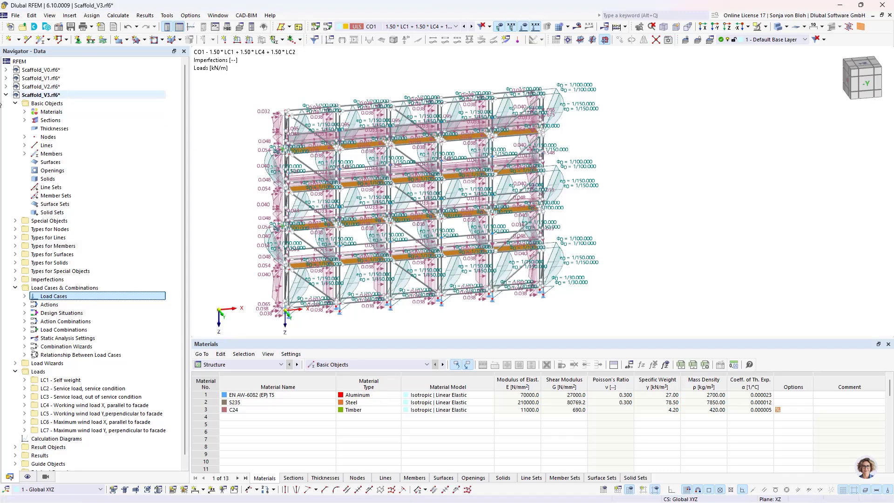
Activate the Aluminum Design add-on for model Scaffold_V3 and check the standard group used for aluminum design
right_click(47, 95)
left_click(76, 102)
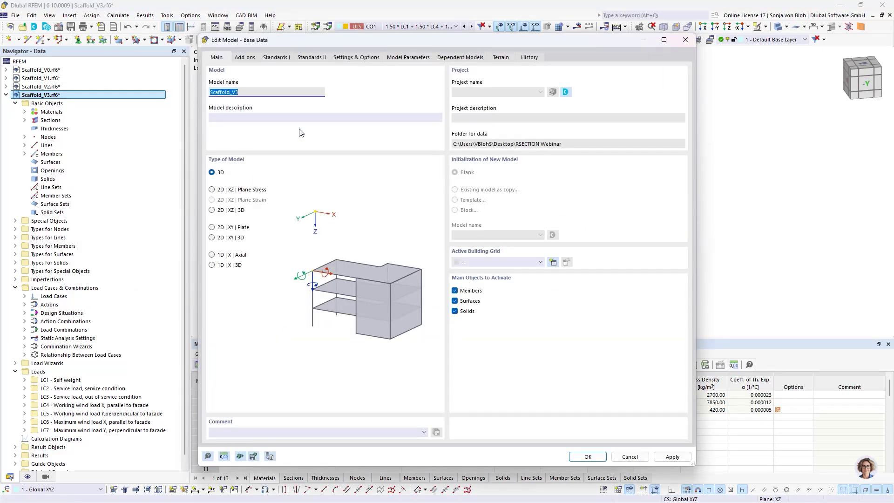
left_click(246, 57)
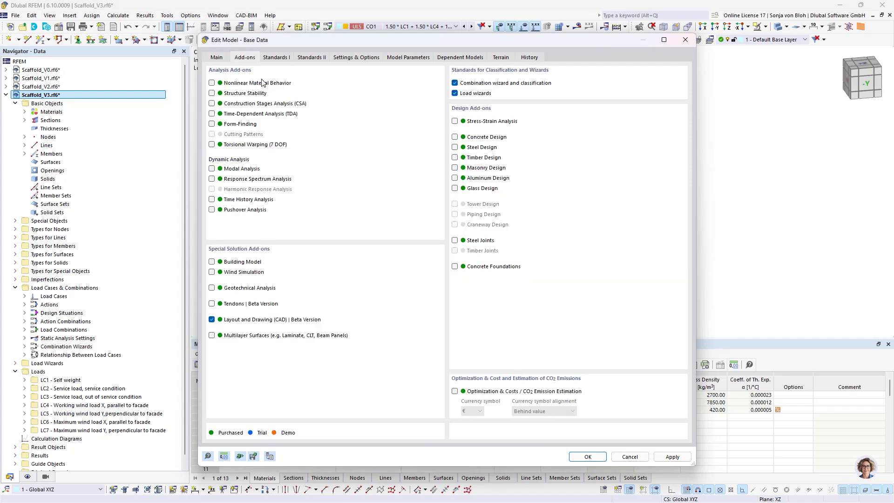
left_click(455, 178)
left_click(283, 57)
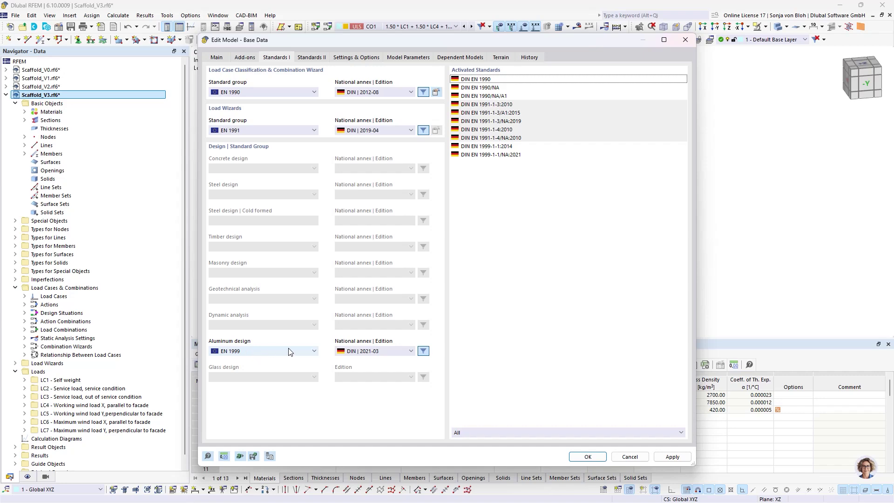
left_click(587, 457)
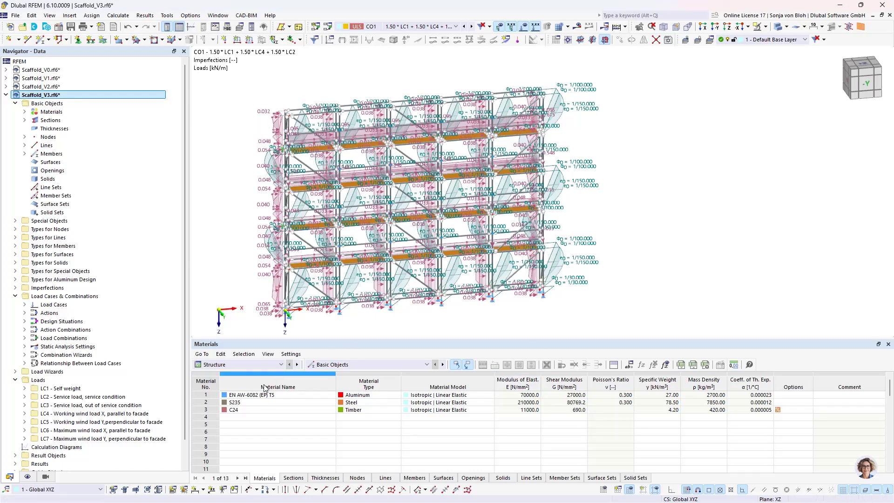
Show the objects to design for Aluminum Design and turn off the design of all members
left_click(263, 365)
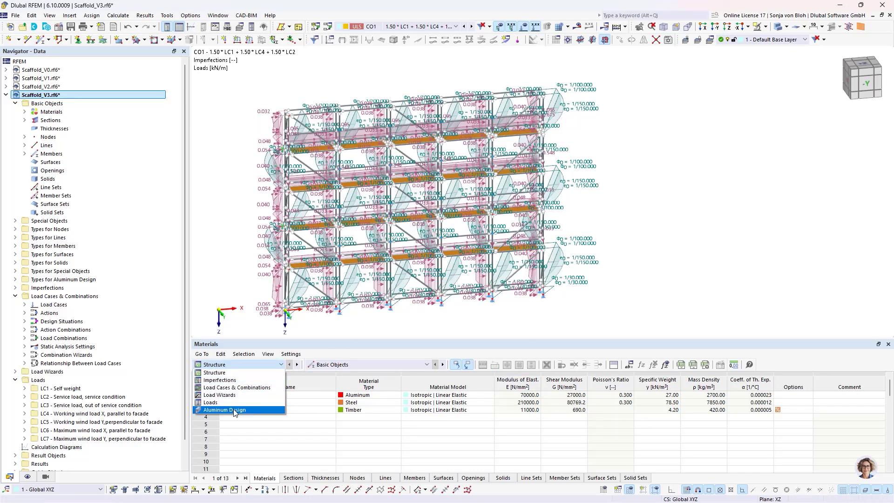
left_click(275, 409)
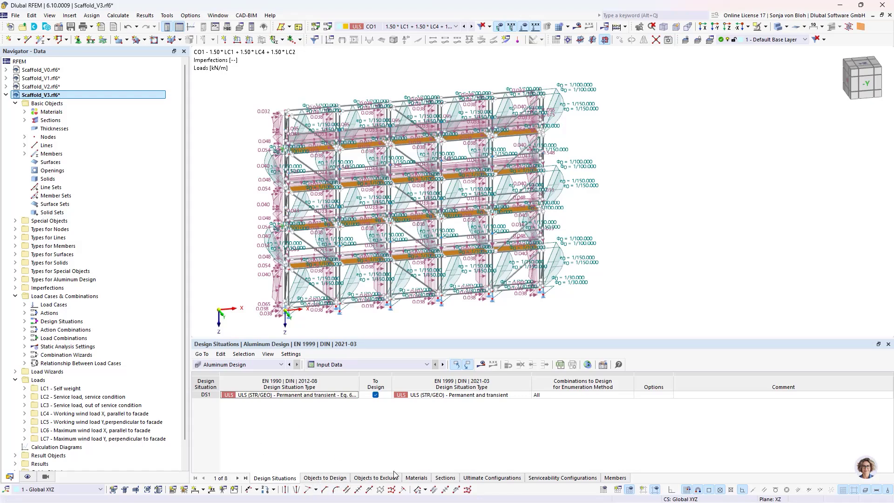
left_click(331, 478)
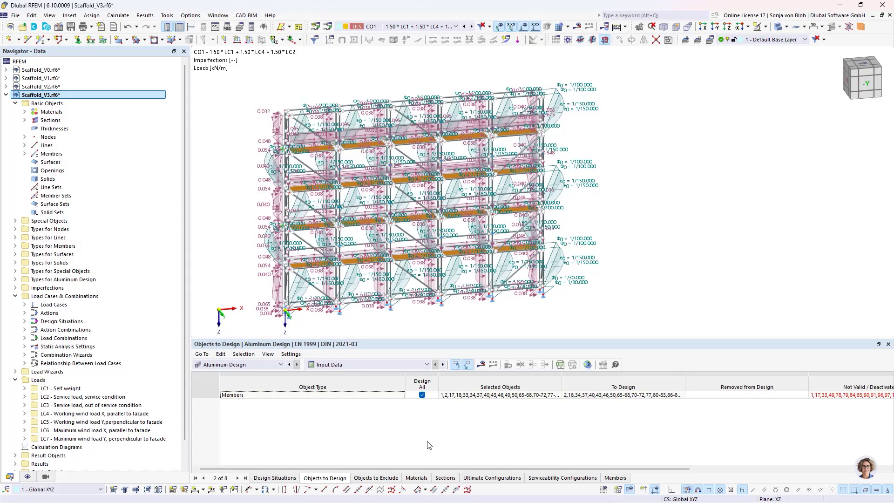
left_click(422, 396)
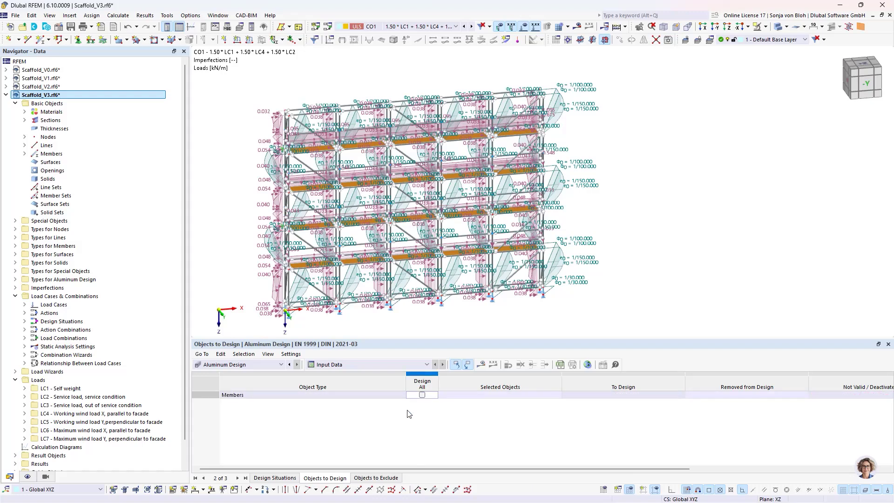
Select all vertical members of object selection OS1 - Standard as the members for Aluminum Design
left_click(513, 395)
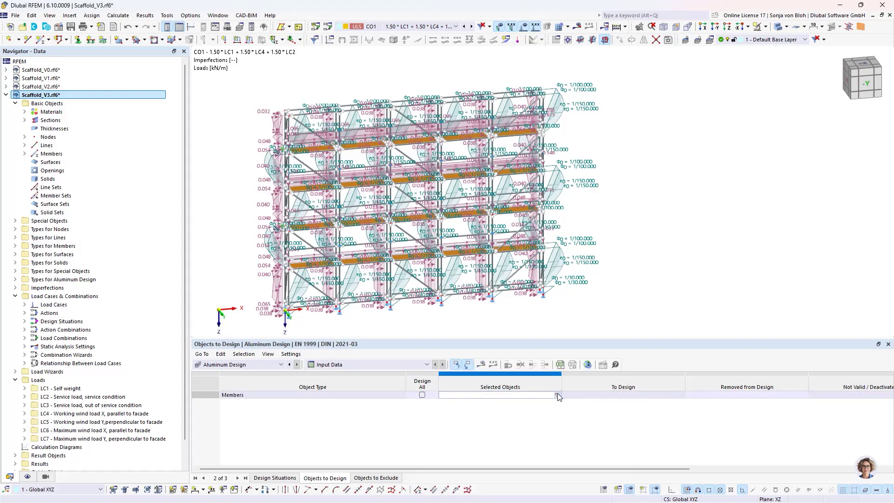
left_click(557, 395)
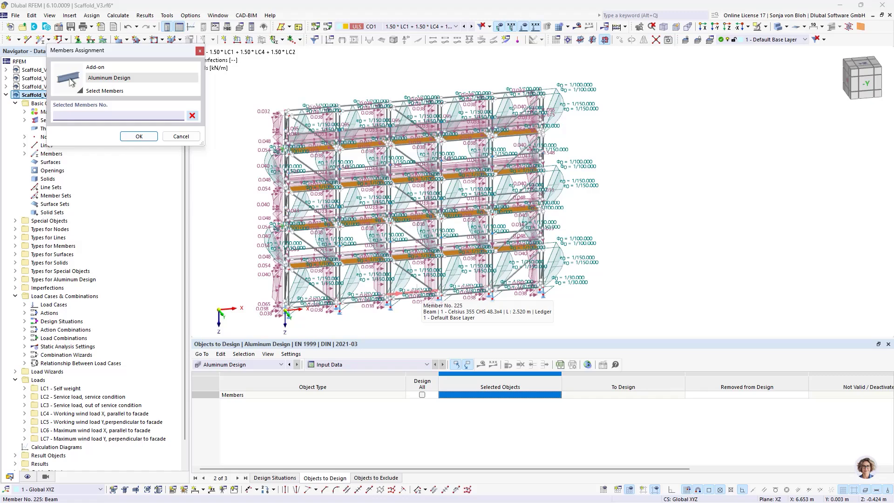
left_click(48, 475)
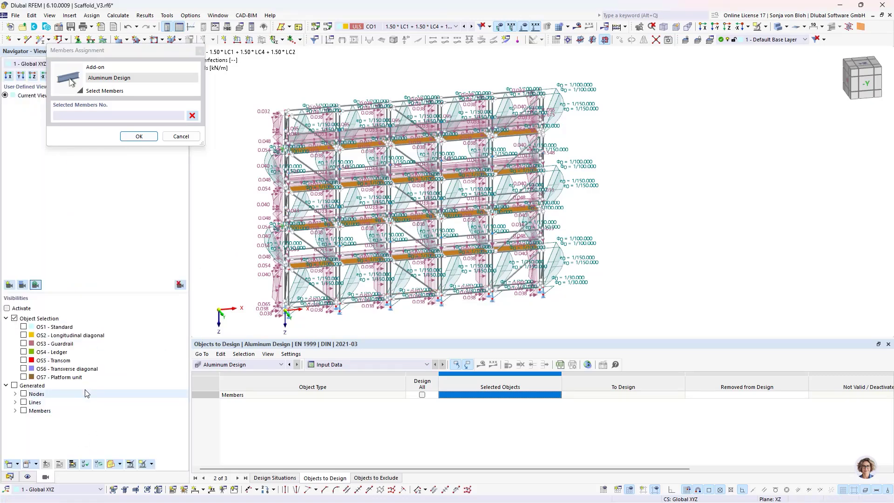
left_click(23, 326)
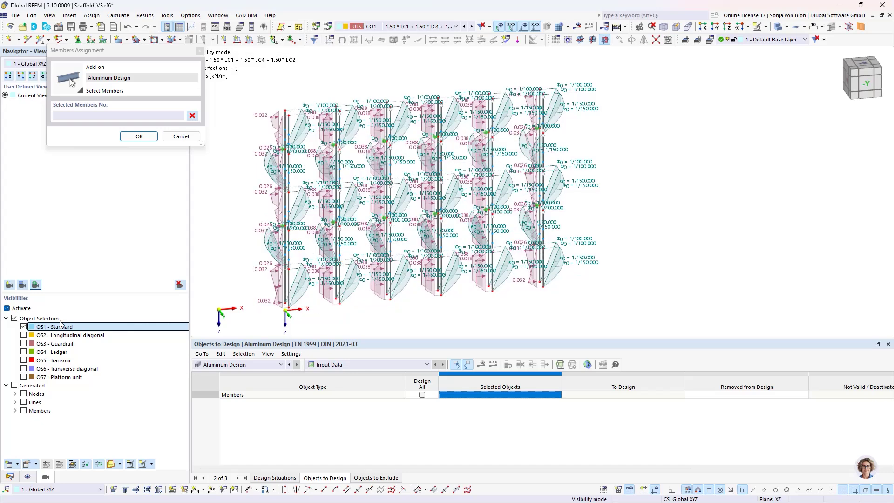
scroll(332, 224, "down", 2)
left_click_drag(254, 97, 469, 298)
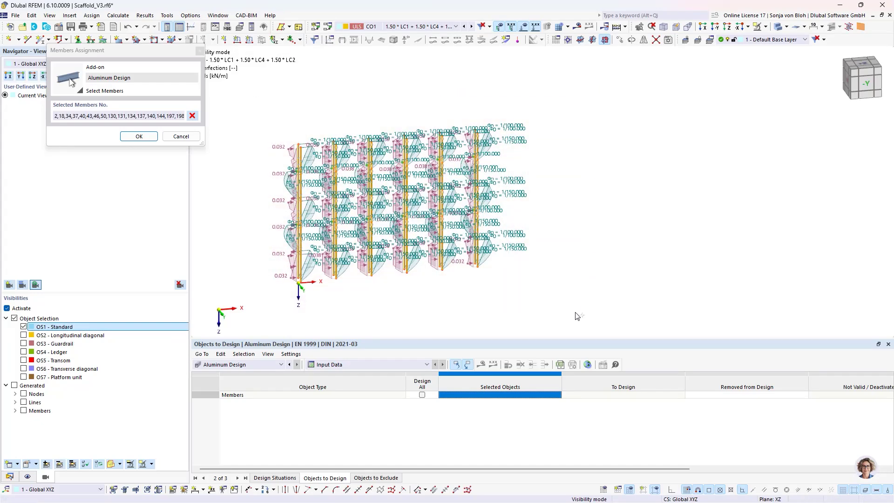
left_click(139, 136)
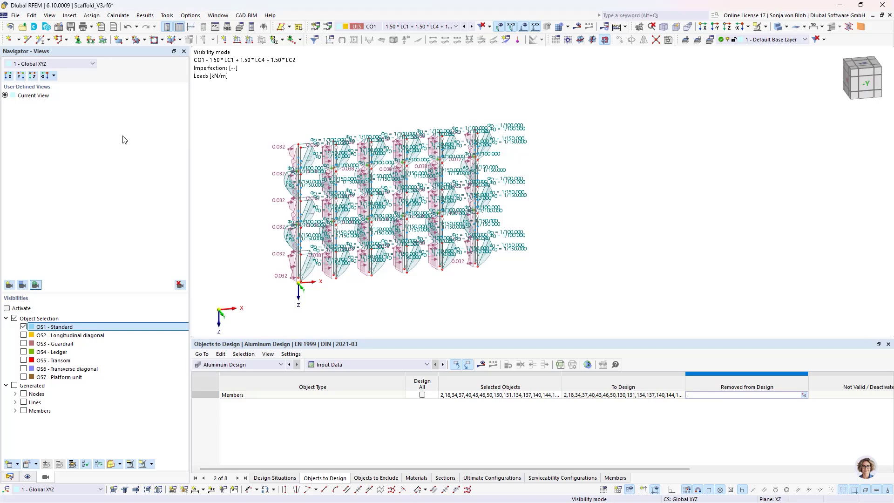
Turn off stability design in the Default ultimate configuration of Aluminum Design and accept the configuration
left_click(4, 95)
left_click(10, 475)
scroll(62, 350, "down", 1)
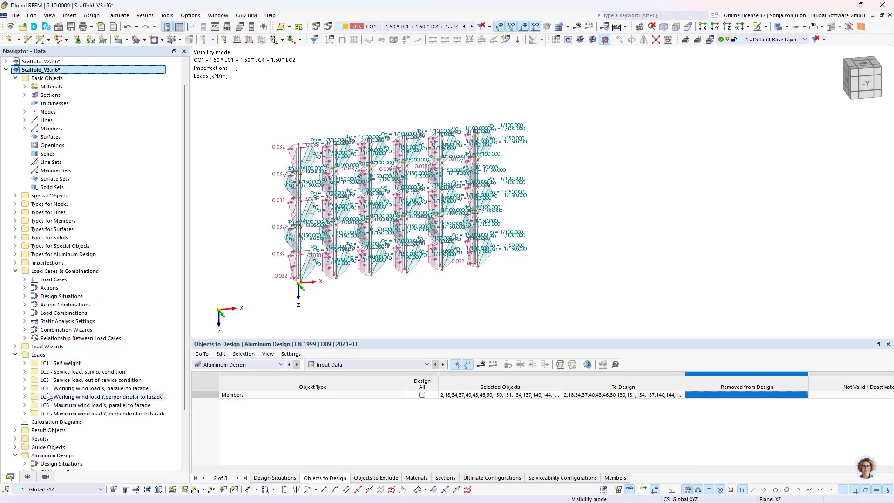
left_click(15, 455)
left_click(25, 447)
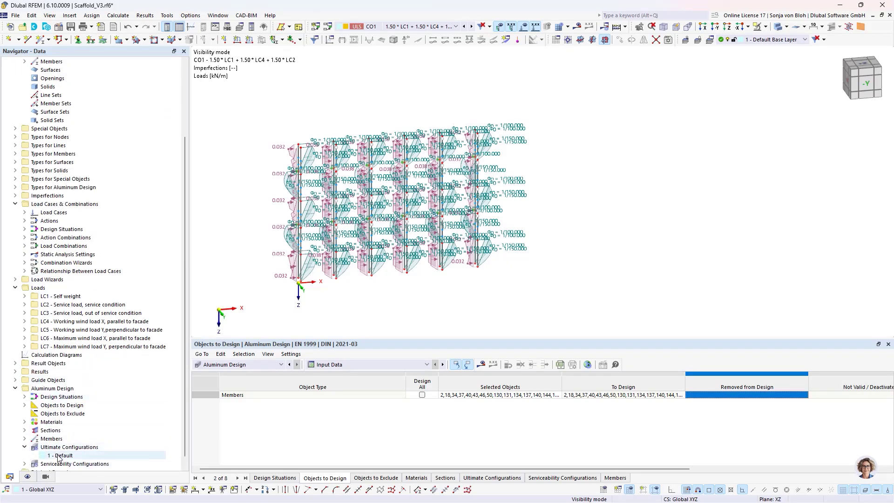
left_click(60, 456)
double_click(60, 459)
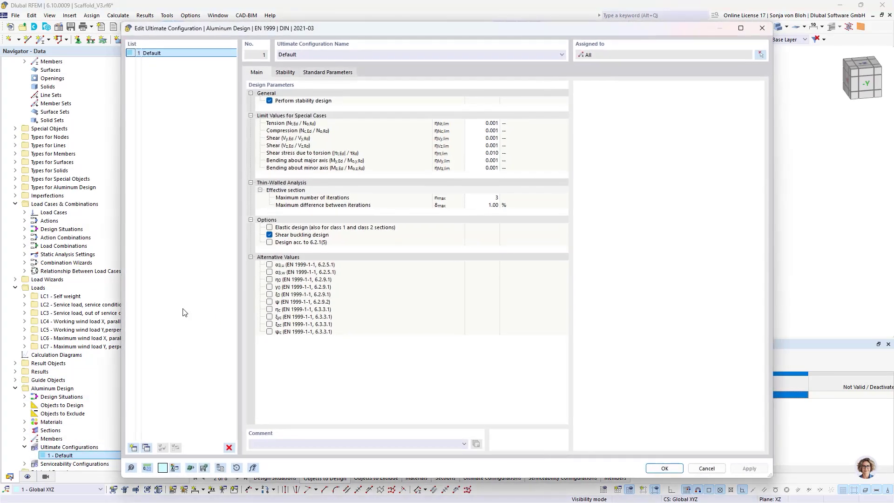
left_click(269, 102)
left_click(269, 101)
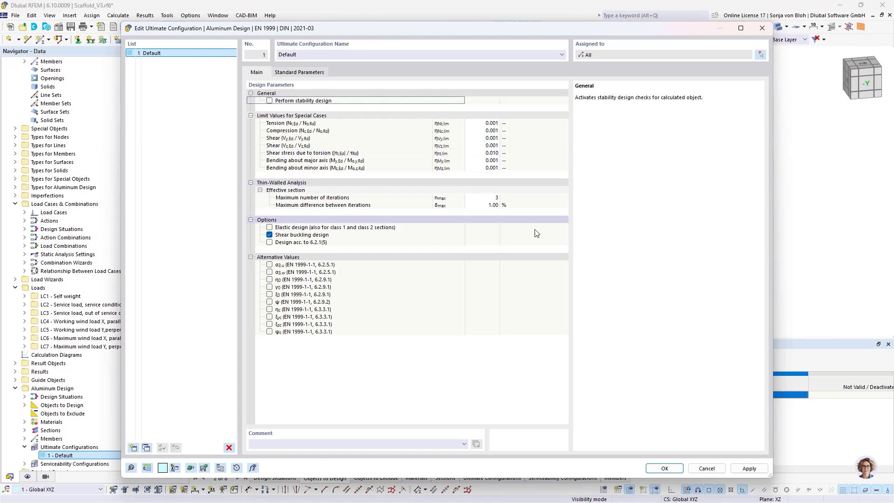
left_click(659, 469)
Calculate the aluminum design and enlarge the table of design ratios on members
left_click(481, 364)
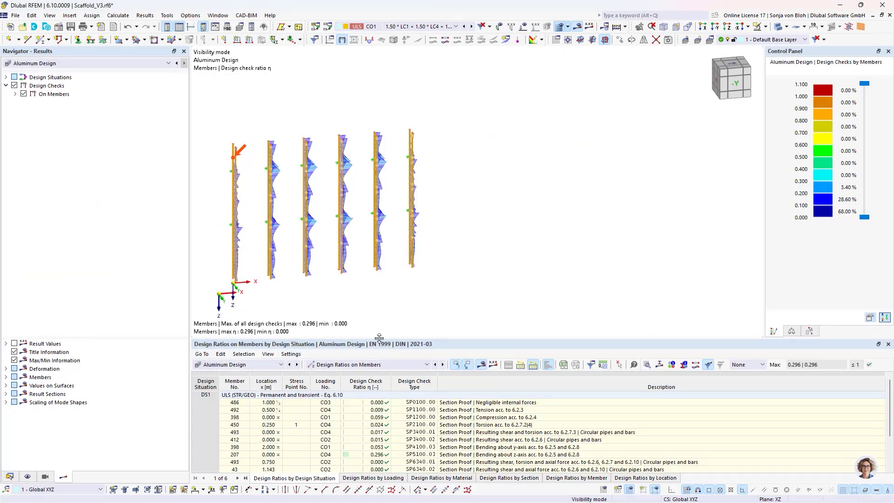
left_click_drag(383, 336, 384, 266)
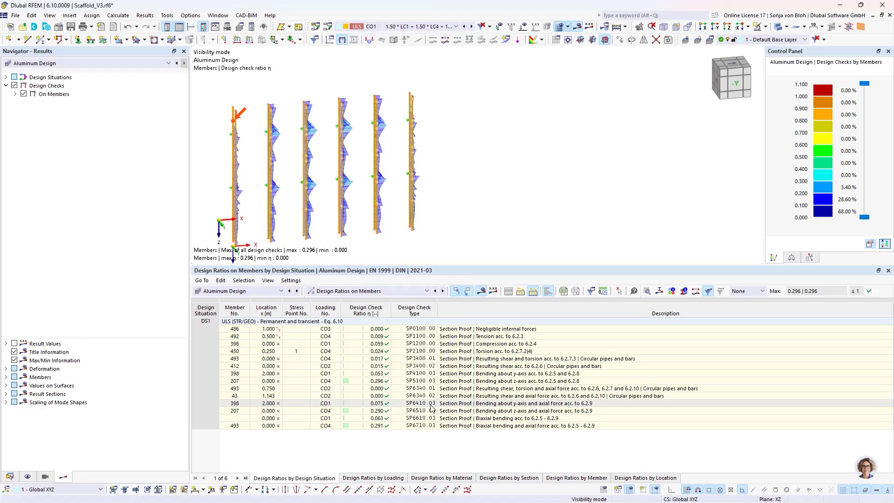